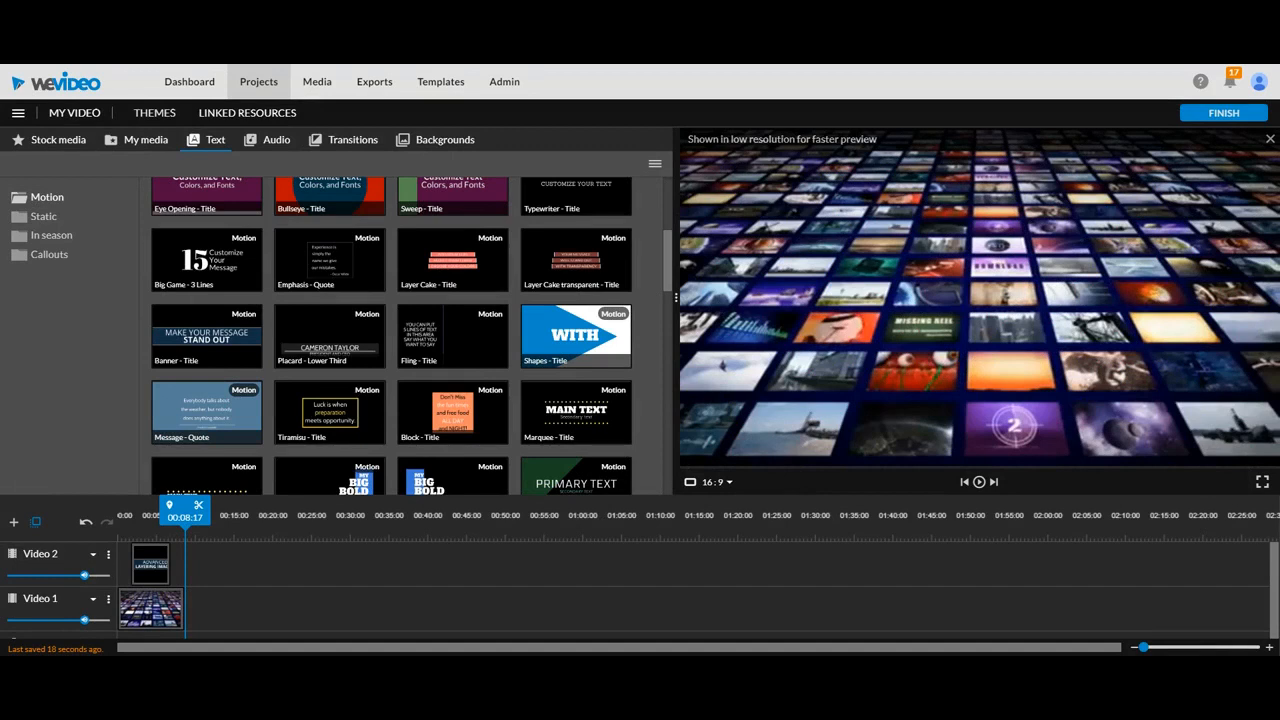
Step: Reduce the Video 1 track's height and play the project from the start to preview the title layered over the video wall
{"action": "left_click", "coordinate": [93, 601]}
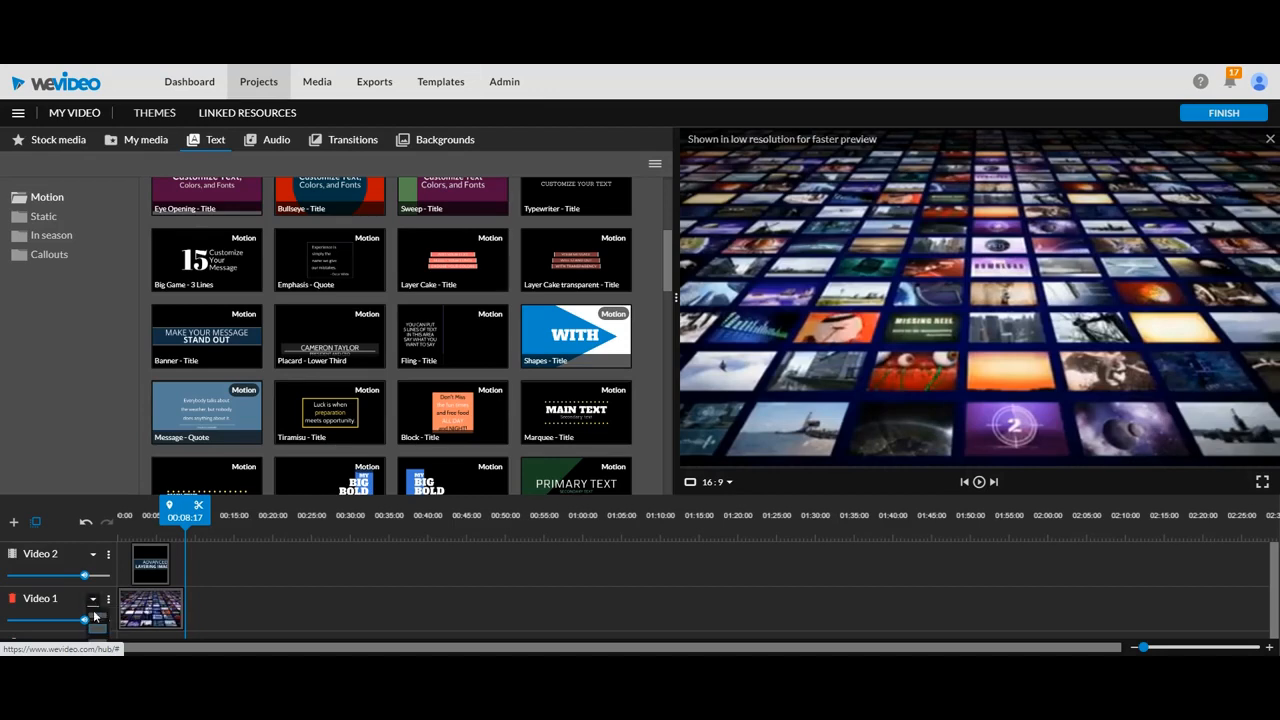
{"action": "left_click", "coordinate": [96, 618]}
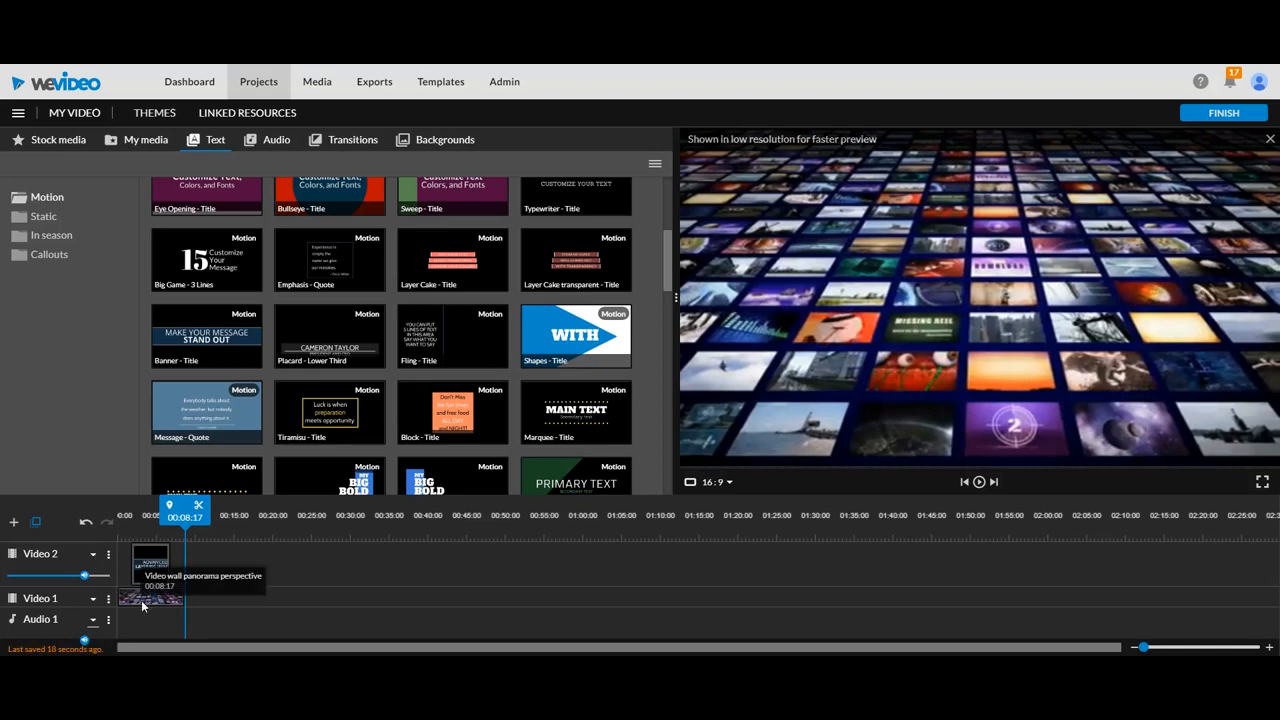
{"action": "left_click_drag", "start_coordinate": [186, 517], "coordinate": [97, 520]}
{"action": "key", "text": "space"}
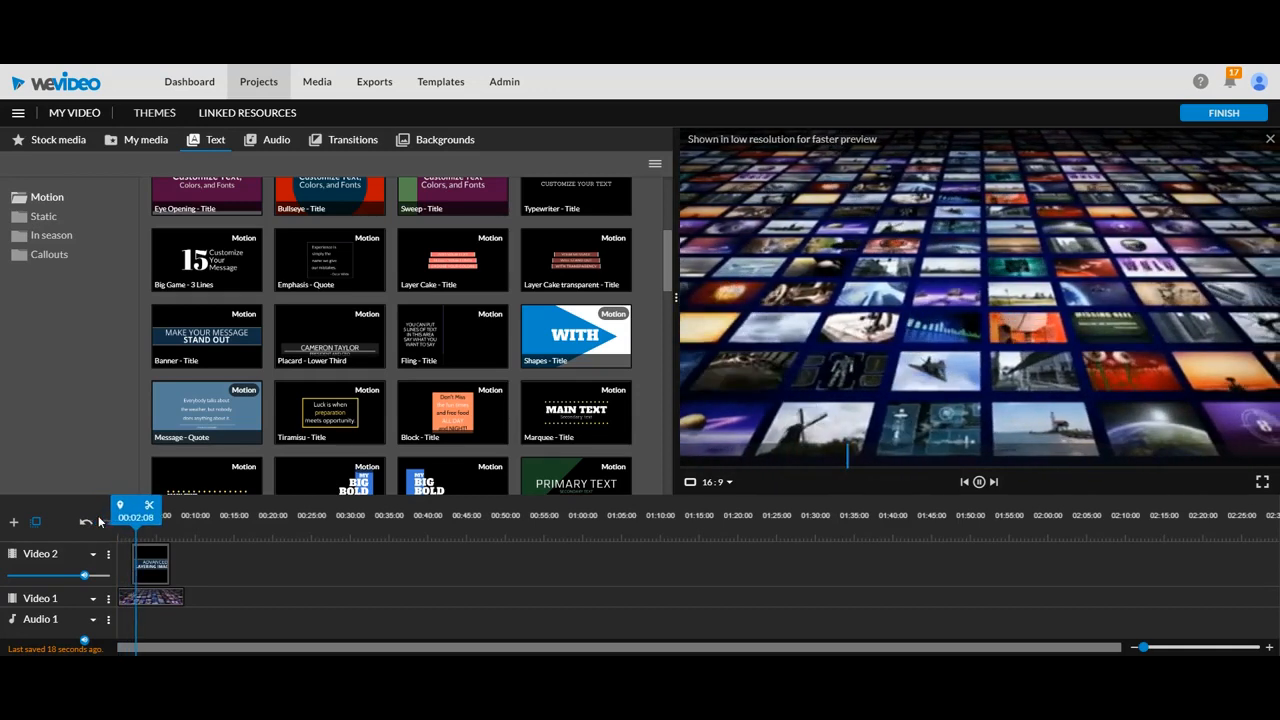
{"action": "key", "text": "space"}
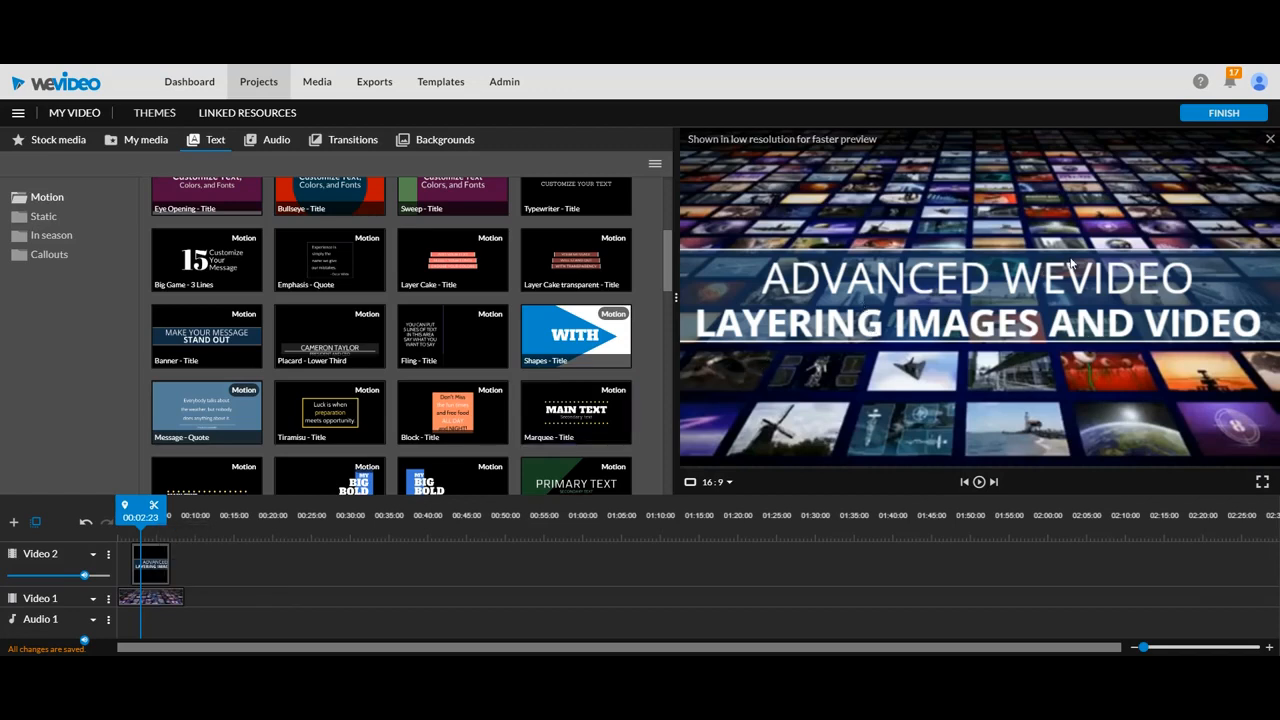
{"action": "left_click", "coordinate": [957, 315]}
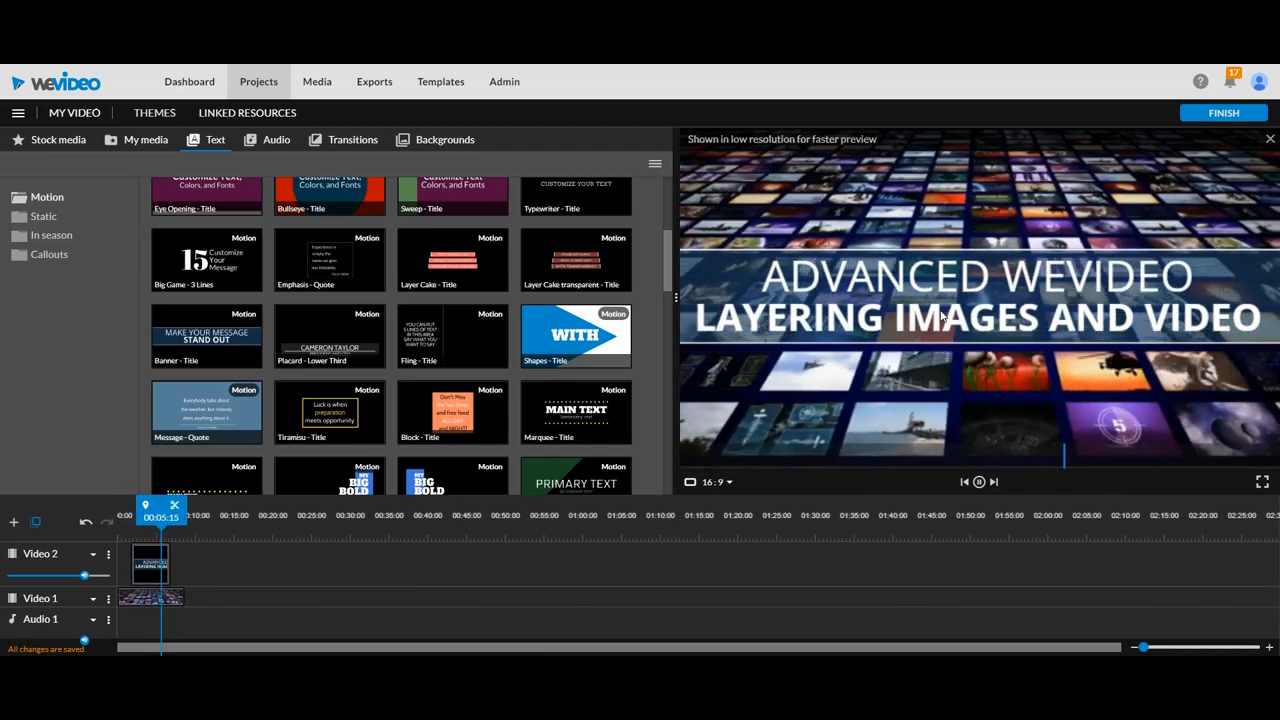
{"action": "left_click", "coordinate": [940, 315]}
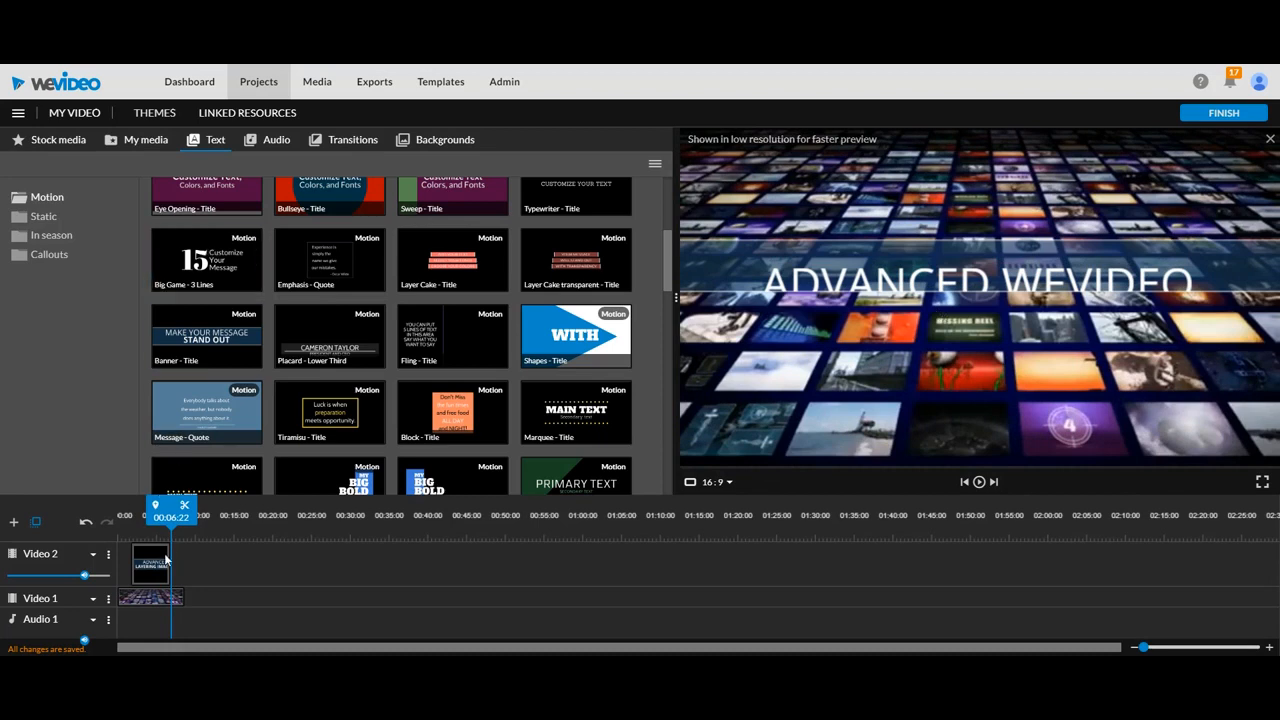
Step: Add a video track named Video 3, and shrink the Video 2 track and the preview area so all tracks fit in view
{"action": "left_click", "coordinate": [13, 521]}
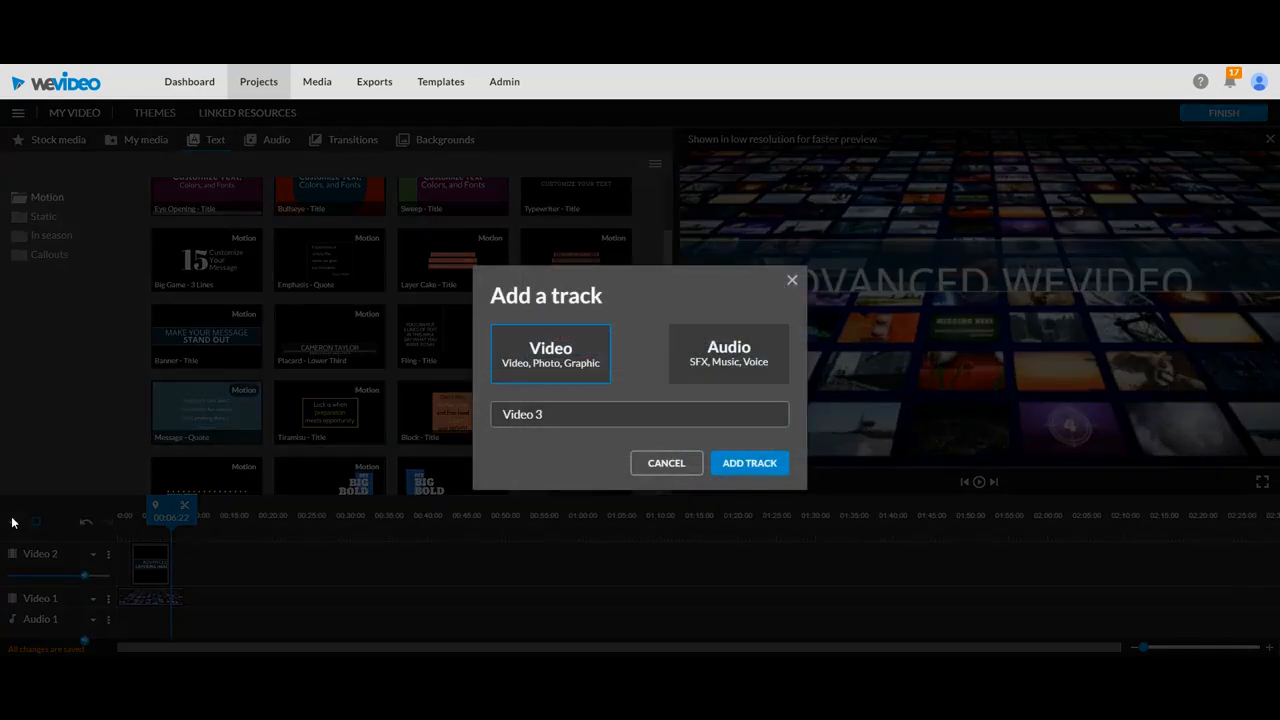
{"action": "left_click", "coordinate": [732, 463]}
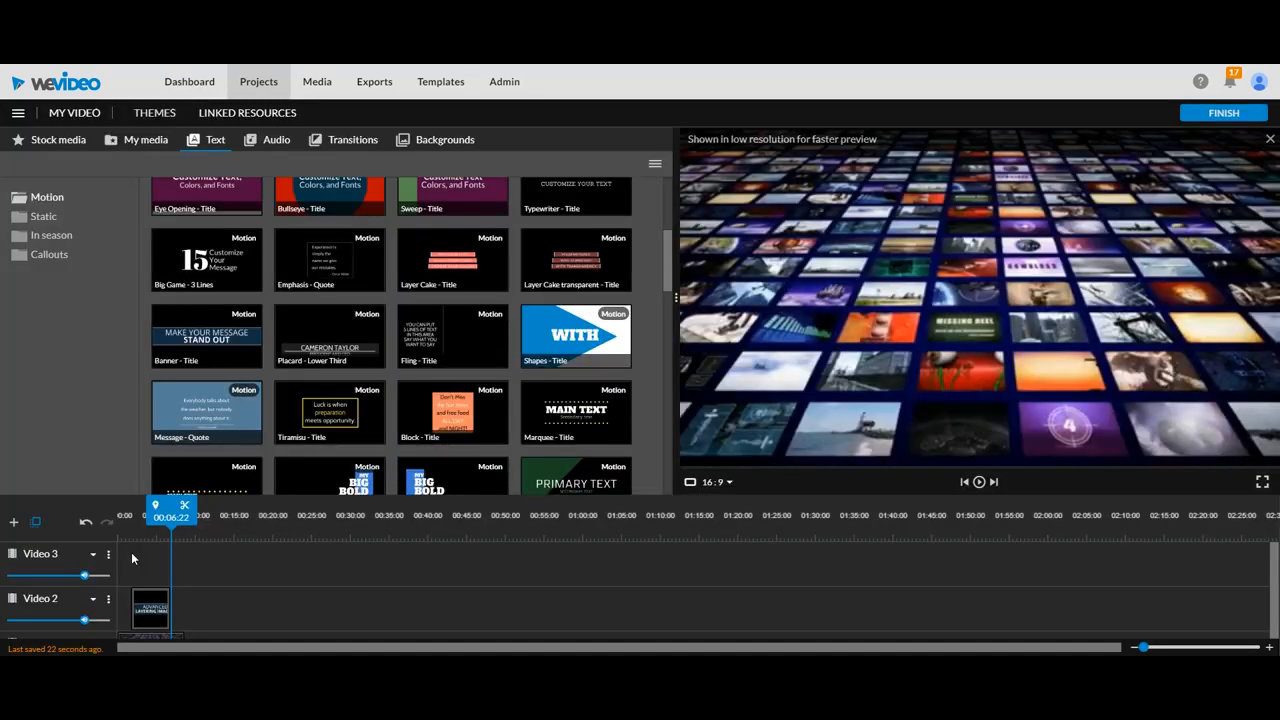
{"action": "left_click", "coordinate": [92, 600]}
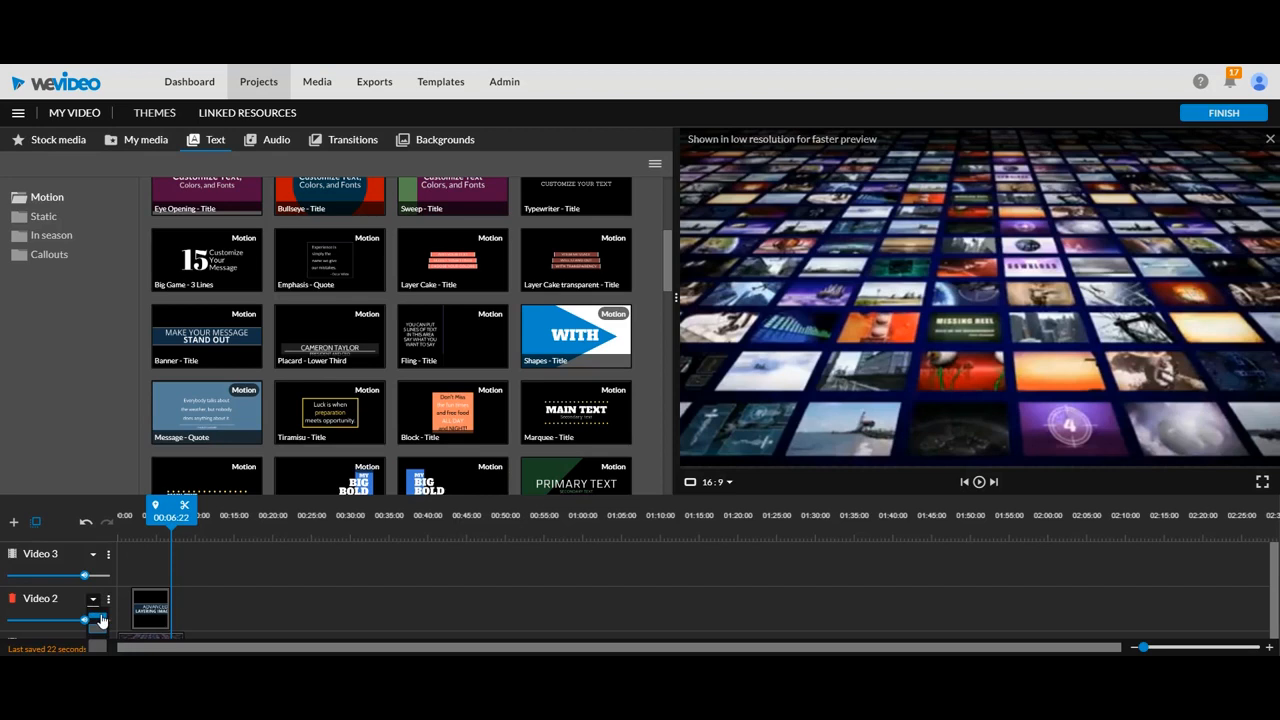
{"action": "left_click", "coordinate": [101, 618]}
{"action": "left_click_drag", "start_coordinate": [674, 296], "coordinate": [863, 279]}
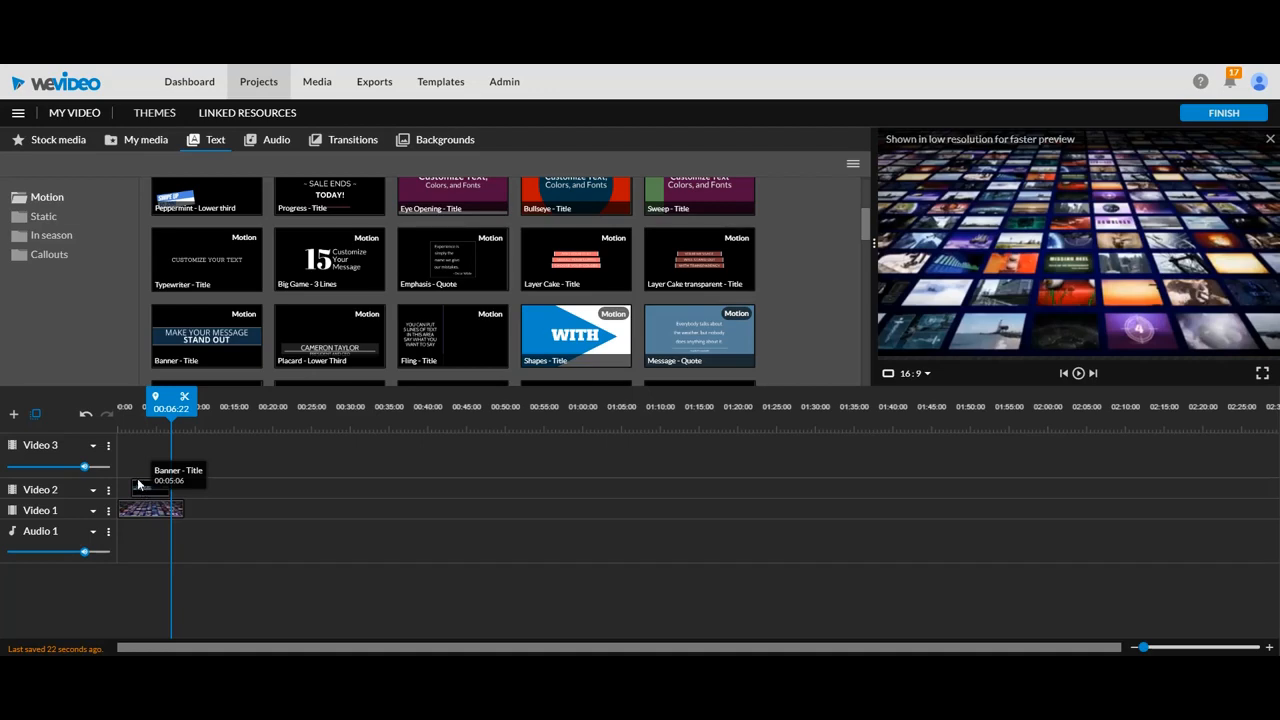
Step: Place the Popular-Rome-Italy image from the RISD folder inside WeVideo Training on Video 3, directly above the title clip
{"action": "left_click_drag", "start_coordinate": [171, 401], "coordinate": [150, 405]}
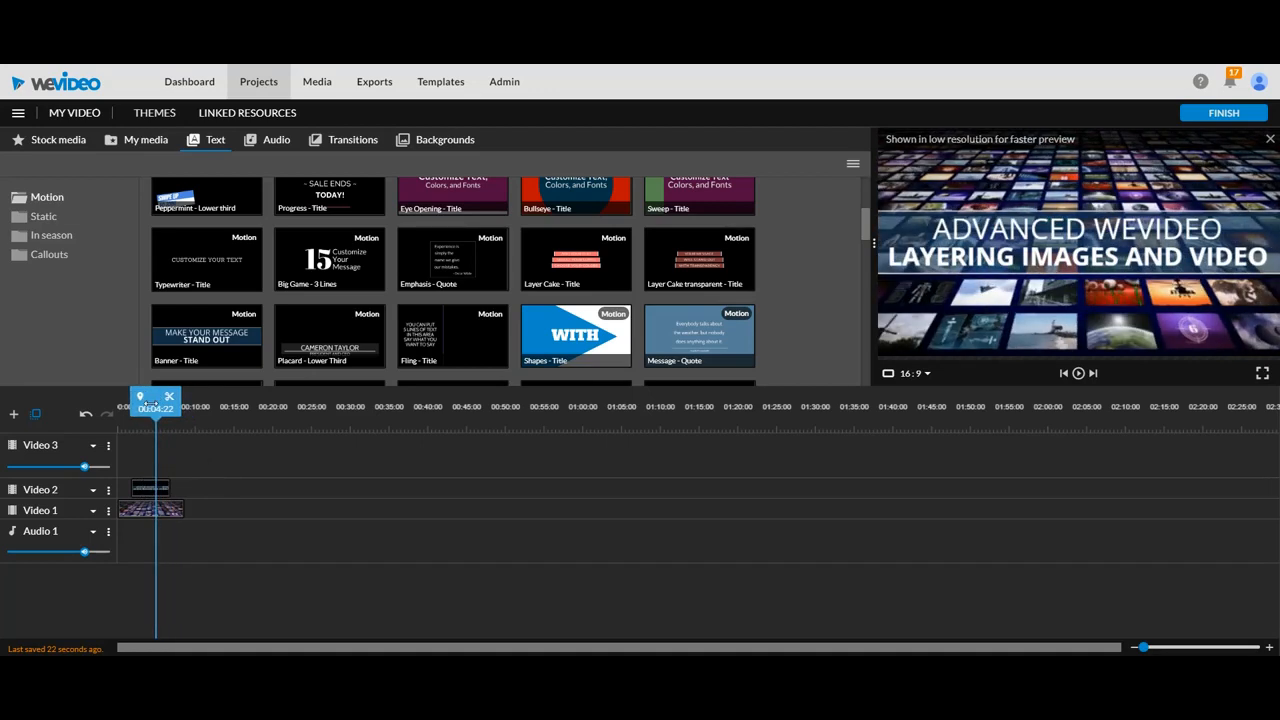
{"action": "left_click", "coordinate": [133, 145]}
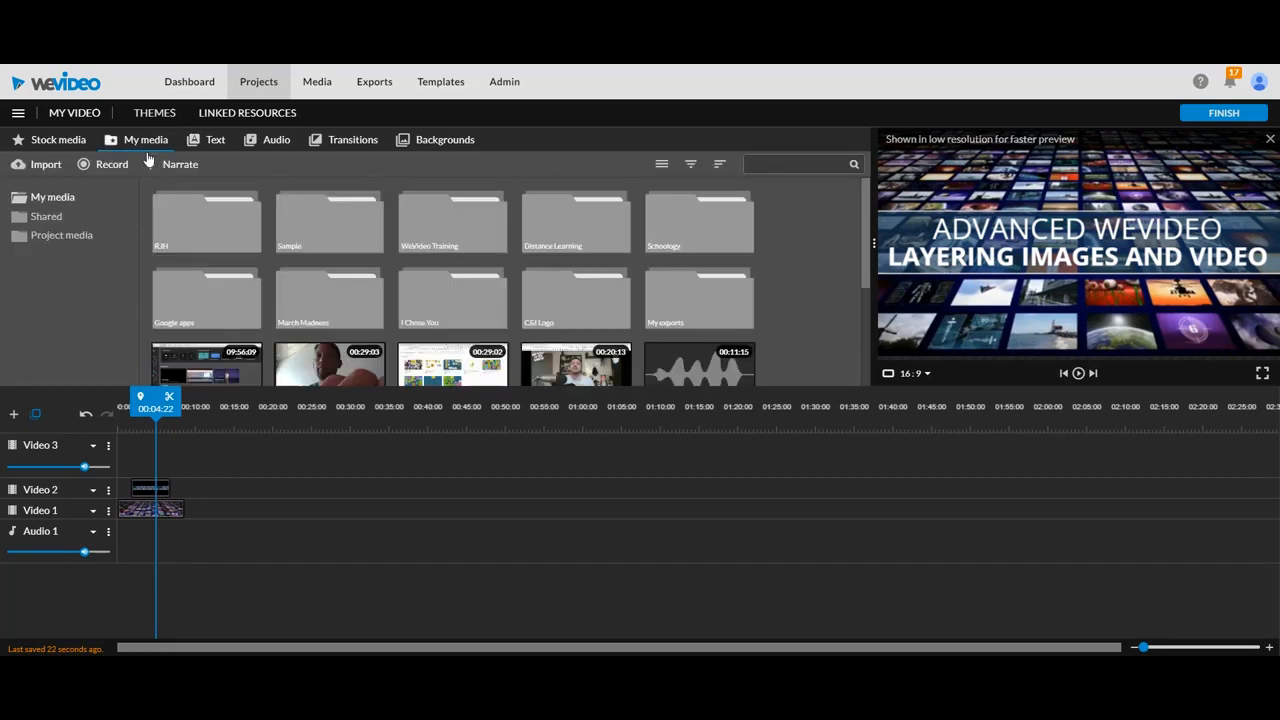
{"action": "double_click", "coordinate": [455, 231]}
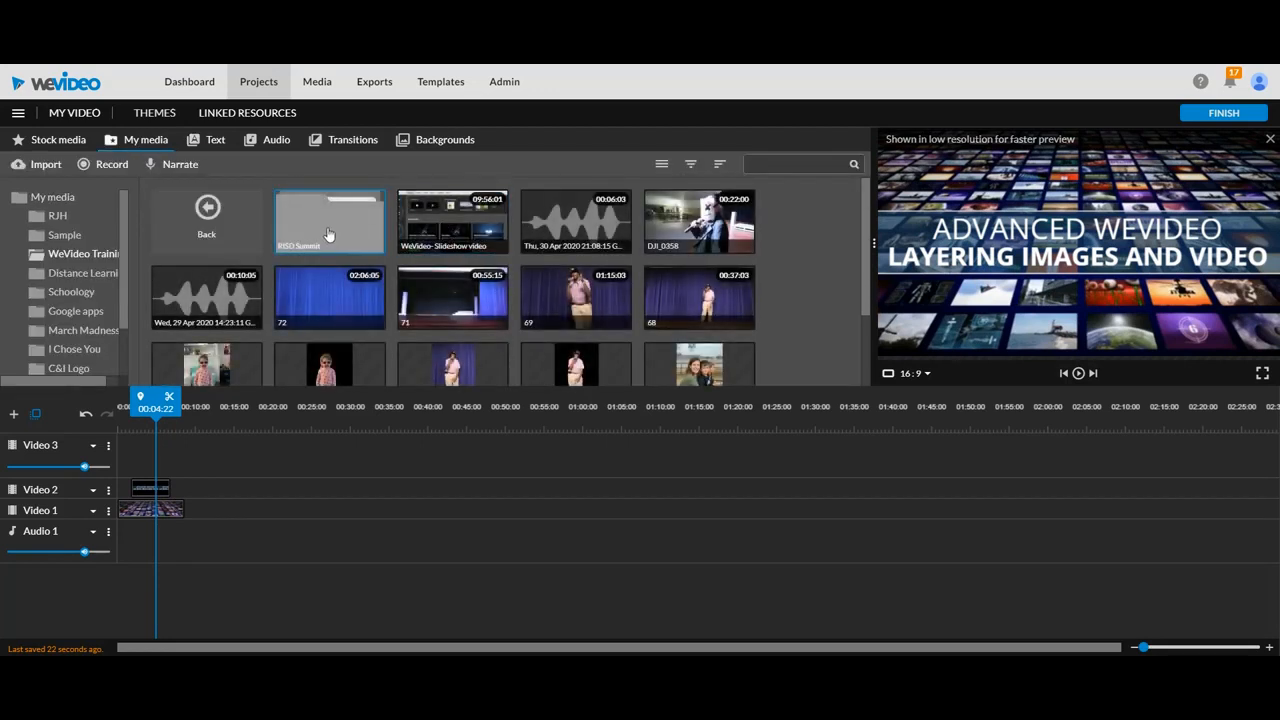
{"action": "double_click", "coordinate": [329, 234]}
{"action": "left_click_drag", "start_coordinate": [450, 215], "coordinate": [147, 456]}
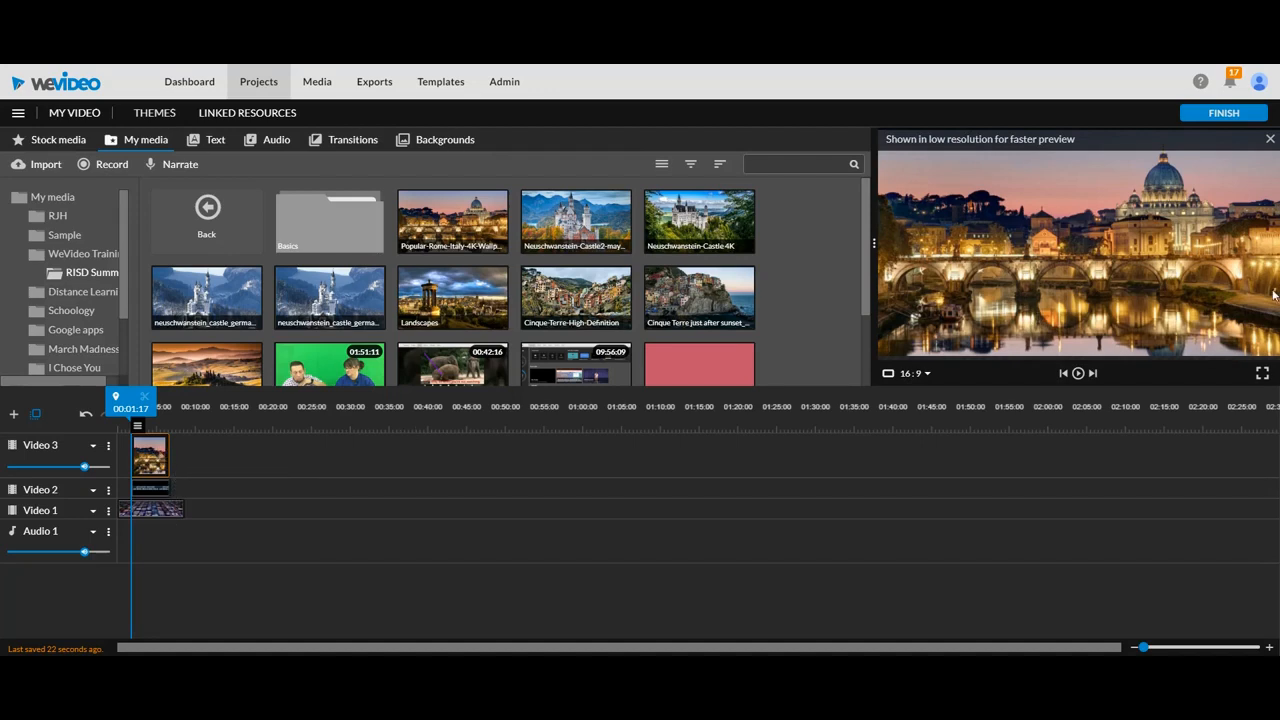
Step: Scale the Rome image to about 0.2 over the left part of the title, save the changes and preview the layering
{"action": "double_click", "coordinate": [155, 455]}
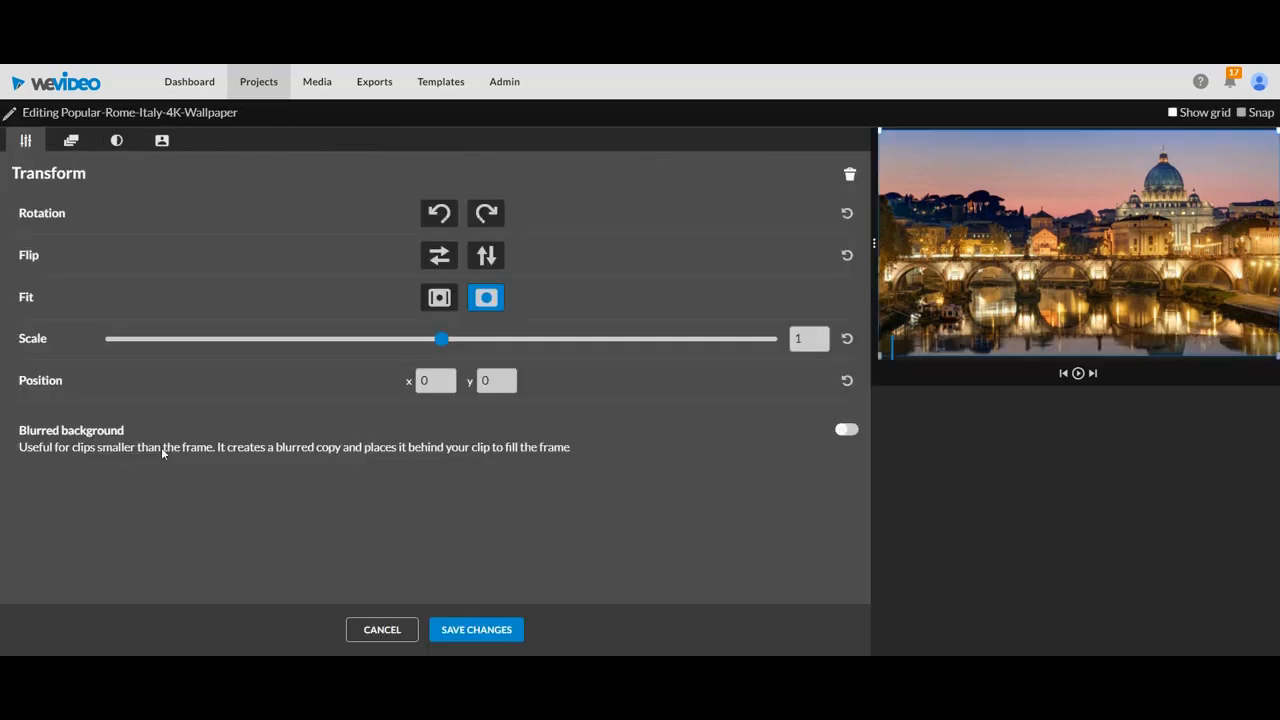
{"action": "left_click", "coordinate": [439, 297]}
{"action": "left_click_drag", "start_coordinate": [959, 294], "coordinate": [1064, 241]}
{"action": "left_click_drag", "start_coordinate": [979, 305], "coordinate": [1146, 208]}
{"action": "left_click_drag", "start_coordinate": [1208, 180], "coordinate": [965, 242]}
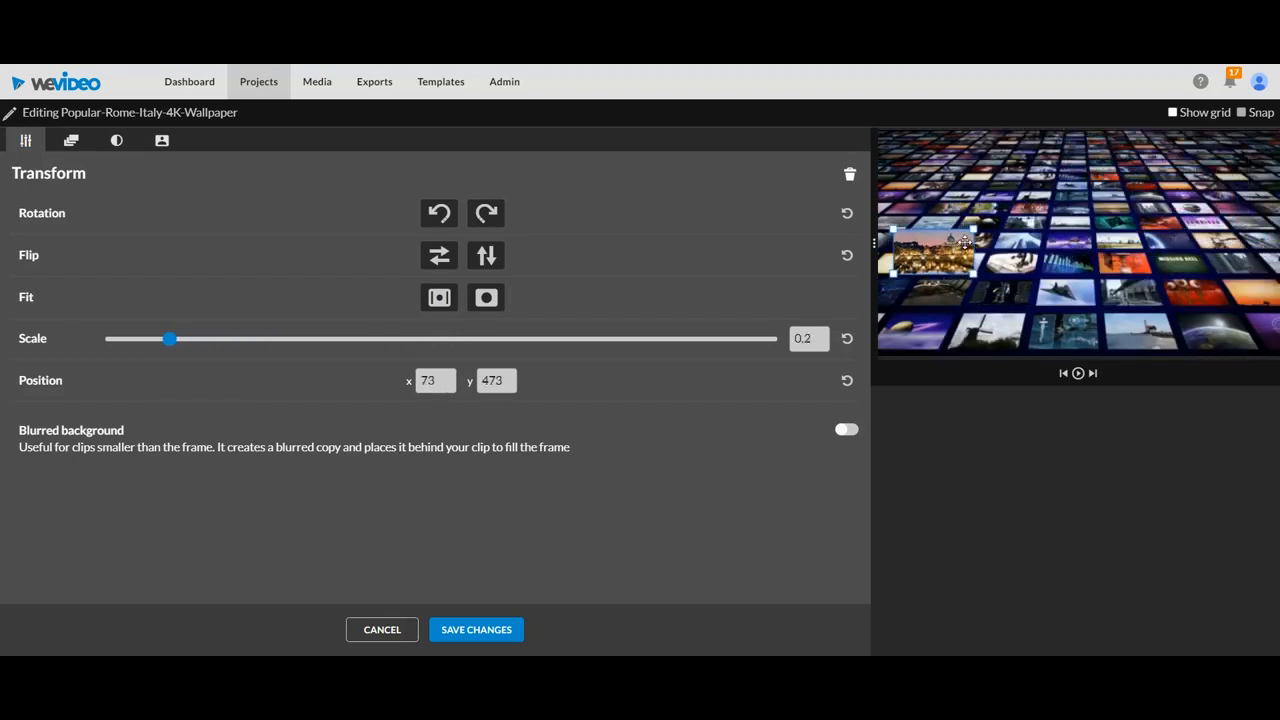
{"action": "left_click", "coordinate": [486, 628]}
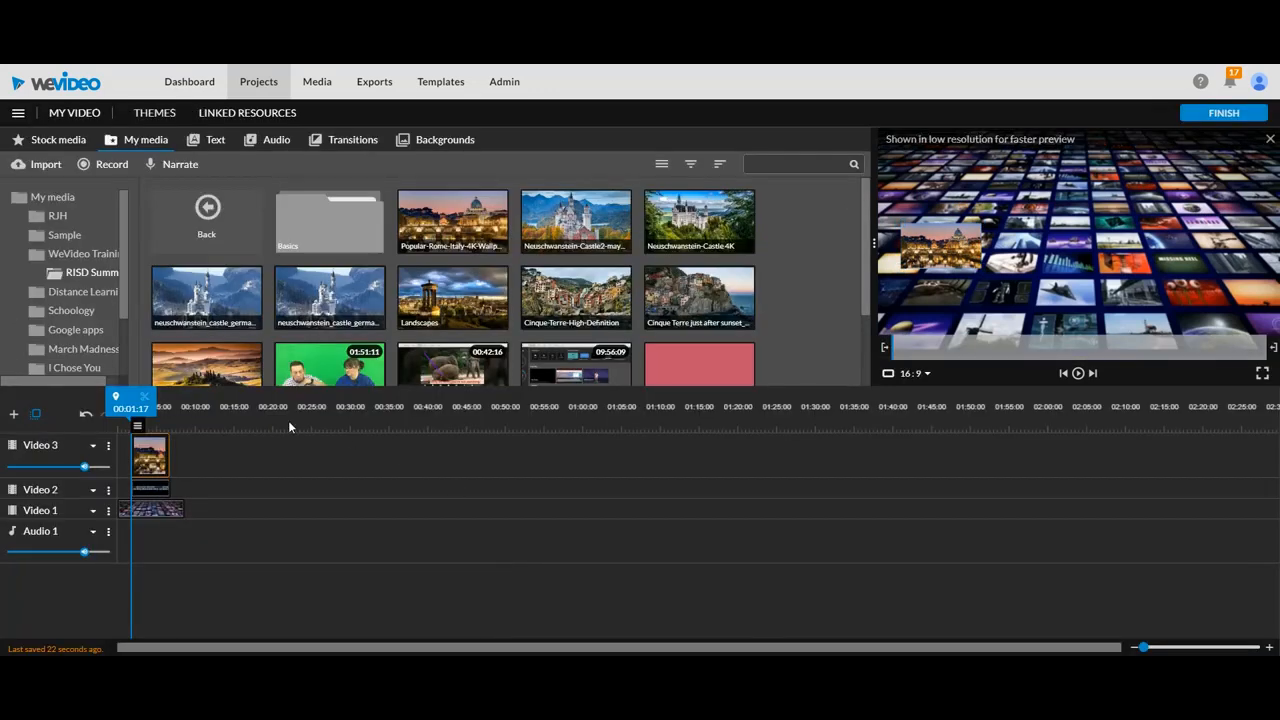
{"action": "key", "text": "space"}
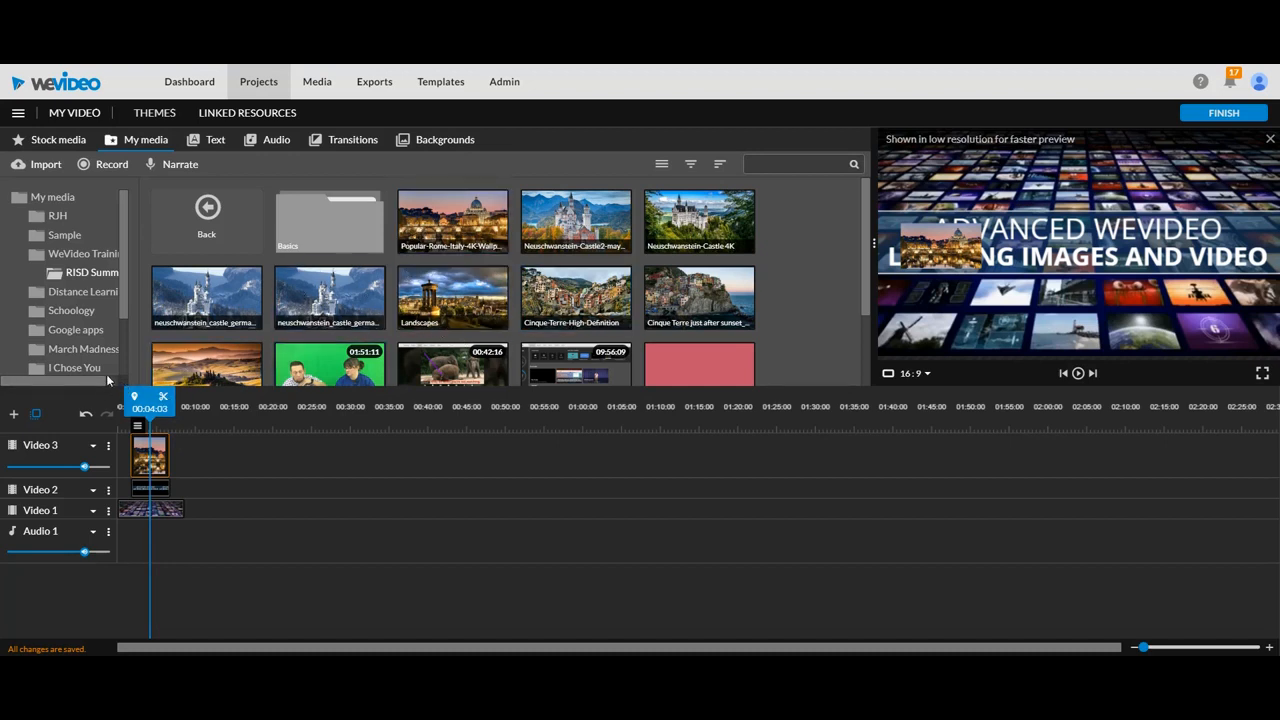
Step: Move the Rome image clip from Video 3 to Video 1, right after the video wall clip
{"action": "left_click_drag", "start_coordinate": [155, 450], "coordinate": [208, 512]}
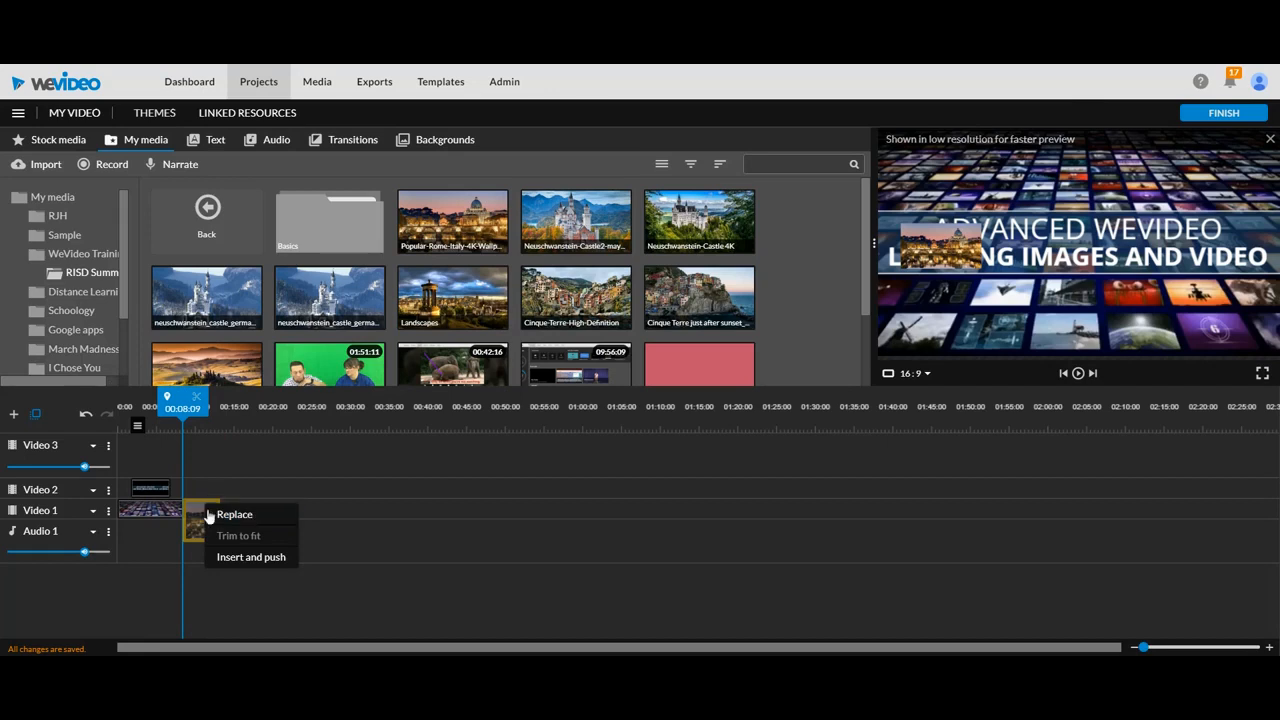
{"action": "left_click", "coordinate": [301, 455]}
{"action": "left_click_drag", "start_coordinate": [150, 455], "coordinate": [208, 510]}
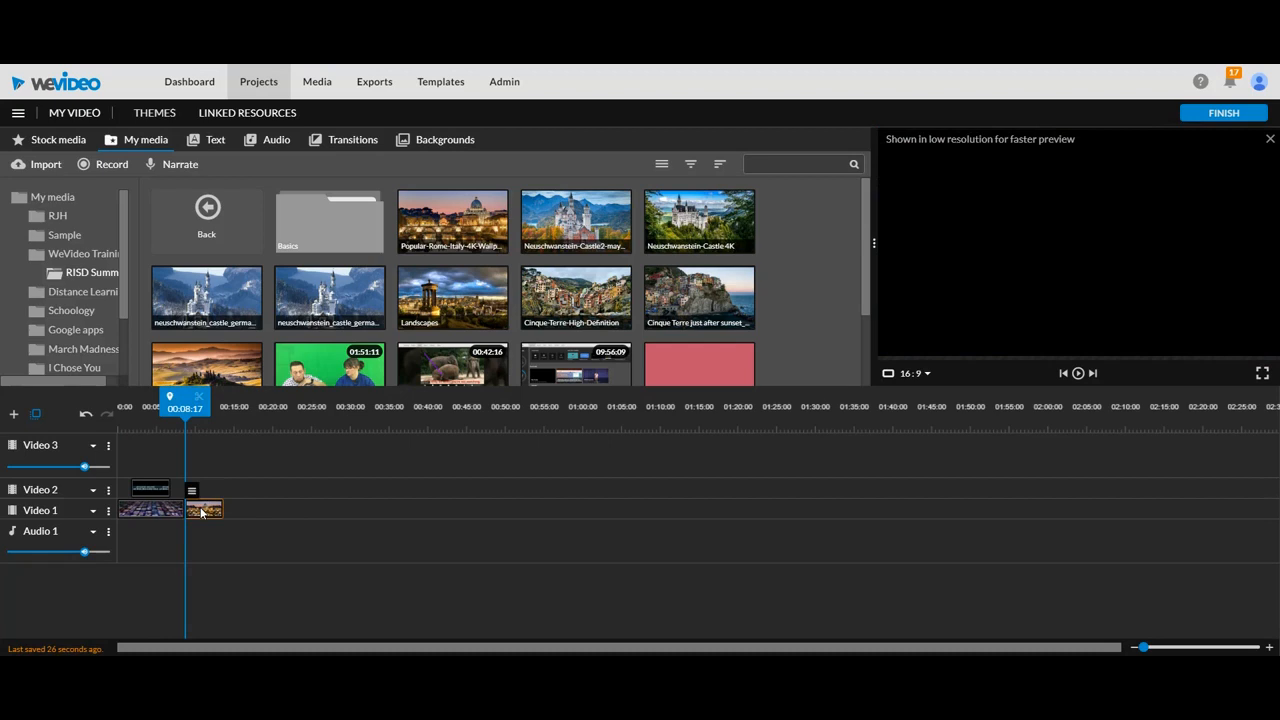
Step: With the grid shown, scale the Rome image to about 0.48 in the frame's lower-left quarter at about x 5, y 557, and save
{"action": "double_click", "coordinate": [200, 511]}
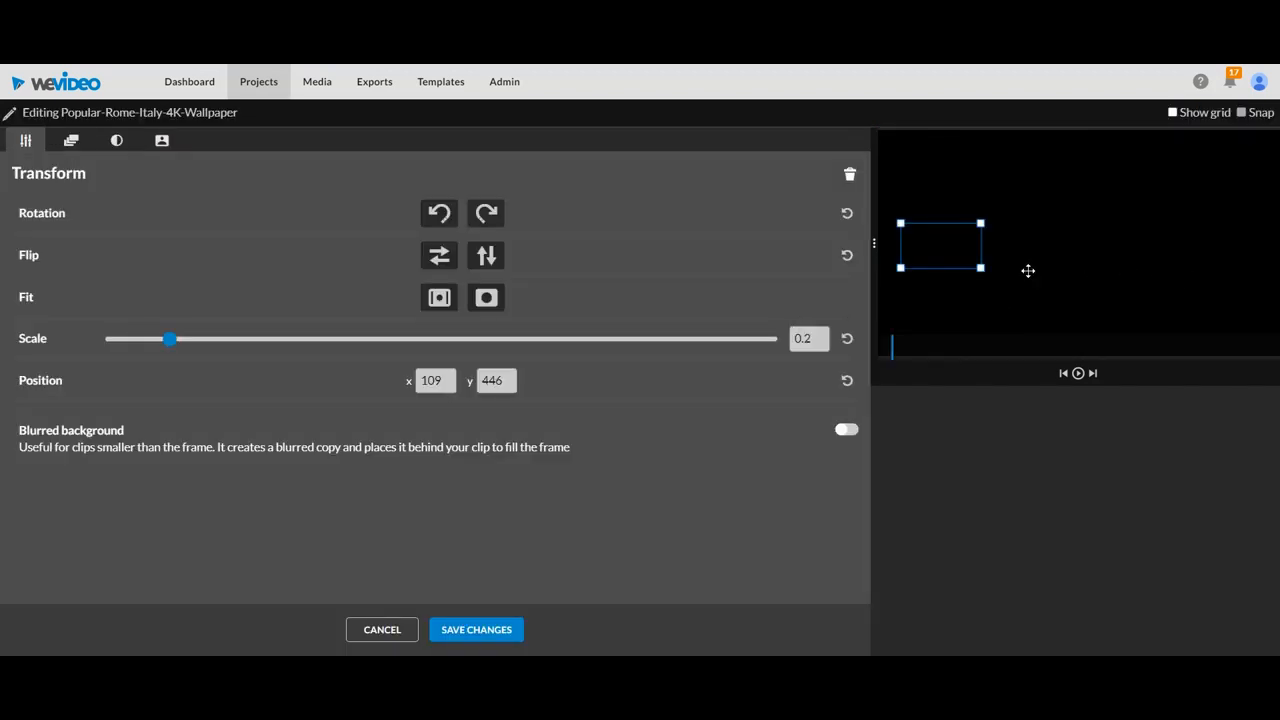
{"action": "left_click_drag", "start_coordinate": [963, 250], "coordinate": [1082, 242]}
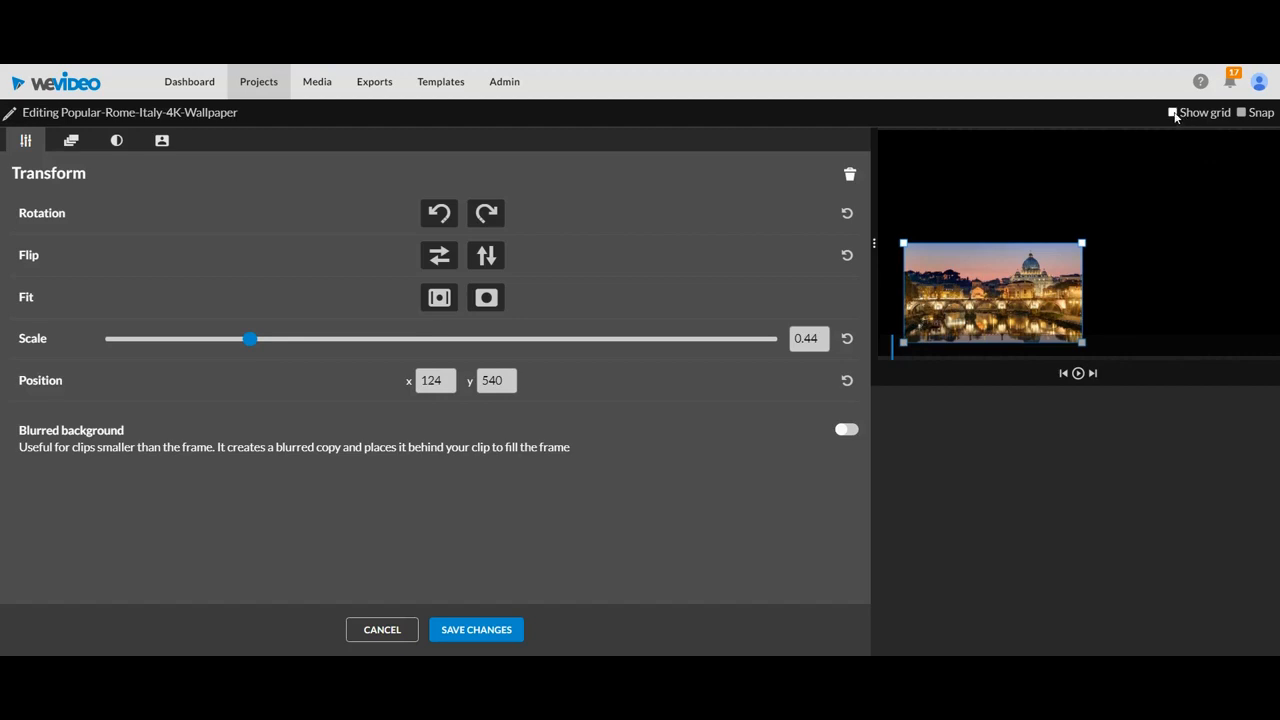
{"action": "left_click", "coordinate": [1174, 113]}
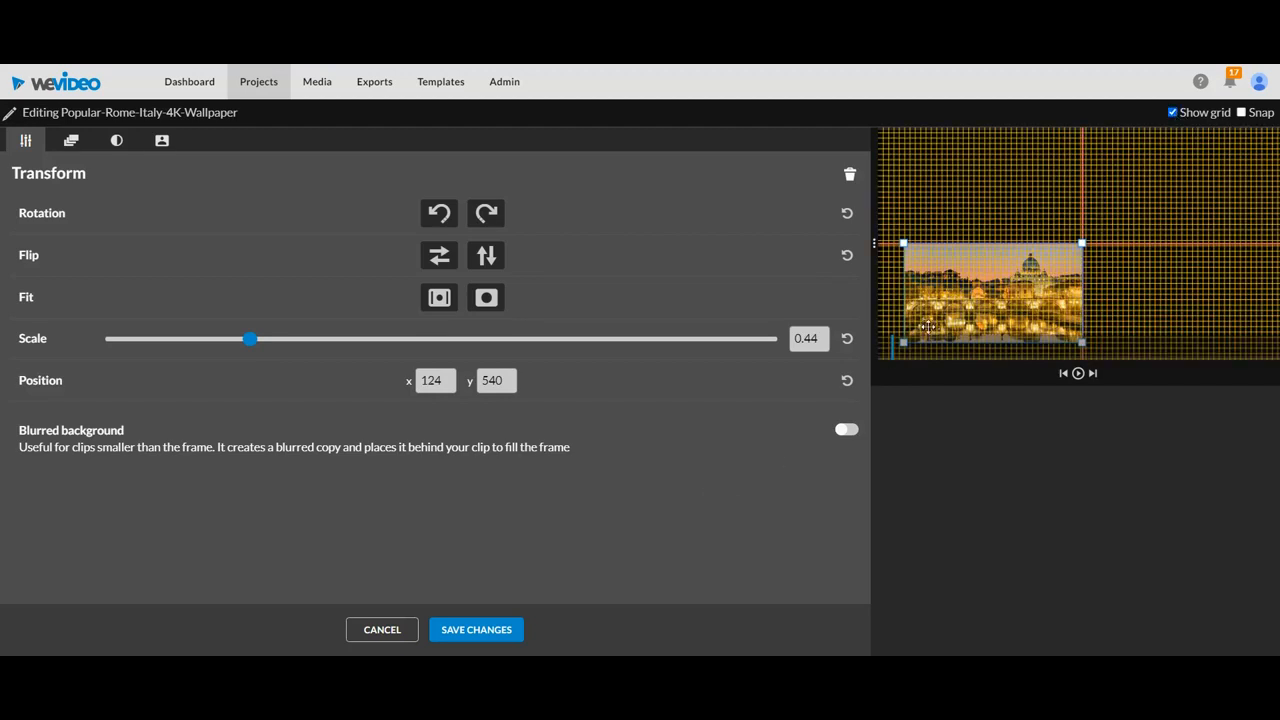
{"action": "left_click_drag", "start_coordinate": [988, 288], "coordinate": [965, 294]}
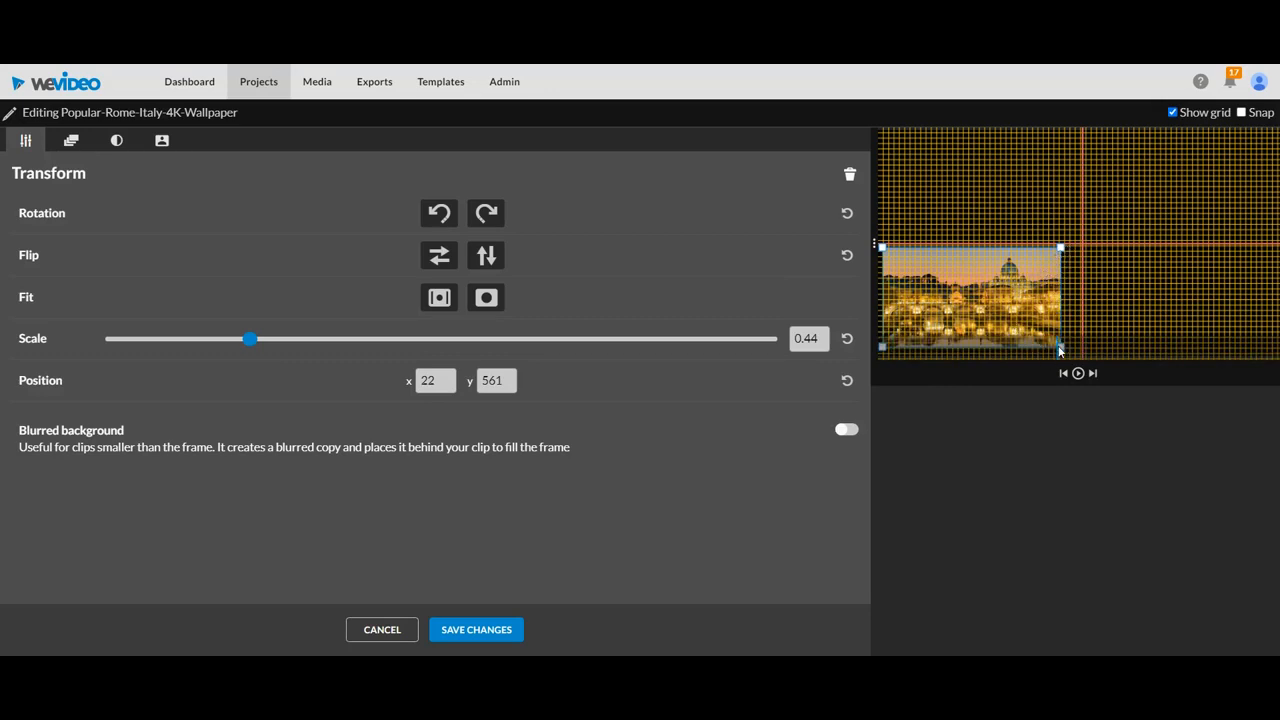
{"action": "left_click_drag", "start_coordinate": [1060, 247], "coordinate": [1037, 266]}
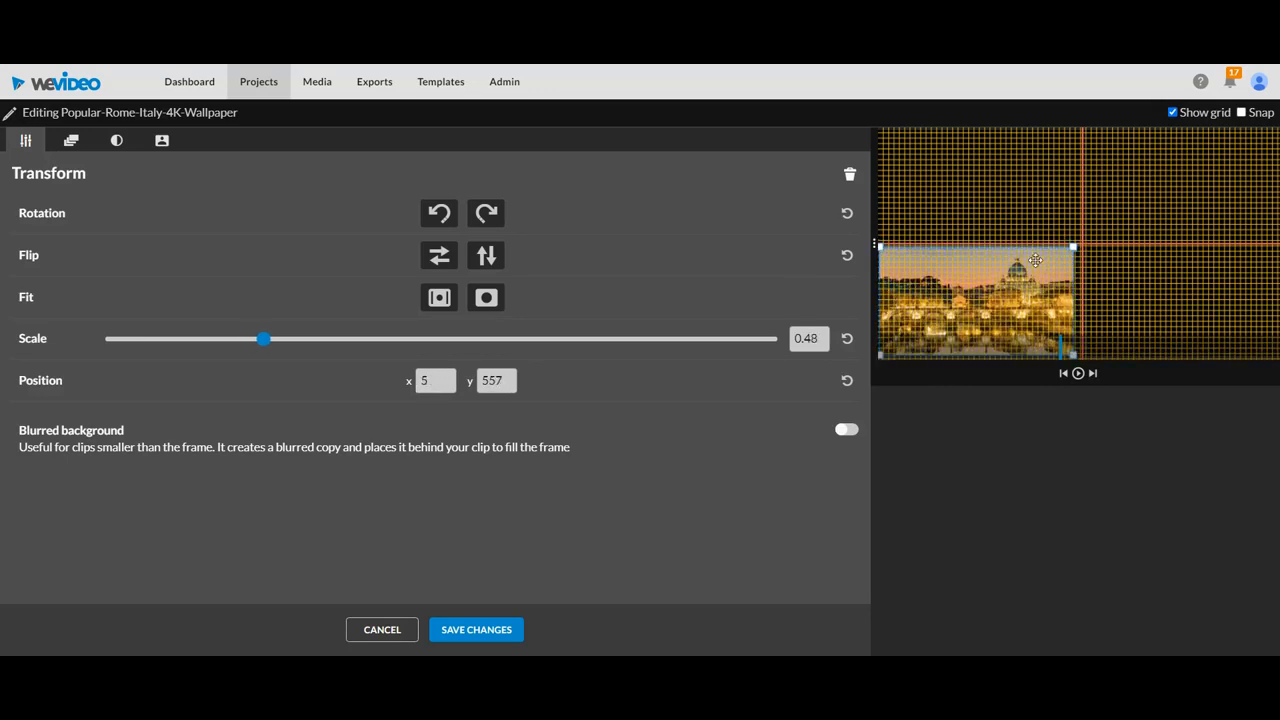
{"action": "left_click", "coordinate": [505, 630]}
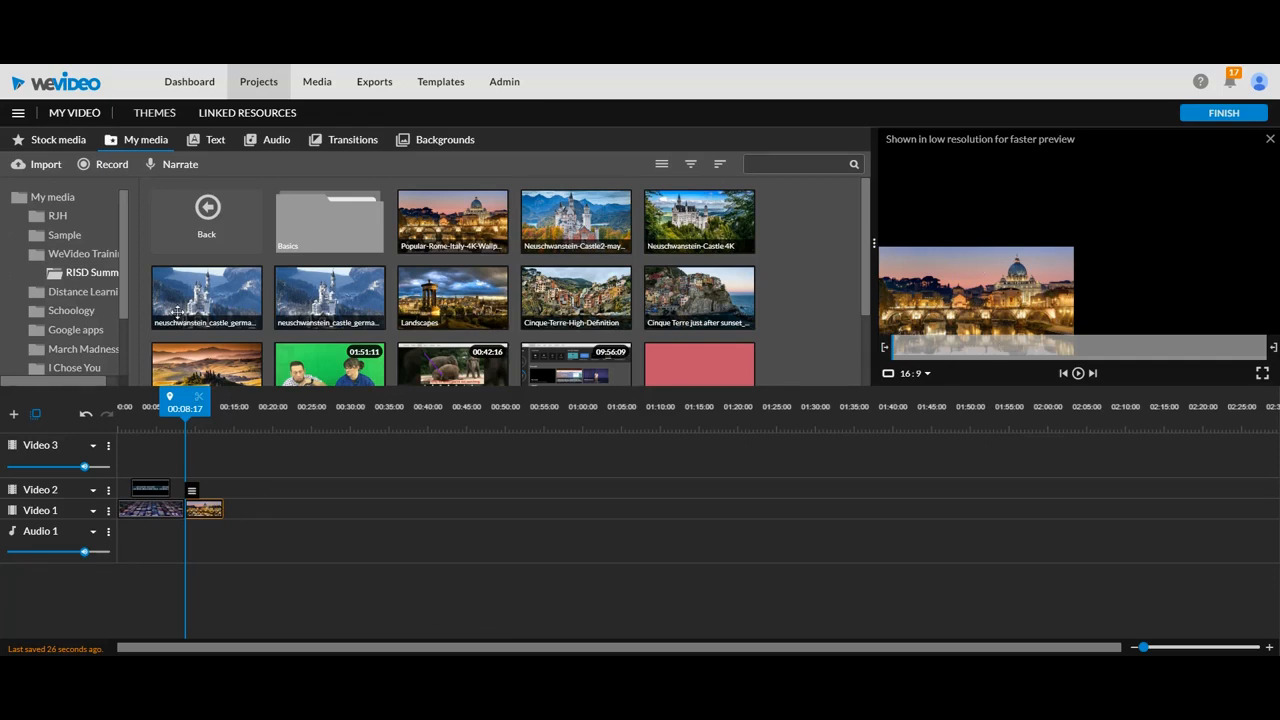
Step: Add the Neuschwanstein-Castle2 image to Video 2 starting at 00:10:24, and fit the whole image within the frame with the grid shown
{"action": "left_click_drag", "start_coordinate": [570, 212], "coordinate": [223, 487]}
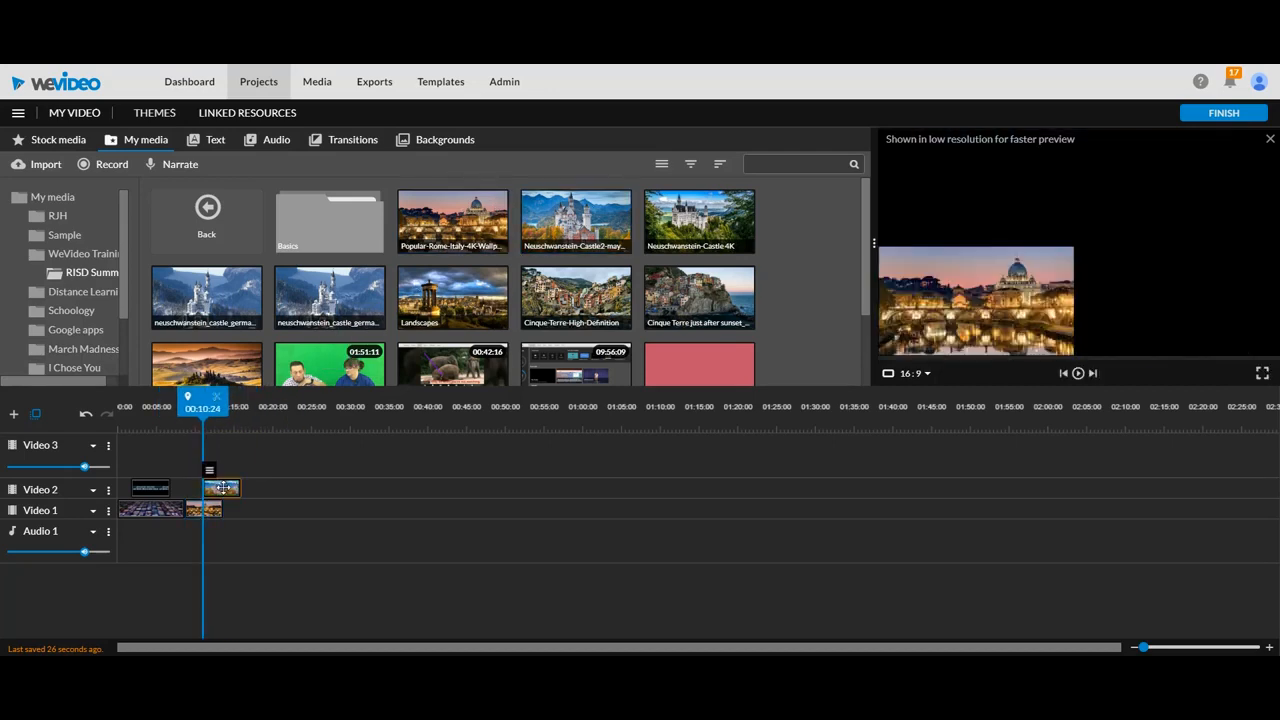
{"action": "double_click", "coordinate": [222, 489]}
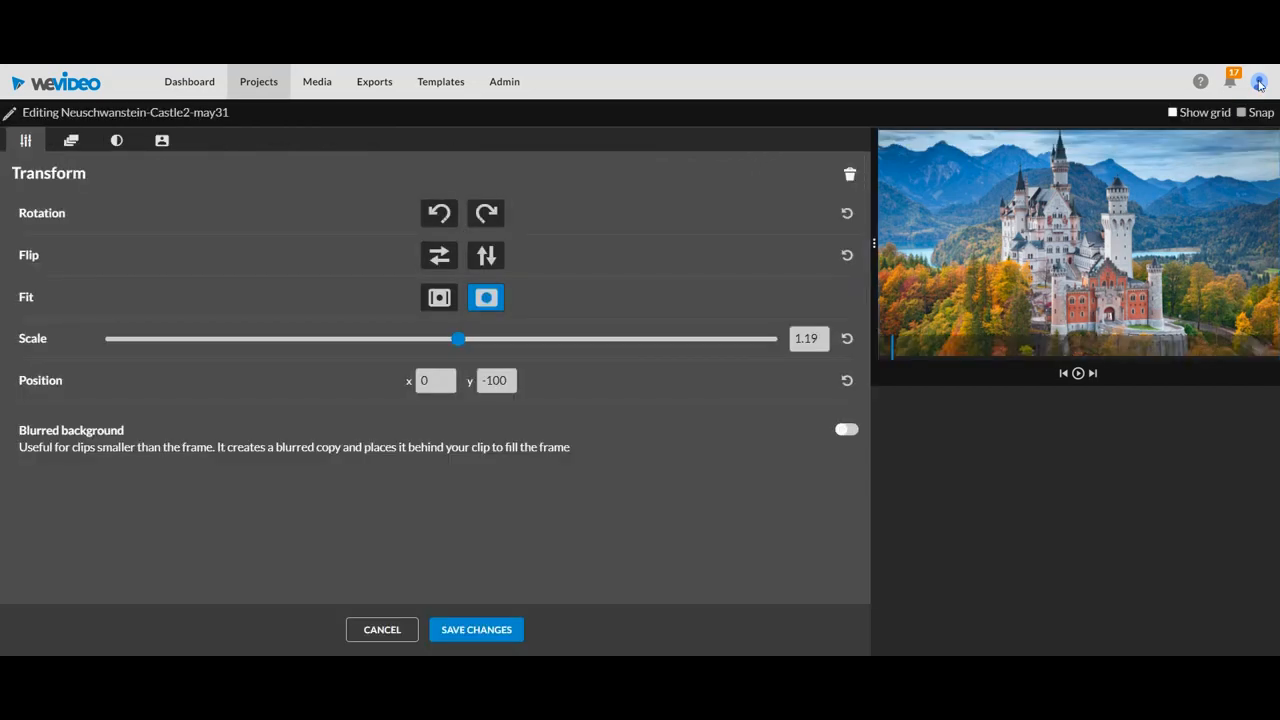
{"action": "left_click", "coordinate": [1174, 113]}
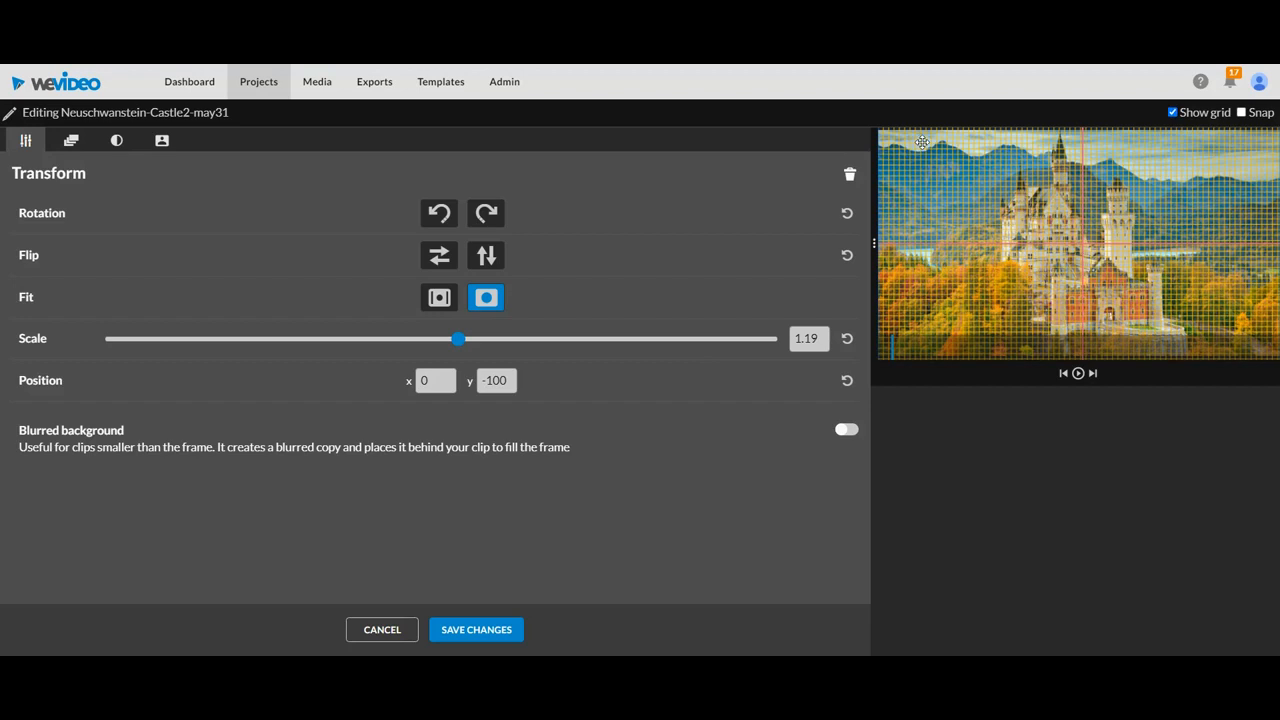
{"action": "left_click", "coordinate": [440, 296]}
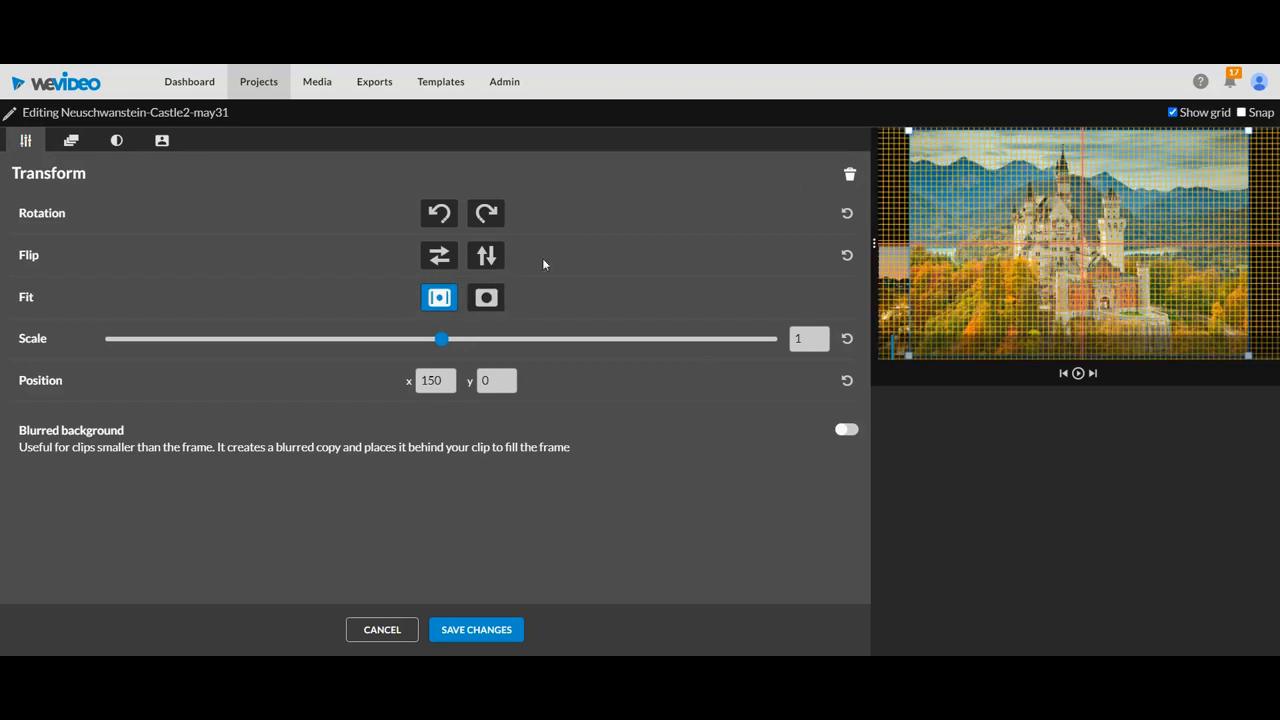
Step: Scale the castle image to about 0.53 in the frame's upper-right quarter at about x 1017, y -25, and save
{"action": "left_click_drag", "start_coordinate": [907, 130], "coordinate": [993, 186]}
{"action": "left_click_drag", "start_coordinate": [1046, 222], "coordinate": [1141, 166]}
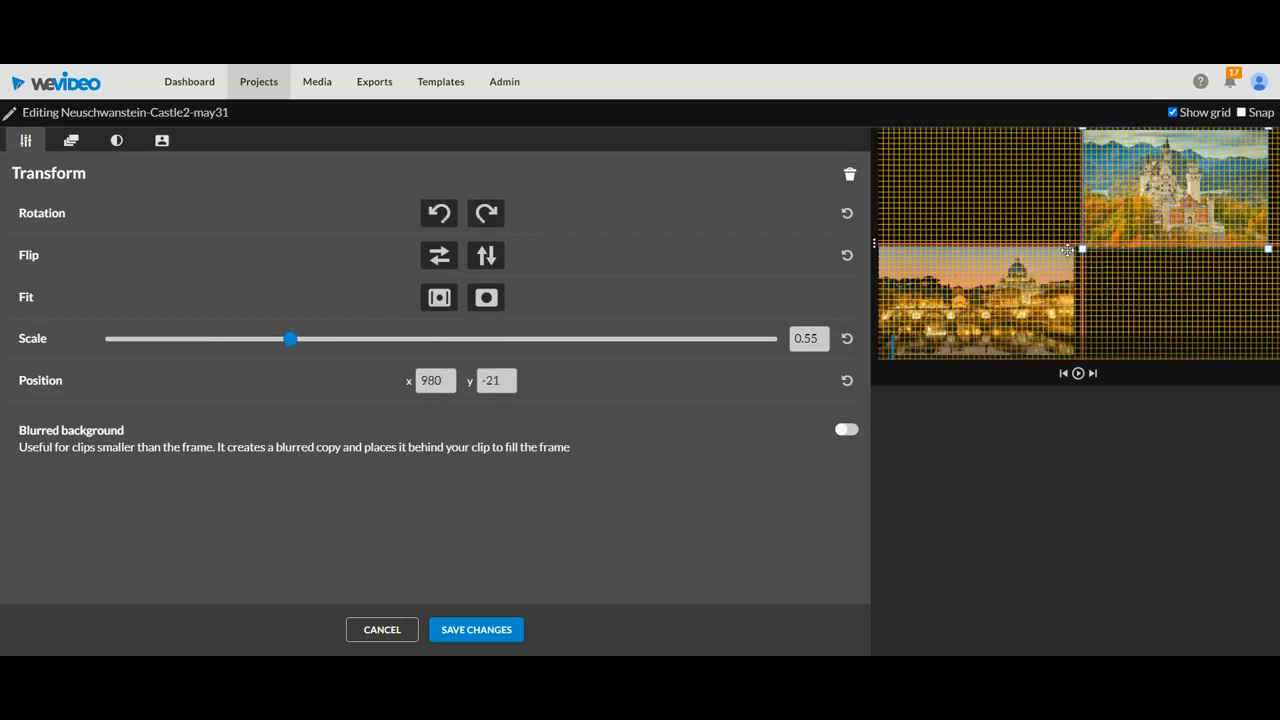
{"action": "left_click_drag", "start_coordinate": [1082, 249], "coordinate": [1087, 246]}
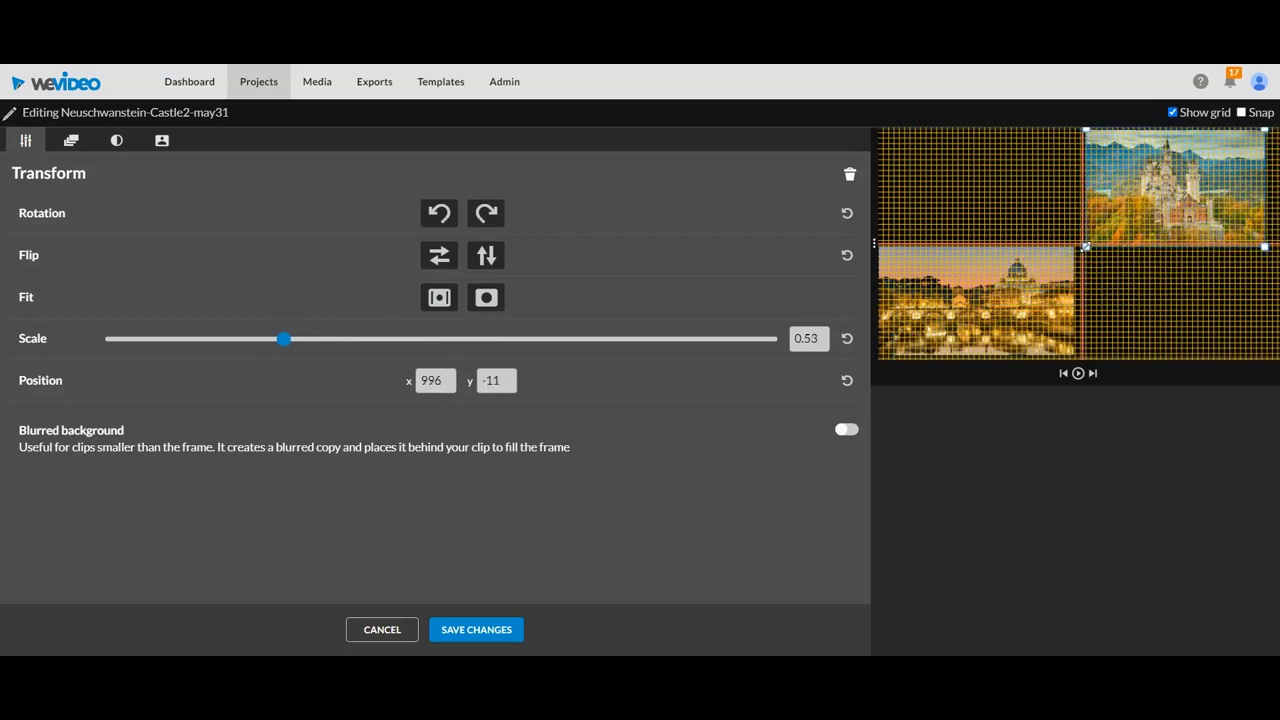
{"action": "left_click_drag", "start_coordinate": [1130, 184], "coordinate": [1135, 181]}
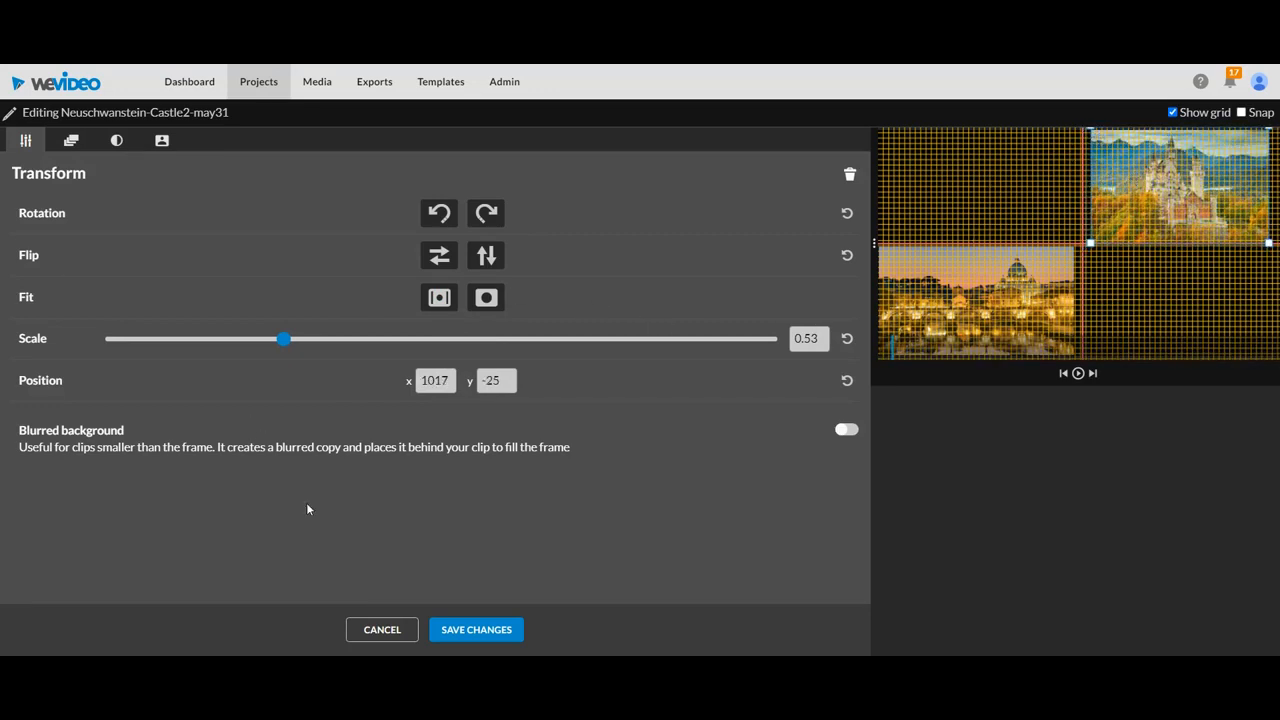
{"action": "left_click", "coordinate": [474, 630]}
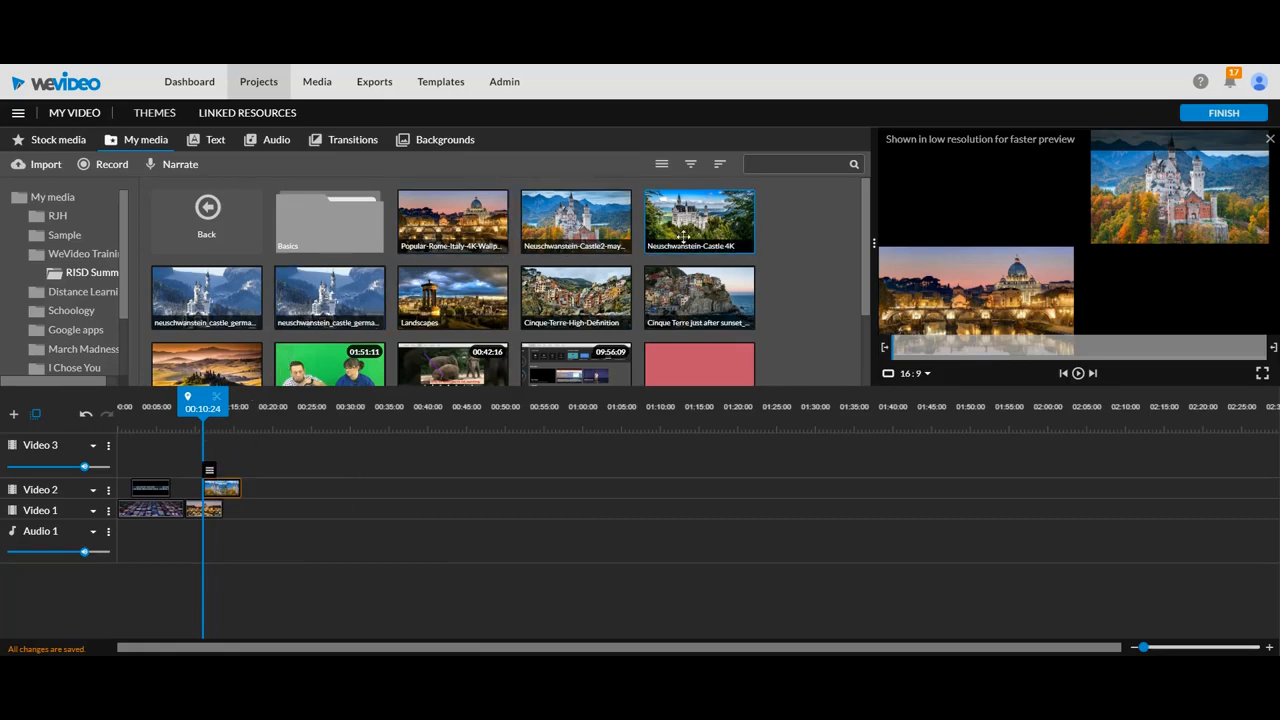
Step: Add the Landscapes image to Video 3 at 00:13:17, and scale it to about 0.51 in the frame's upper-left quarter at about x -26, y -28
{"action": "left_click_drag", "start_coordinate": [430, 300], "coordinate": [243, 465]}
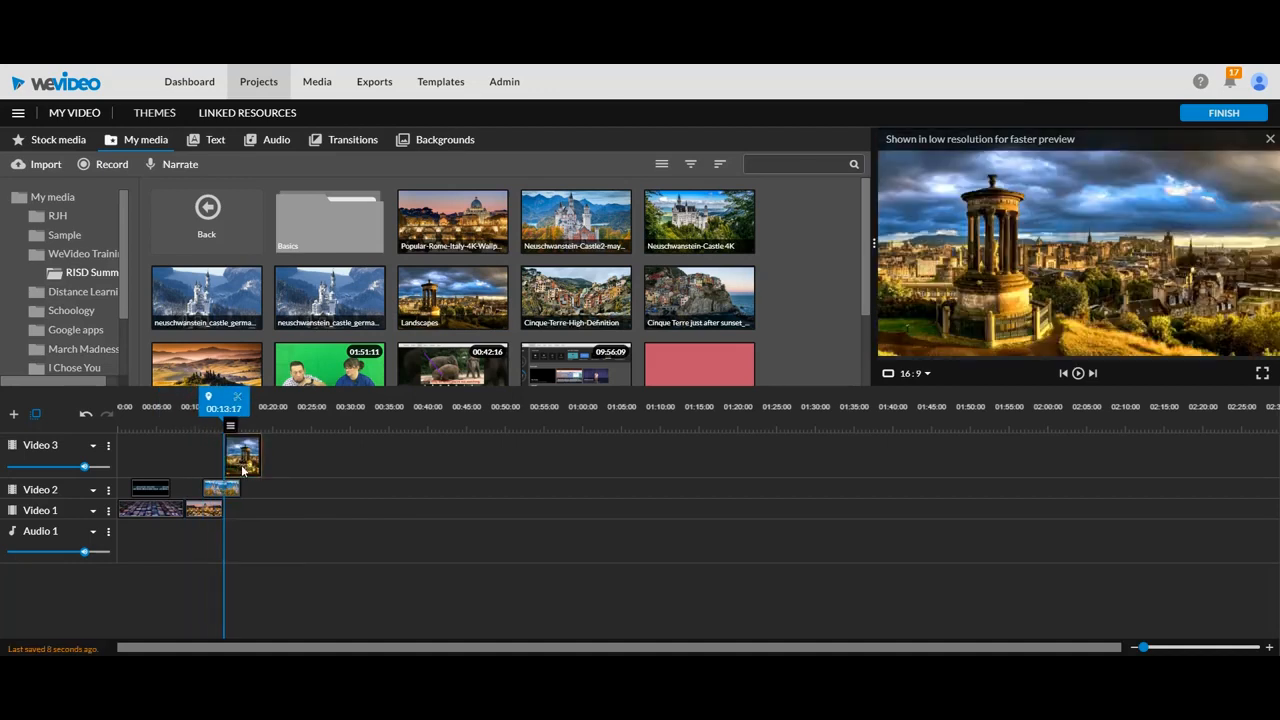
{"action": "double_click", "coordinate": [242, 460]}
{"action": "left_click", "coordinate": [1174, 113]}
{"action": "left_click_drag", "start_coordinate": [1130, 250], "coordinate": [1090, 198]}
{"action": "left_click_drag", "start_coordinate": [1242, 306], "coordinate": [1142, 249]}
{"action": "left_click_drag", "start_coordinate": [1098, 198], "coordinate": [1035, 190]}
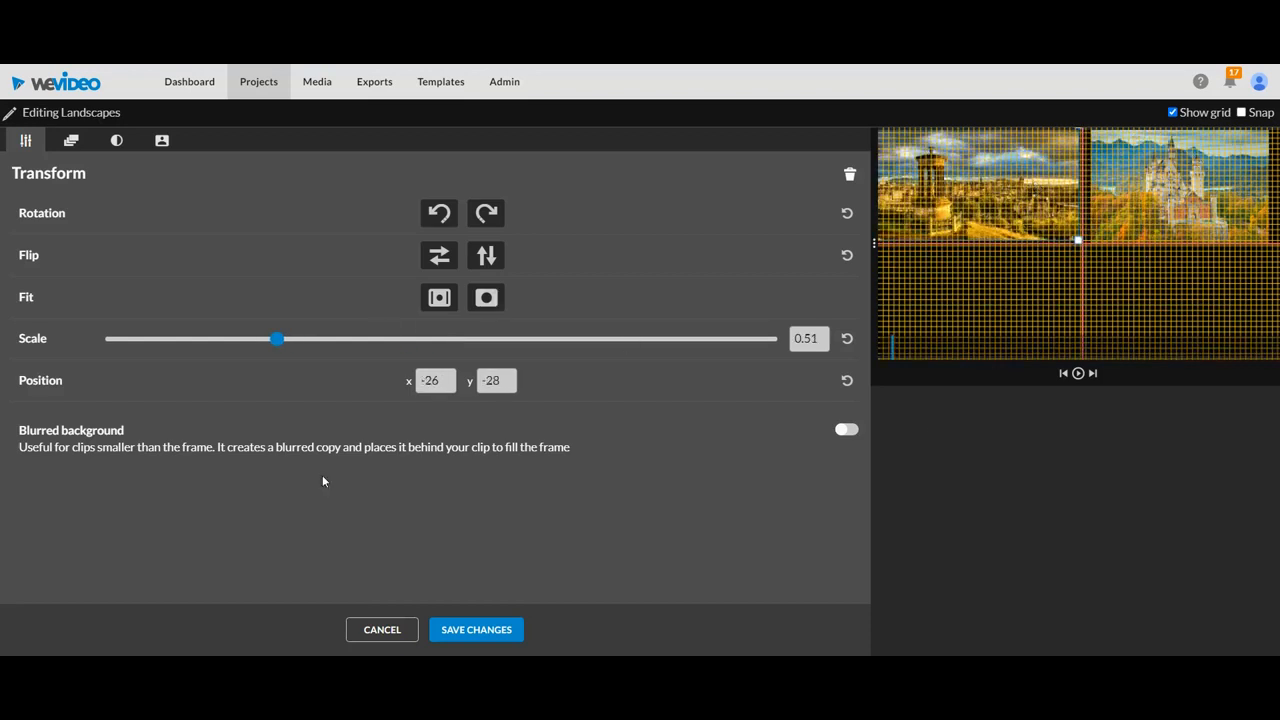
{"action": "left_click", "coordinate": [490, 629]}
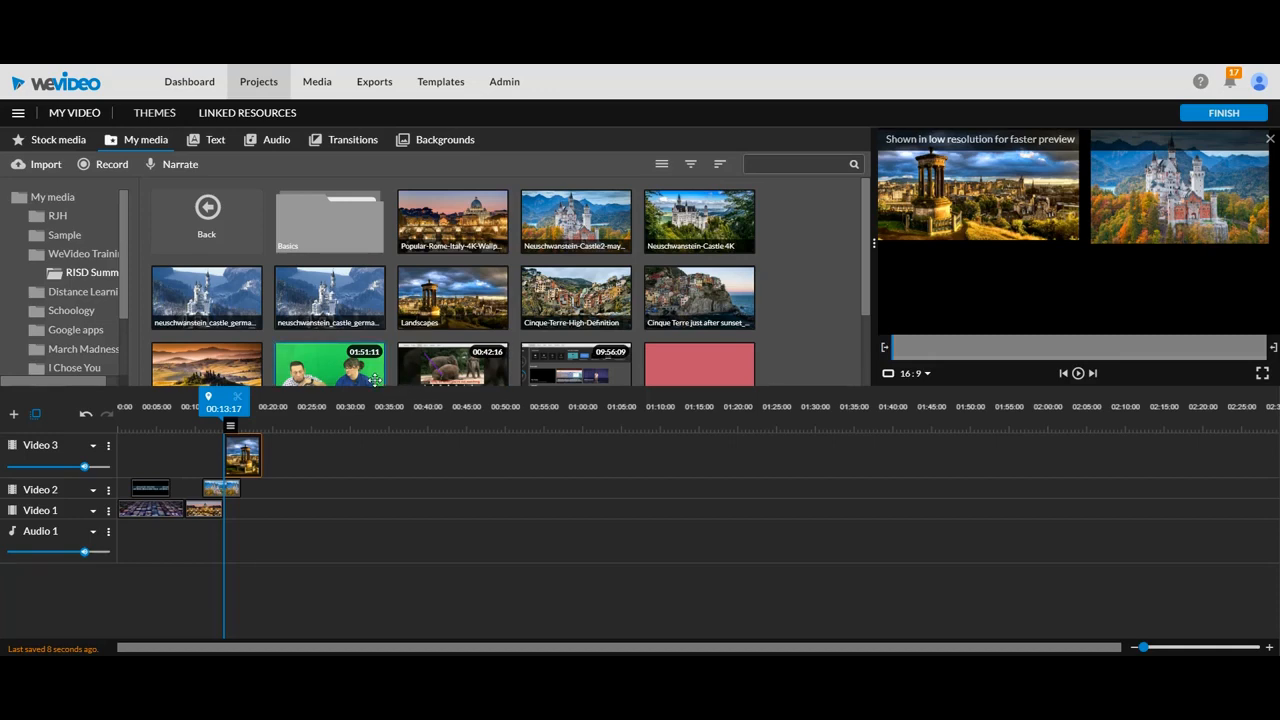
Step: Add a fourth video track and place the elephant video on Video 4 starting at about 00:15:24
{"action": "left_click_drag", "start_coordinate": [468, 370], "coordinate": [416, 376]}
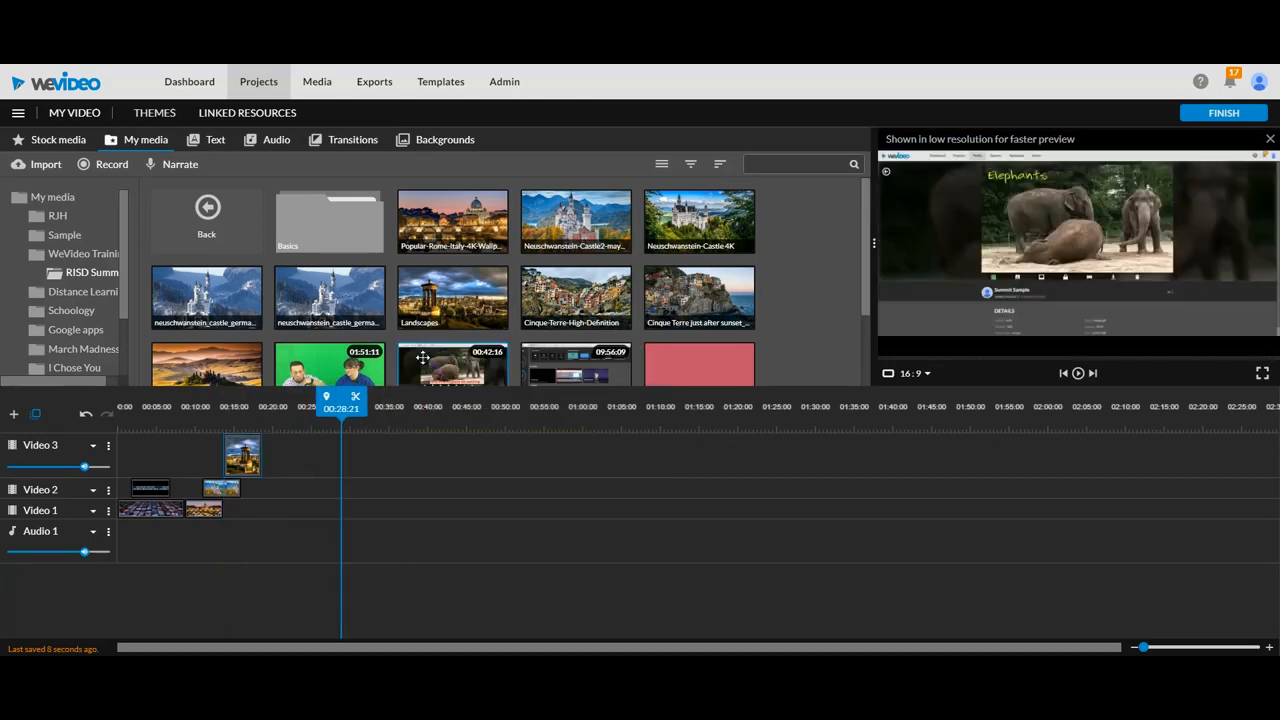
{"action": "left_click", "coordinate": [15, 414]}
{"action": "left_click", "coordinate": [760, 463]}
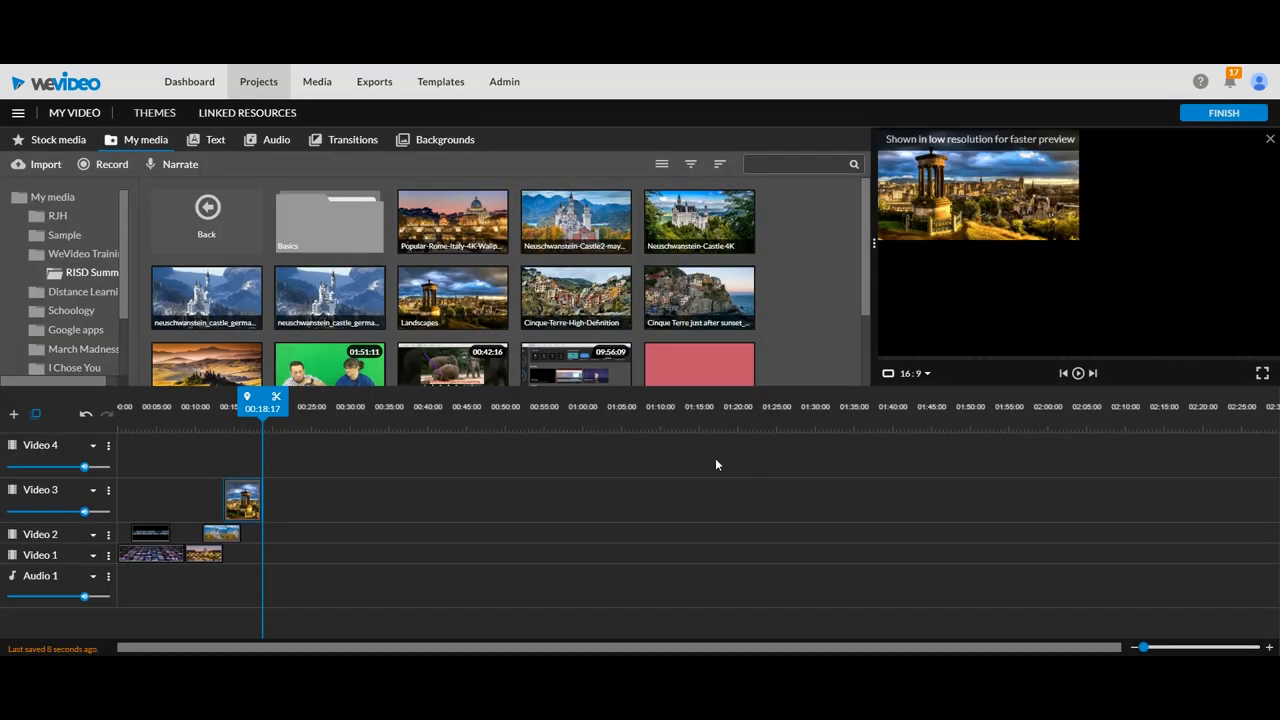
{"action": "left_click_drag", "start_coordinate": [625, 352], "coordinate": [262, 442]}
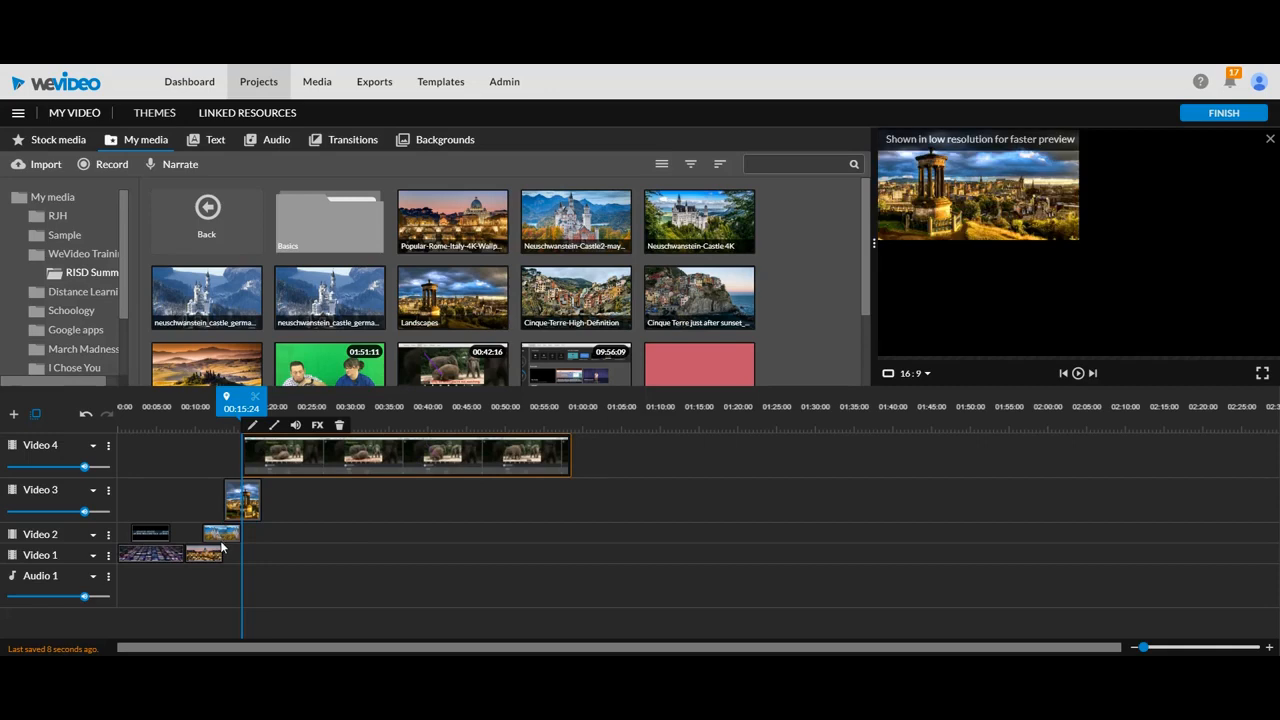
Step: Lengthen the Rome, castle and Landscapes image clips by about 10 seconds each, and shift the elephant clip to start at 00:18:05
{"action": "left_click", "coordinate": [213, 553]}
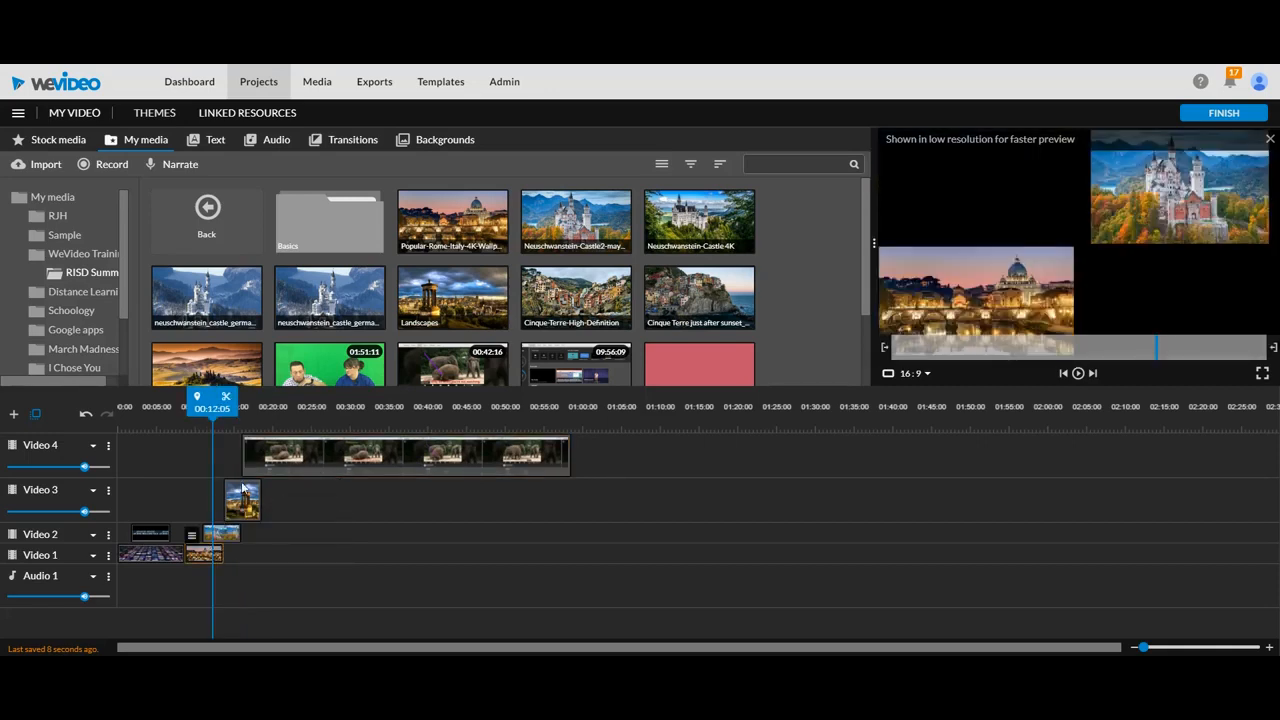
{"action": "left_click_drag", "start_coordinate": [223, 551], "coordinate": [296, 565]}
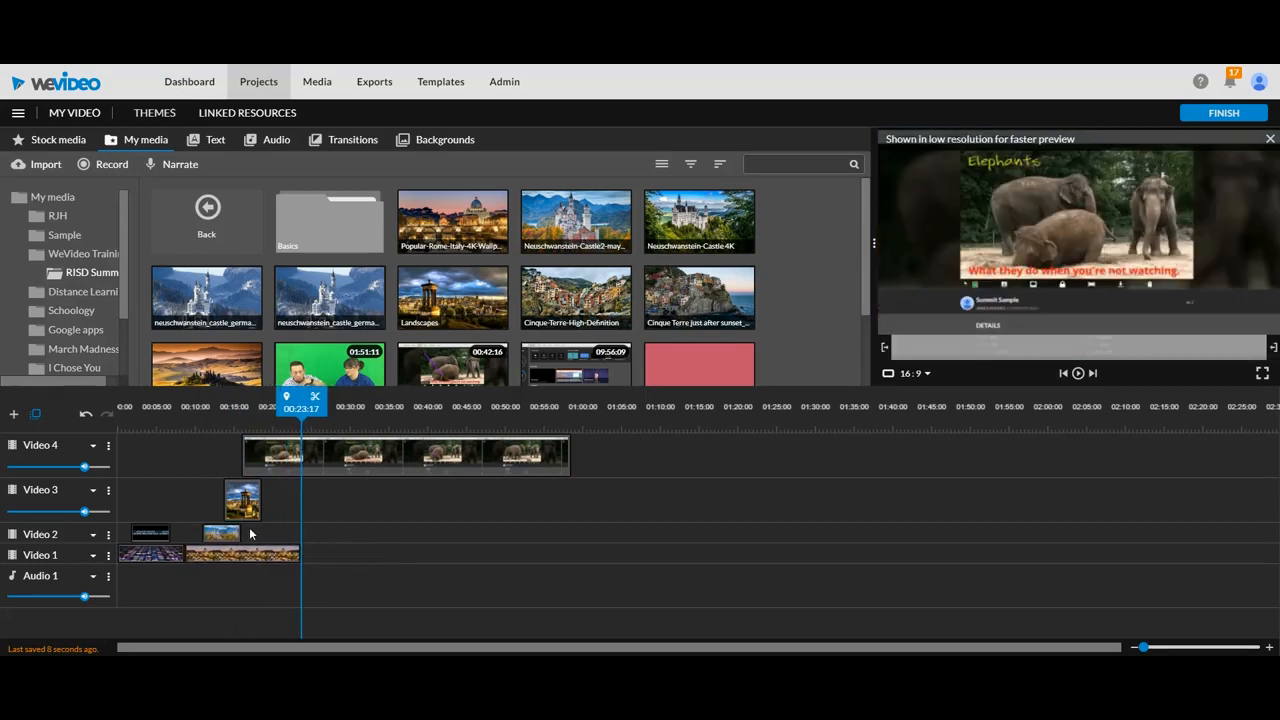
{"action": "left_click_drag", "start_coordinate": [240, 532], "coordinate": [316, 535]}
{"action": "left_click_drag", "start_coordinate": [260, 497], "coordinate": [337, 508]}
{"action": "left_click_drag", "start_coordinate": [337, 462], "coordinate": [353, 462]}
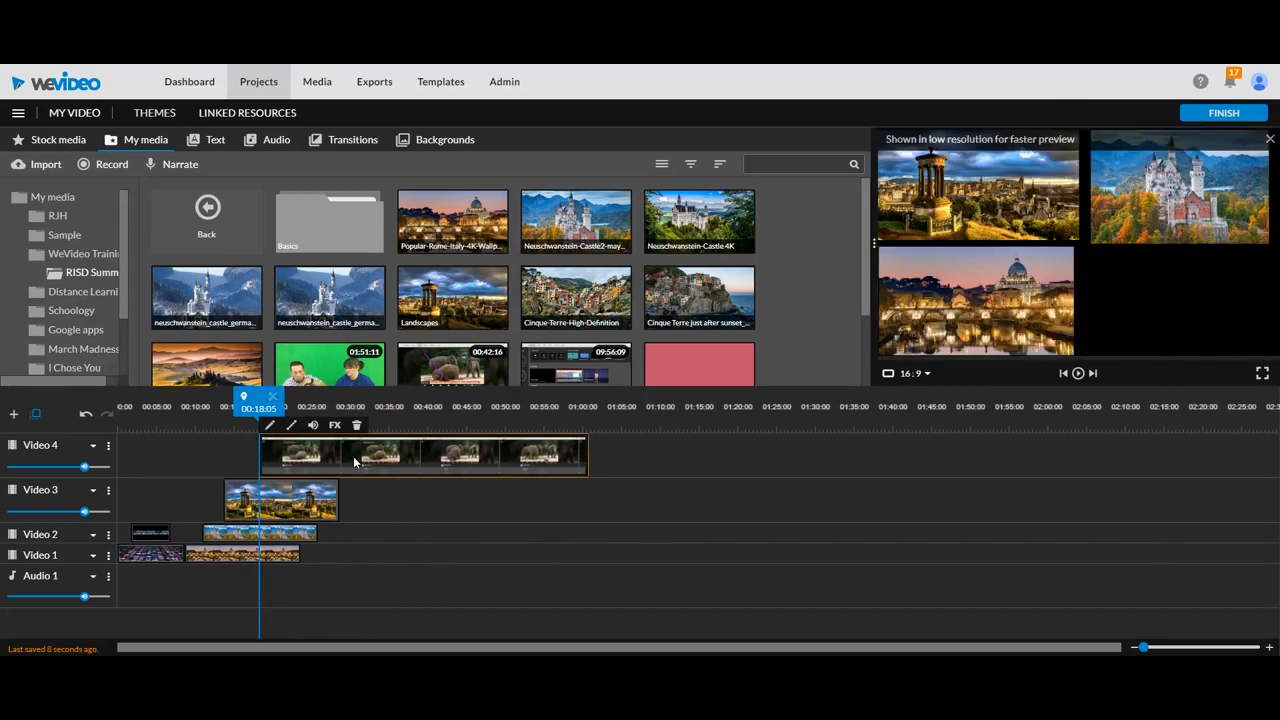
Step: With the grid shown, scale the elephant video to about 0.59 in the frame's lower-right quarter at about x 919, y 555, and save
{"action": "double_click", "coordinate": [353, 462]}
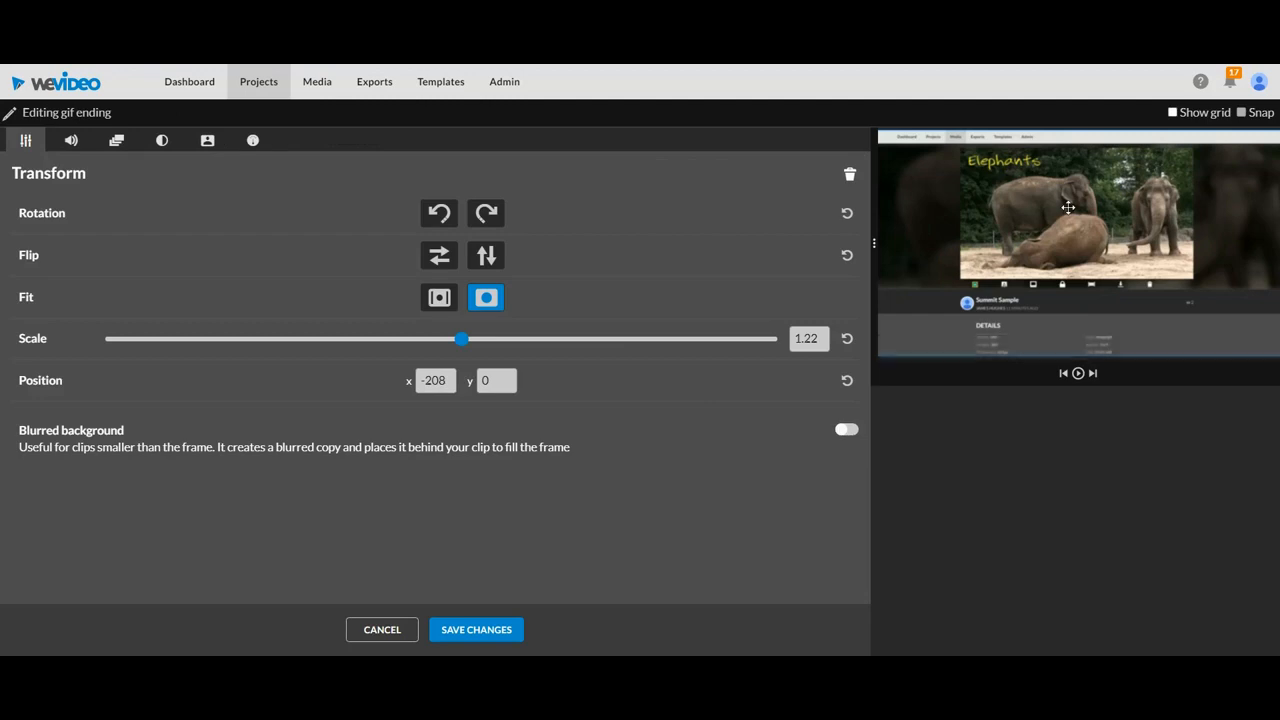
{"action": "left_click", "coordinate": [437, 298]}
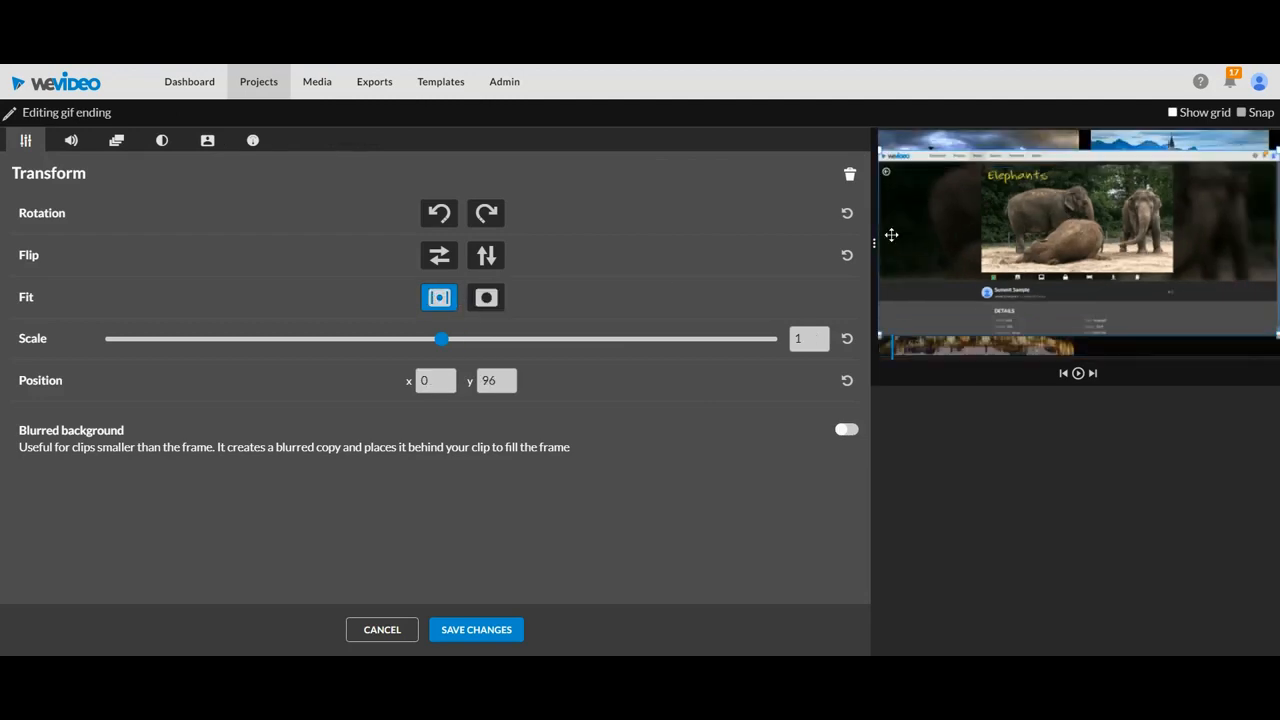
{"action": "left_click", "coordinate": [1174, 113]}
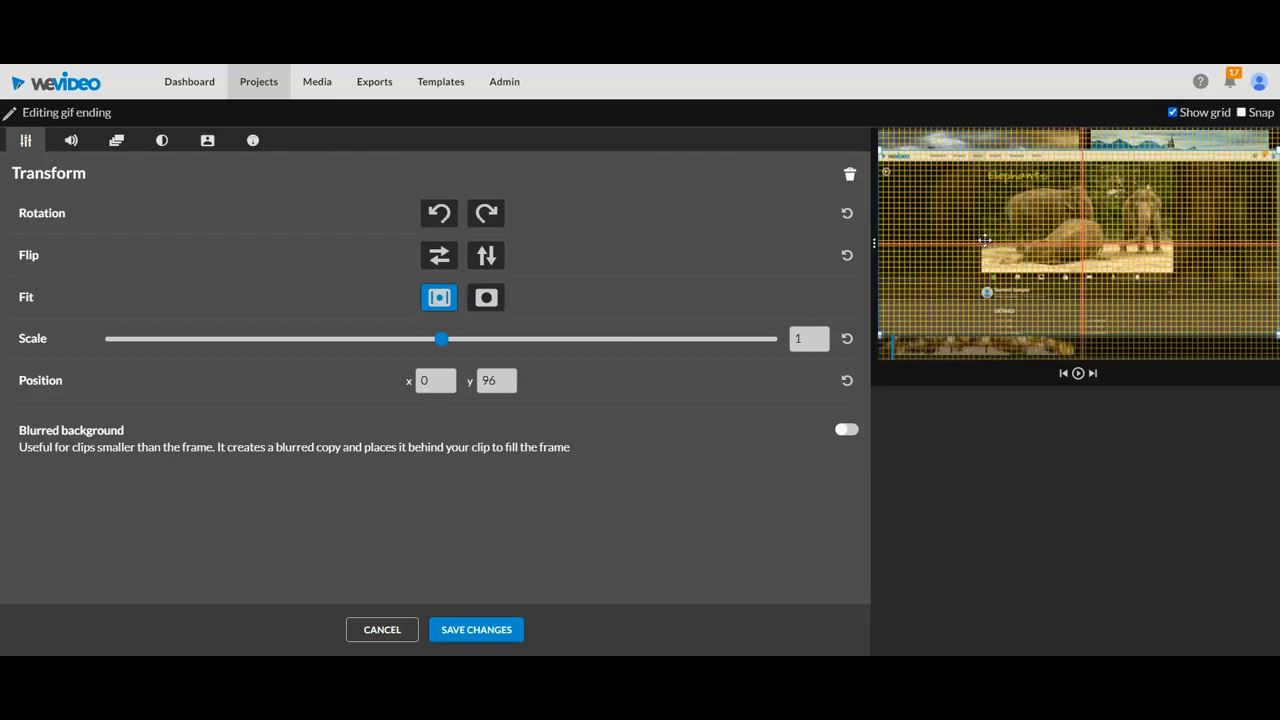
{"action": "left_click_drag", "start_coordinate": [881, 150], "coordinate": [1070, 240]}
{"action": "left_click_drag", "start_coordinate": [1187, 301], "coordinate": [1177, 284]}
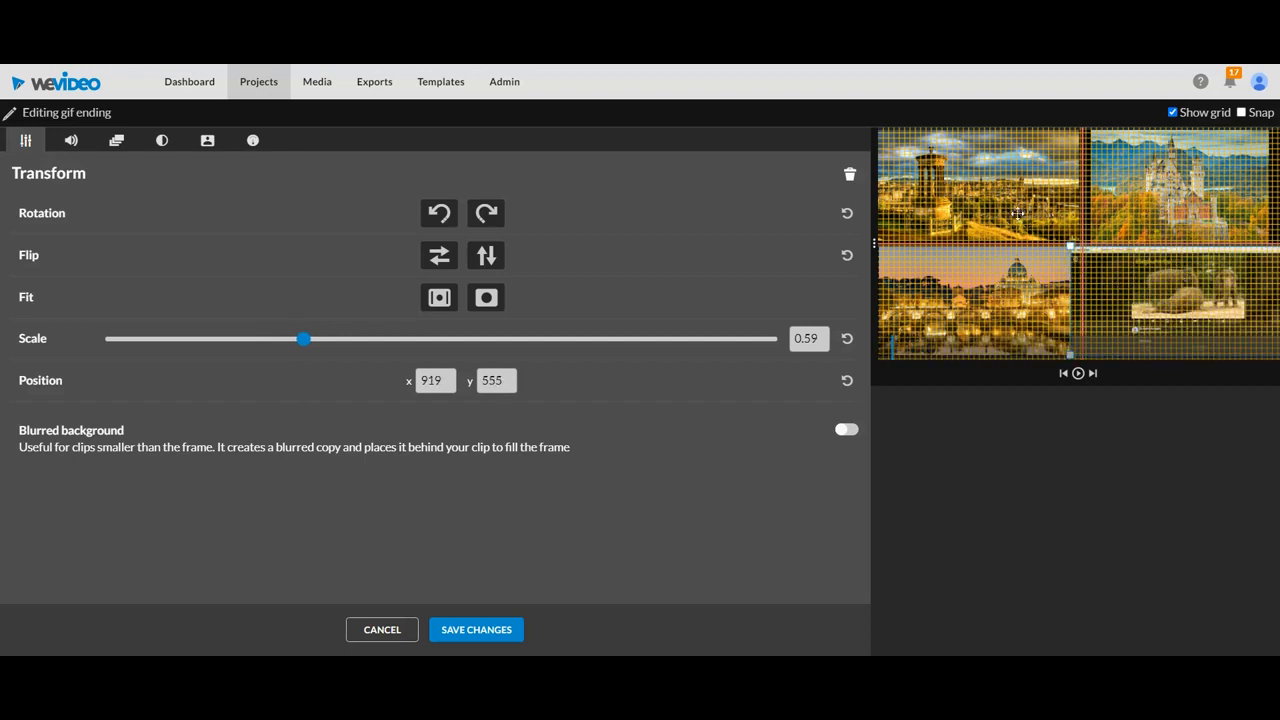
{"action": "left_click", "coordinate": [498, 628]}
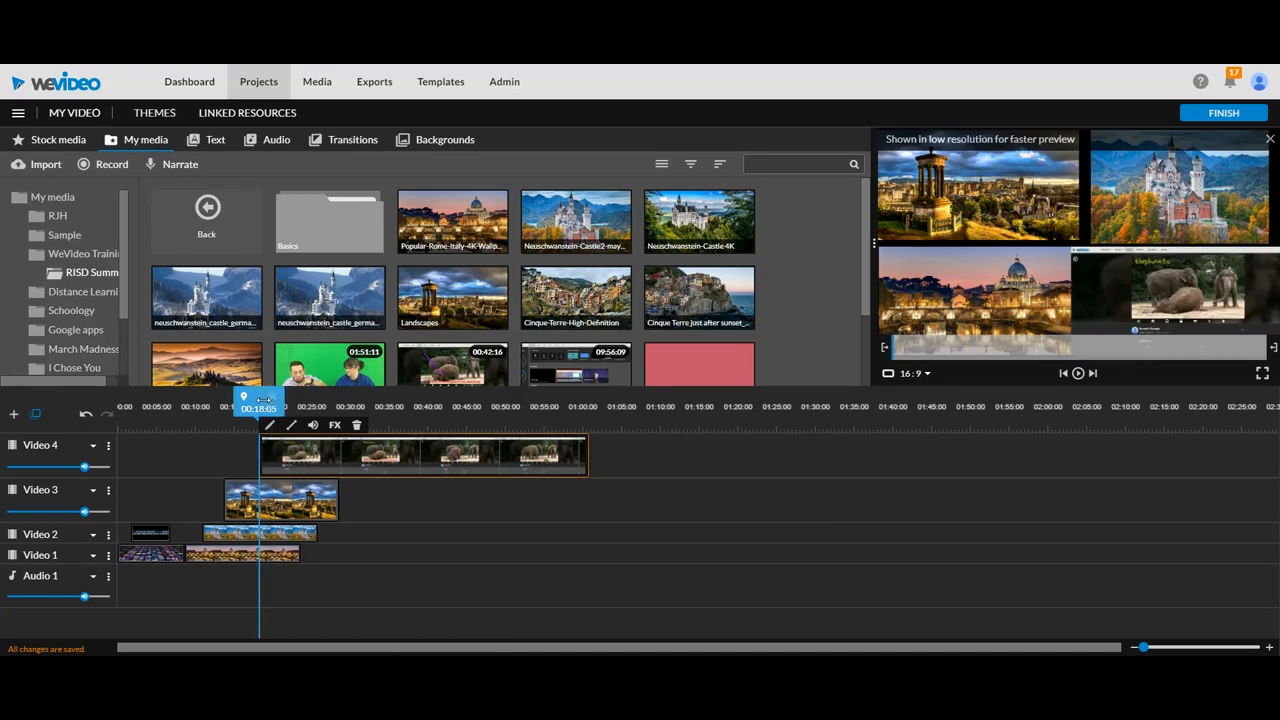
Step: Play back the four-part layout from just before the elephant clip, and mute the Video 4 track
{"action": "left_click_drag", "start_coordinate": [263, 400], "coordinate": [251, 402]}
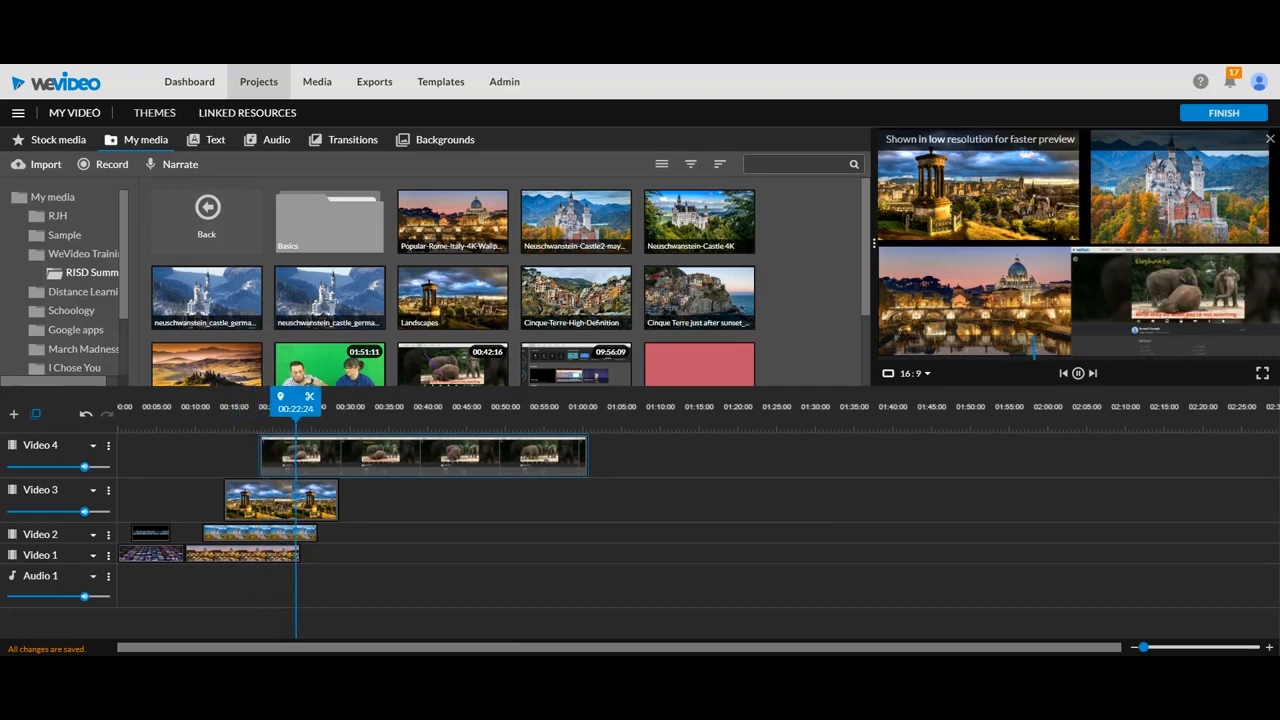
{"action": "key", "text": "space"}
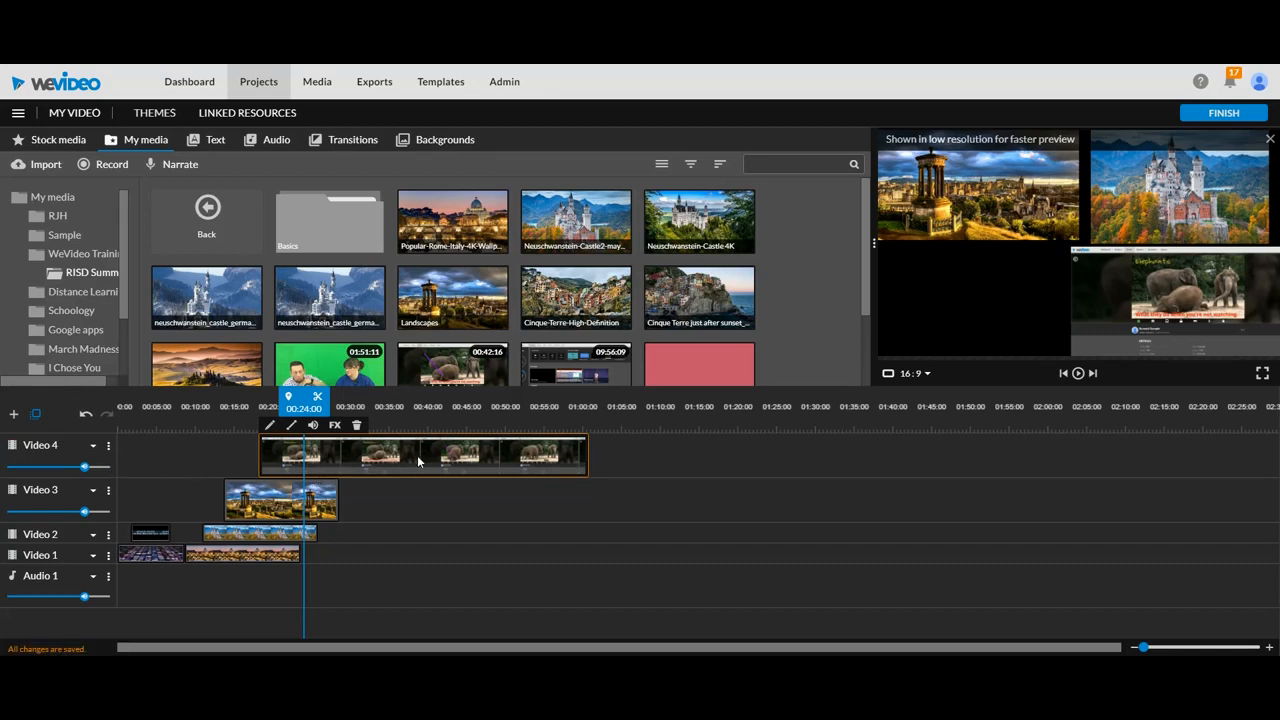
{"action": "left_click", "coordinate": [109, 448]}
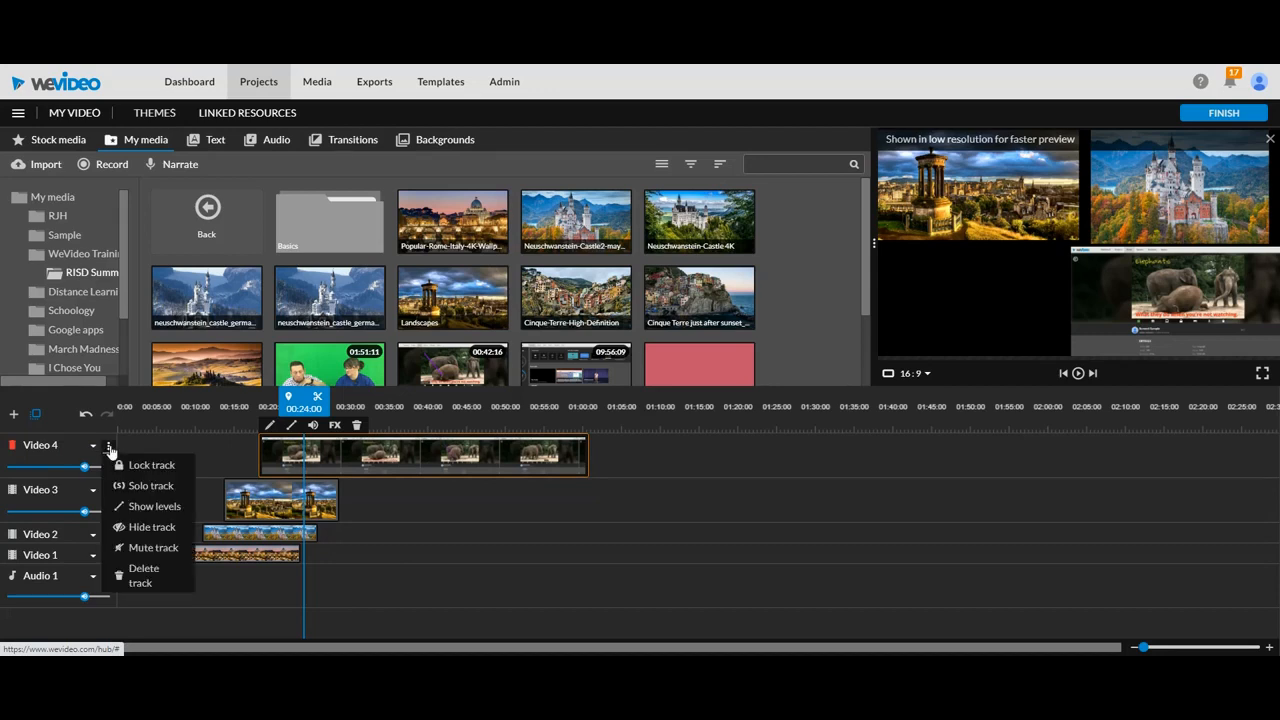
{"action": "left_click", "coordinate": [143, 548]}
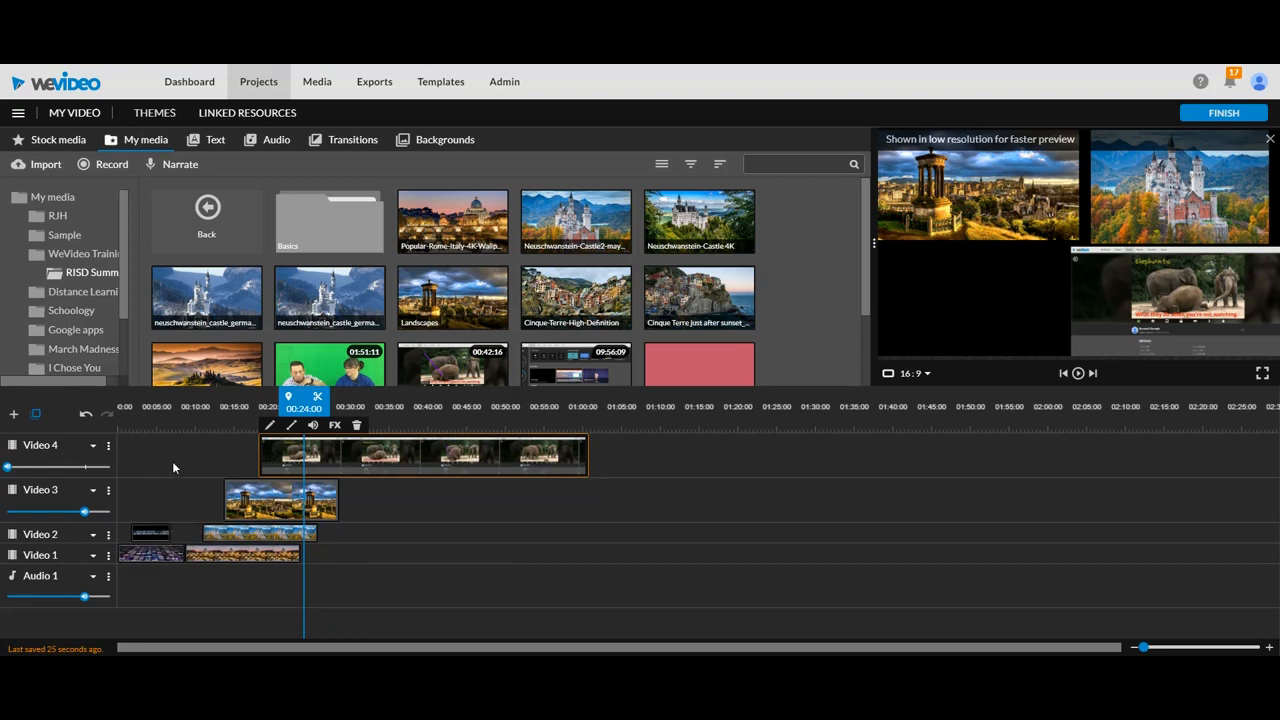
Step: Add the Cinque-Terre-High-Definition image to Video 1 right after the Rome clip, lasting about 15 seconds, and fit it whole within the frame
{"action": "left_click_drag", "start_coordinate": [288, 409], "coordinate": [245, 409]}
{"action": "left_click_drag", "start_coordinate": [559, 296], "coordinate": [420, 553]}
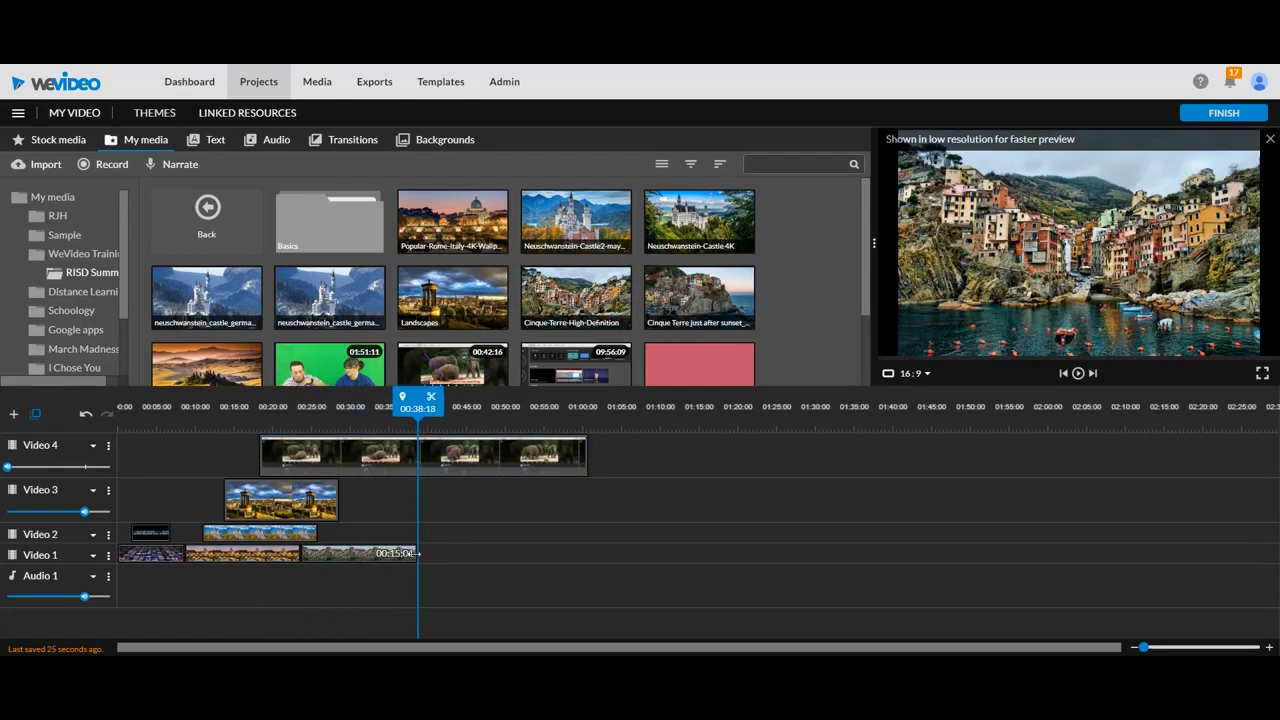
{"action": "double_click", "coordinate": [396, 552]}
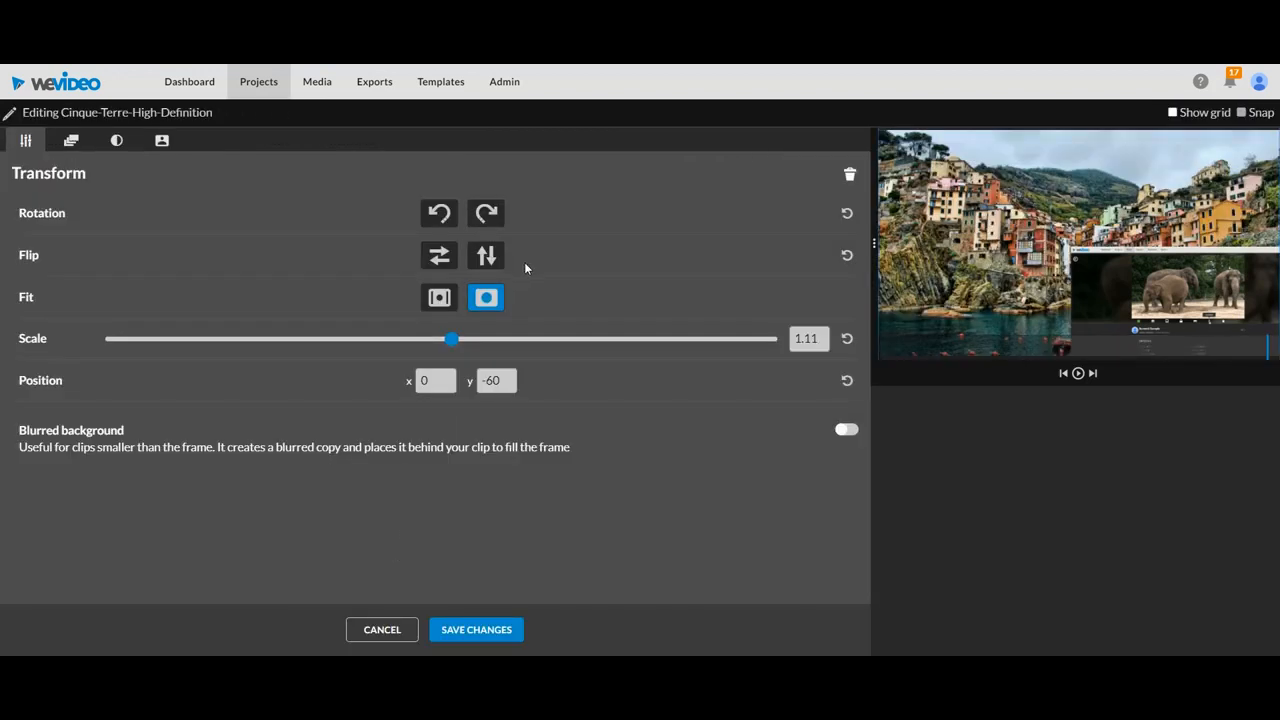
{"action": "left_click", "coordinate": [440, 298]}
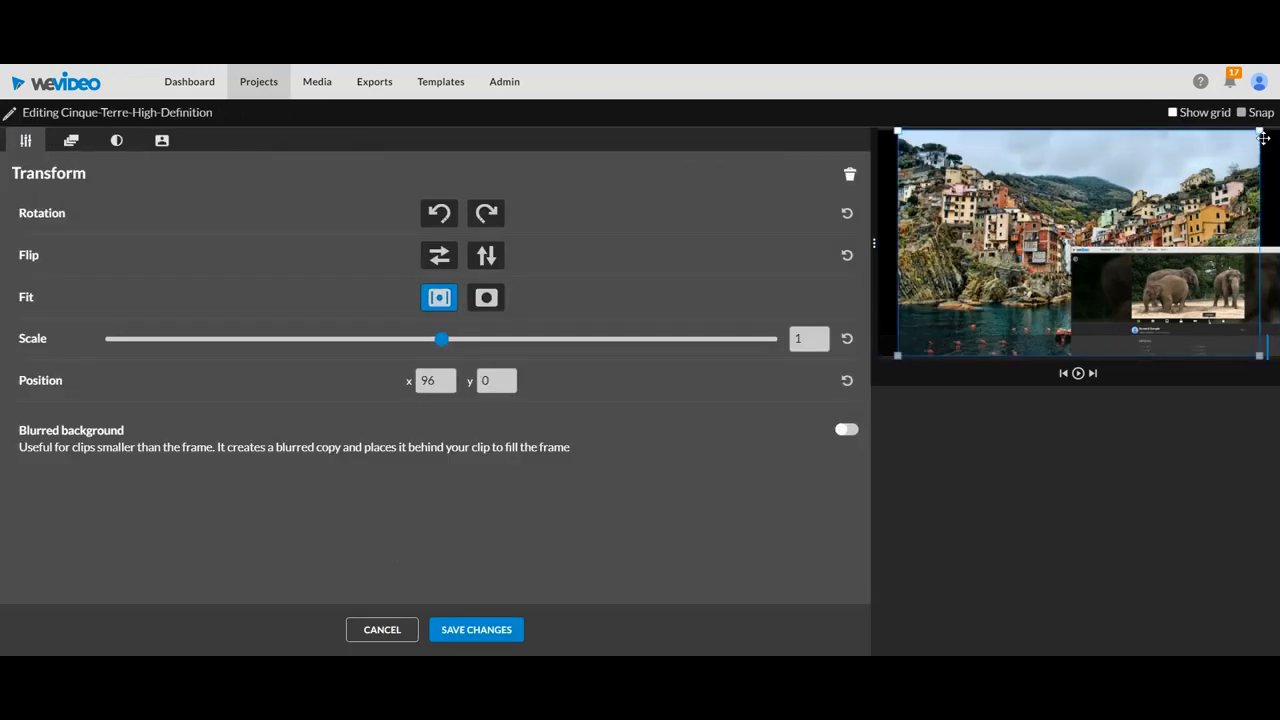
Step: With the grid shown, scale the Cinque Terre image to about 0.49 in the frame's lower-left quarter at about x 30, y 567, and save
{"action": "left_click_drag", "start_coordinate": [1261, 131], "coordinate": [1167, 188]}
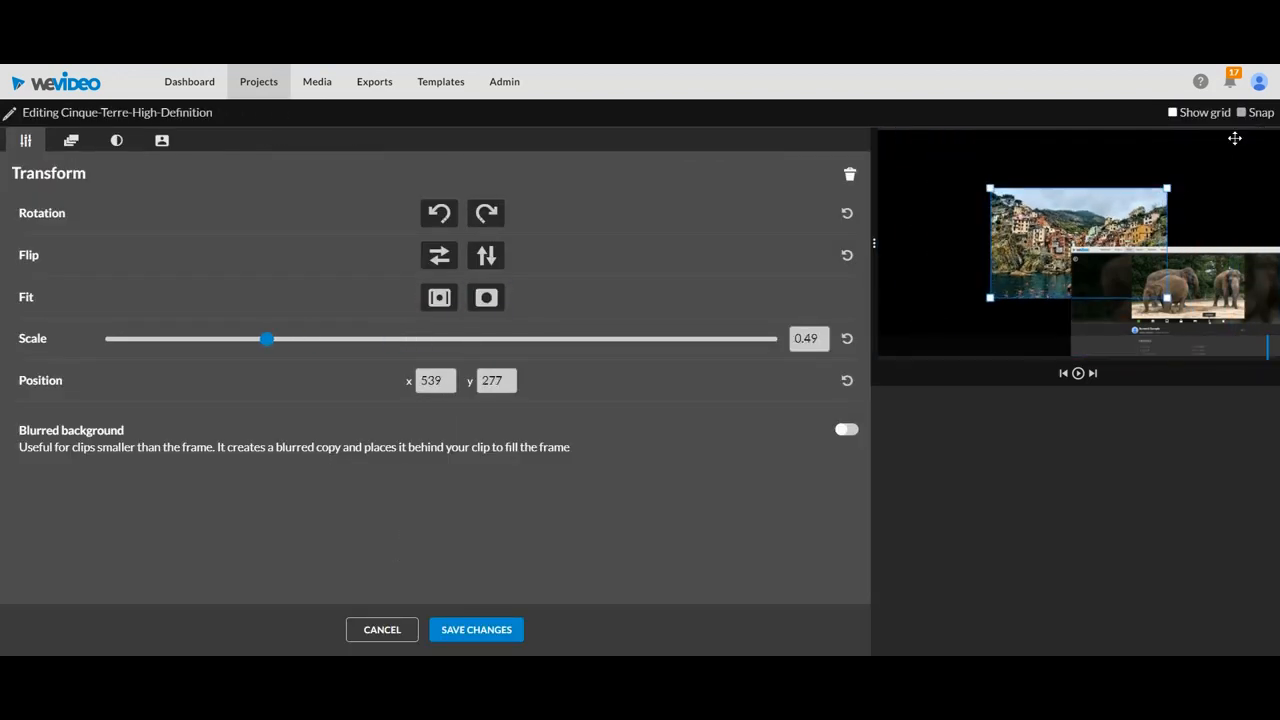
{"action": "left_click", "coordinate": [1173, 113]}
{"action": "left_click_drag", "start_coordinate": [1082, 233], "coordinate": [975, 293]}
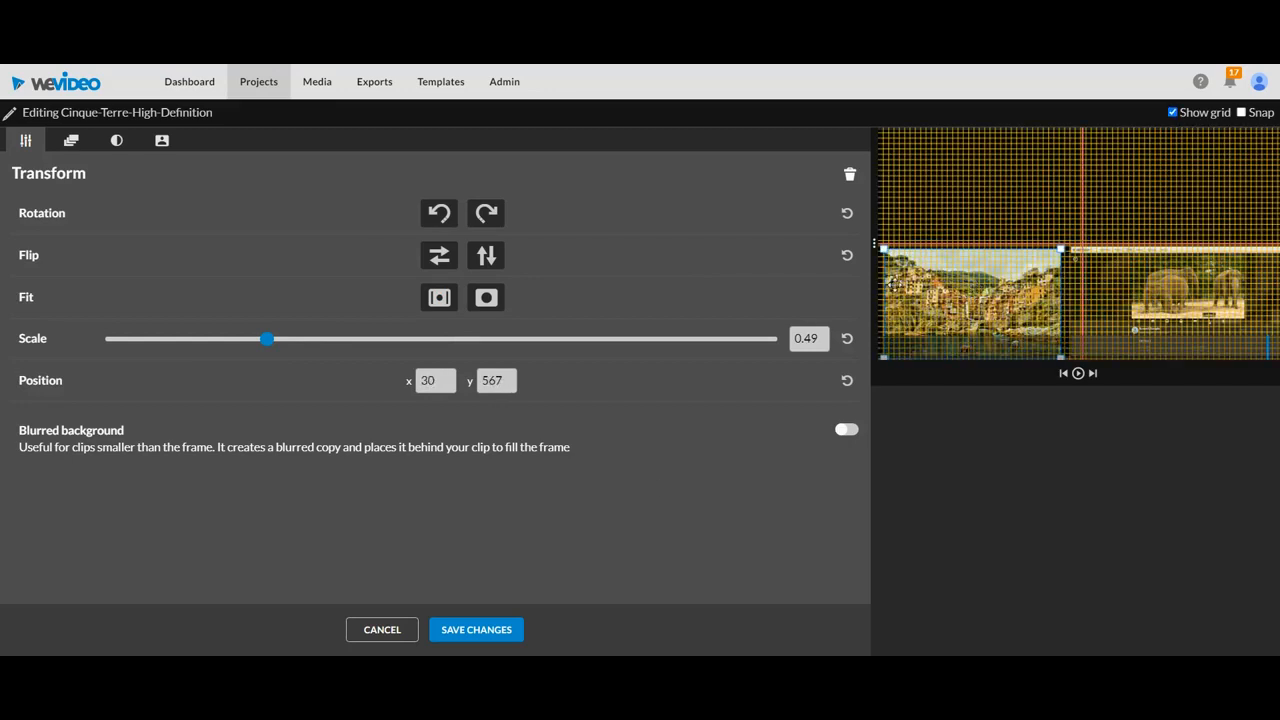
{"action": "left_click", "coordinate": [488, 632]}
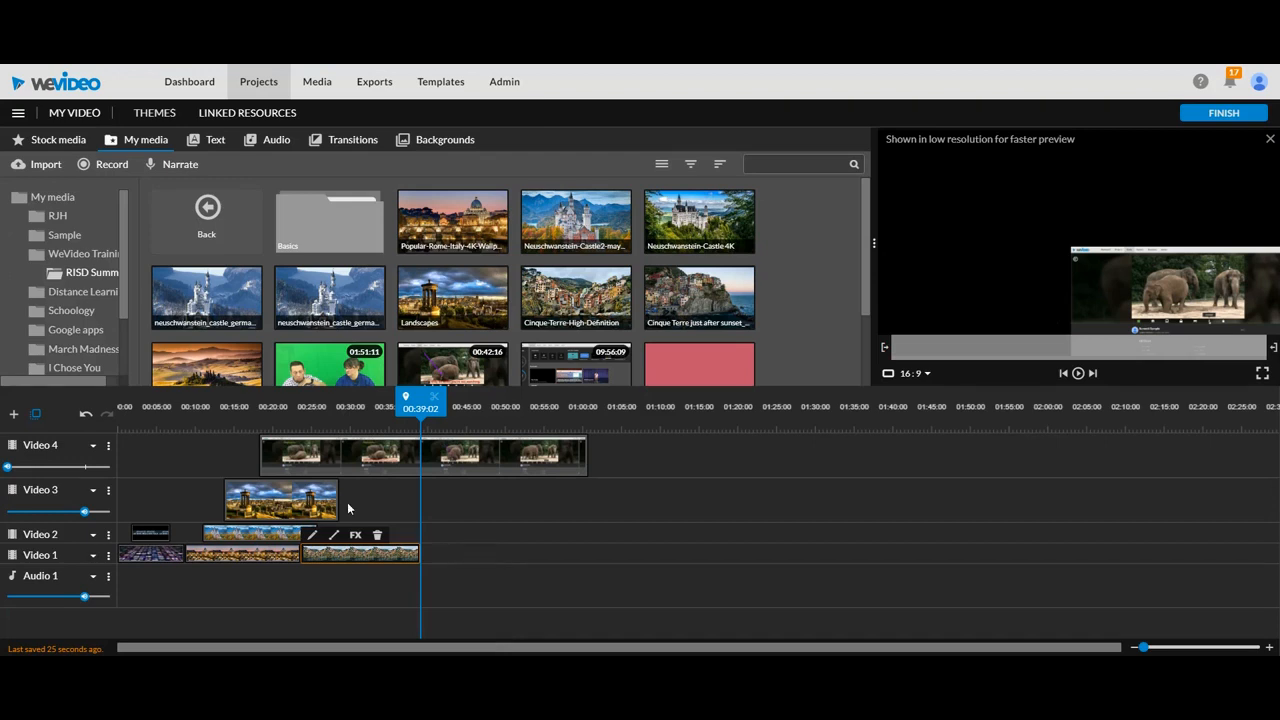
Step: Play back the layout across the change from the Rome image to the Cinque Terre image
{"action": "left_click_drag", "start_coordinate": [415, 430], "coordinate": [294, 425]}
{"action": "key", "text": "space"}
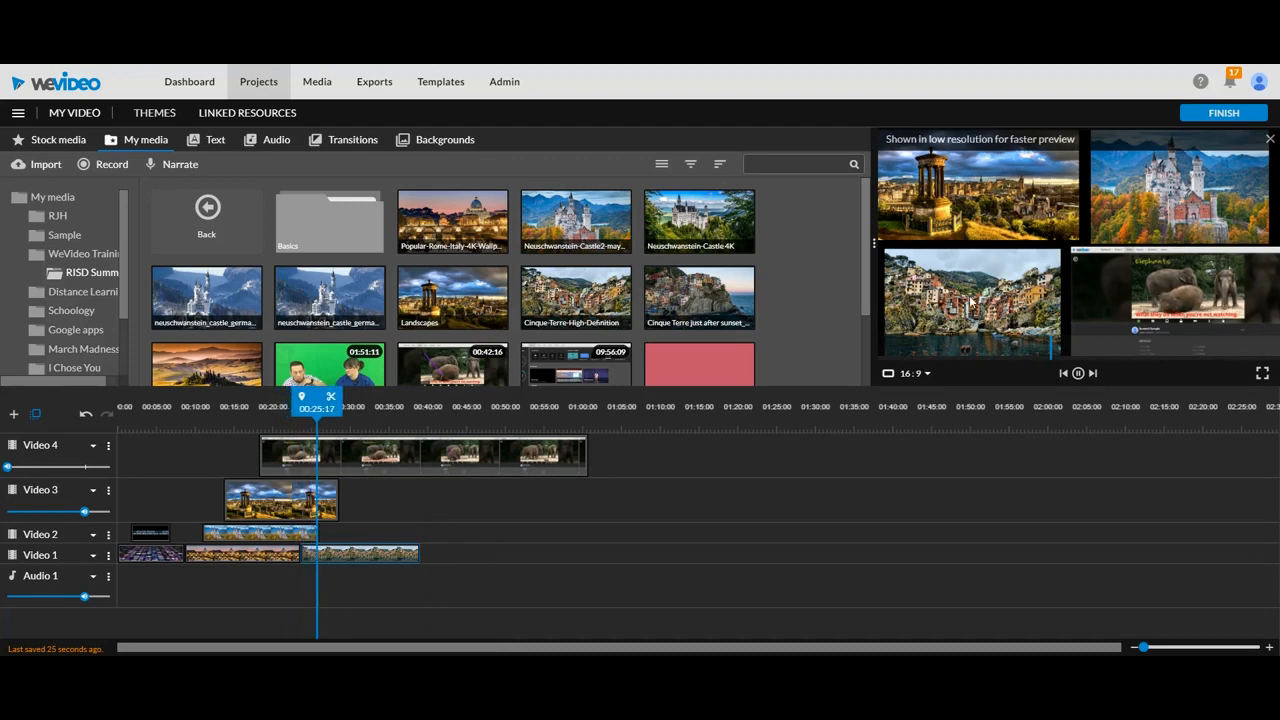
{"action": "key", "text": "space"}
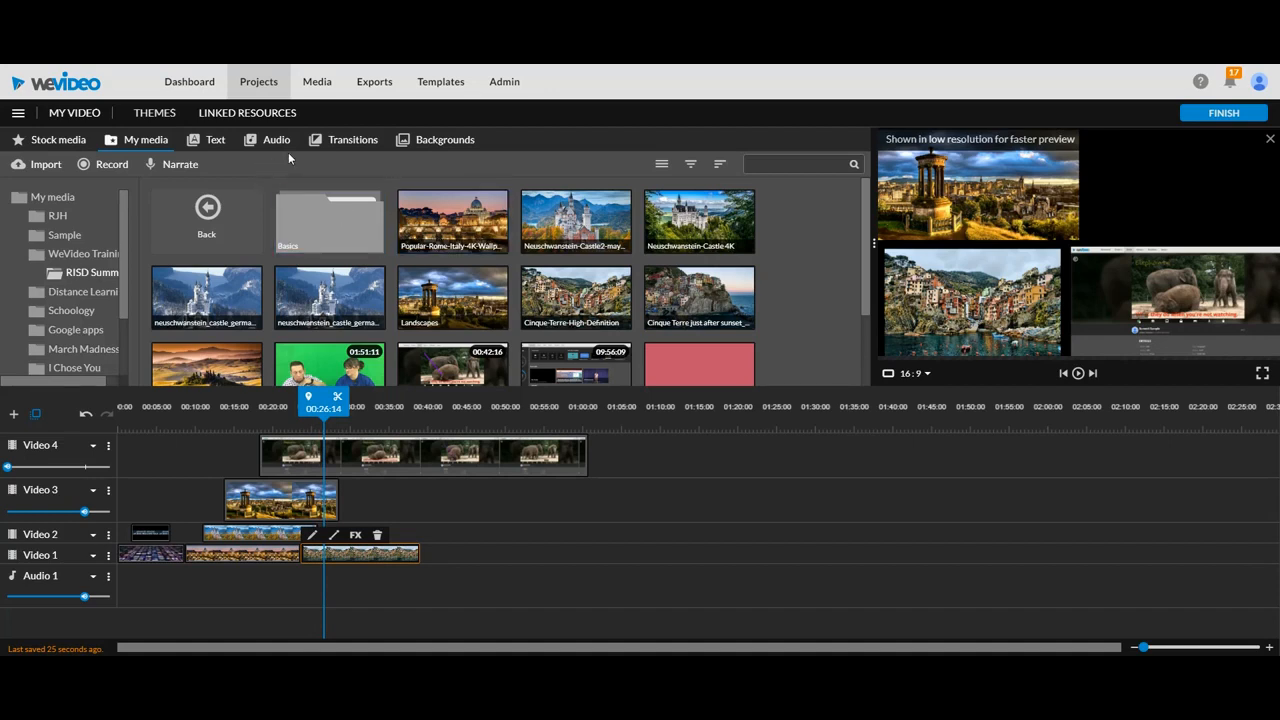
Step: Preview the Cross fade, Cross blur, Cross Zoom and Dip To Black transitions
{"action": "left_click", "coordinate": [353, 143]}
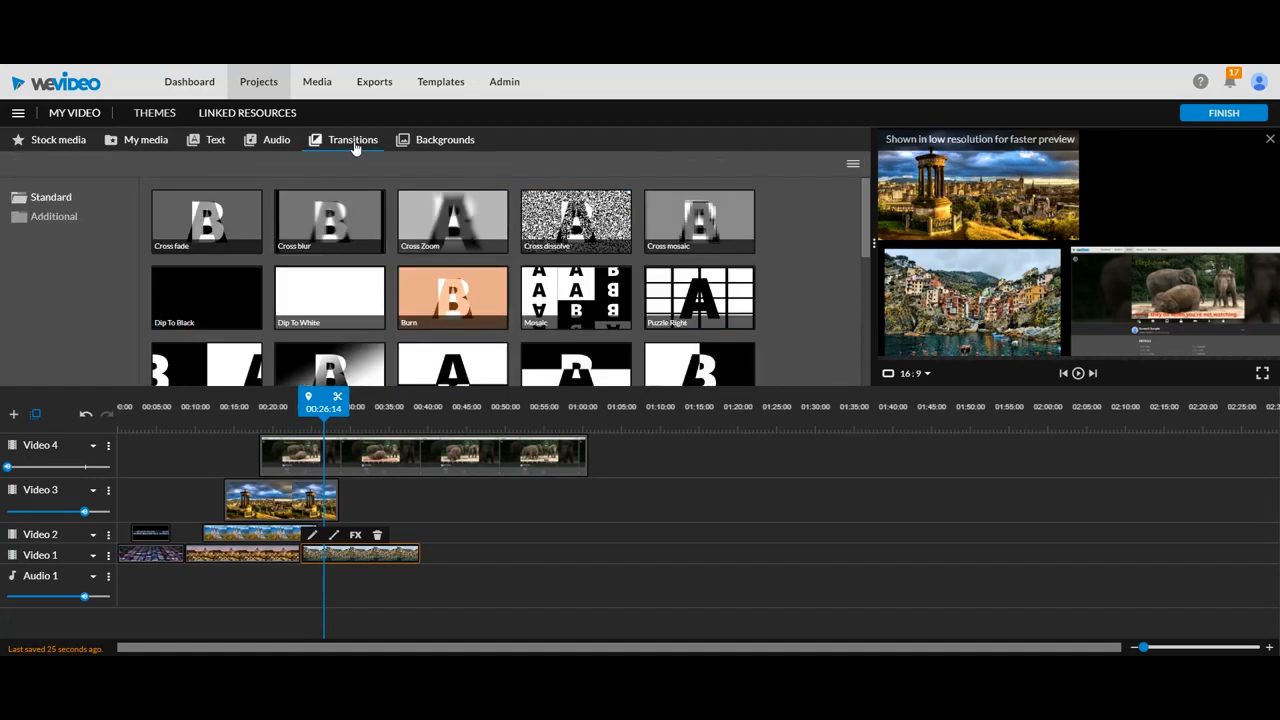
{"action": "left_click", "coordinate": [197, 226]}
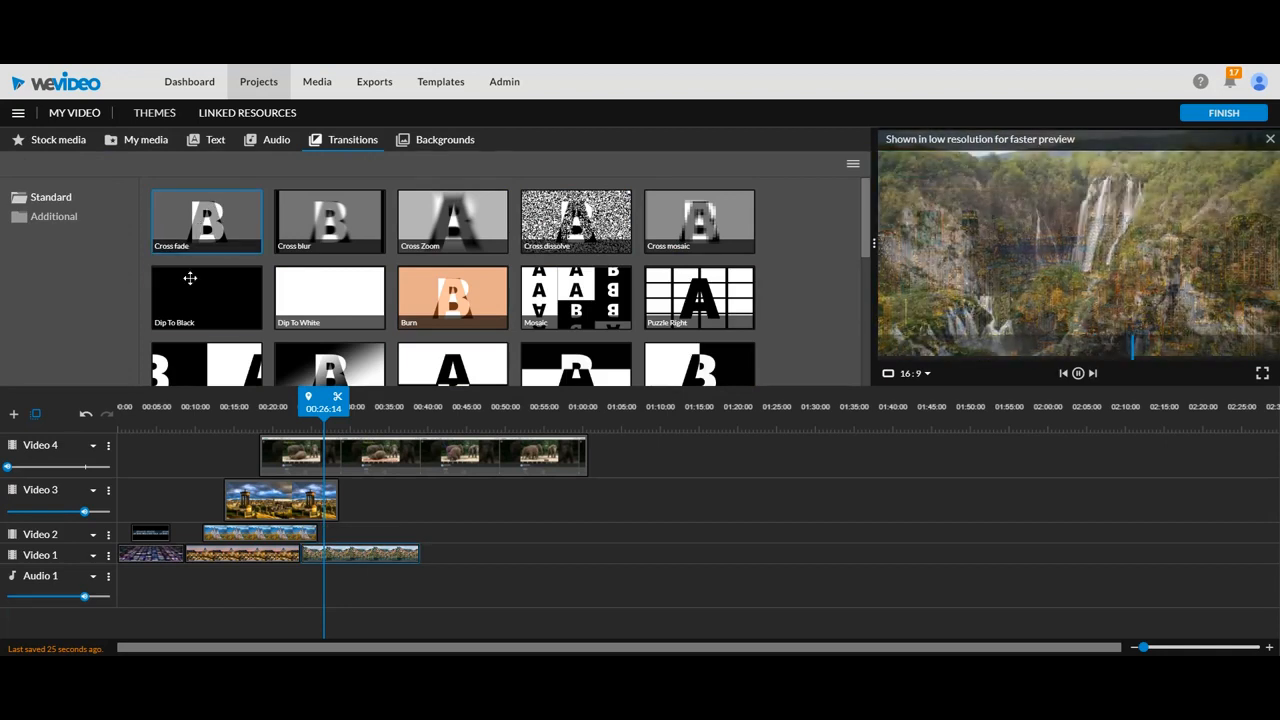
{"action": "left_click", "coordinate": [312, 231]}
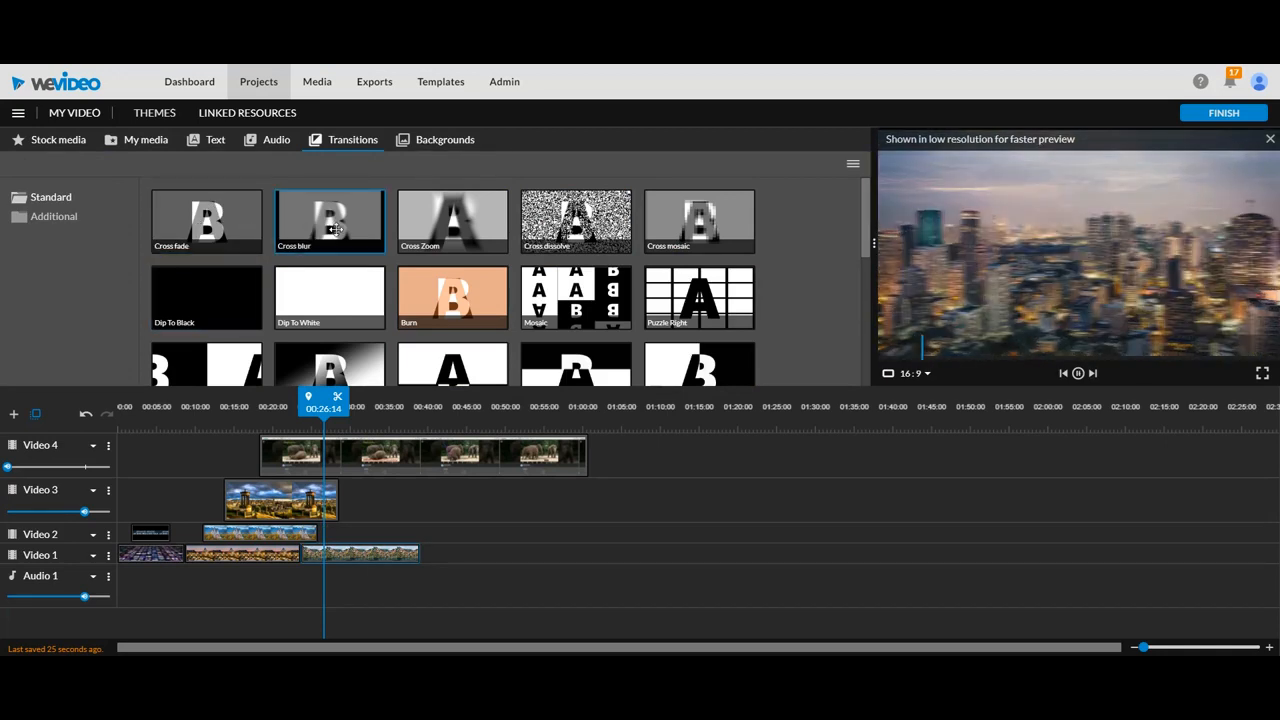
{"action": "left_click", "coordinate": [464, 240]}
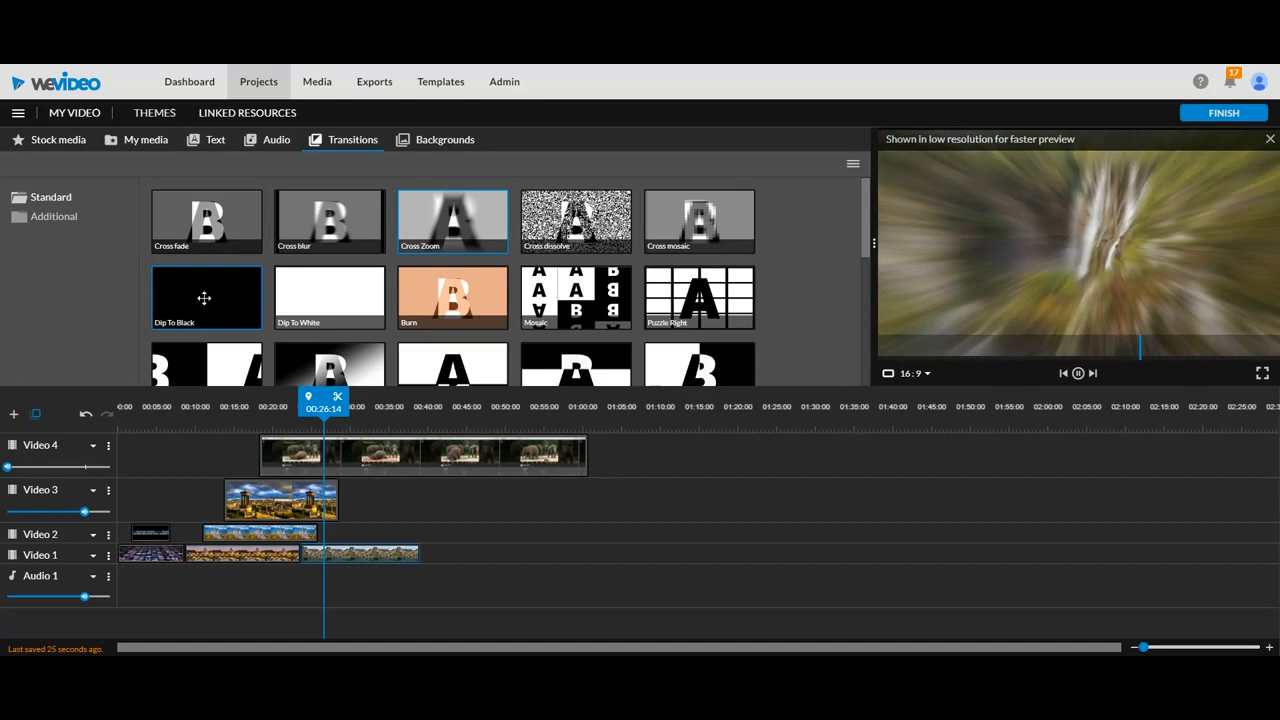
{"action": "left_click", "coordinate": [204, 298]}
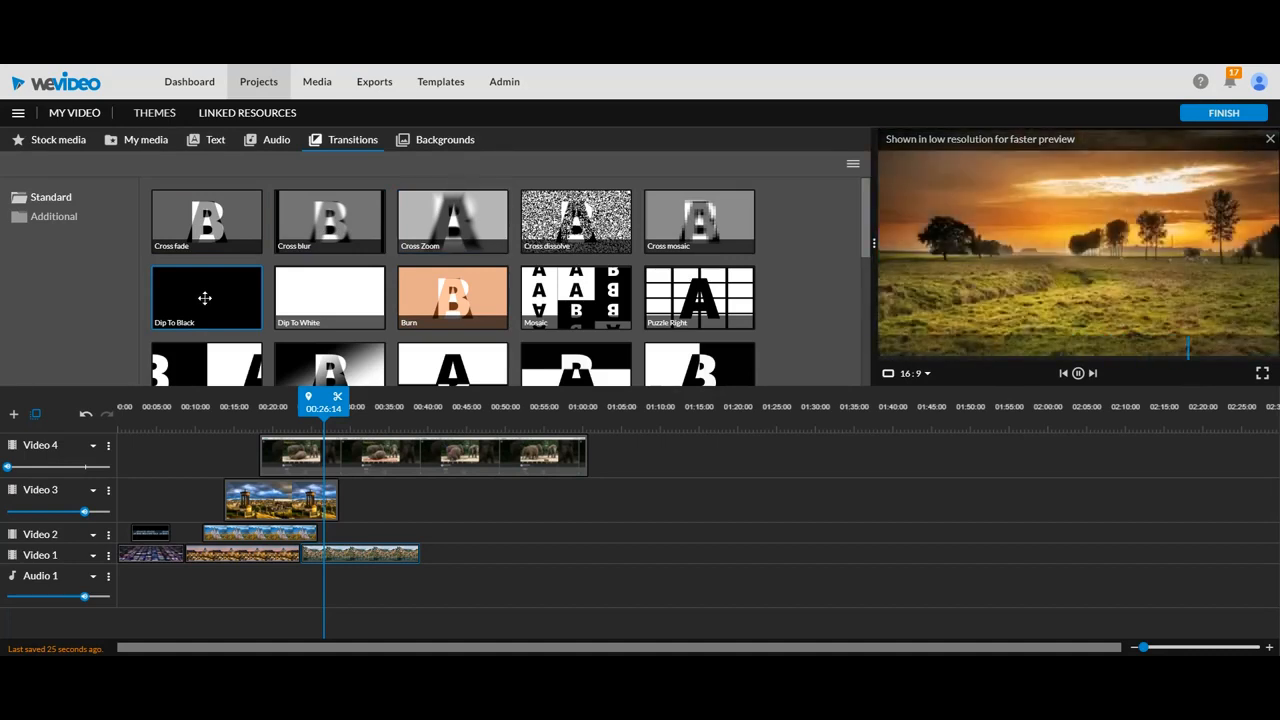
{"action": "left_click", "coordinate": [210, 222]}
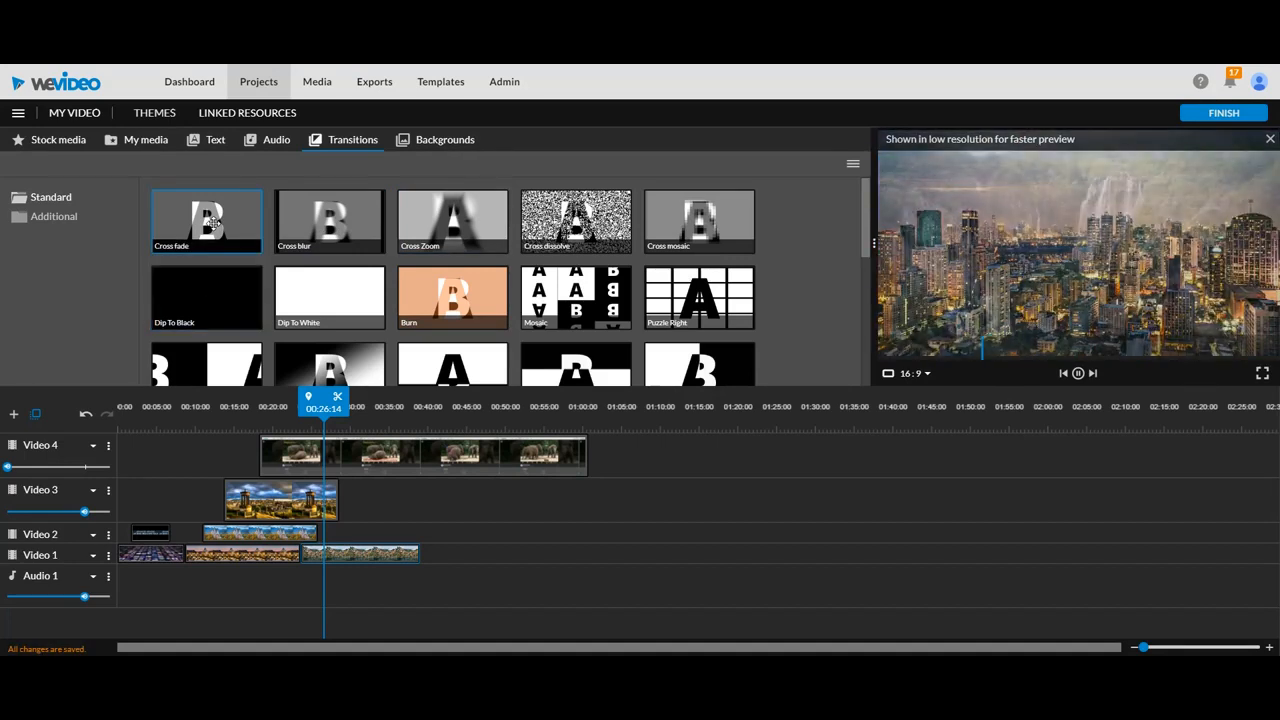
Step: Place a Dip To Black transition between the Rome and Cinque Terre clips on Video 1
{"action": "left_click", "coordinate": [208, 293]}
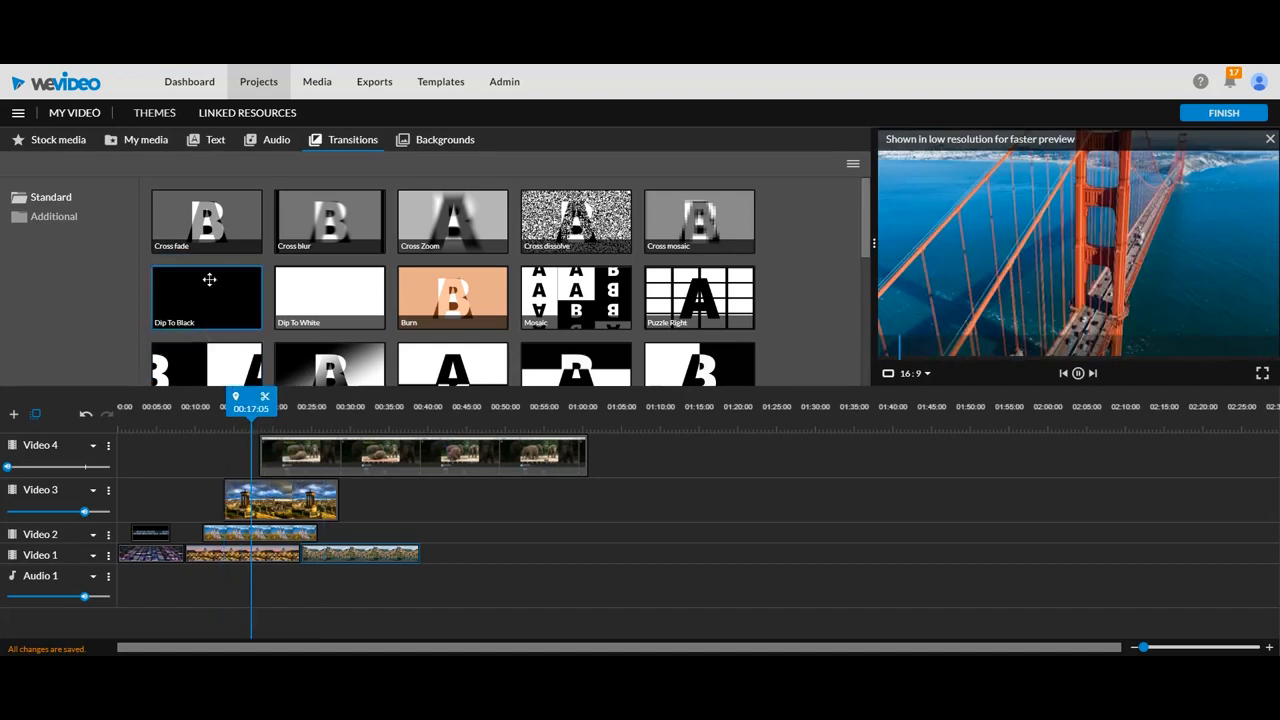
{"action": "mouse_move", "coordinate": [213, 281]}
{"action": "left_mouse_down"}
{"action": "mouse_move", "coordinate": [209, 318]}
{"action": "mouse_move", "coordinate": [287, 484]}
{"action": "mouse_move", "coordinate": [301, 549]}
{"action": "mouse_move", "coordinate": [340, 500]}
{"action": "mouse_move", "coordinate": [391, 517]}
{"action": "mouse_move", "coordinate": [313, 547]}
{"action": "left_mouse_up"}
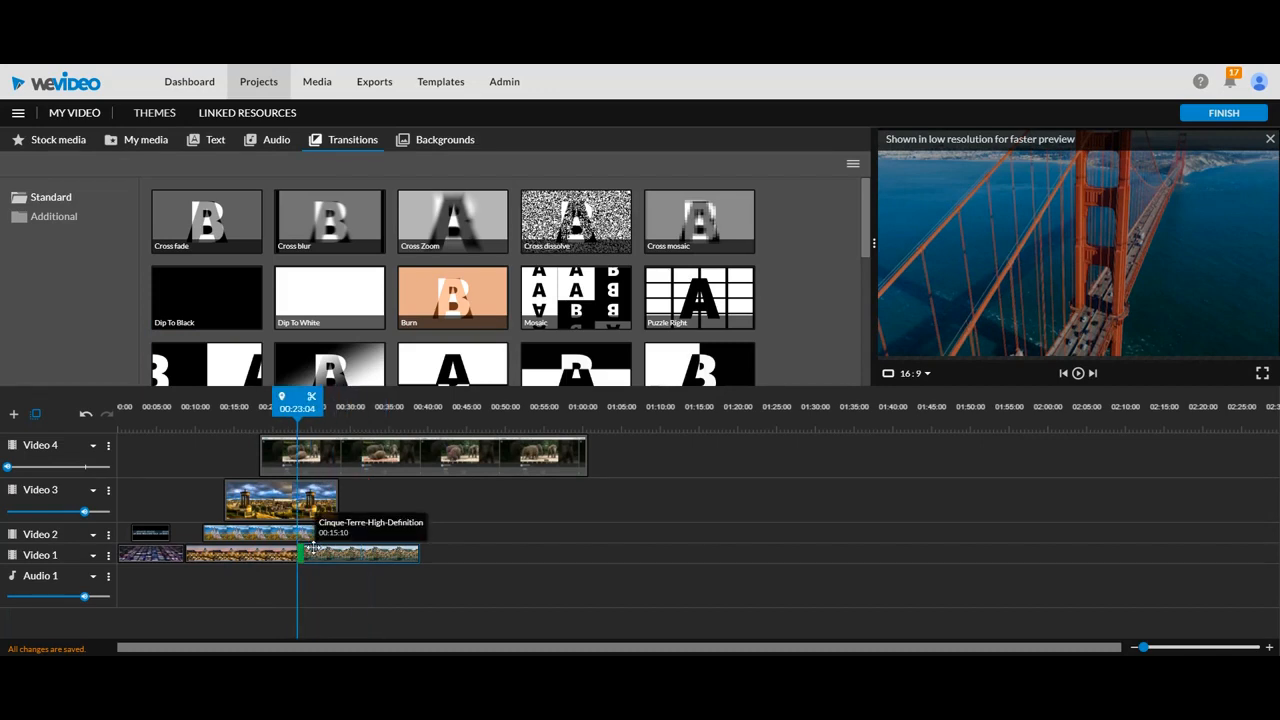
{"action": "mouse_move", "coordinate": [345, 549]}
{"action": "left_mouse_down"}
{"action": "mouse_move", "coordinate": [457, 557]}
{"action": "mouse_move", "coordinate": [279, 547]}
{"action": "left_mouse_up"}
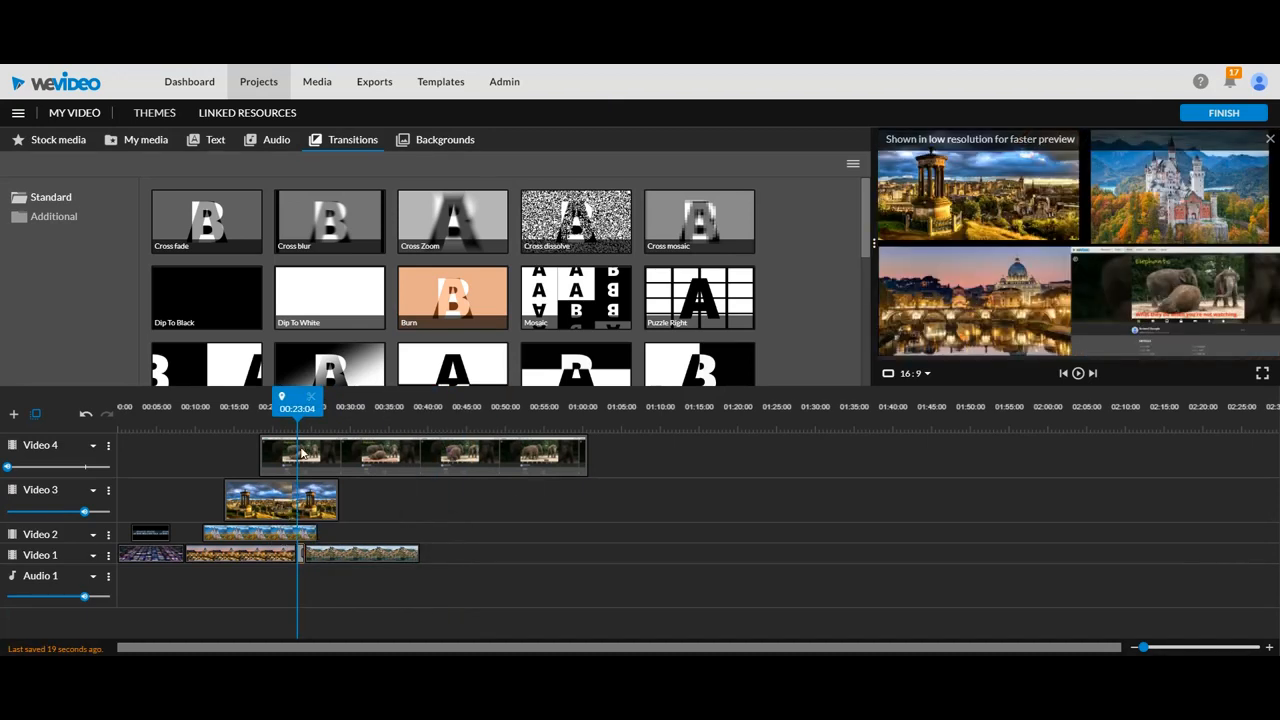
Step: Play back the four-part layout from 00:22:00 across the Dip To Black transition on Video 1
{"action": "left_click_drag", "start_coordinate": [283, 398], "coordinate": [274, 398]}
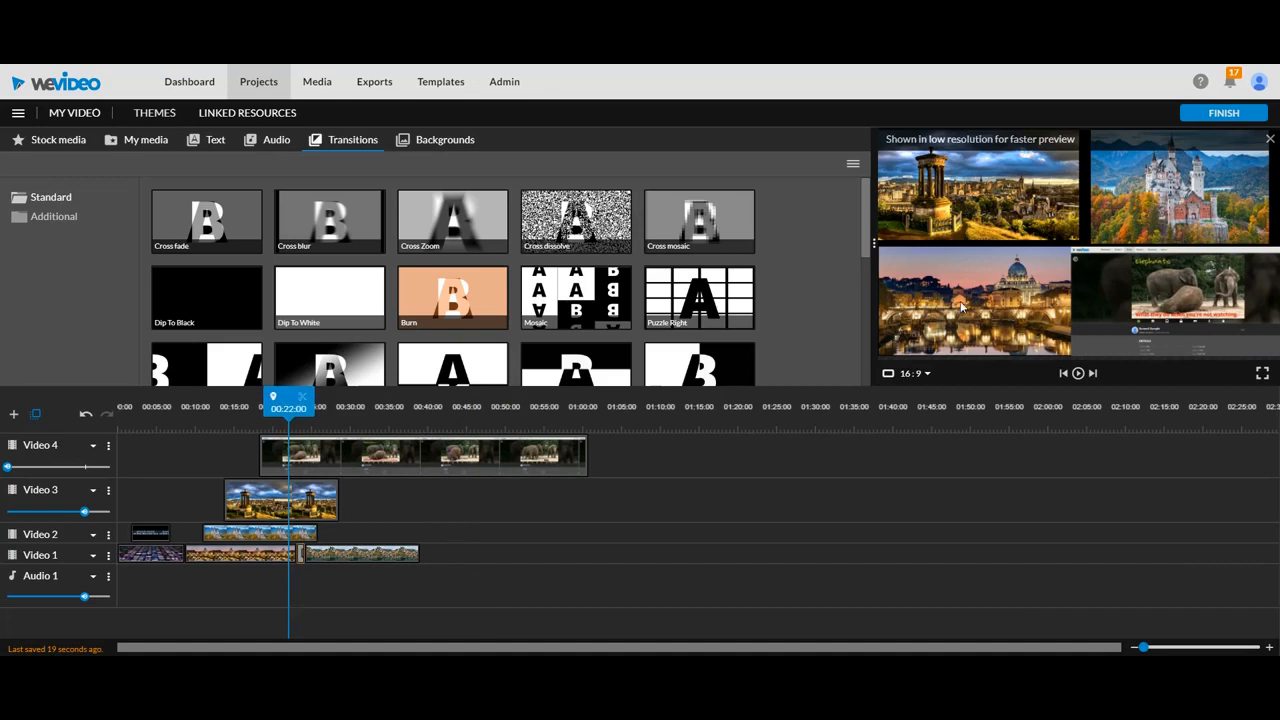
{"action": "key", "text": "space"}
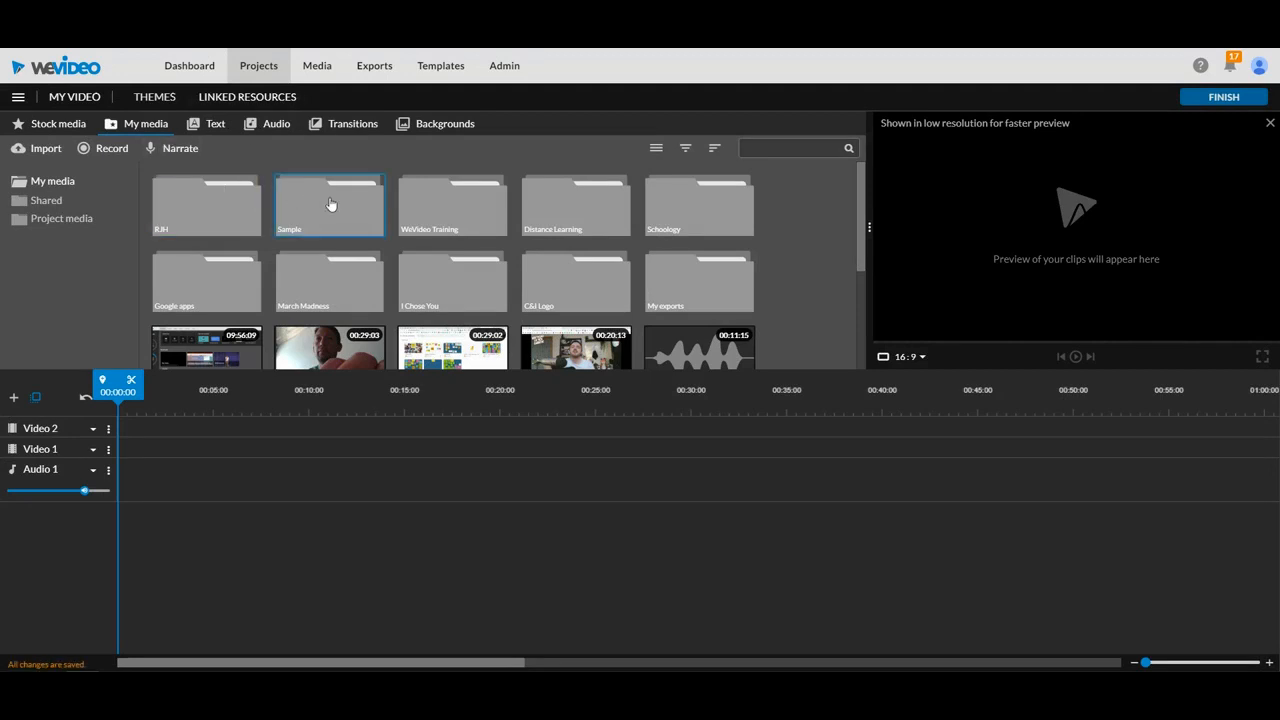
Step: Place the Amber Green Screen clip from the RISD subfolder of WeVideo Training at the start of Video 1
{"action": "double_click", "coordinate": [432, 208]}
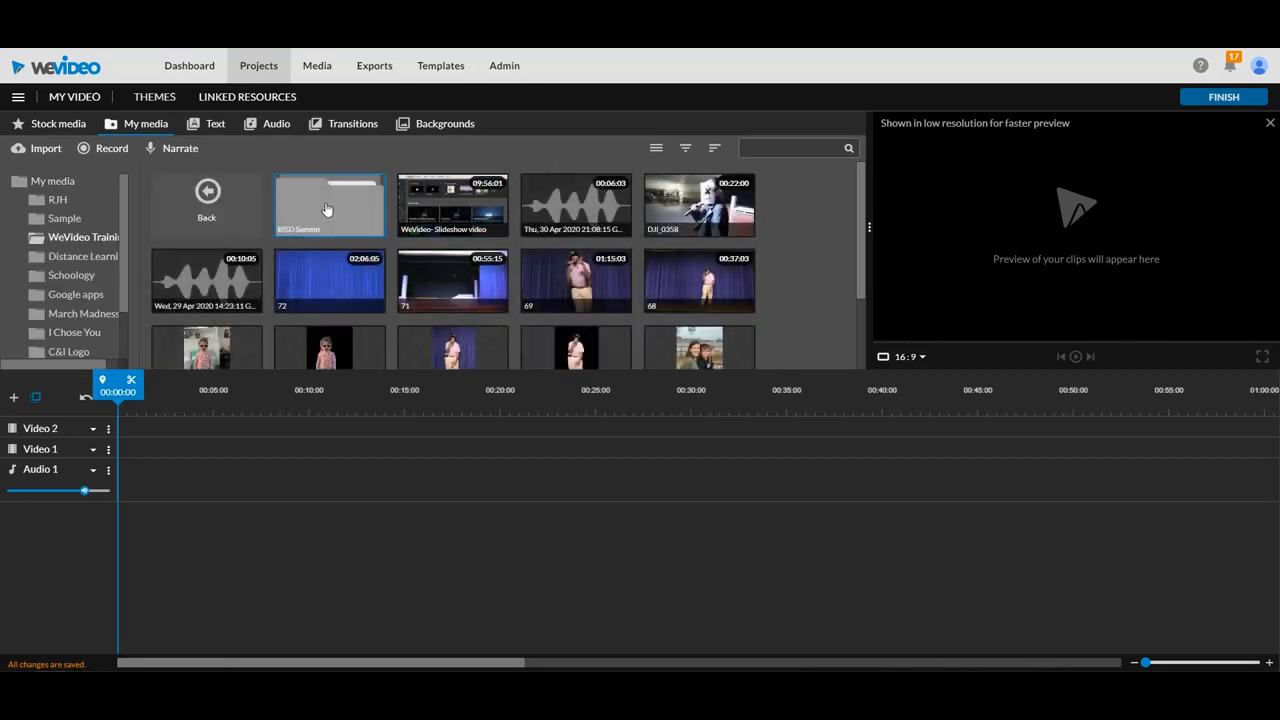
{"action": "double_click", "coordinate": [329, 206]}
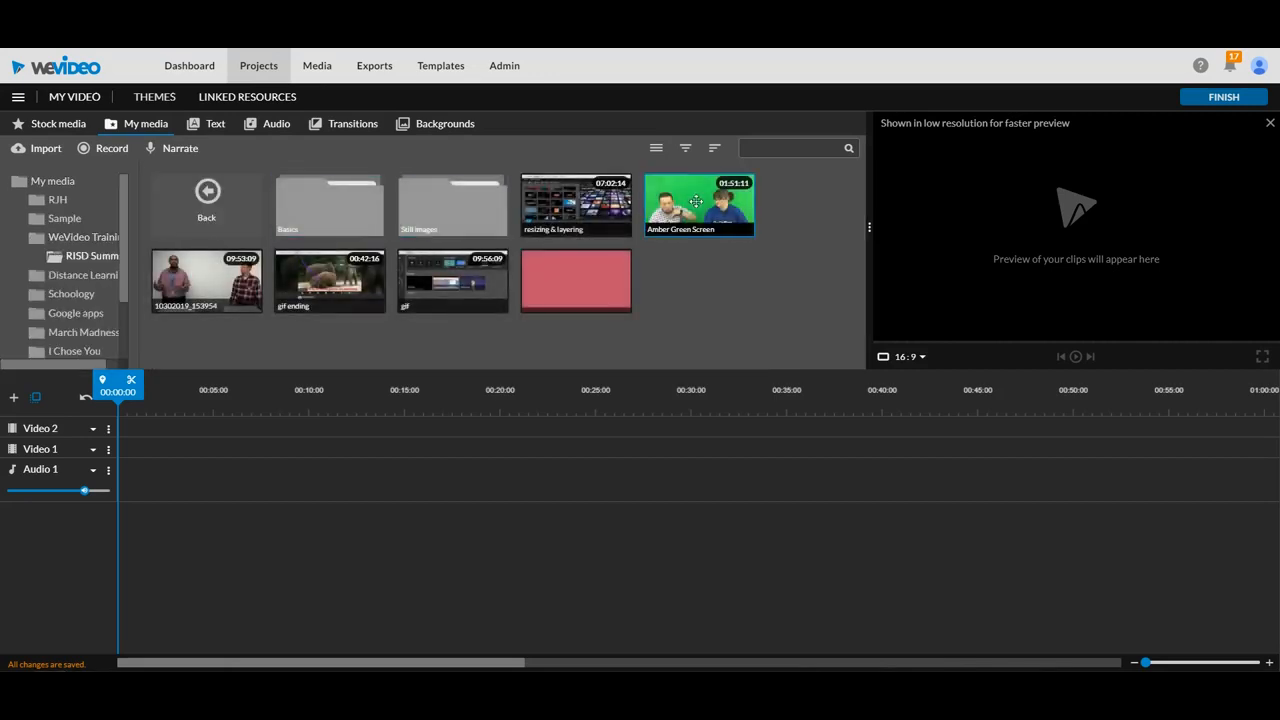
{"action": "left_click_drag", "start_coordinate": [694, 200], "coordinate": [128, 445]}
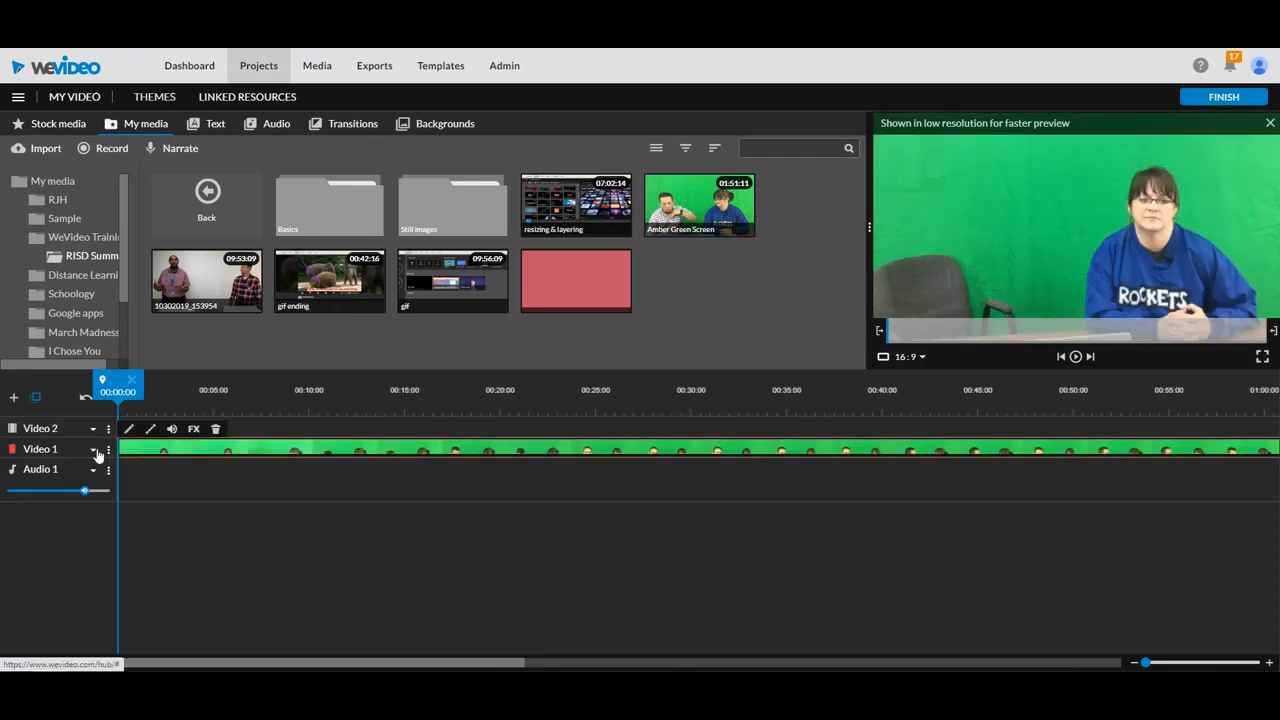
Step: Check the Video 1 track options and move the Amber Green Screen clip up to Video 2
{"action": "left_click", "coordinate": [108, 451]}
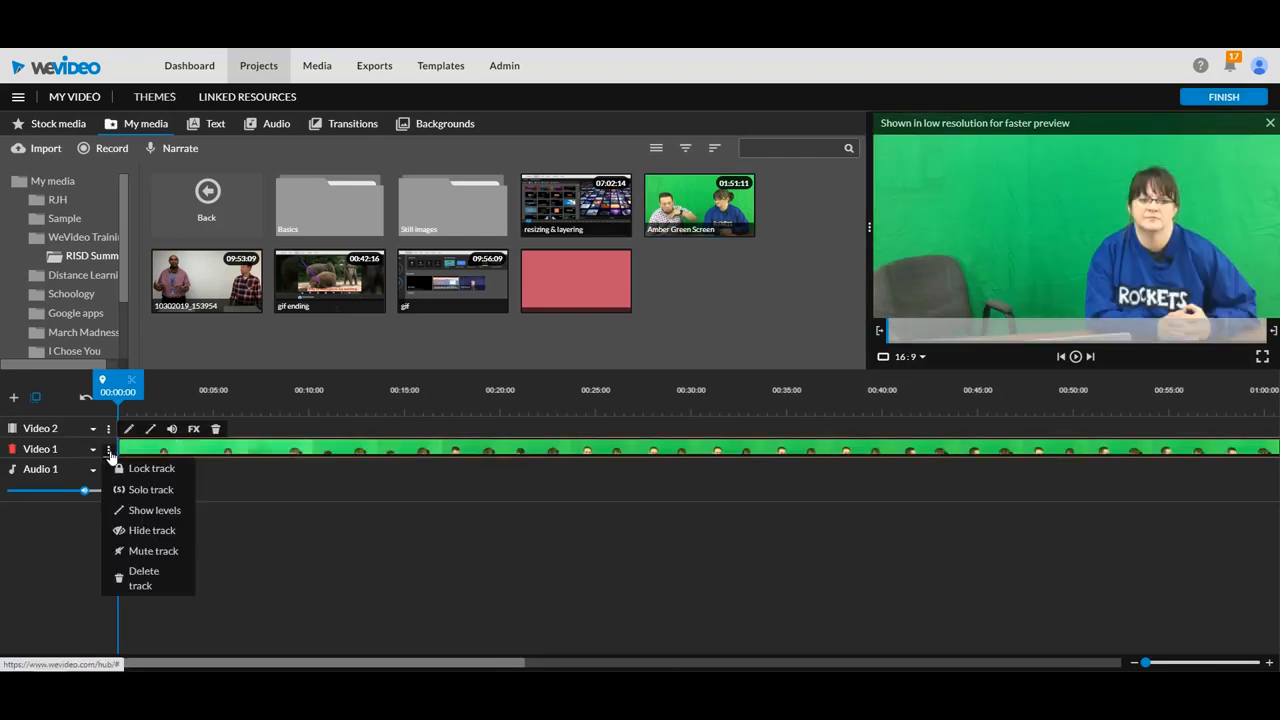
{"action": "left_click", "coordinate": [160, 556]}
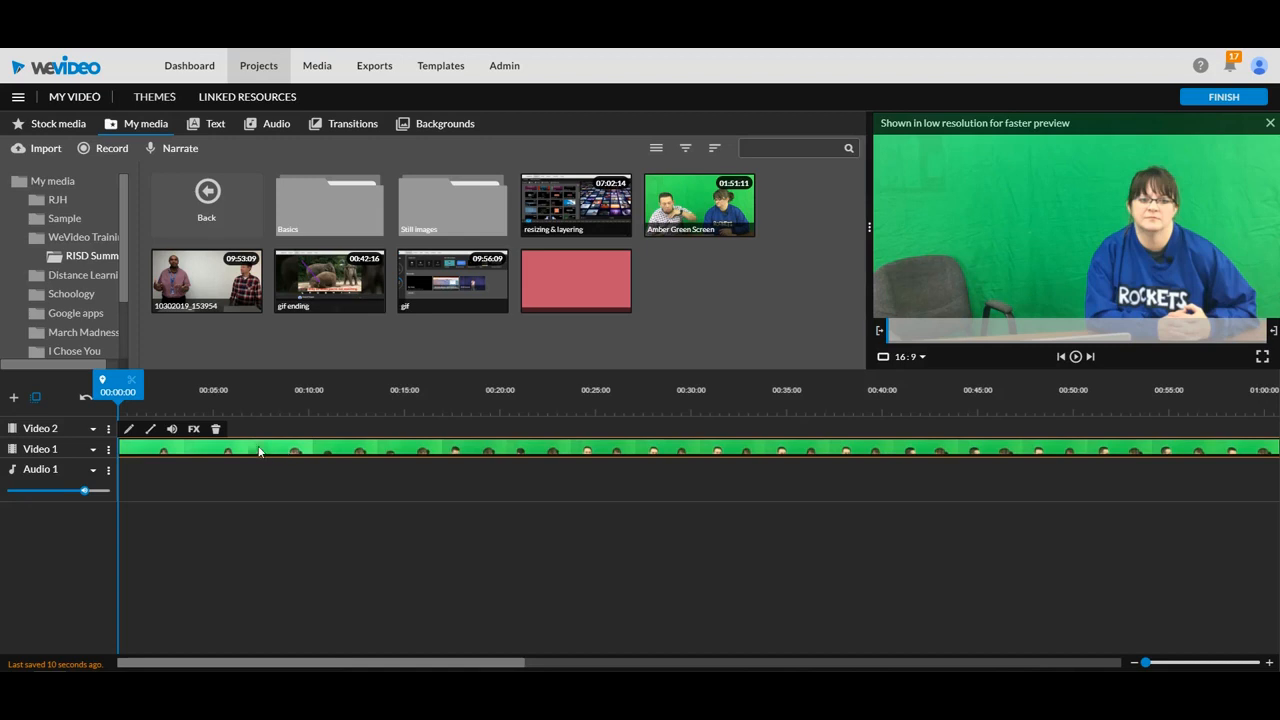
{"action": "left_click_drag", "start_coordinate": [259, 451], "coordinate": [257, 432]}
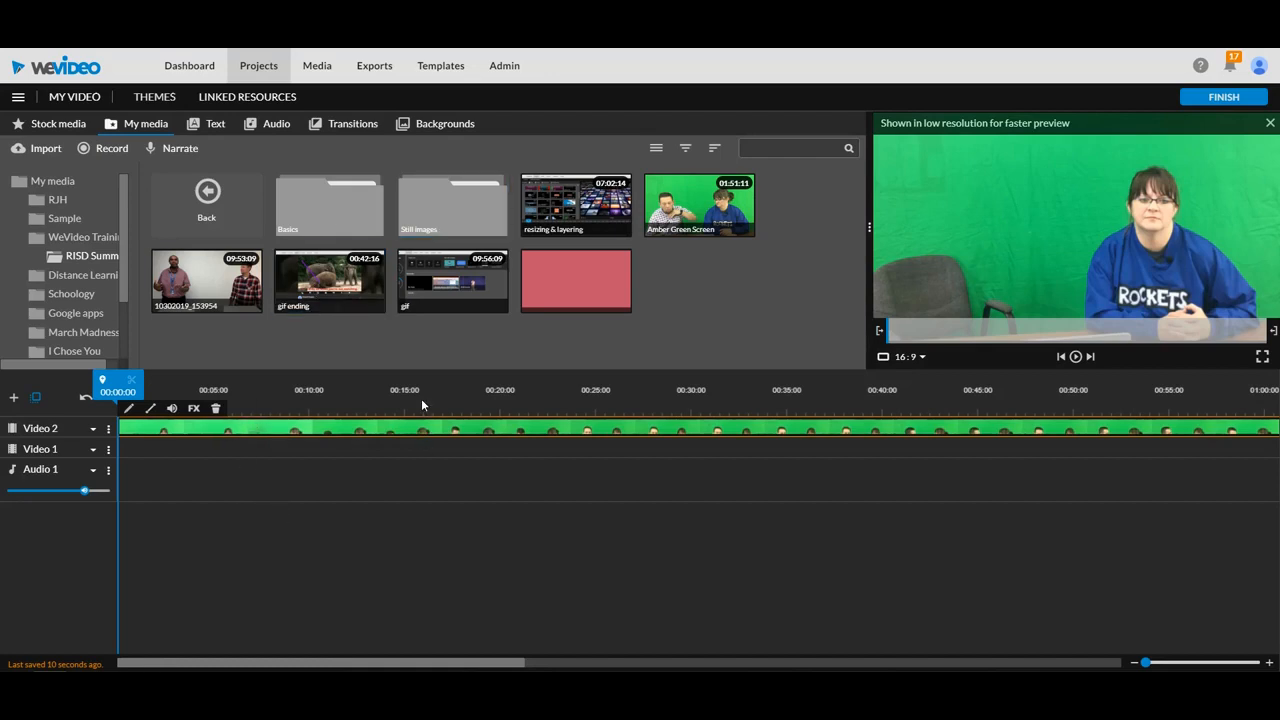
Step: Add the Landscapes image from the Still Images folder to Video 1 and extend it to the green screen clip's end at 01:51:11
{"action": "double_click", "coordinate": [440, 212]}
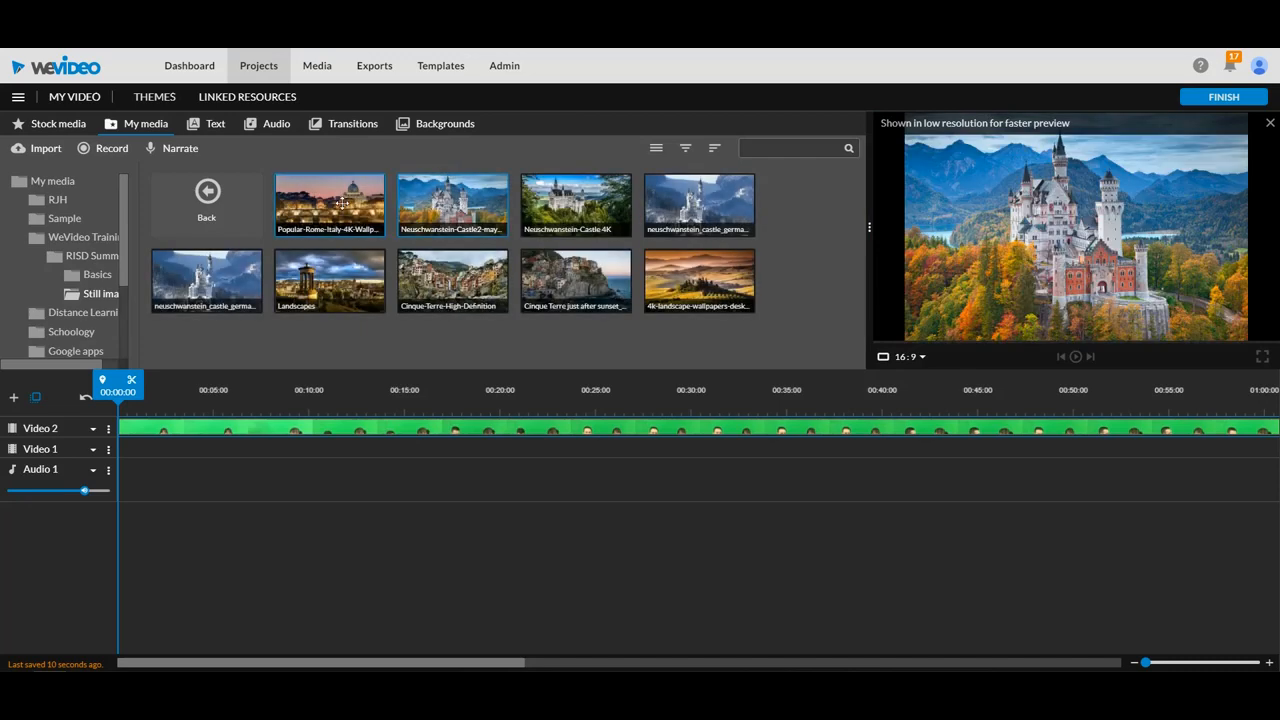
{"action": "left_click_drag", "start_coordinate": [329, 268], "coordinate": [1279, 474]}
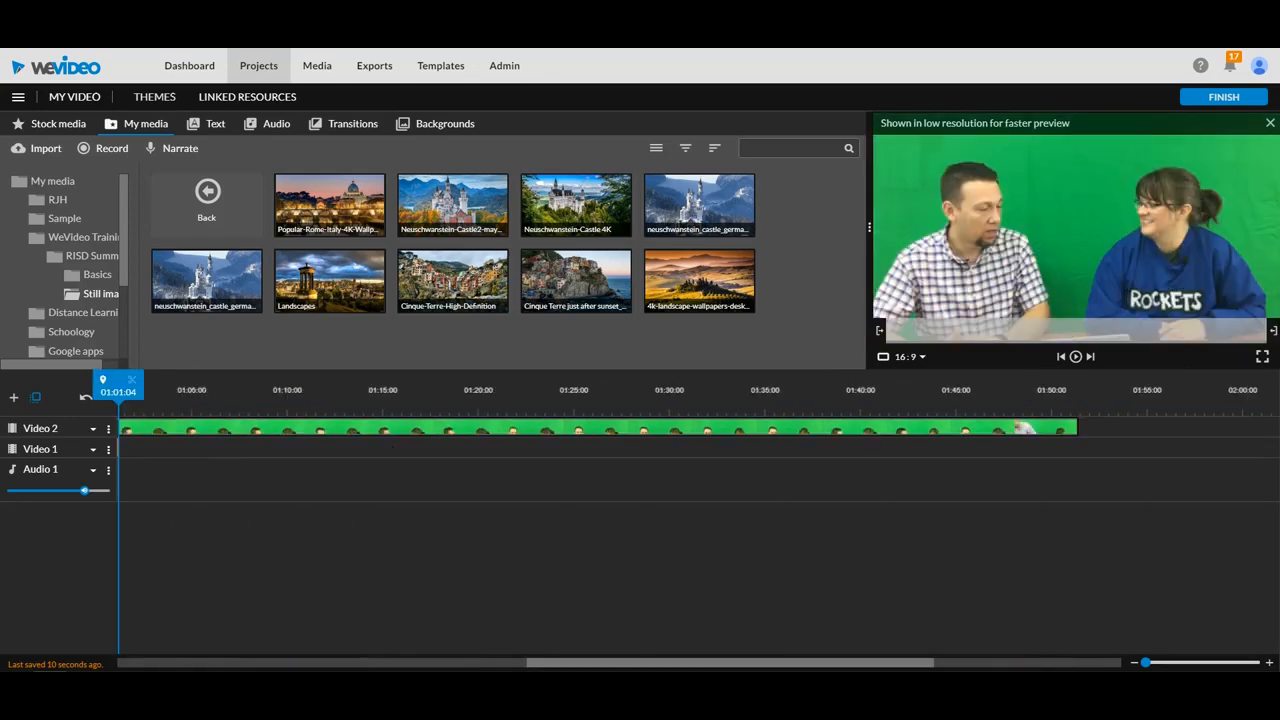
{"action": "left_click_drag", "start_coordinate": [800, 667], "coordinate": [750, 665]}
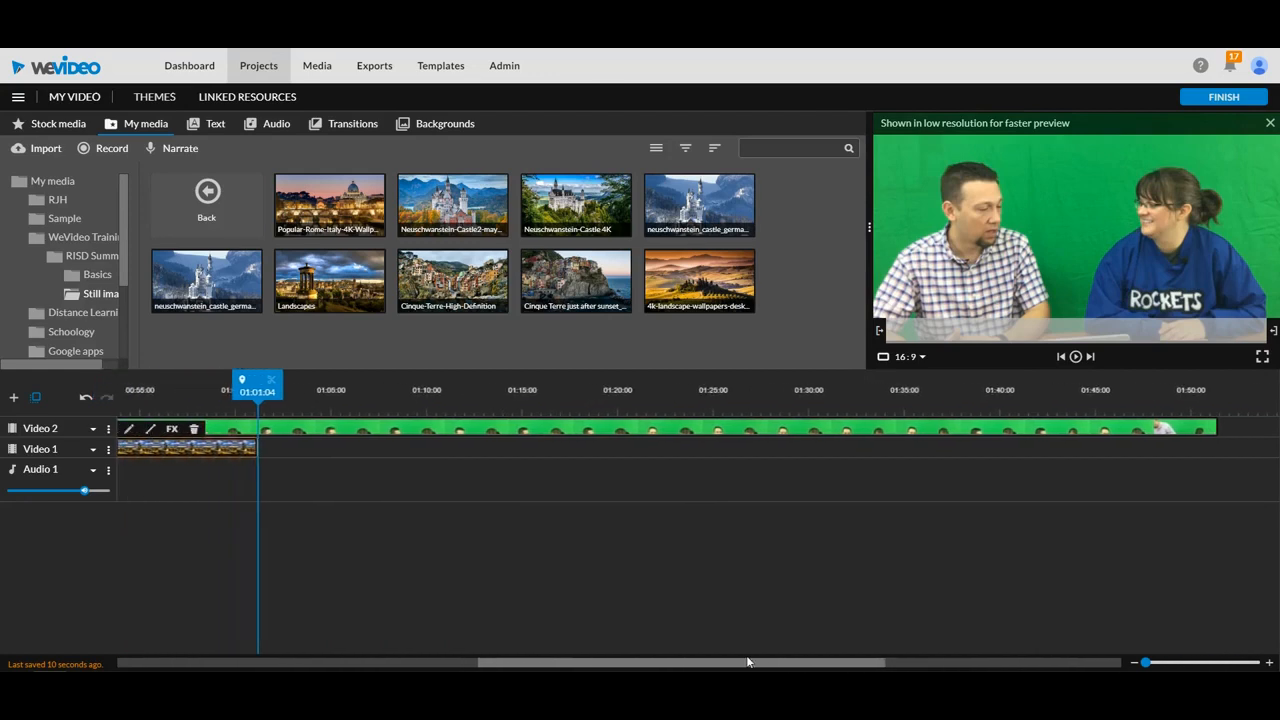
{"action": "left_click_drag", "start_coordinate": [257, 450], "coordinate": [1222, 452]}
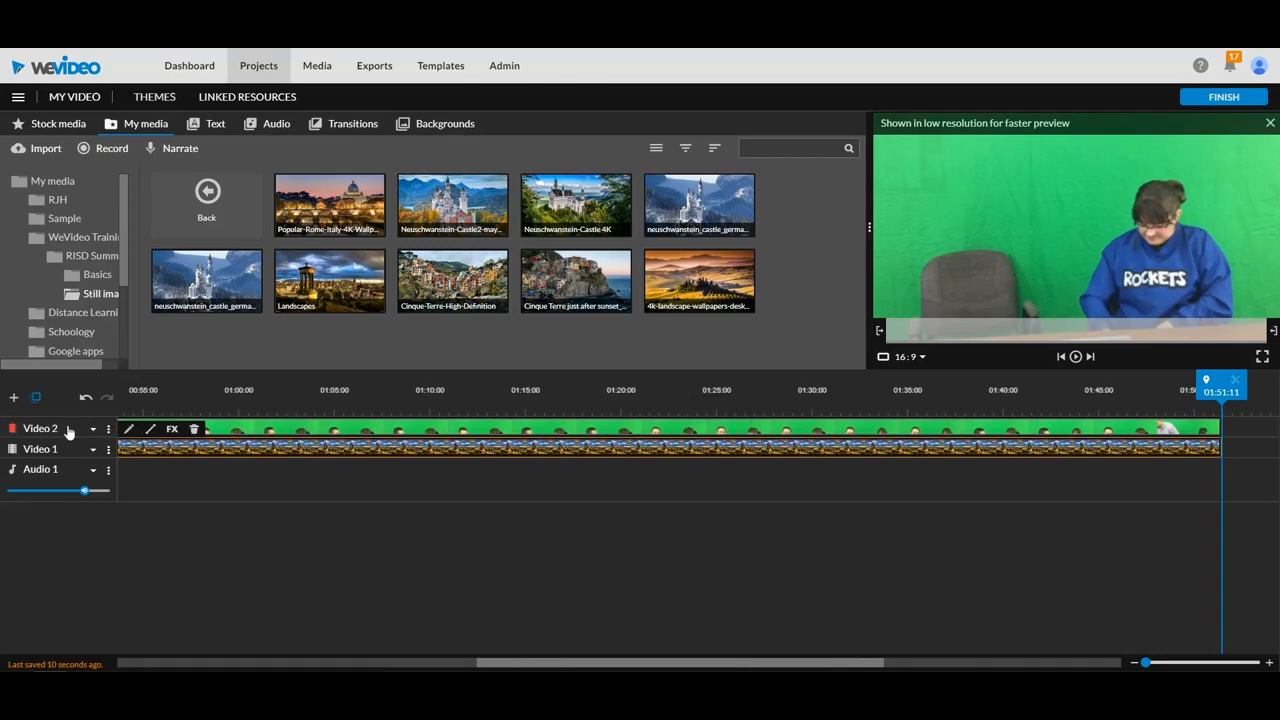
Step: Switch the Amber Green Screen clip to the other Fit option and review its audio, animation, color and speed settings
{"action": "double_click", "coordinate": [231, 431]}
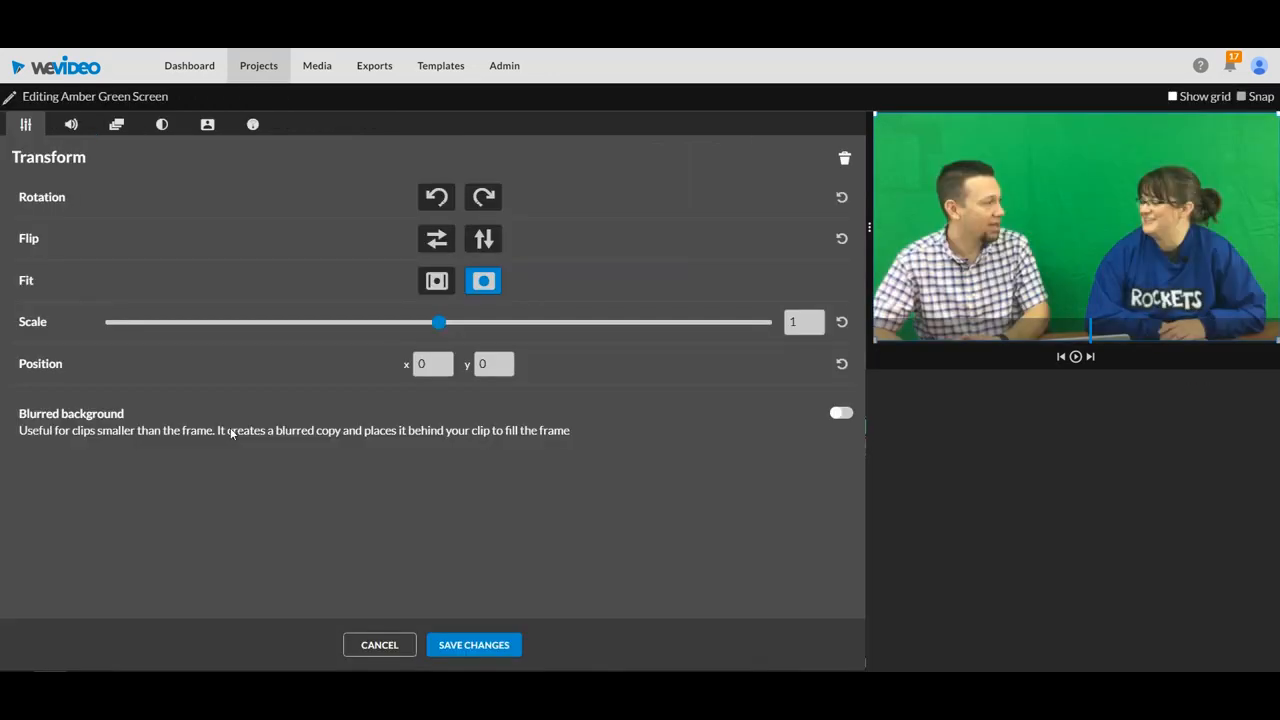
{"action": "left_click", "coordinate": [436, 284]}
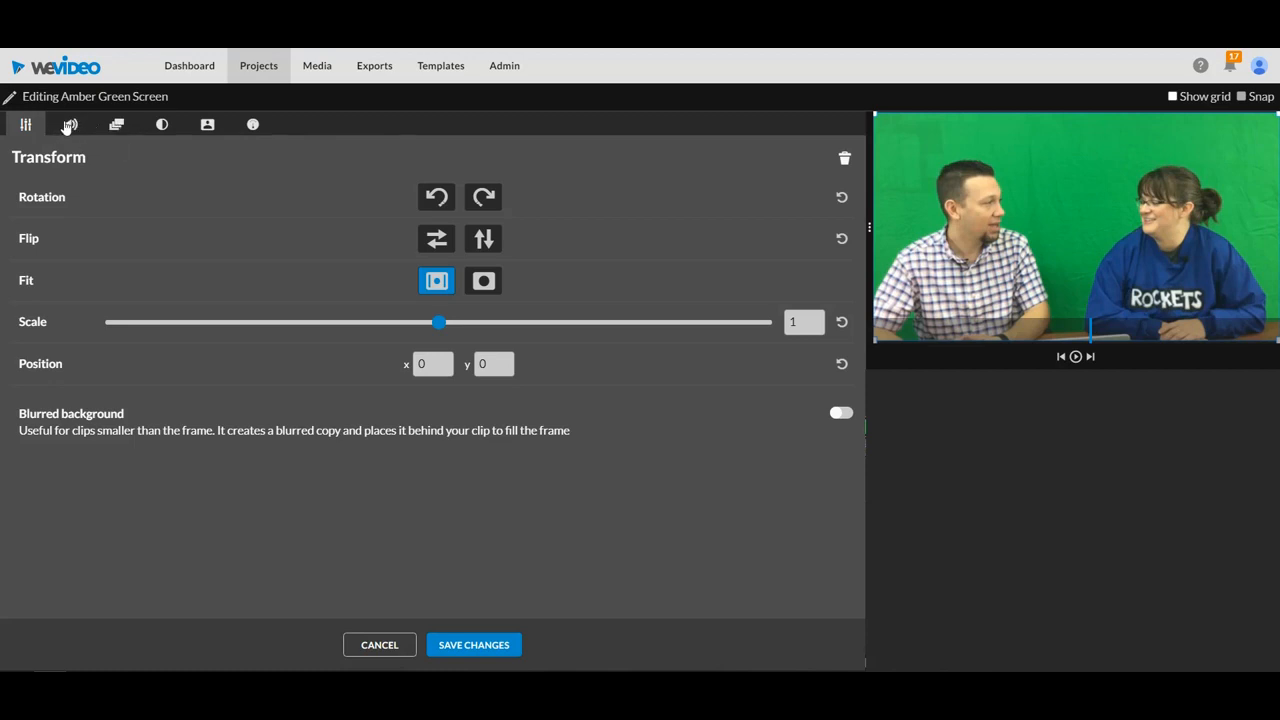
{"action": "left_click", "coordinate": [67, 126]}
{"action": "left_click", "coordinate": [117, 126]}
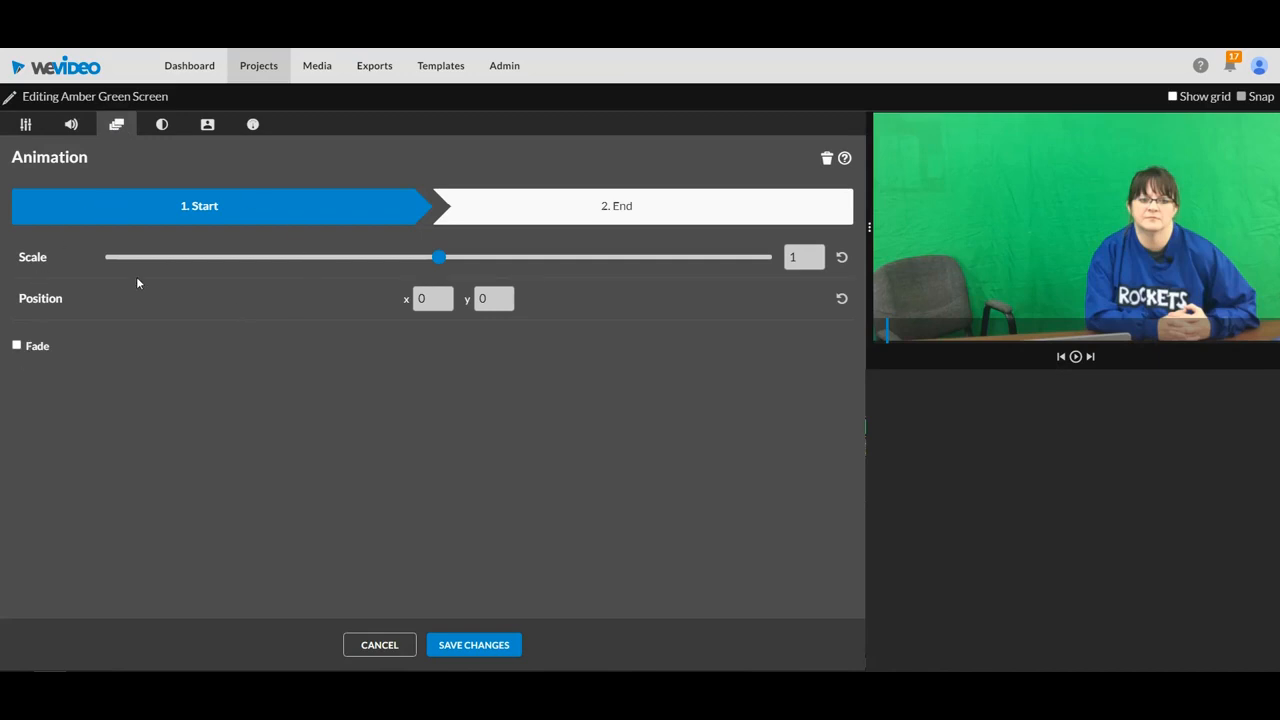
{"action": "left_click", "coordinate": [150, 127]}
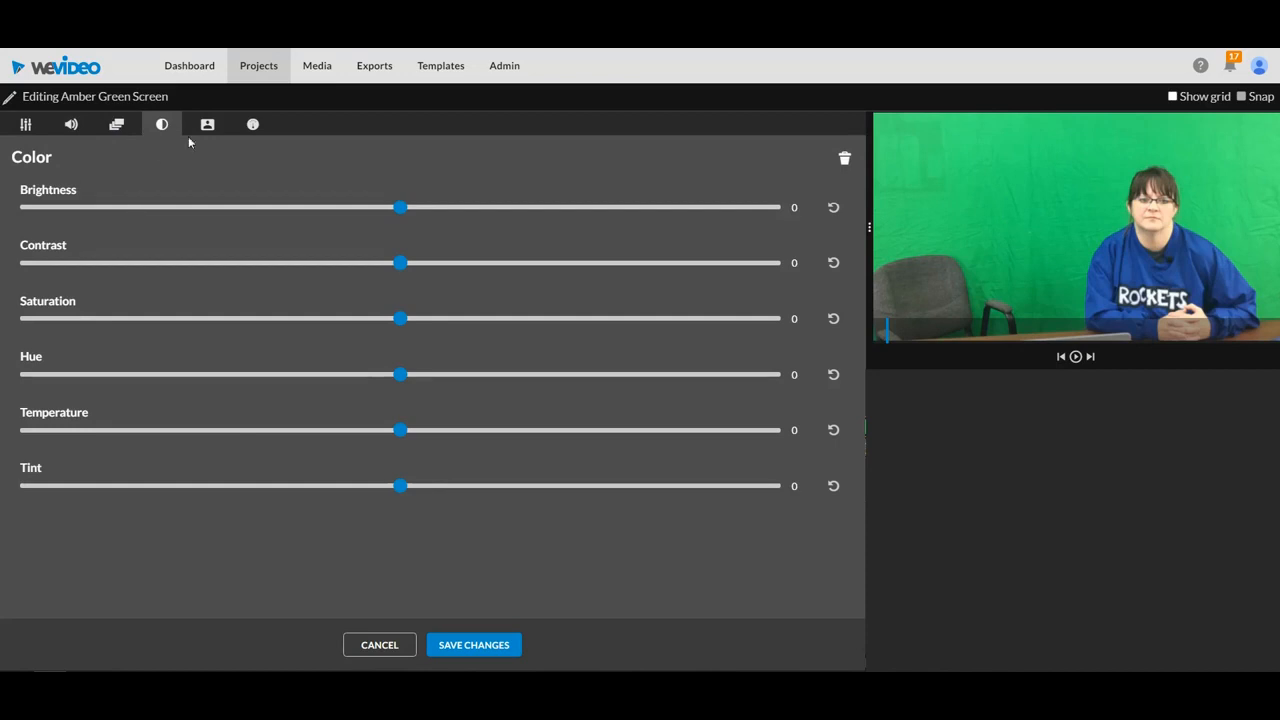
{"action": "left_click", "coordinate": [253, 127]}
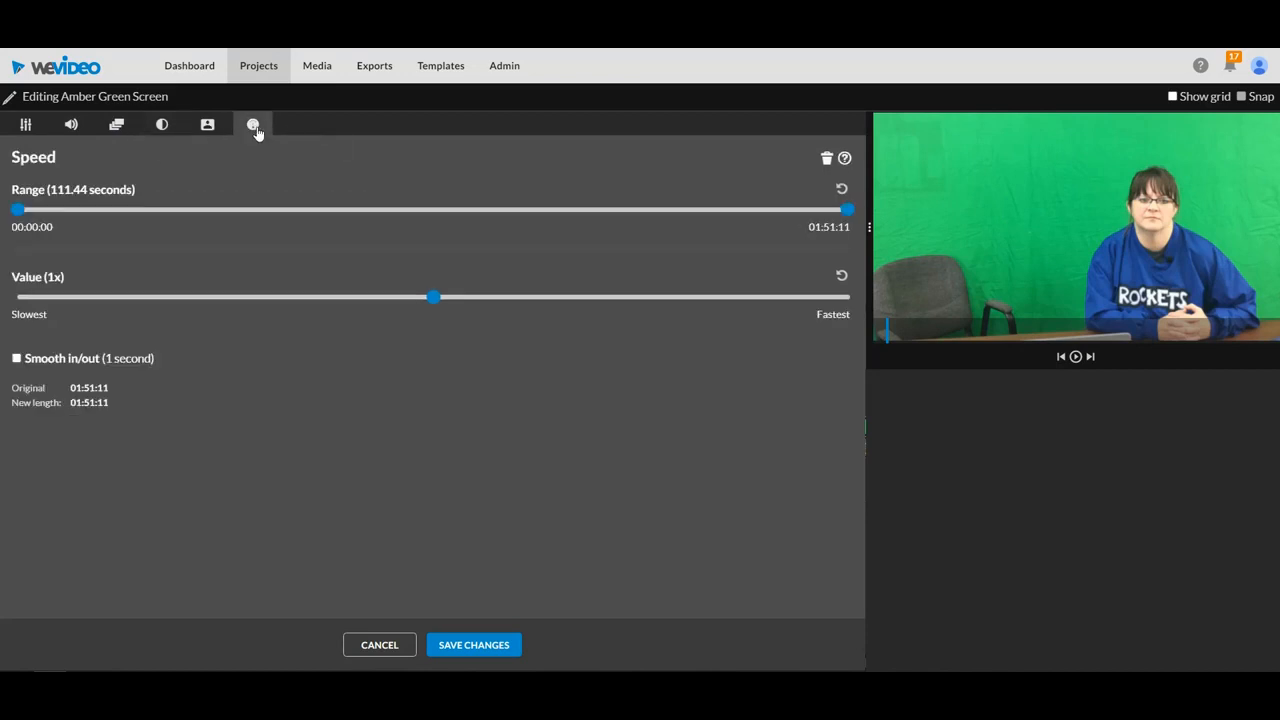
Step: Key out the green background color 26d66f of the Amber Green Screen clip with Color Keying and save the changes
{"action": "left_click", "coordinate": [207, 127]}
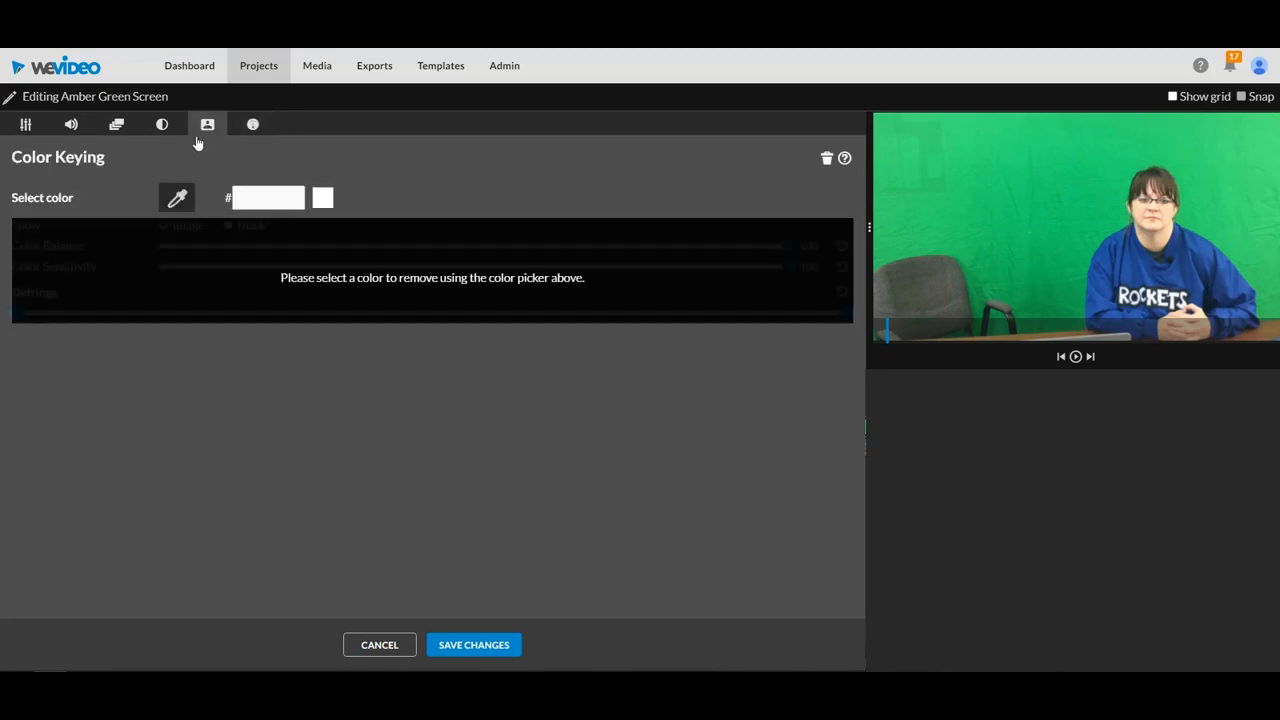
{"action": "left_click", "coordinate": [180, 200]}
{"action": "left_click", "coordinate": [1001, 169]}
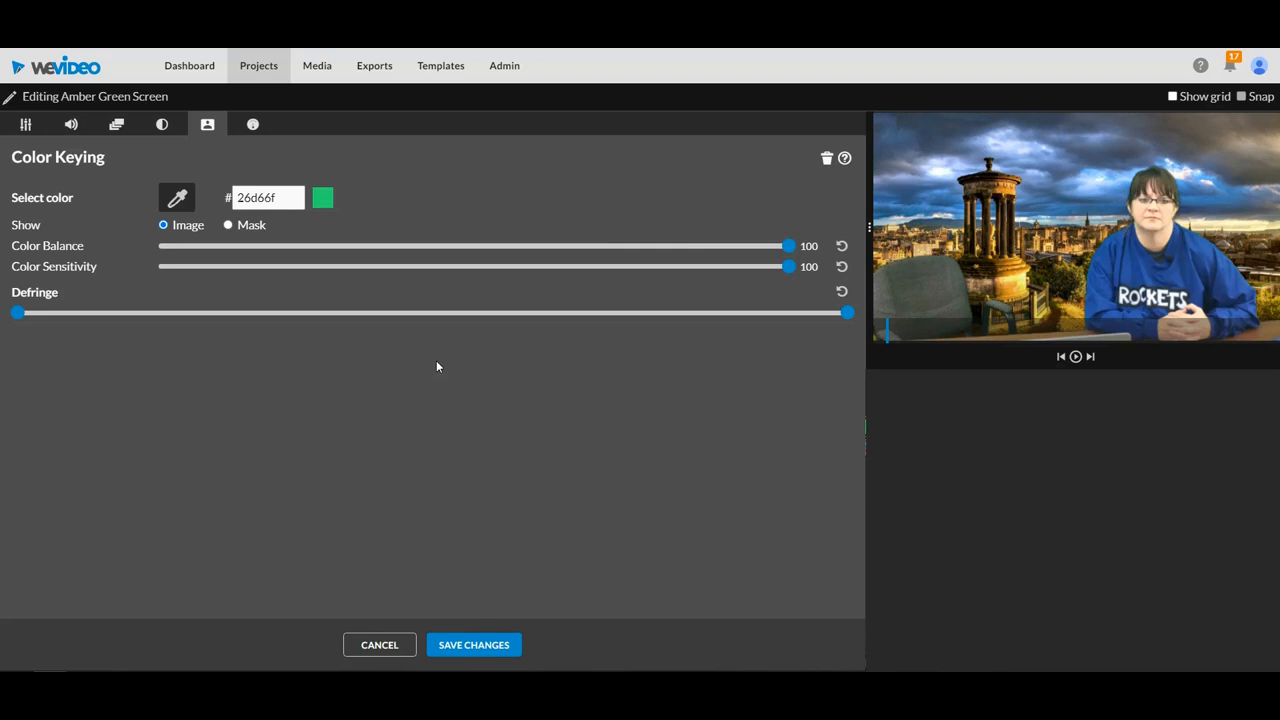
{"action": "left_click", "coordinate": [483, 645]}
Step: Add the 10302019_153954 clip from the RISD folder to Video 2 directly after the Amber Green Screen clip
{"action": "left_click_drag", "start_coordinate": [471, 663], "coordinate": [1240, 654]}
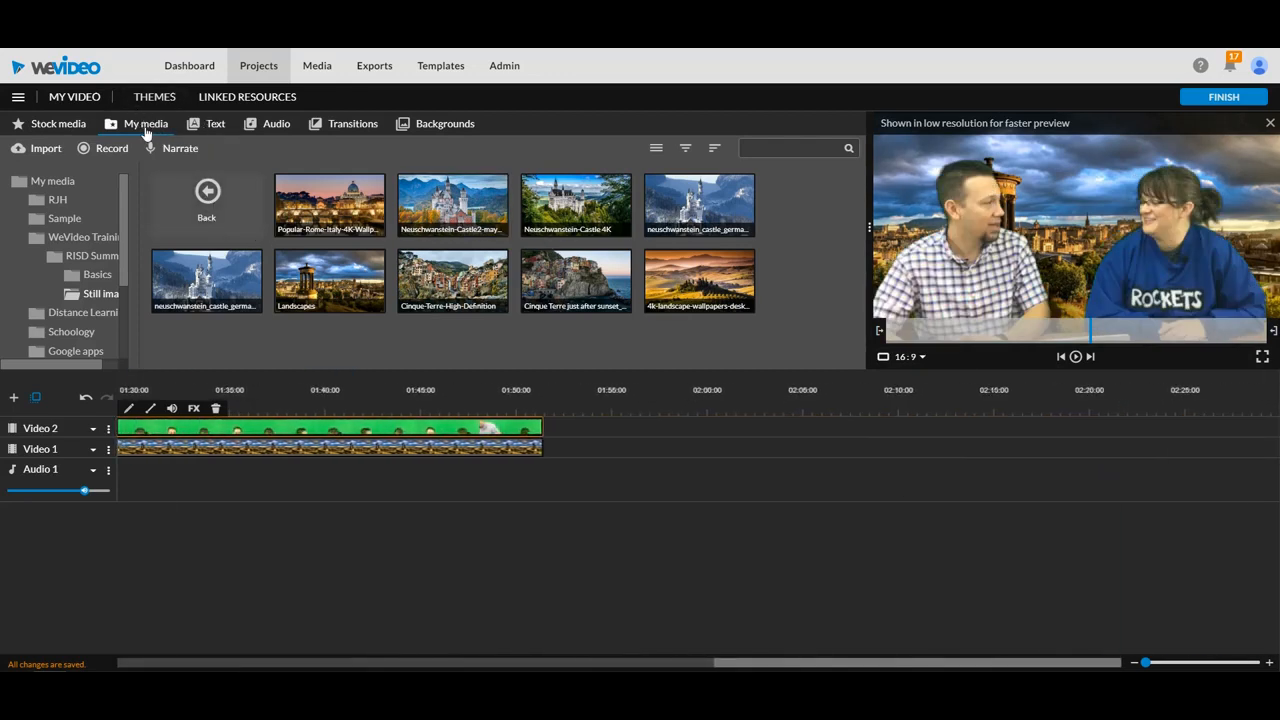
{"action": "left_click", "coordinate": [206, 200]}
{"action": "left_click_drag", "start_coordinate": [206, 280], "coordinate": [1279, 450]}
Step: Extend the Landscapes image on Video 1 beneath the 10302019_153954 clip to beyond 04:10:00
{"action": "left_click", "coordinate": [532, 448]}
{"action": "left_click_drag", "start_coordinate": [360, 662], "coordinate": [347, 662]}
{"action": "left_click_drag", "start_coordinate": [306, 449], "coordinate": [1278, 447]}
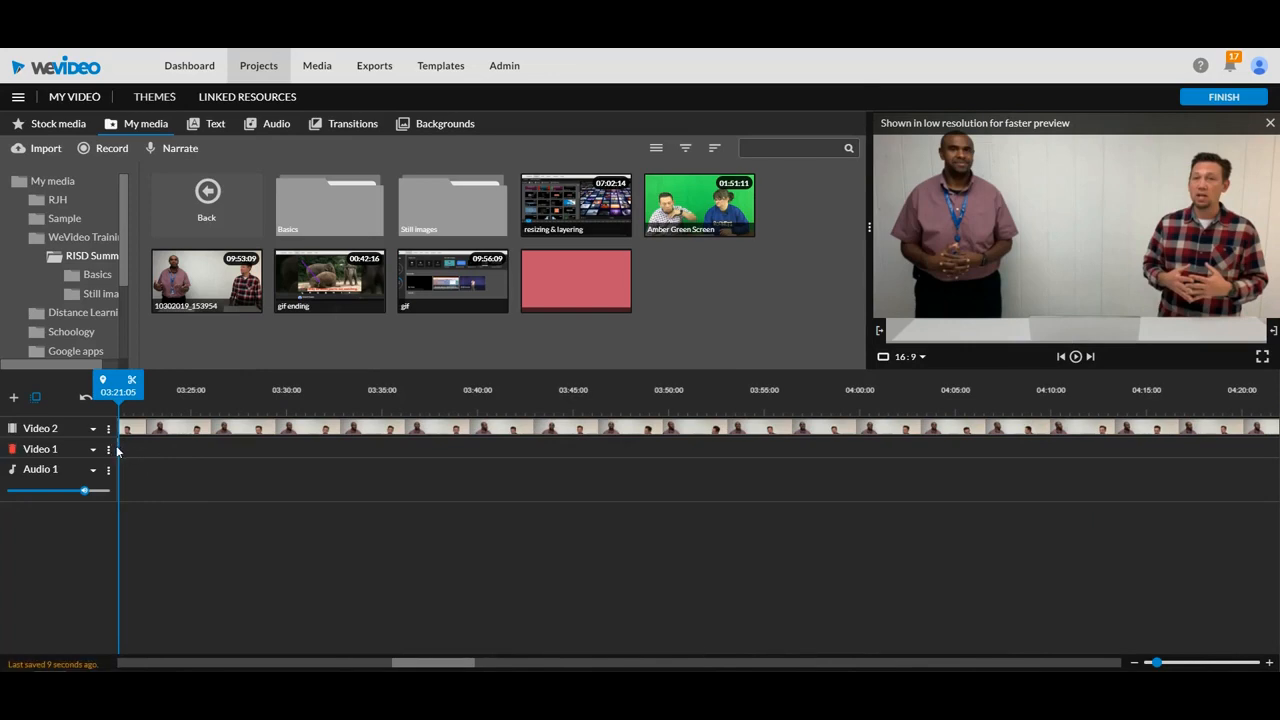
{"action": "left_click_drag", "start_coordinate": [398, 665], "coordinate": [389, 665]}
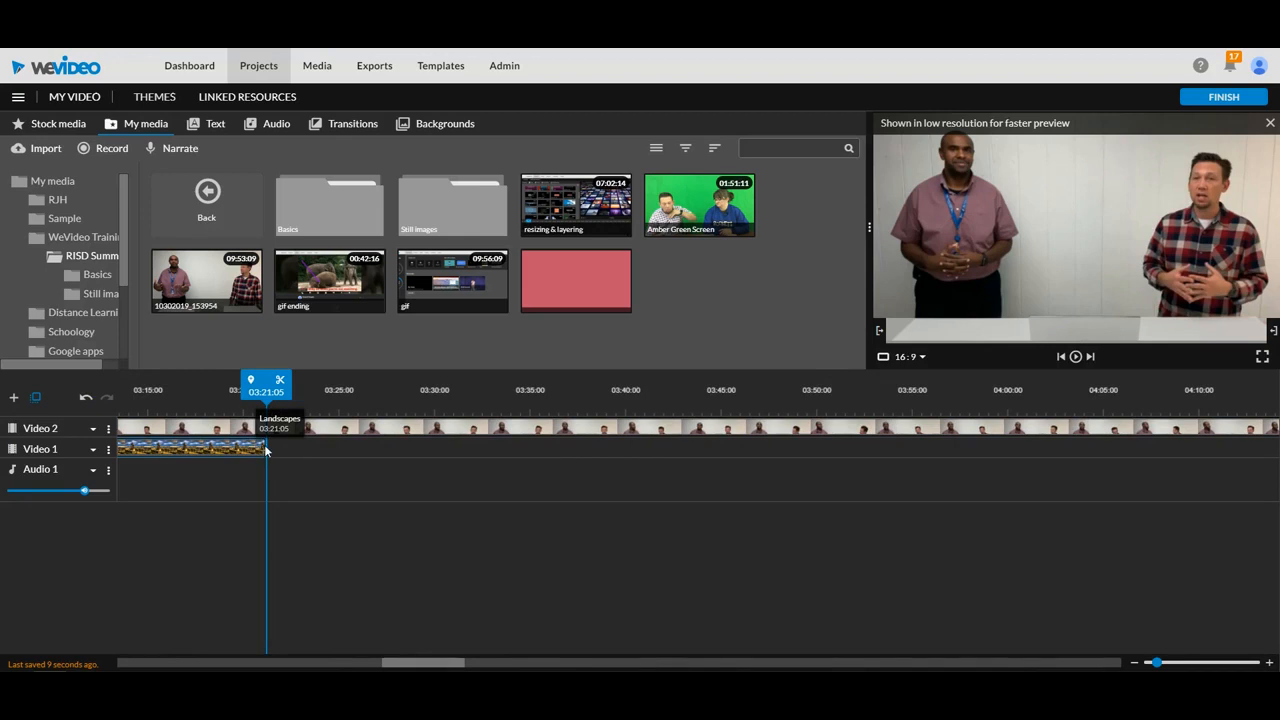
{"action": "left_click_drag", "start_coordinate": [266, 450], "coordinate": [374, 449]}
{"action": "left_click_drag", "start_coordinate": [905, 477], "coordinate": [1278, 468]}
{"action": "left_click_drag", "start_coordinate": [523, 664], "coordinate": [436, 664]}
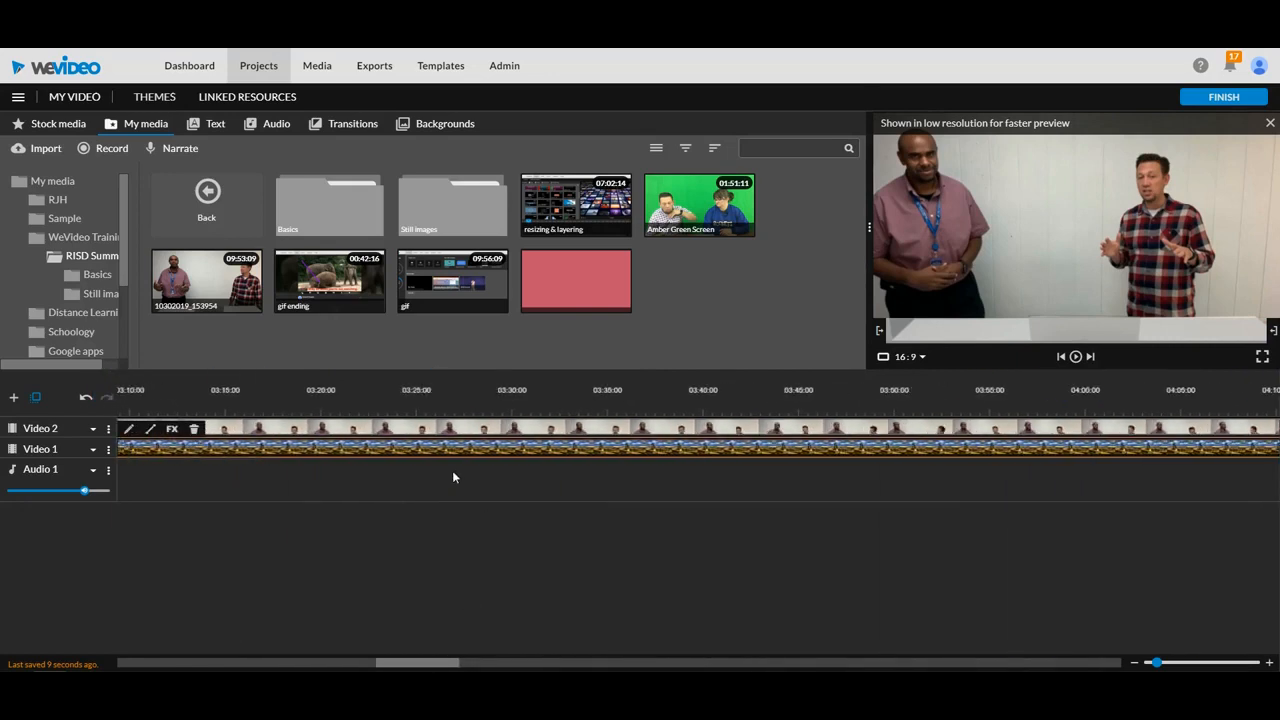
Step: Open Color Keying for the 10302019_153954 clip and sample the light wall color d4d3cd as the color to remove
{"action": "double_click", "coordinate": [396, 430]}
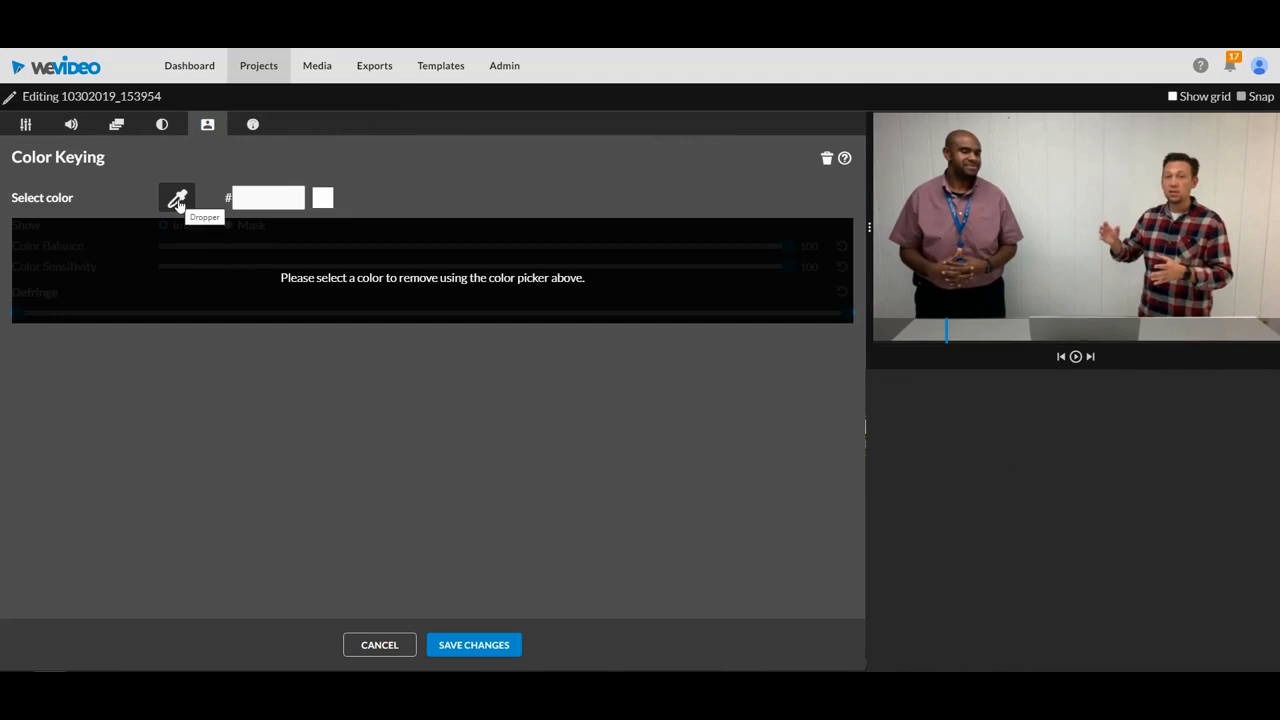
{"action": "left_click", "coordinate": [408, 645]}
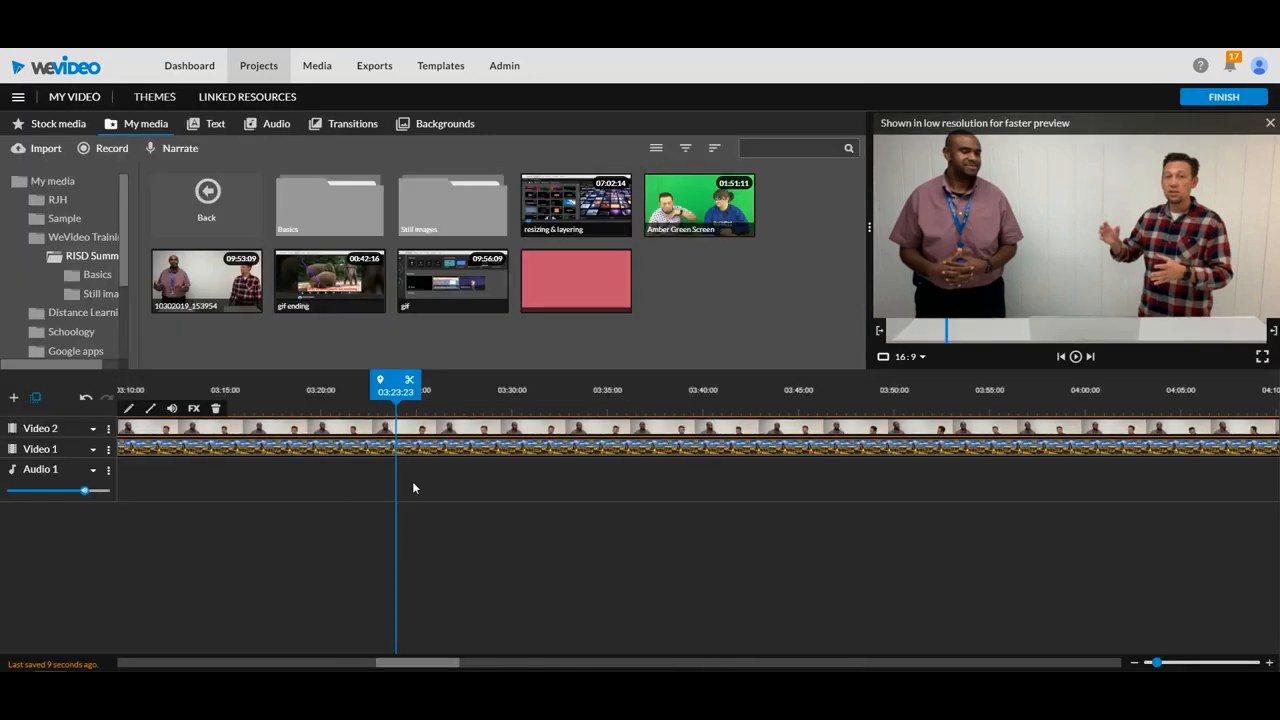
{"action": "double_click", "coordinate": [418, 430]}
{"action": "left_click", "coordinate": [177, 198]}
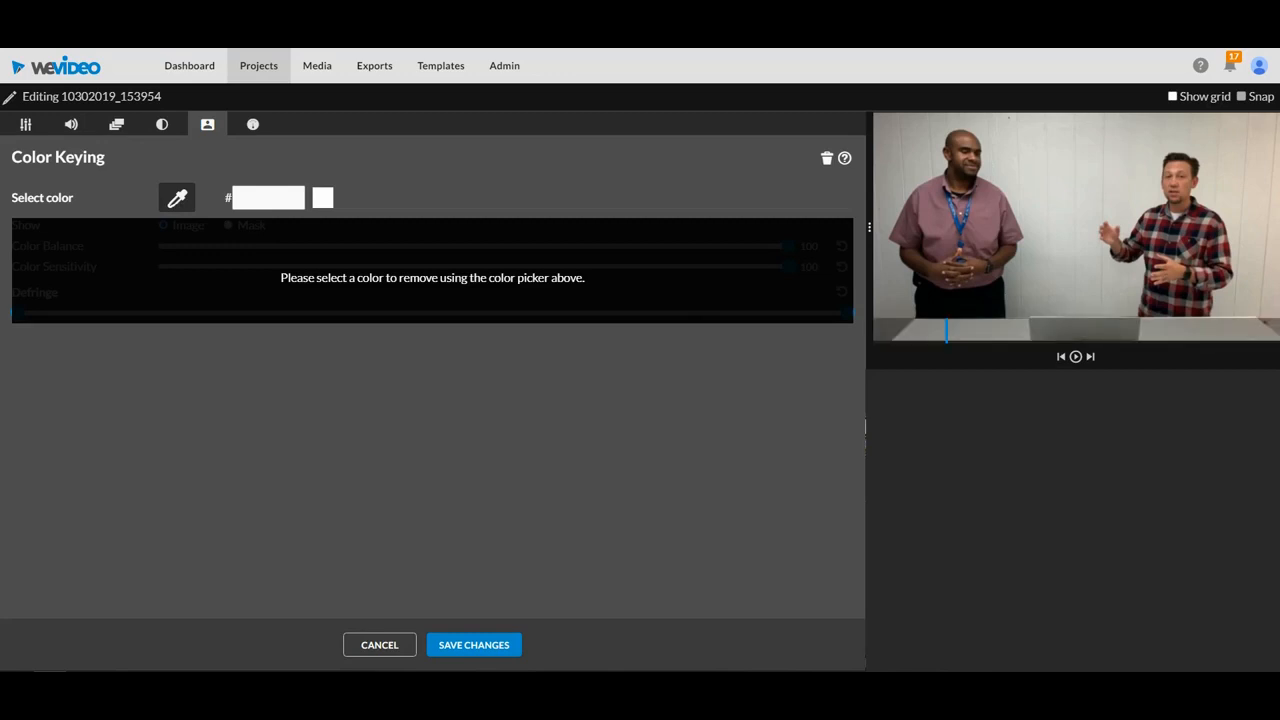
{"action": "left_click", "coordinate": [1116, 153]}
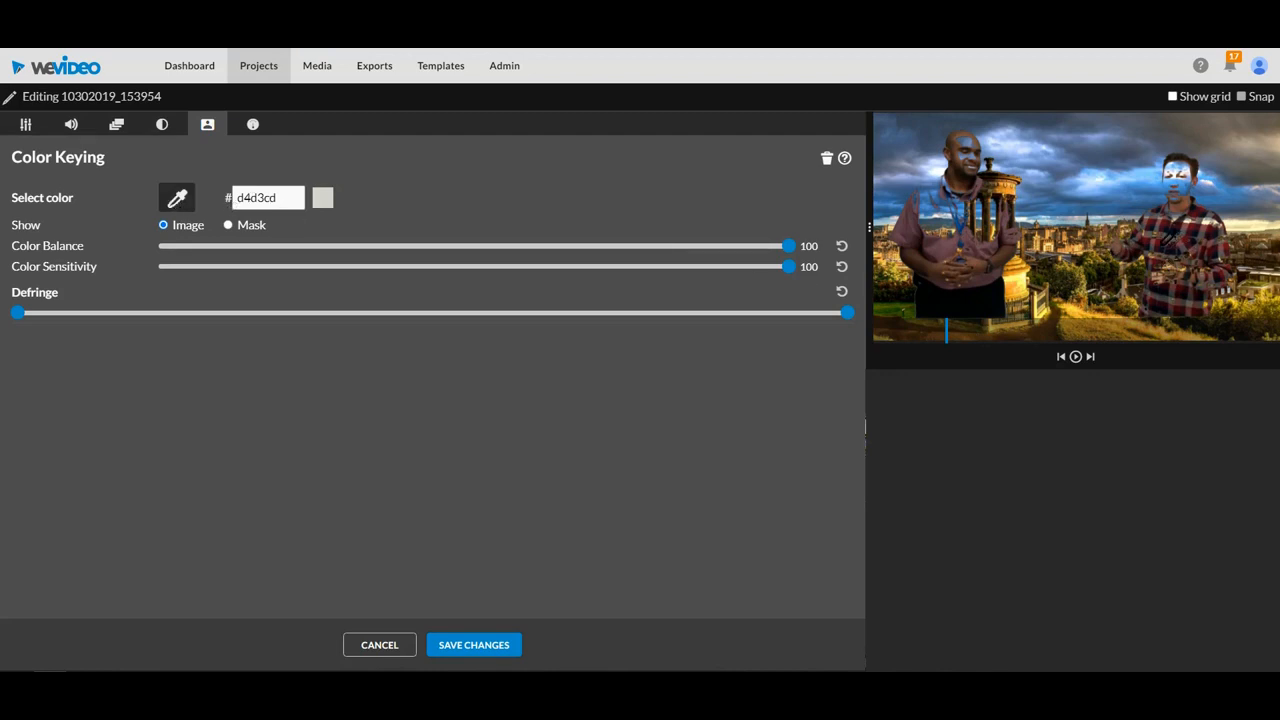
Step: Sample the plaid shirt color 3d0f1c and the dark trouser color 030509 as the color to remove
{"action": "left_click", "coordinate": [1157, 250]}
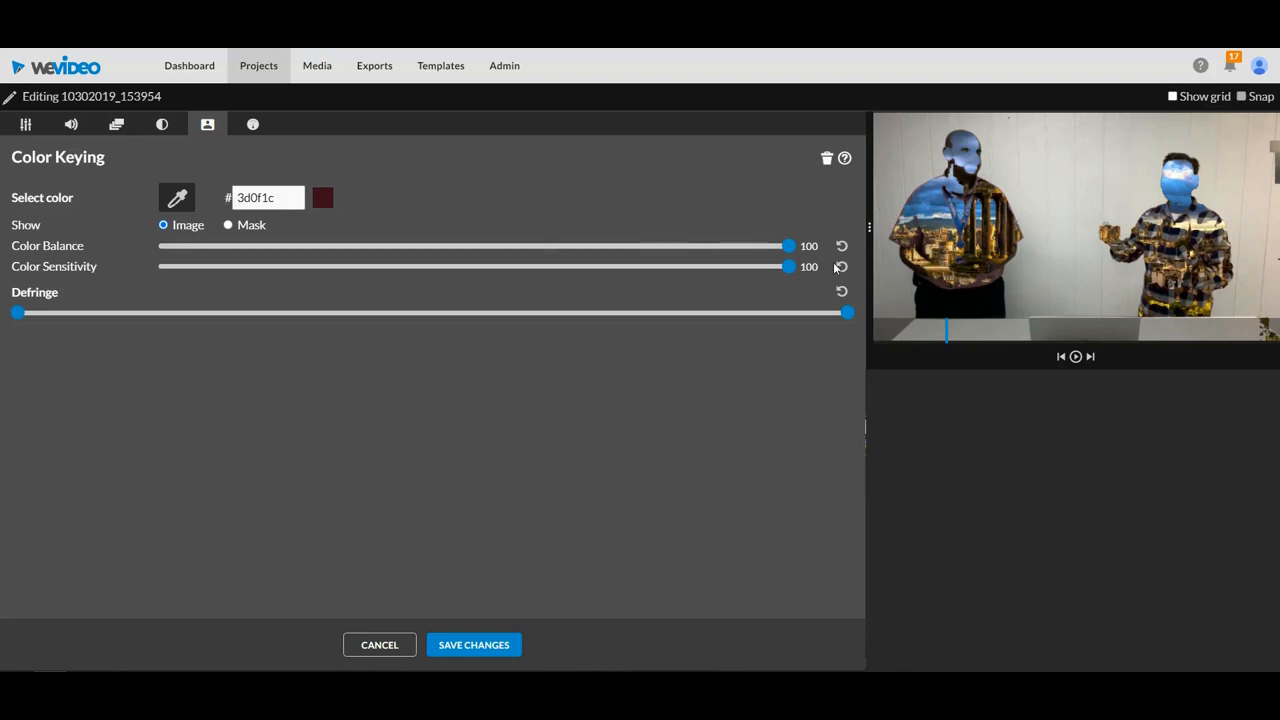
{"action": "left_click", "coordinate": [177, 197]}
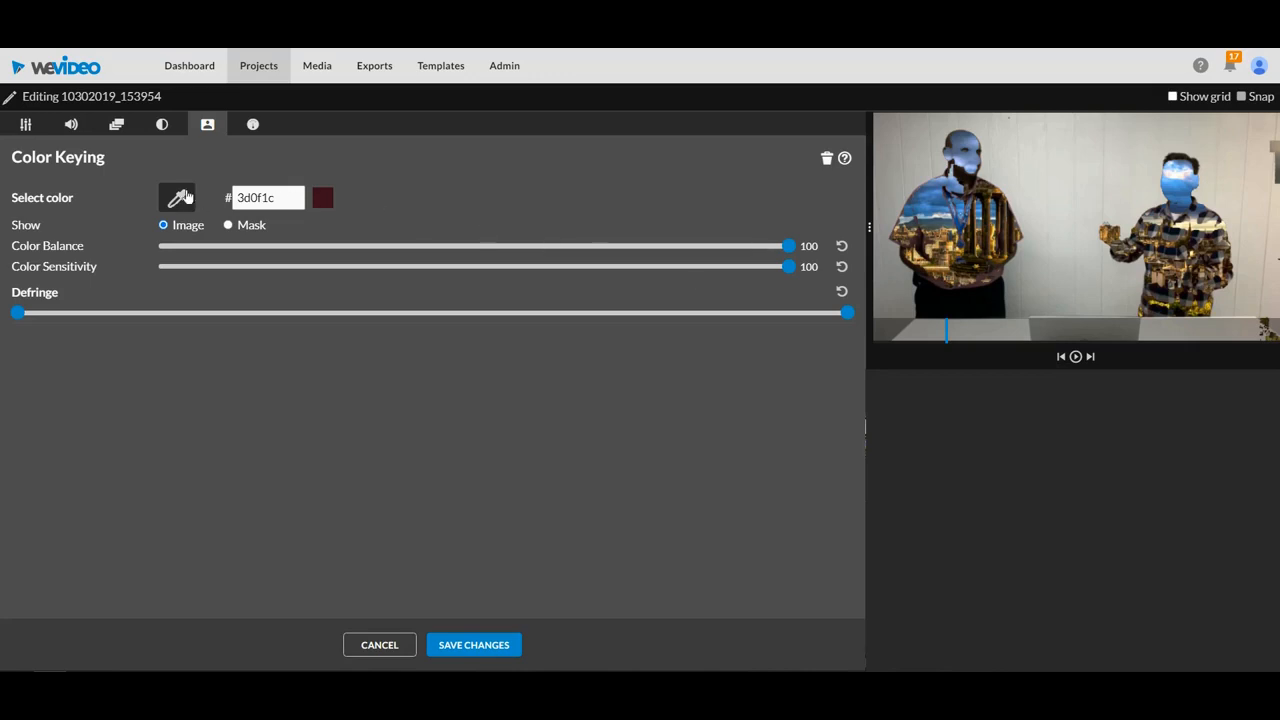
{"action": "left_click", "coordinate": [922, 311]}
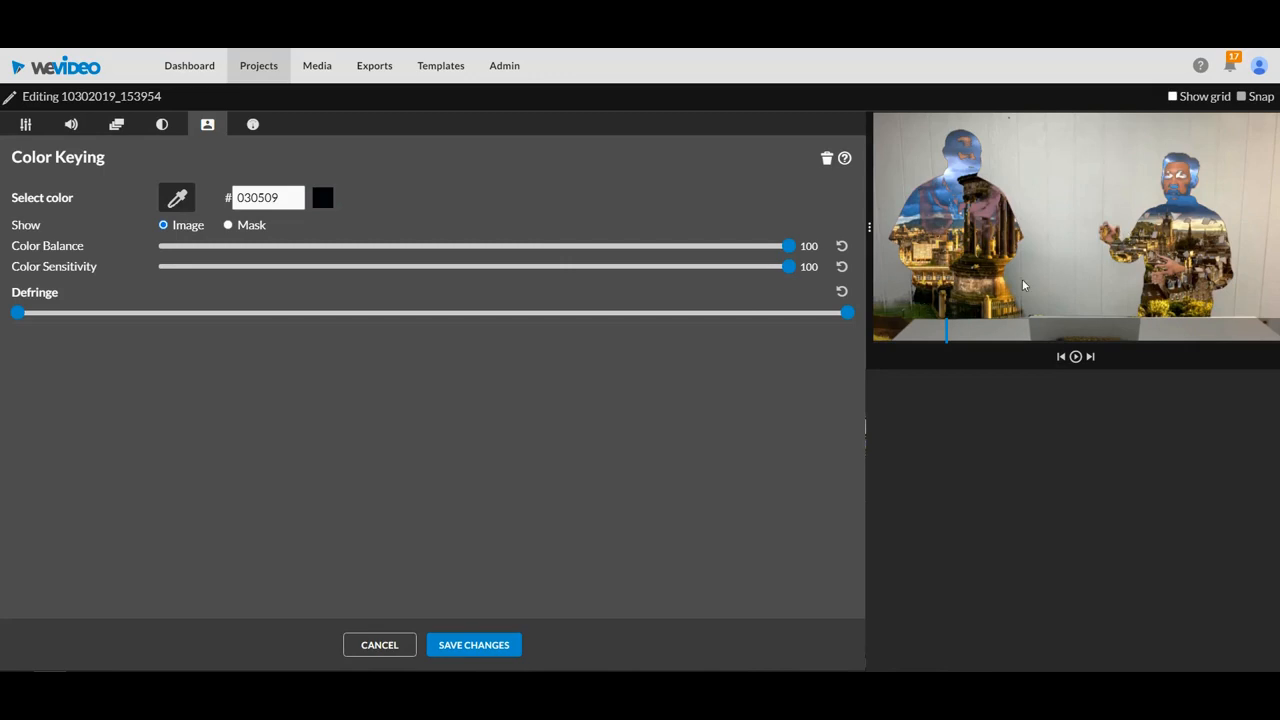
Step: Set the key color to 030507, save the changes, and move the playhead back to the Amber Green Screen clip at about 01:12:08
{"action": "left_click_drag", "start_coordinate": [292, 200], "coordinate": [240, 195]}
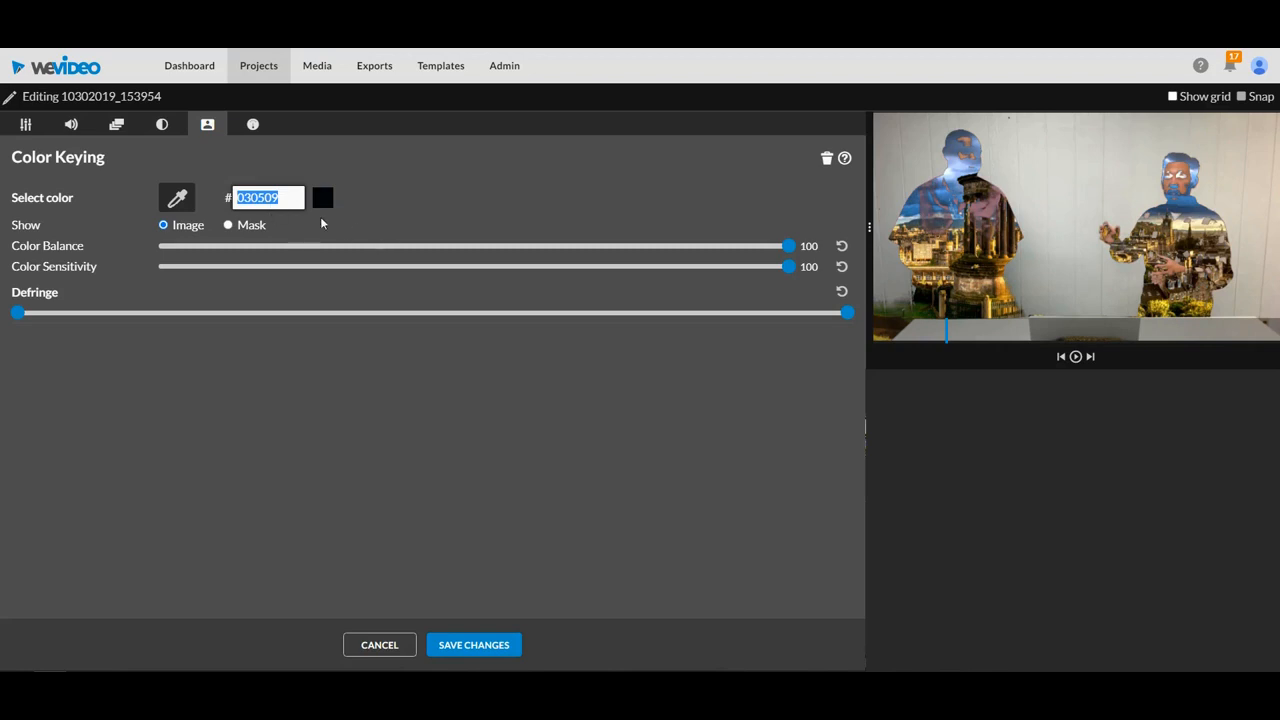
{"action": "left_click", "coordinate": [292, 197]}
{"action": "key", "text": "BackSpace"}
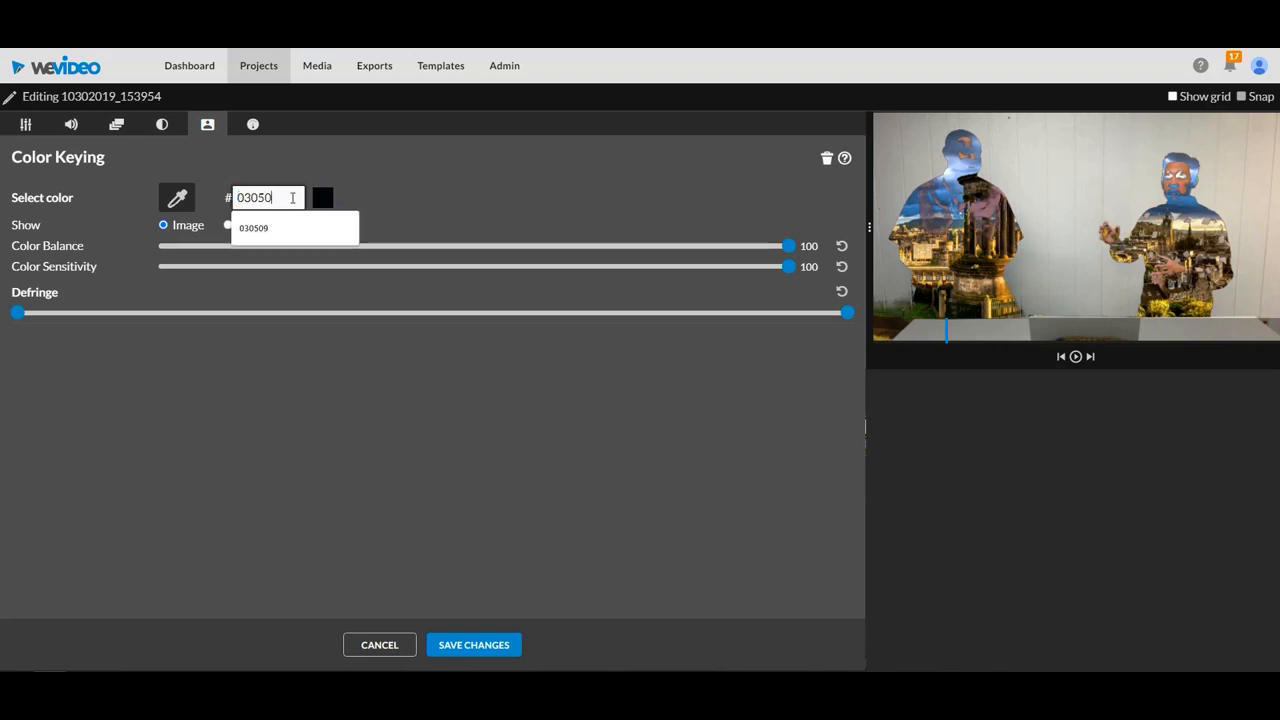
{"action": "type", "text": "7"}
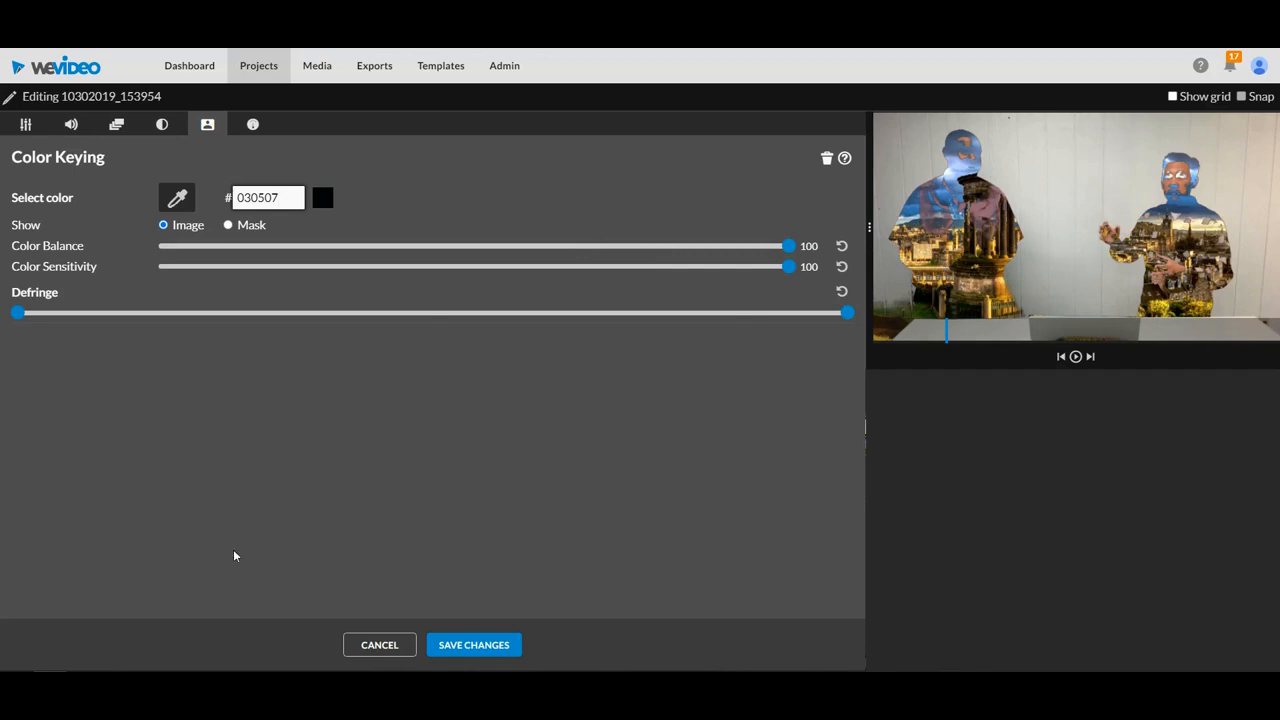
{"action": "left_click", "coordinate": [449, 647]}
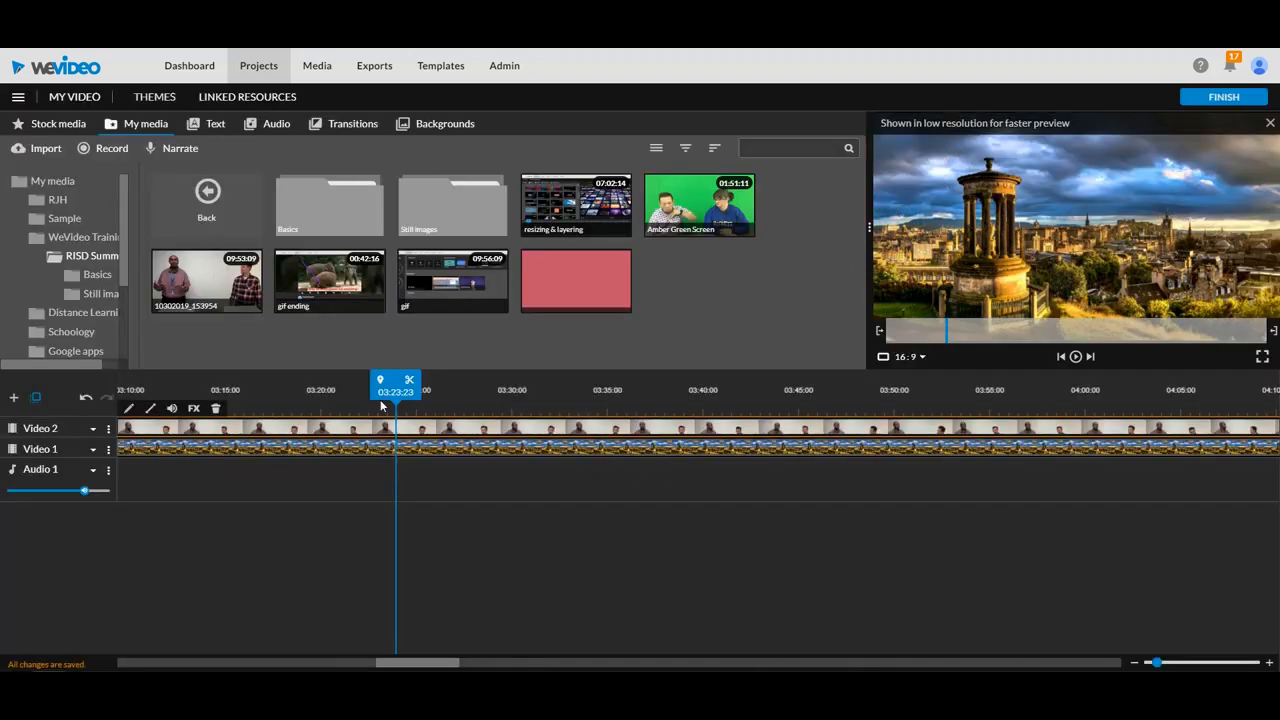
{"action": "left_click_drag", "start_coordinate": [396, 392], "coordinate": [143, 392]}
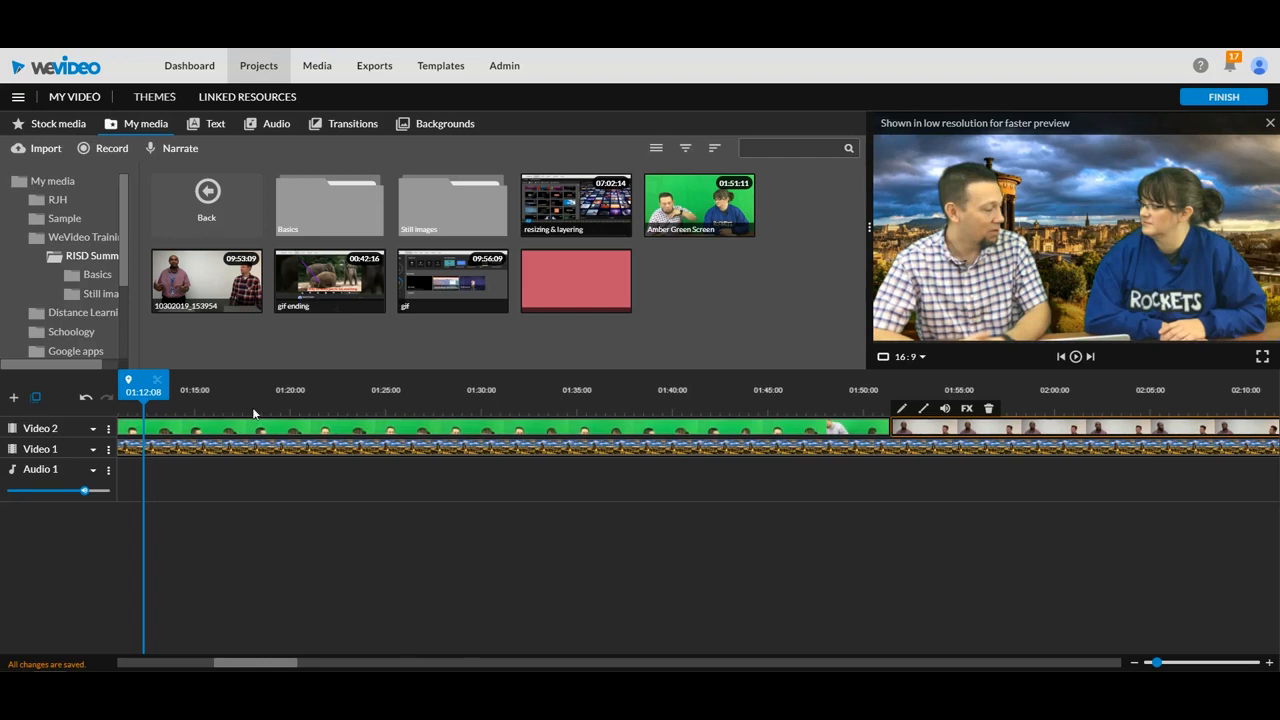
Step: Split the Amber Green Screen clip on Video 2 at 01:17:02 and select its first part
{"action": "left_click_drag", "start_coordinate": [143, 391], "coordinate": [235, 392]}
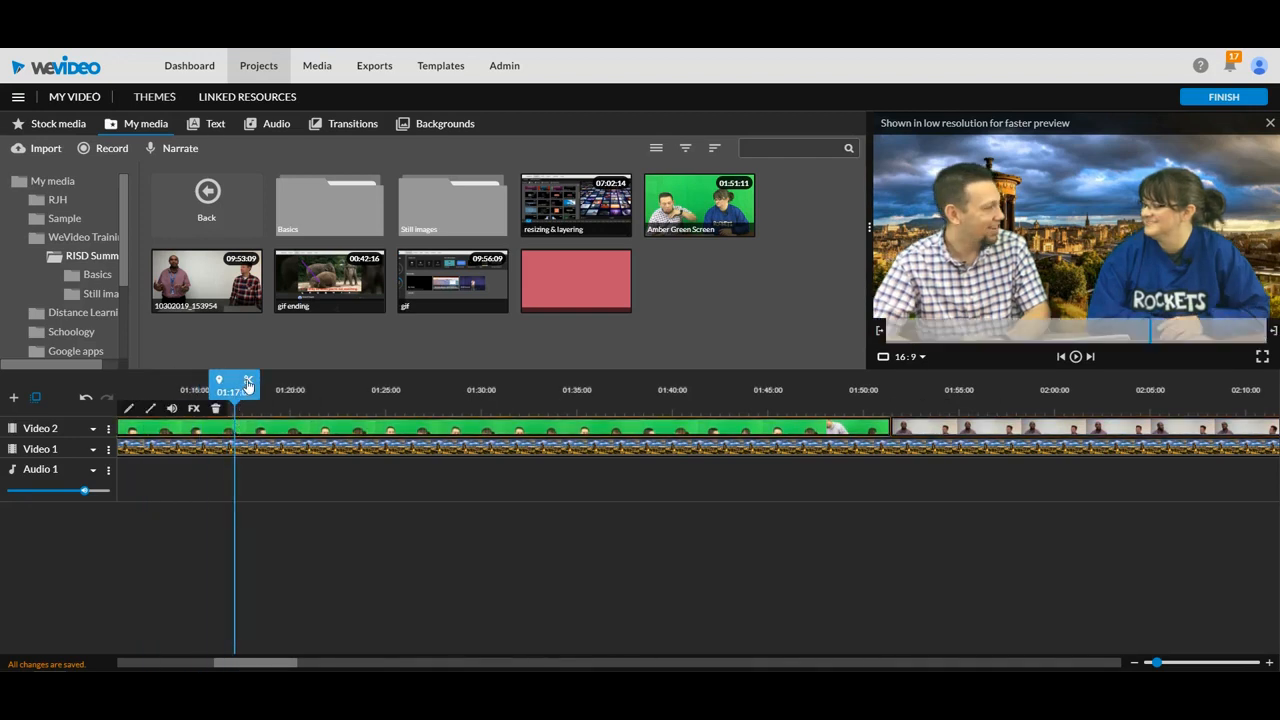
{"action": "left_click", "coordinate": [248, 380]}
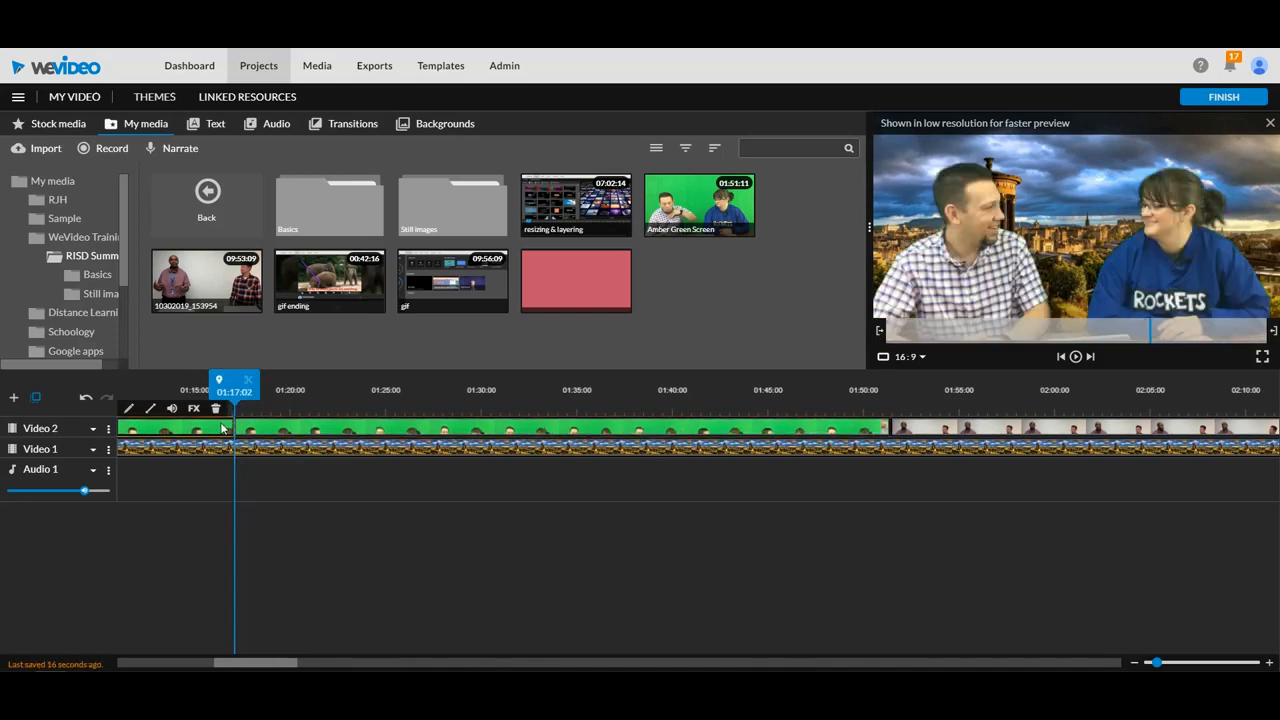
{"action": "left_click", "coordinate": [214, 424]}
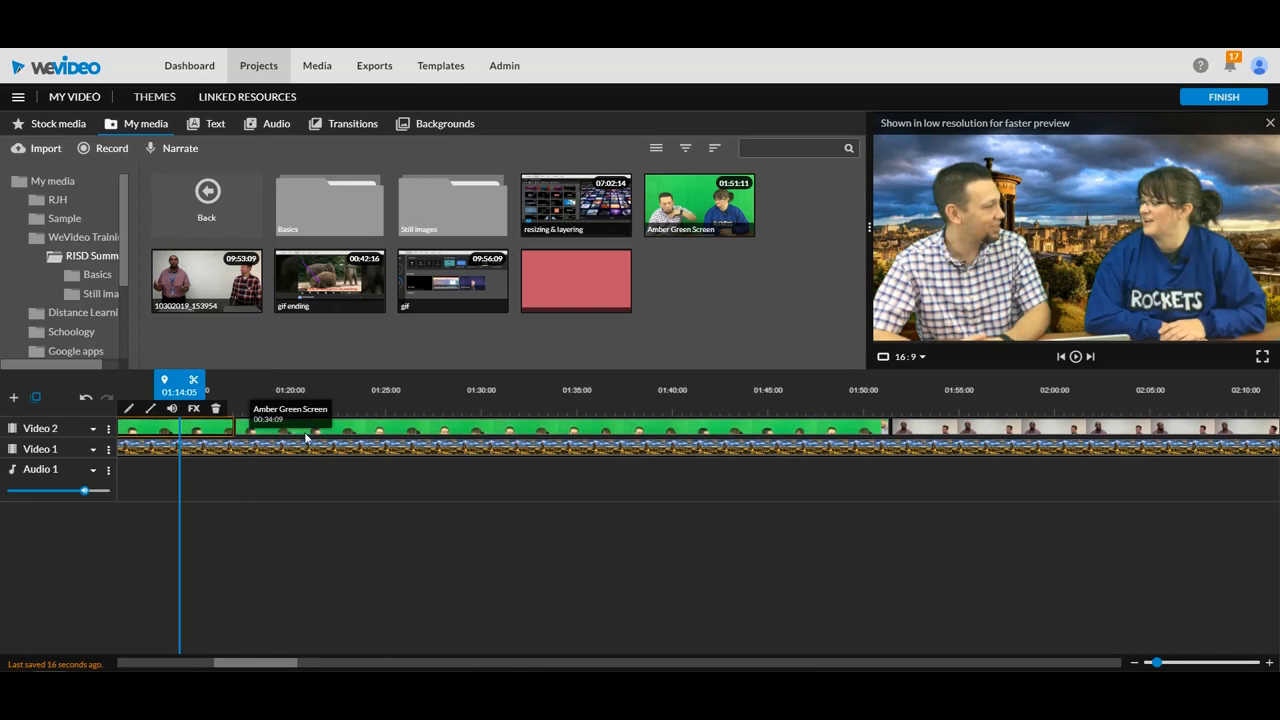
Step: Change the second Amber Green Screen part's key color to the blue sweatshirt color 173468 and save the changes
{"action": "left_click", "coordinate": [377, 433]}
{"action": "double_click", "coordinate": [370, 431]}
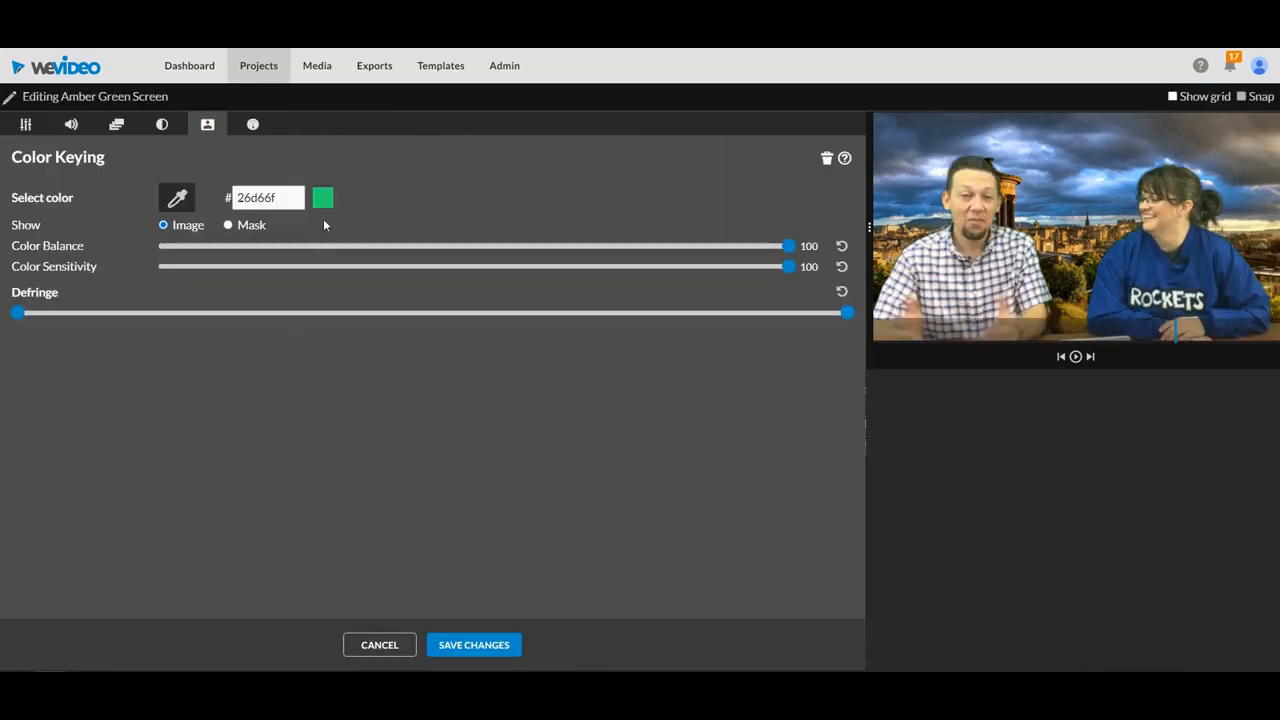
{"action": "left_click", "coordinate": [178, 200]}
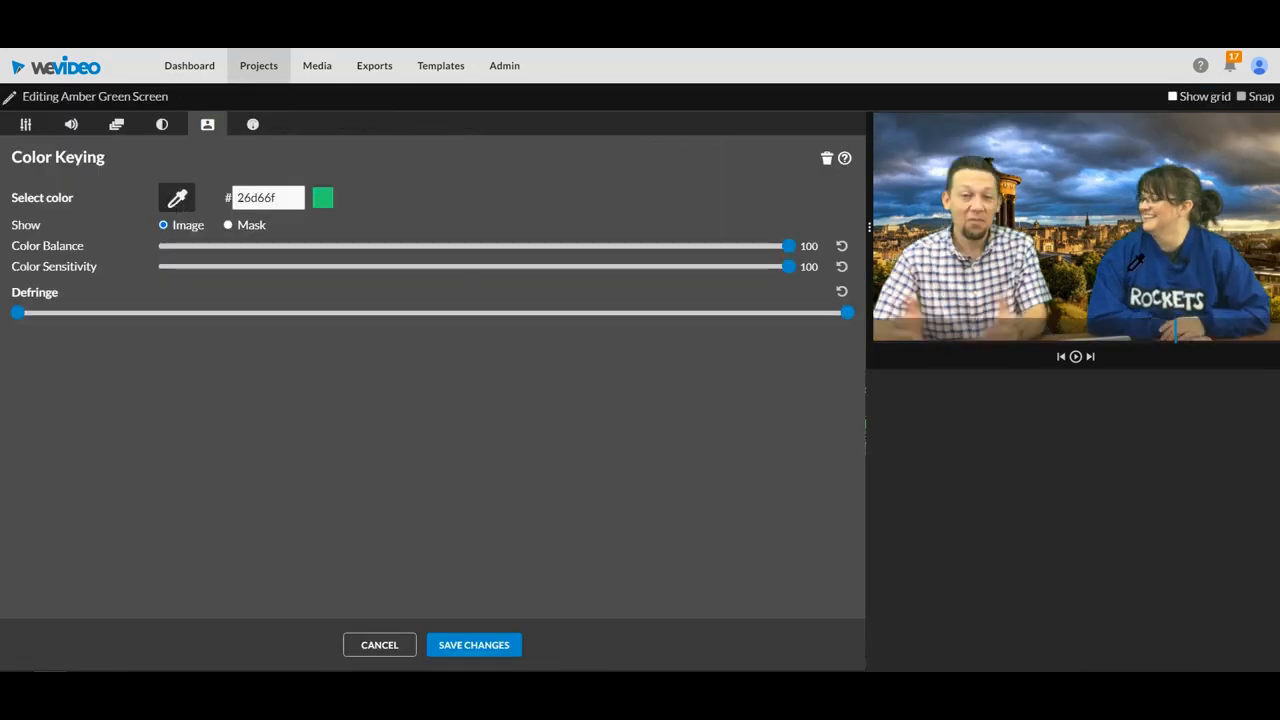
{"action": "left_click", "coordinate": [1129, 265]}
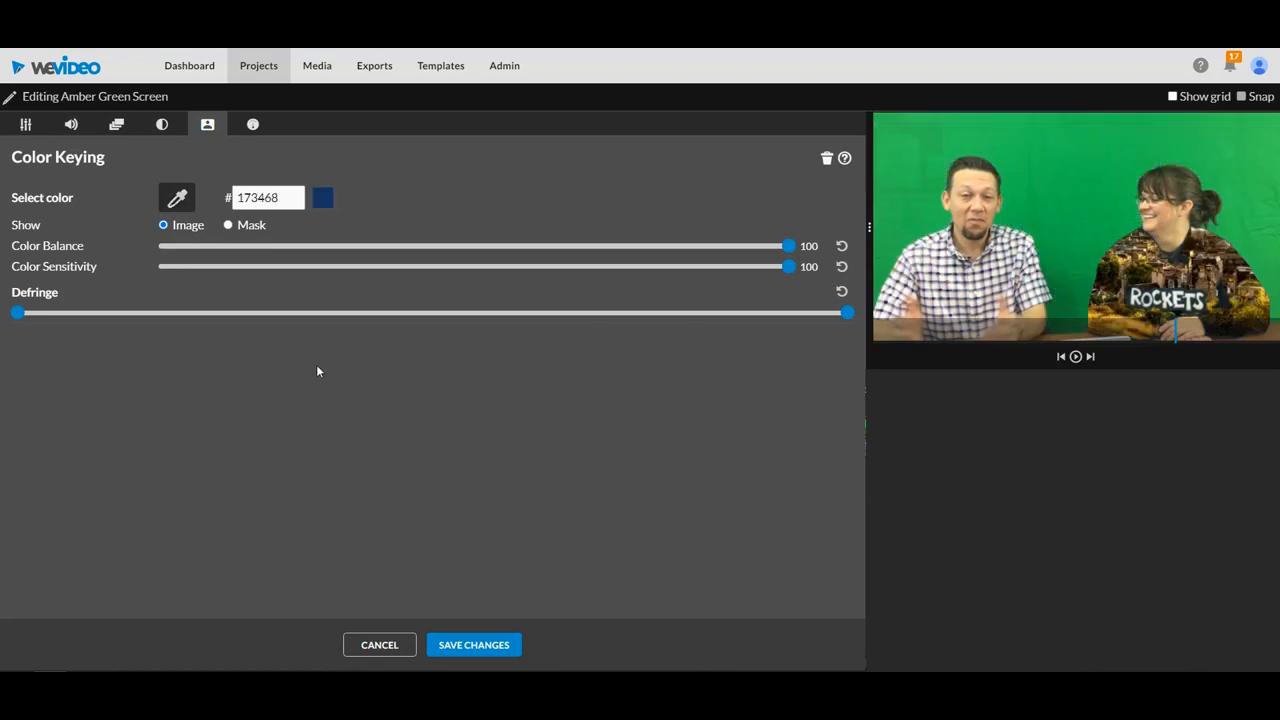
{"action": "left_click", "coordinate": [466, 648]}
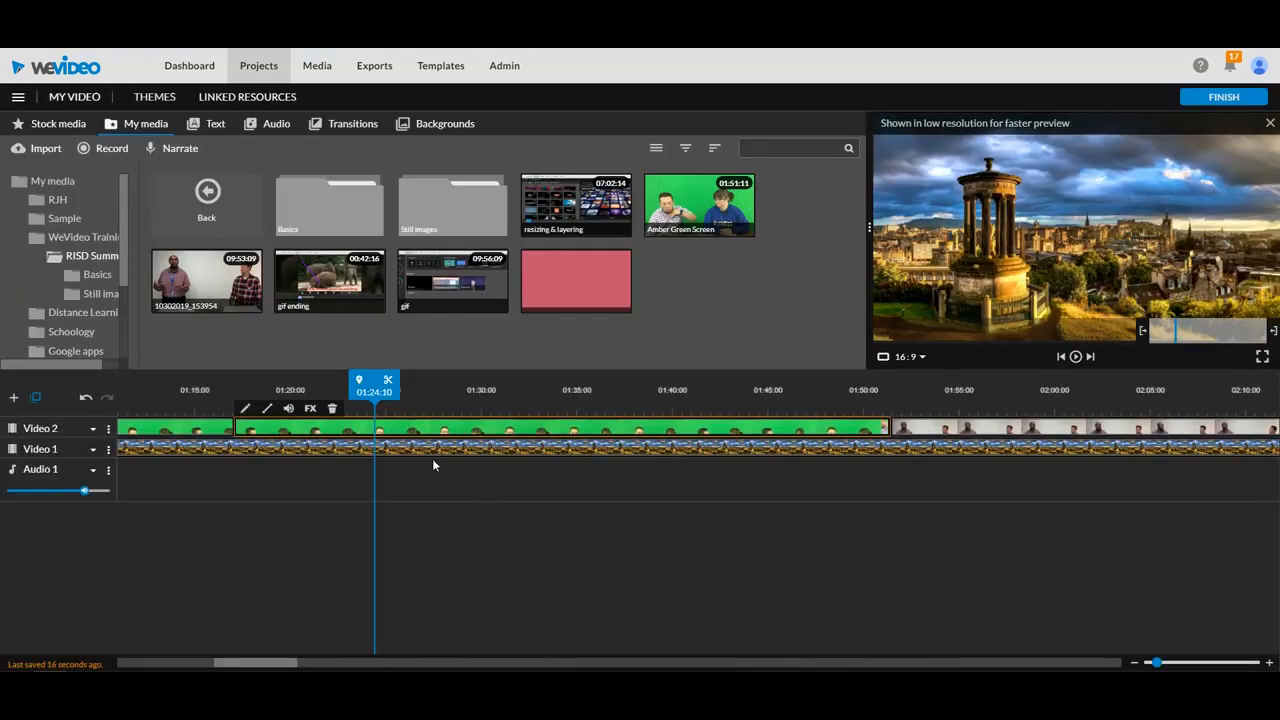
Step: Play back the Amber Green Screen clip across the split to compare the green-keyed and blue-keyed parts
{"action": "left_click_drag", "start_coordinate": [373, 389], "coordinate": [166, 378]}
{"action": "key", "text": "space"}
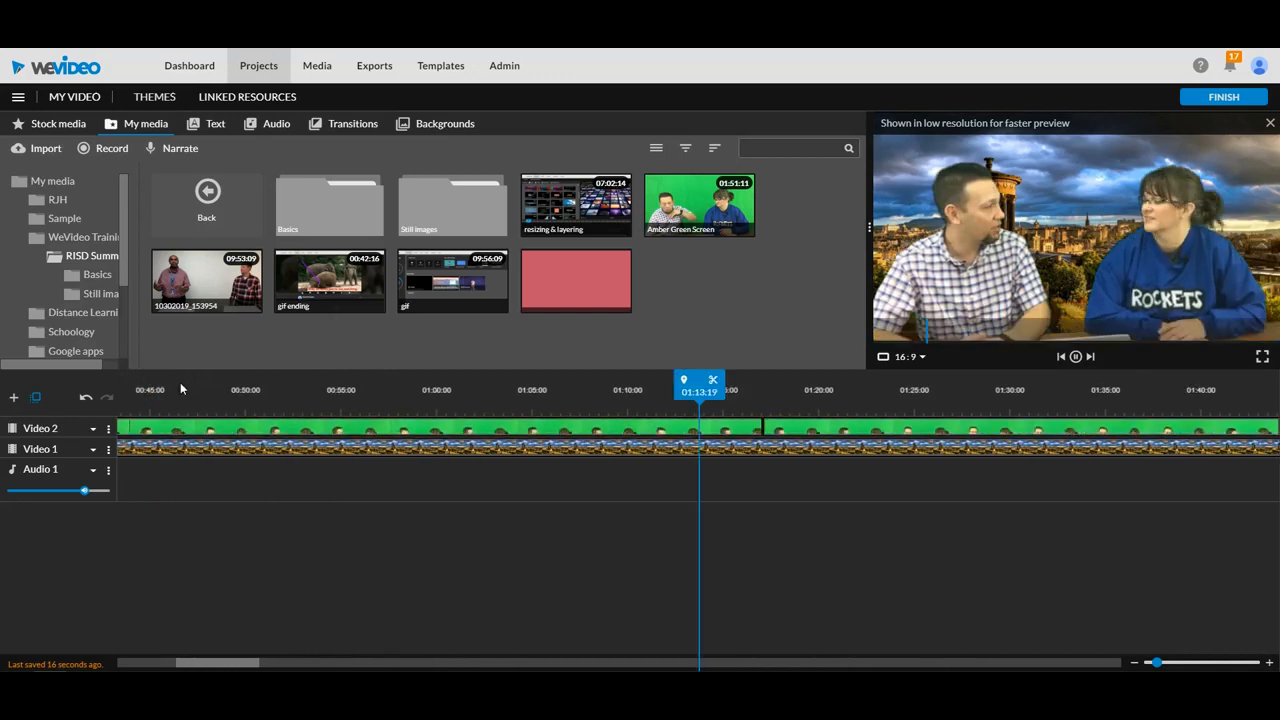
{"action": "key", "text": "space"}
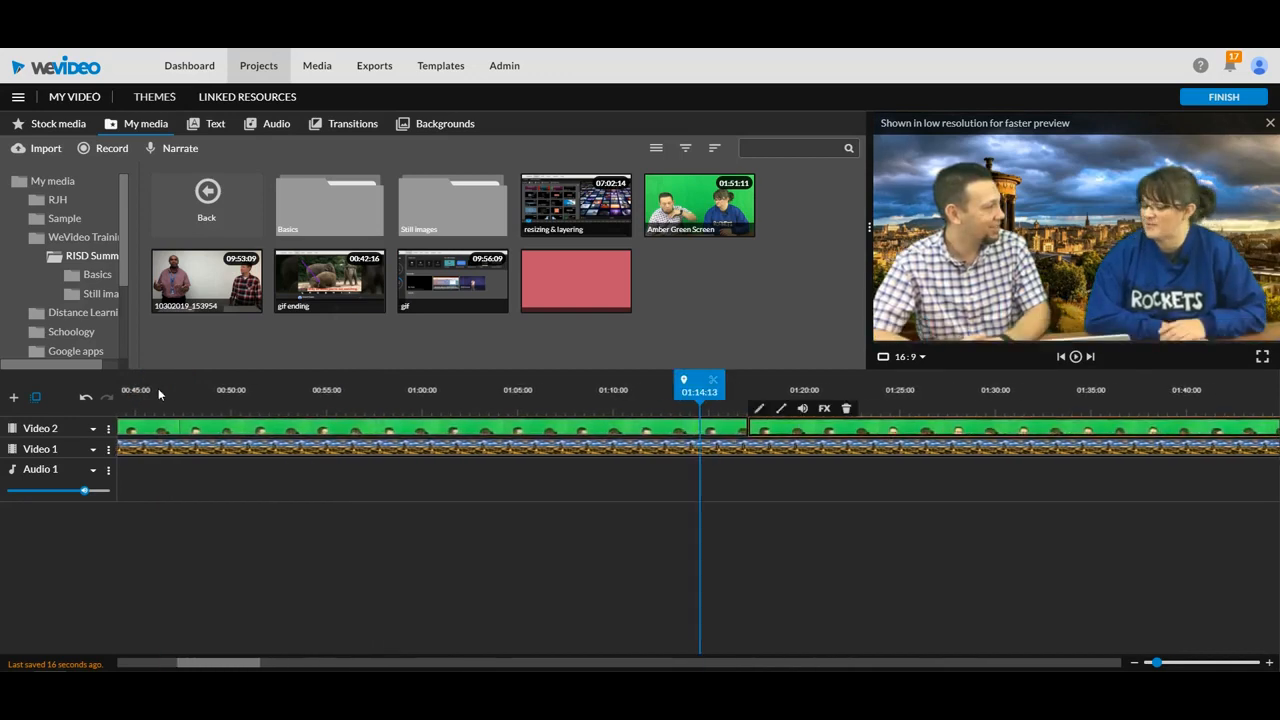
{"action": "left_click", "coordinate": [108, 429]}
{"action": "left_click", "coordinate": [150, 541]}
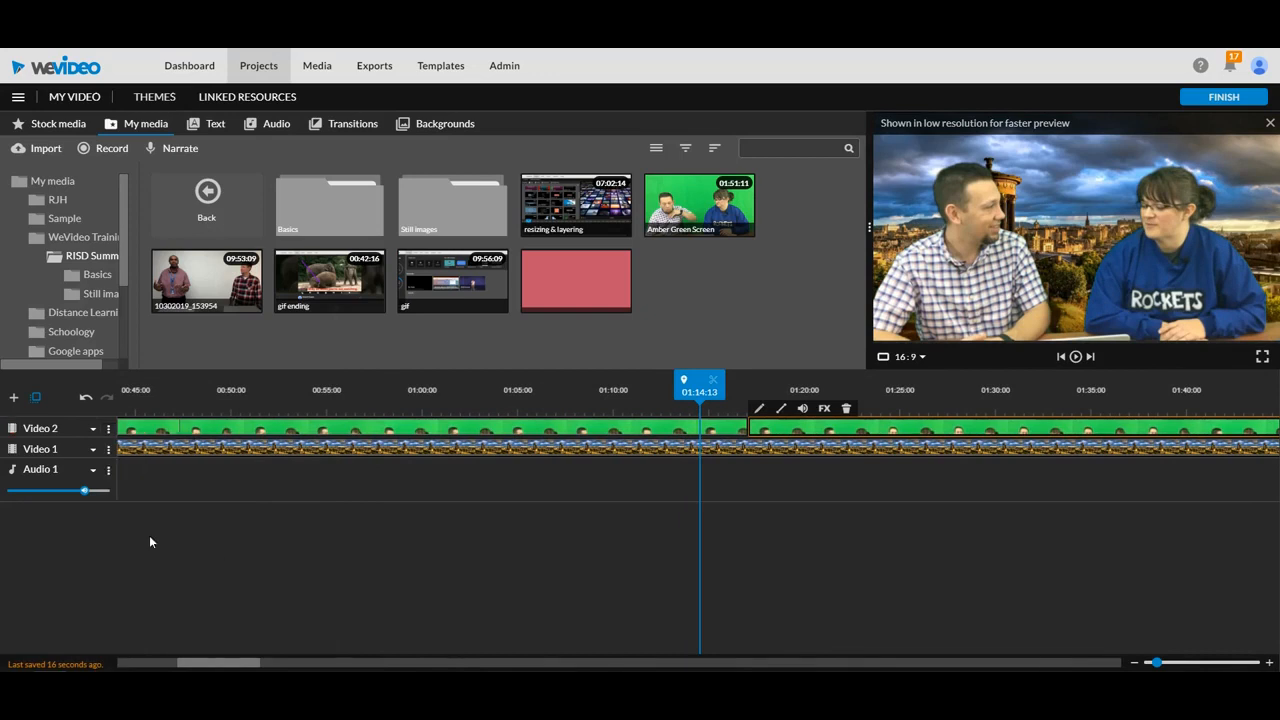
{"action": "key", "text": "space"}
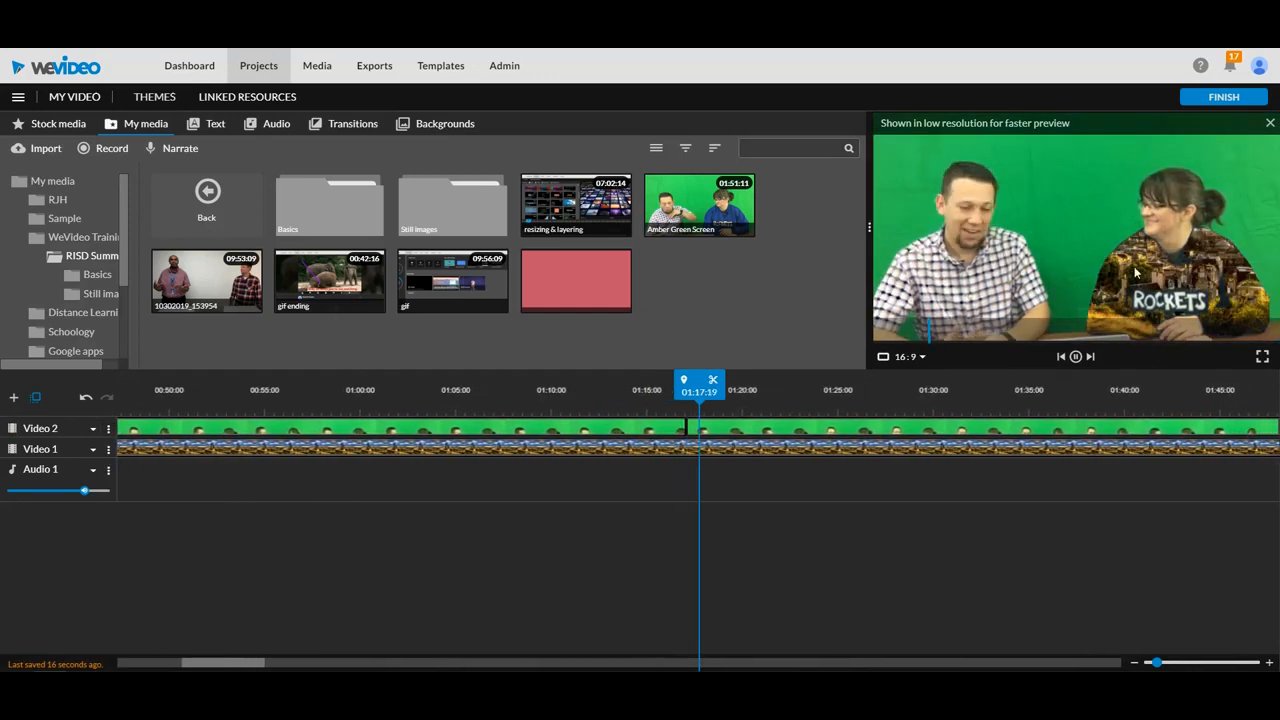
{"action": "key", "text": "space"}
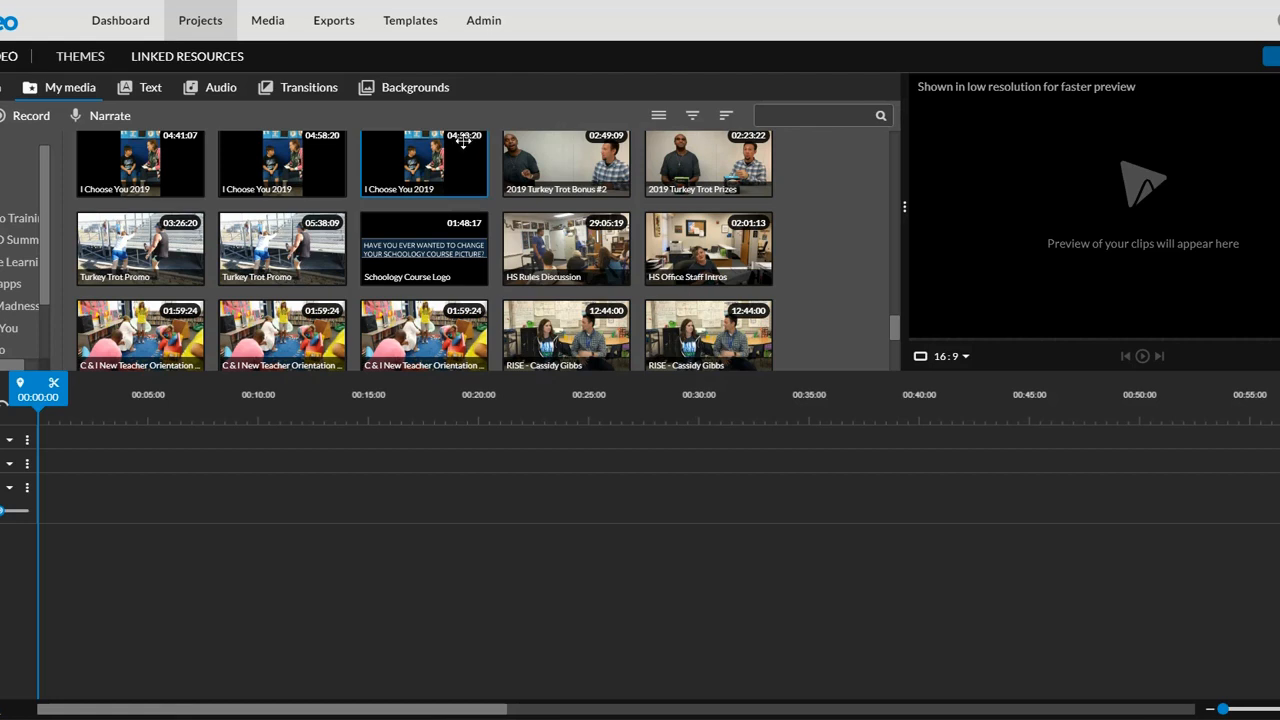
Step: Add the Schoology Course Logo clip to the start of the lower video track and briefly play its opening
{"action": "left_click", "coordinate": [444, 245]}
{"action": "left_click_drag", "start_coordinate": [444, 245], "coordinate": [54, 446]}
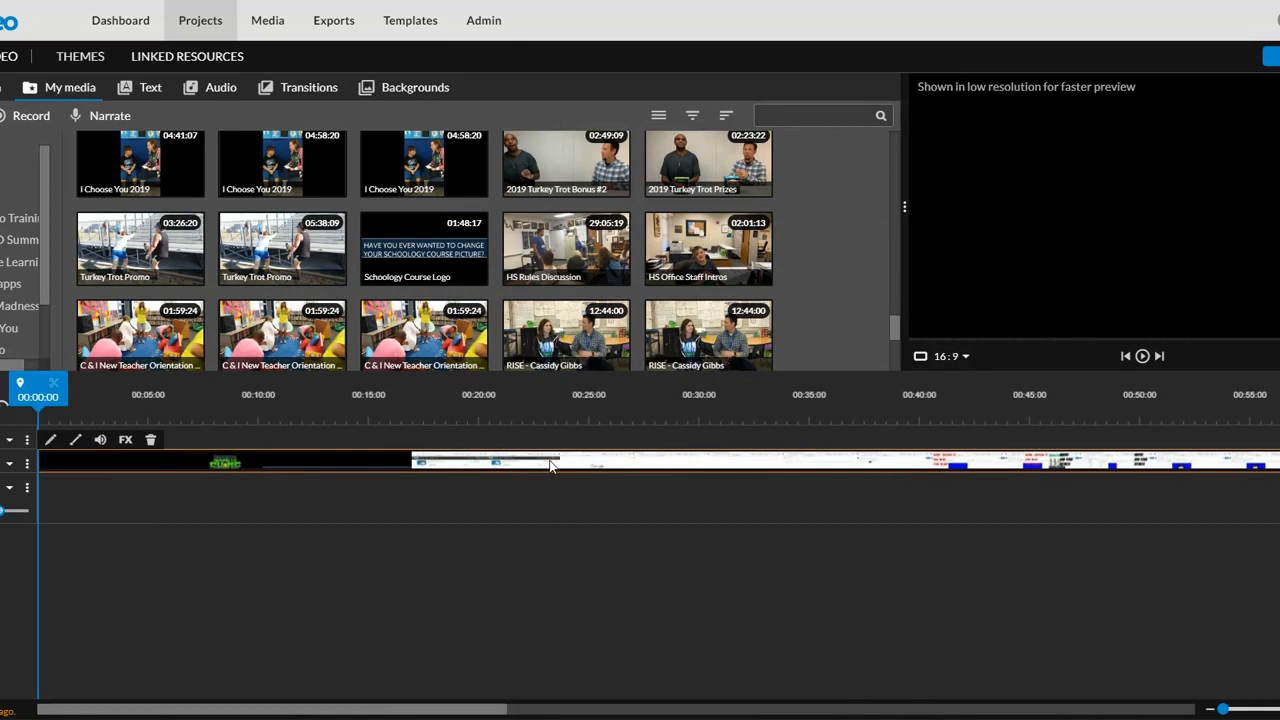
{"action": "key", "text": "space"}
{"action": "key", "text": "space"}
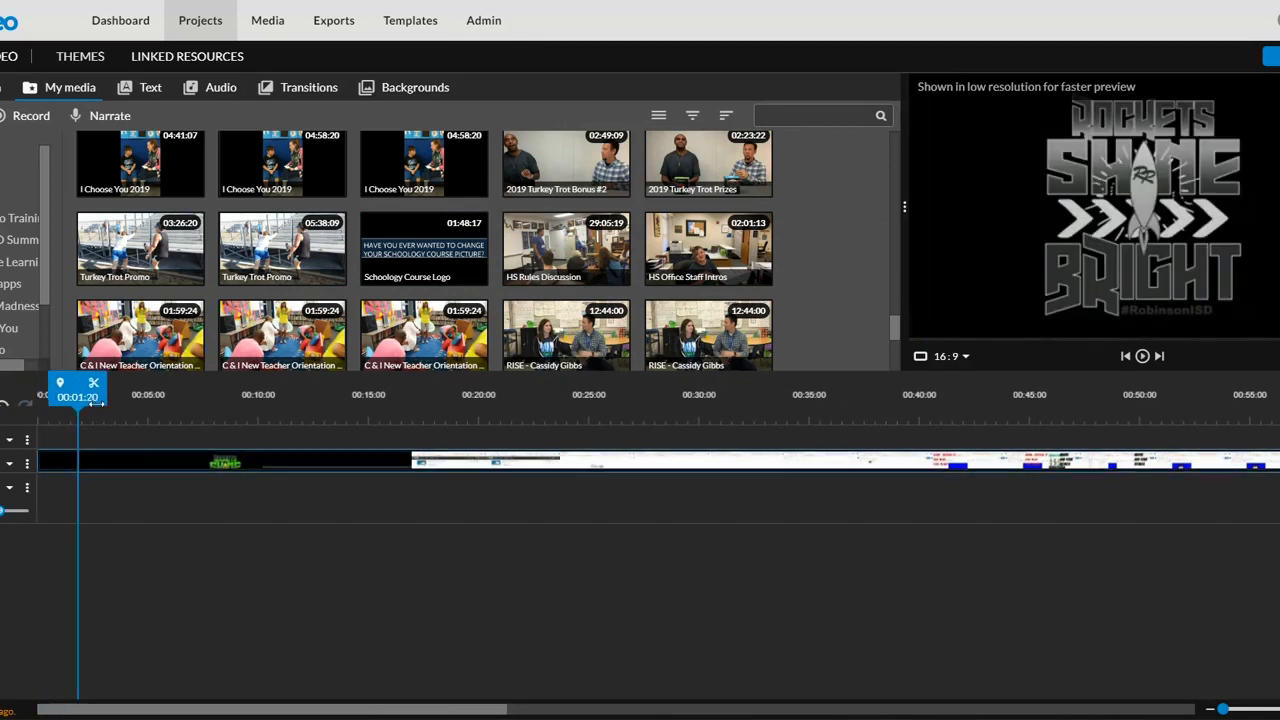
Step: Review the Schoology Course Logo clip around the shape-drawing section, stopping at 00:36:03
{"action": "left_click_drag", "start_coordinate": [85, 395], "coordinate": [909, 487]}
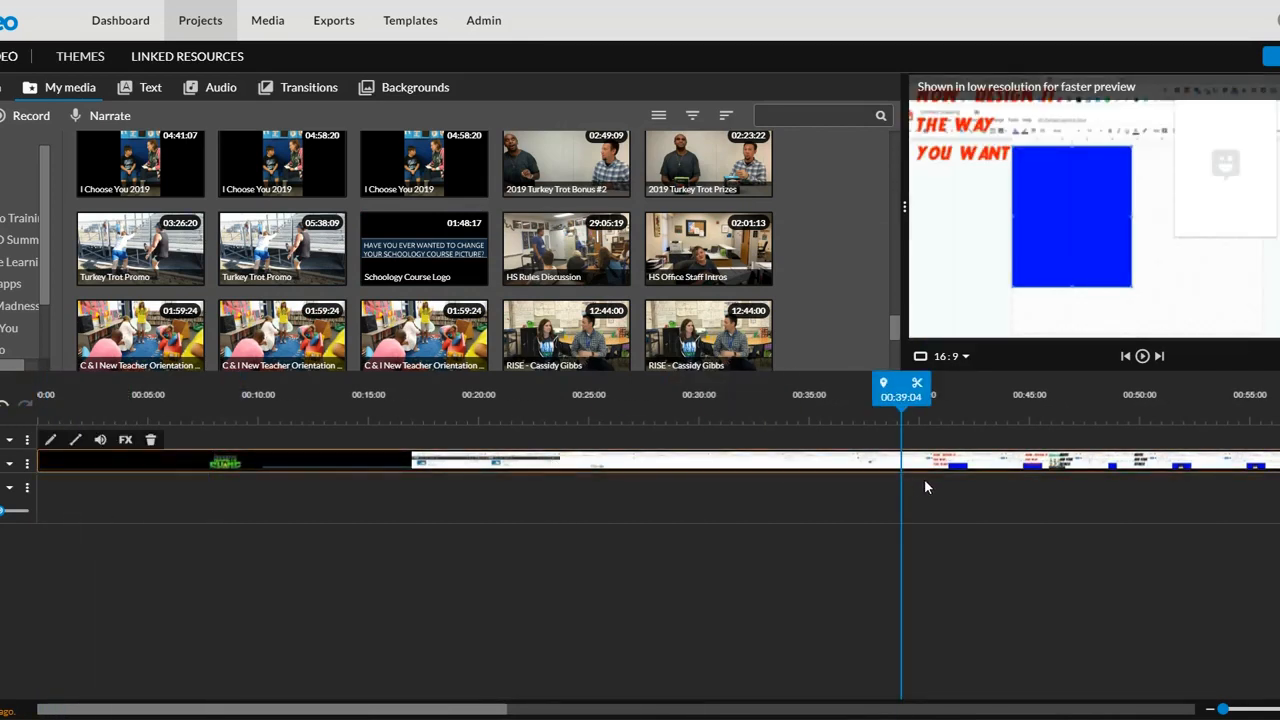
{"action": "left_click_drag", "start_coordinate": [890, 386], "coordinate": [740, 385]}
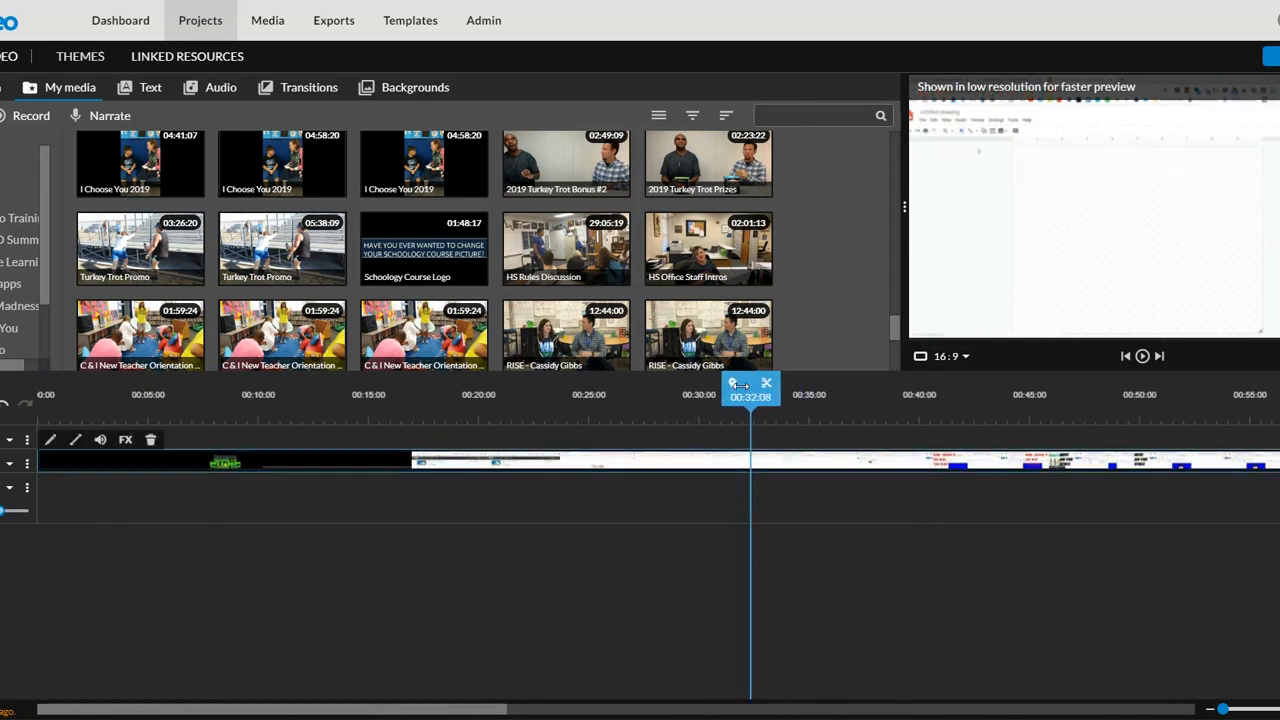
{"action": "key", "text": "space"}
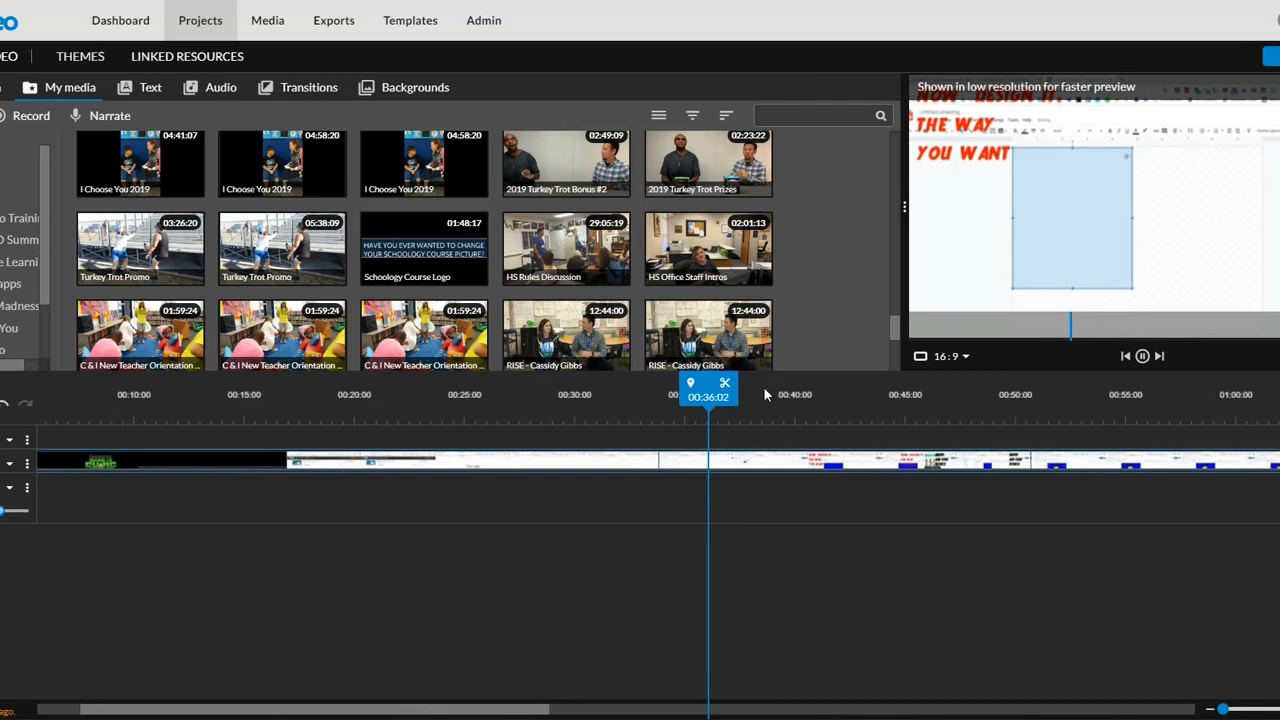
{"action": "key", "text": "space"}
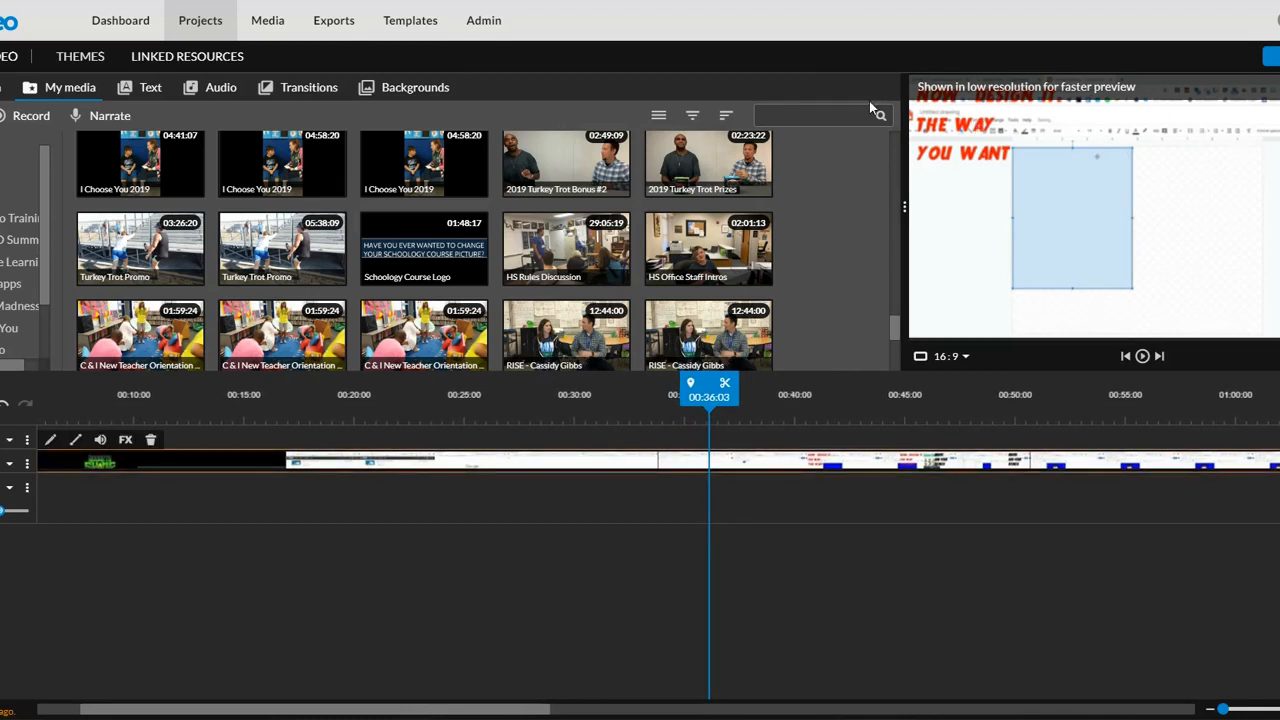
Step: Set the Schoology Course Logo clip's scaling to fit the frame instead of filling it, and save the changes
{"action": "double_click", "coordinate": [727, 465]}
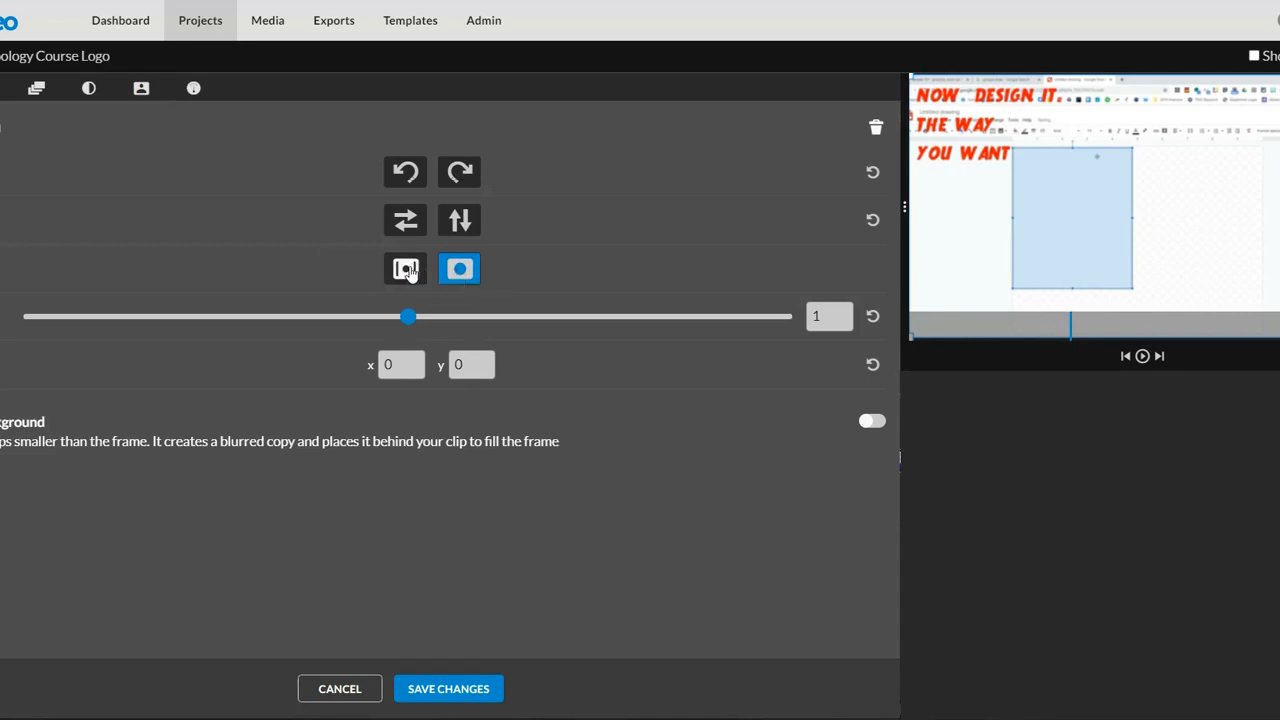
{"action": "left_click", "coordinate": [409, 274]}
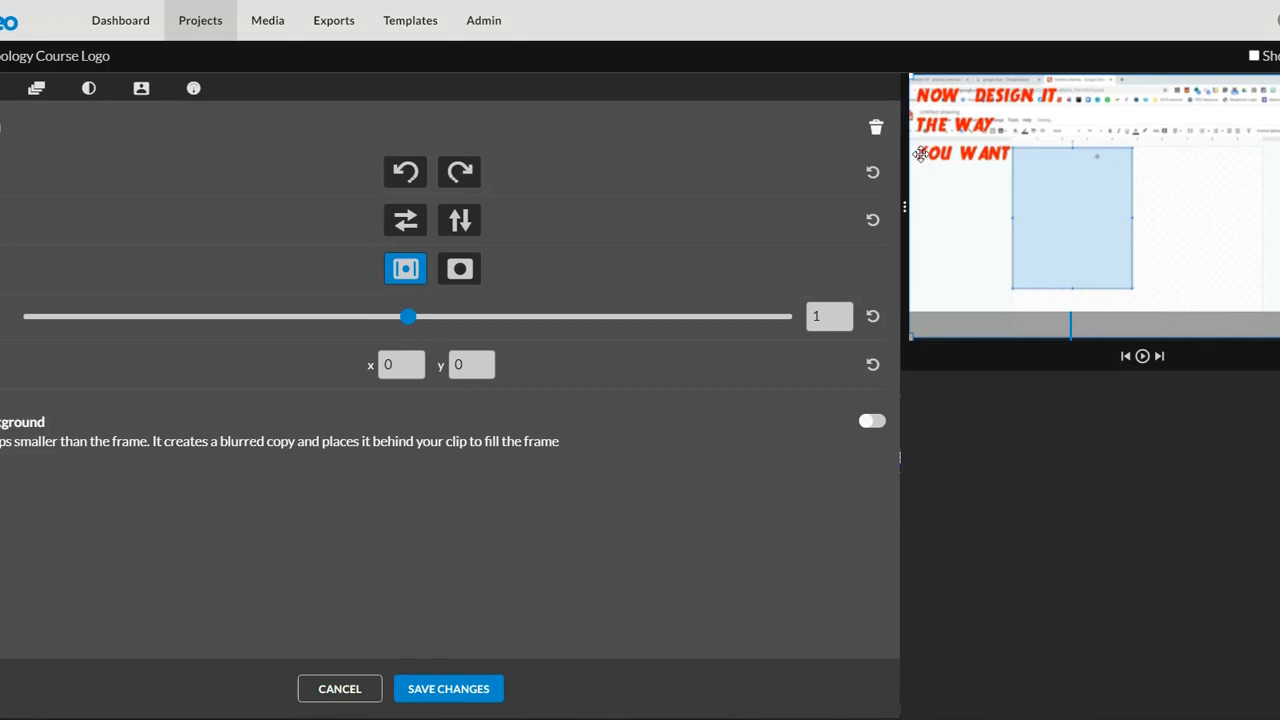
{"action": "left_click", "coordinate": [470, 688]}
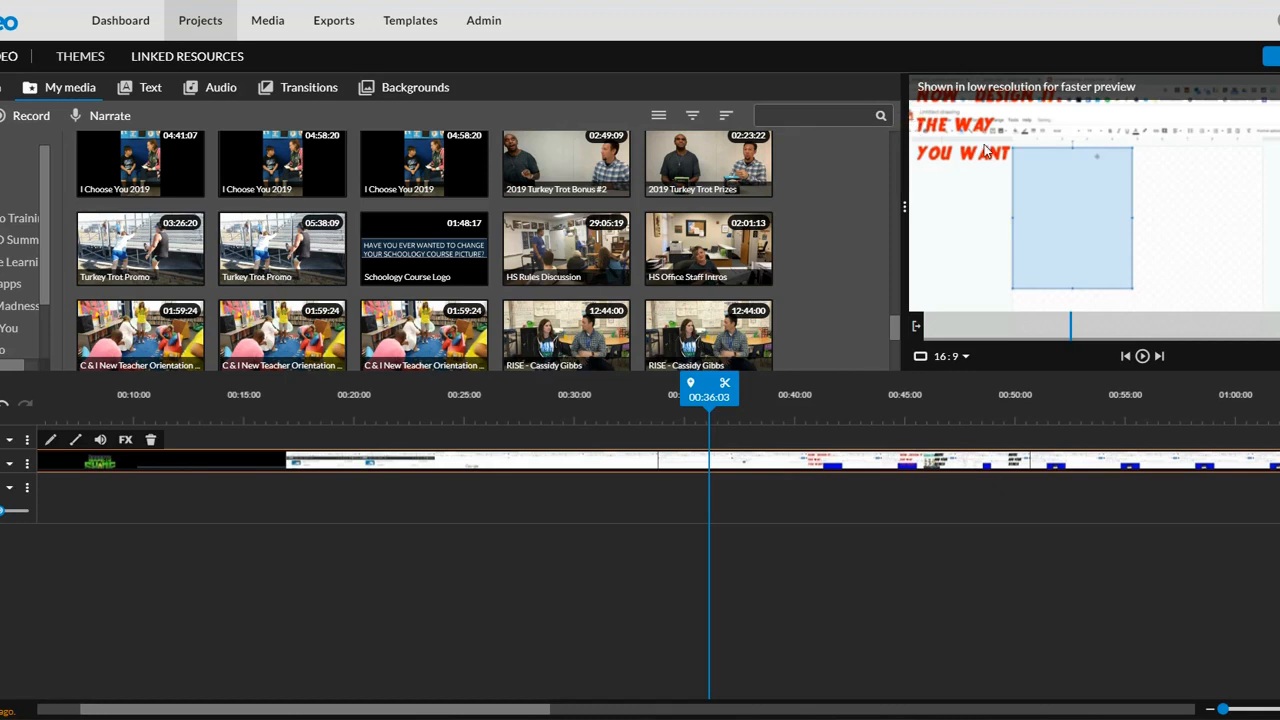
Step: Split the Schoology Course Logo clip at about 00:35:08 and 00:50:20 to isolate the shape and avatar section
{"action": "key", "text": "space"}
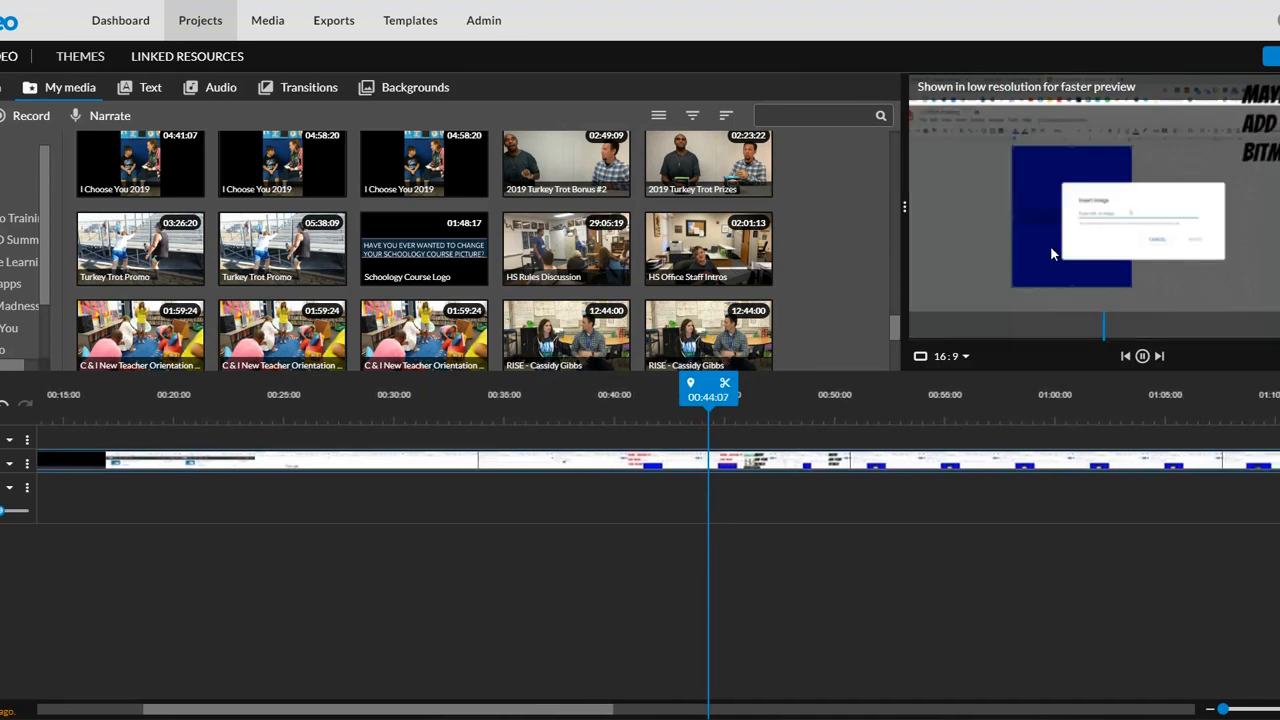
{"action": "left_click", "coordinate": [1040, 247]}
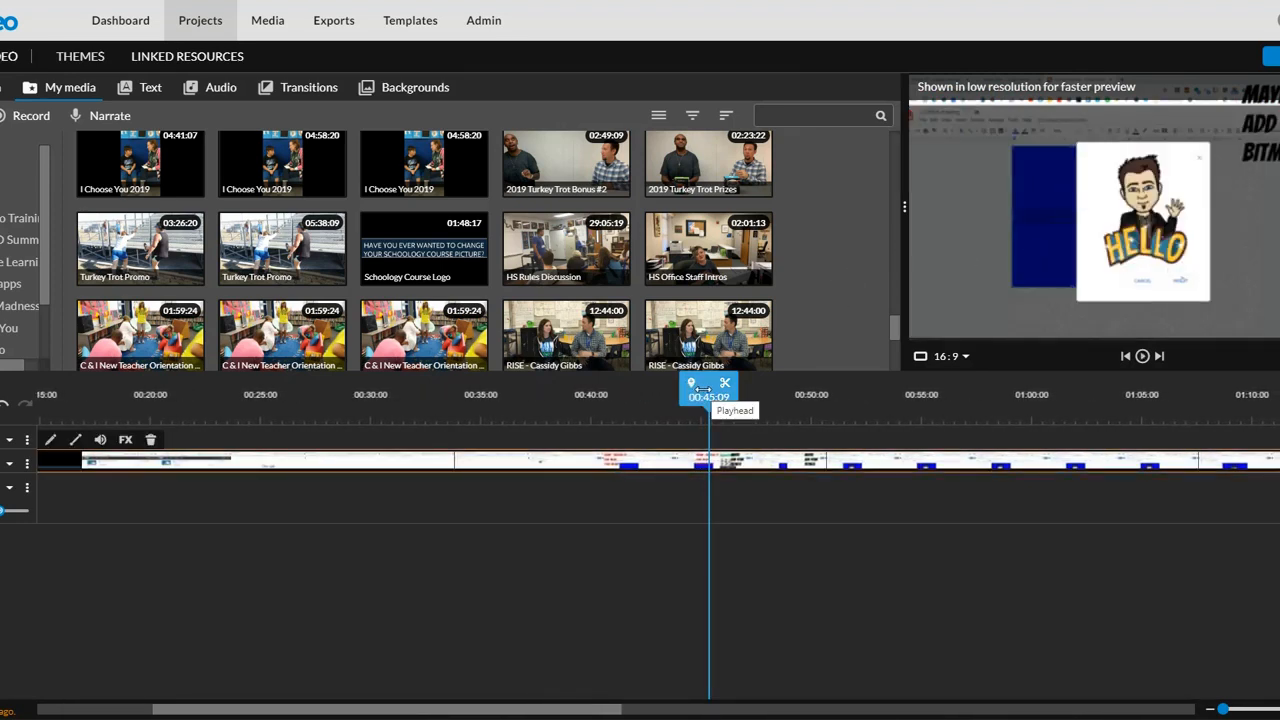
{"action": "left_click_drag", "start_coordinate": [704, 389], "coordinate": [338, 377]}
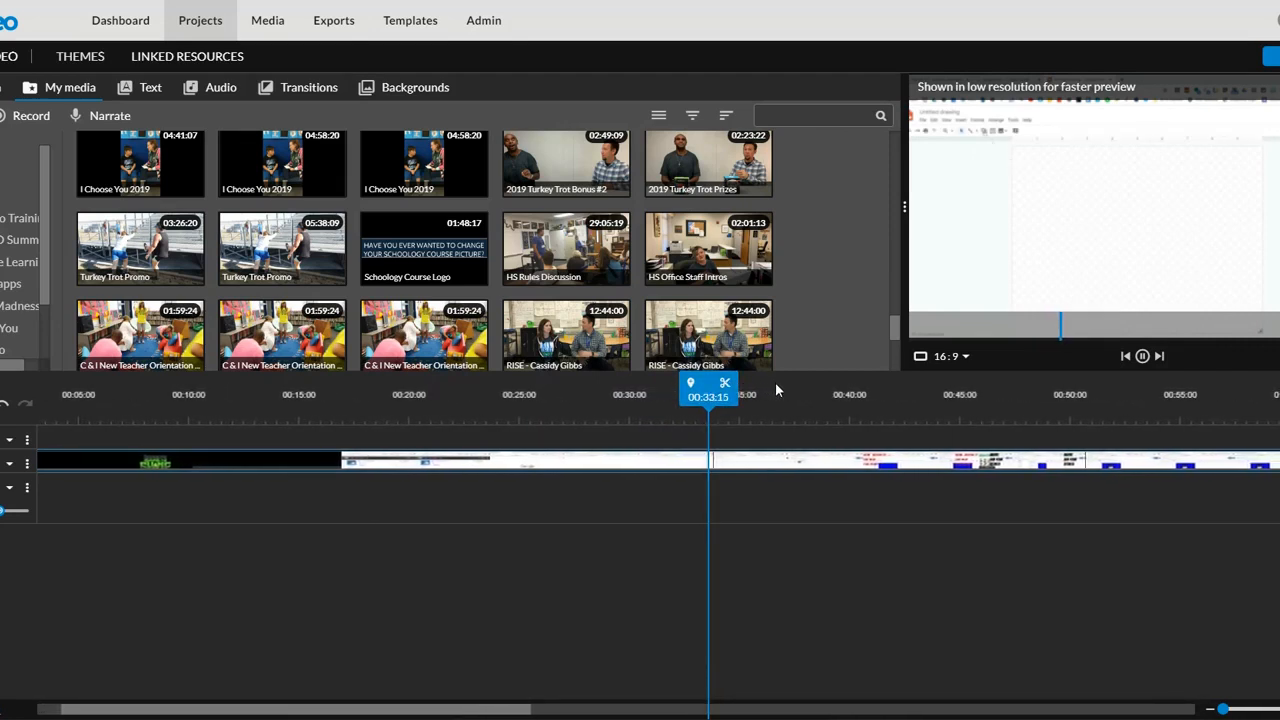
{"action": "key", "text": "space"}
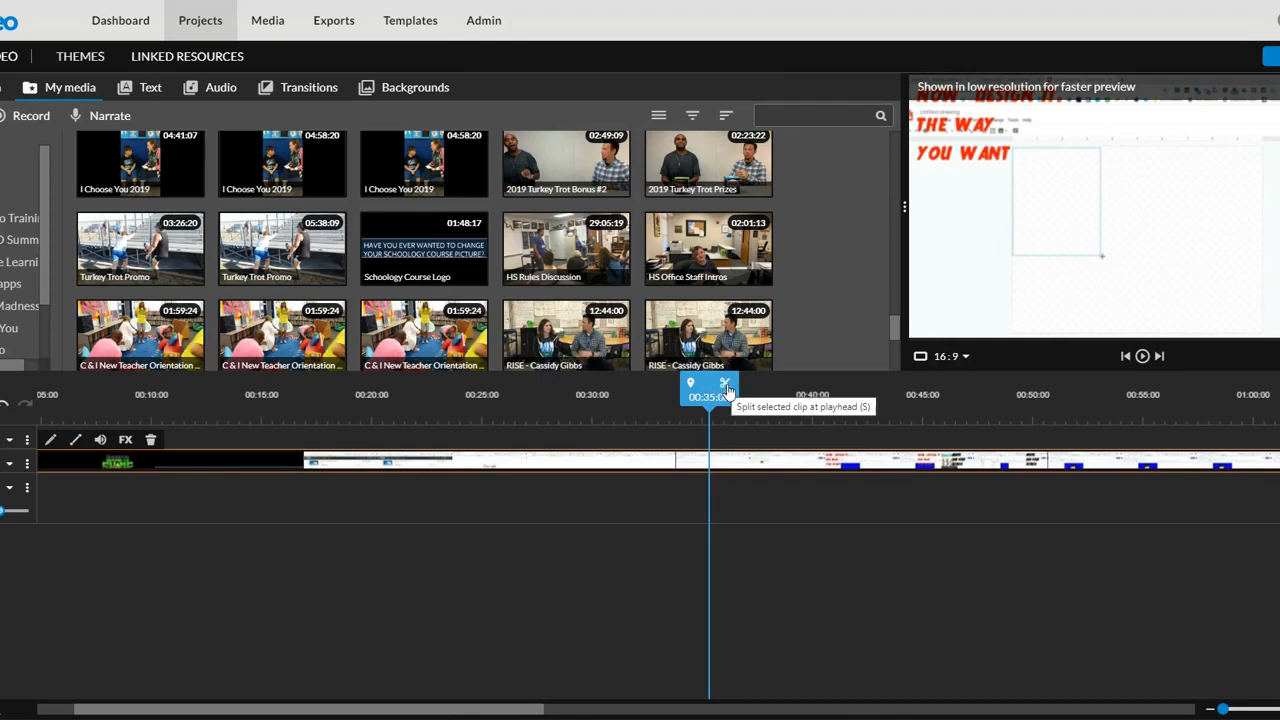
{"action": "left_click", "coordinate": [725, 388]}
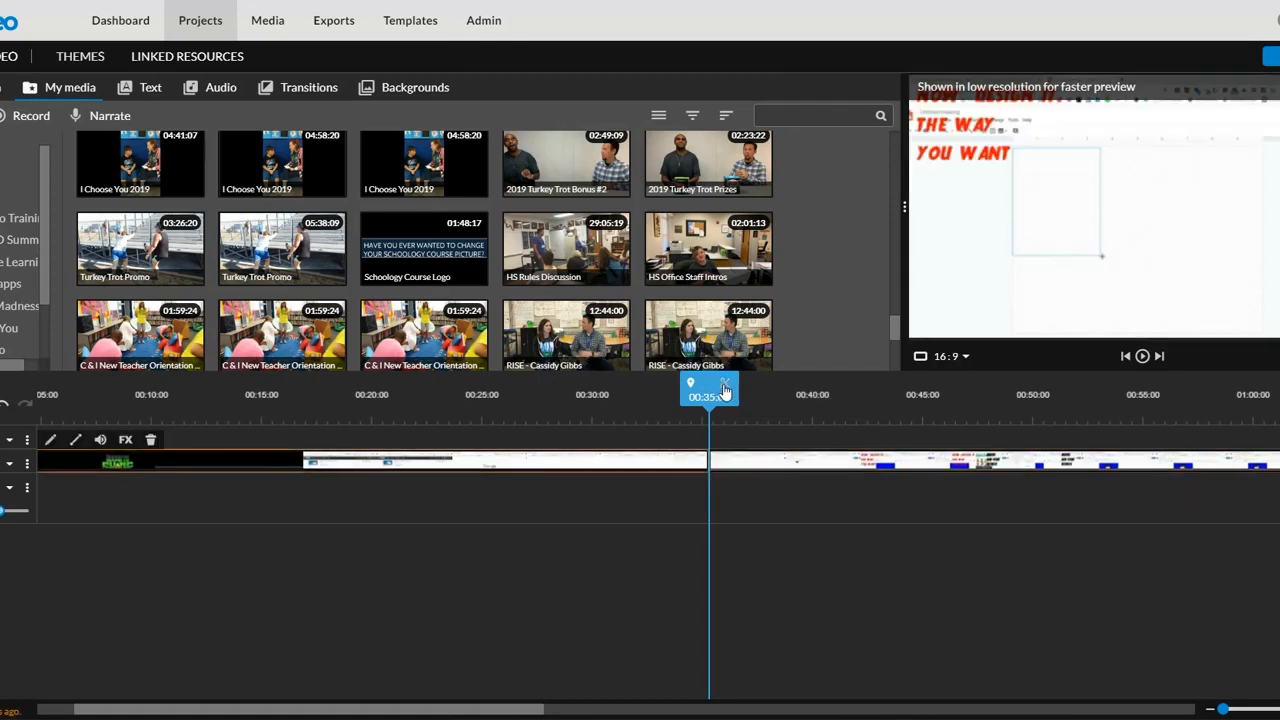
{"action": "key", "text": "space"}
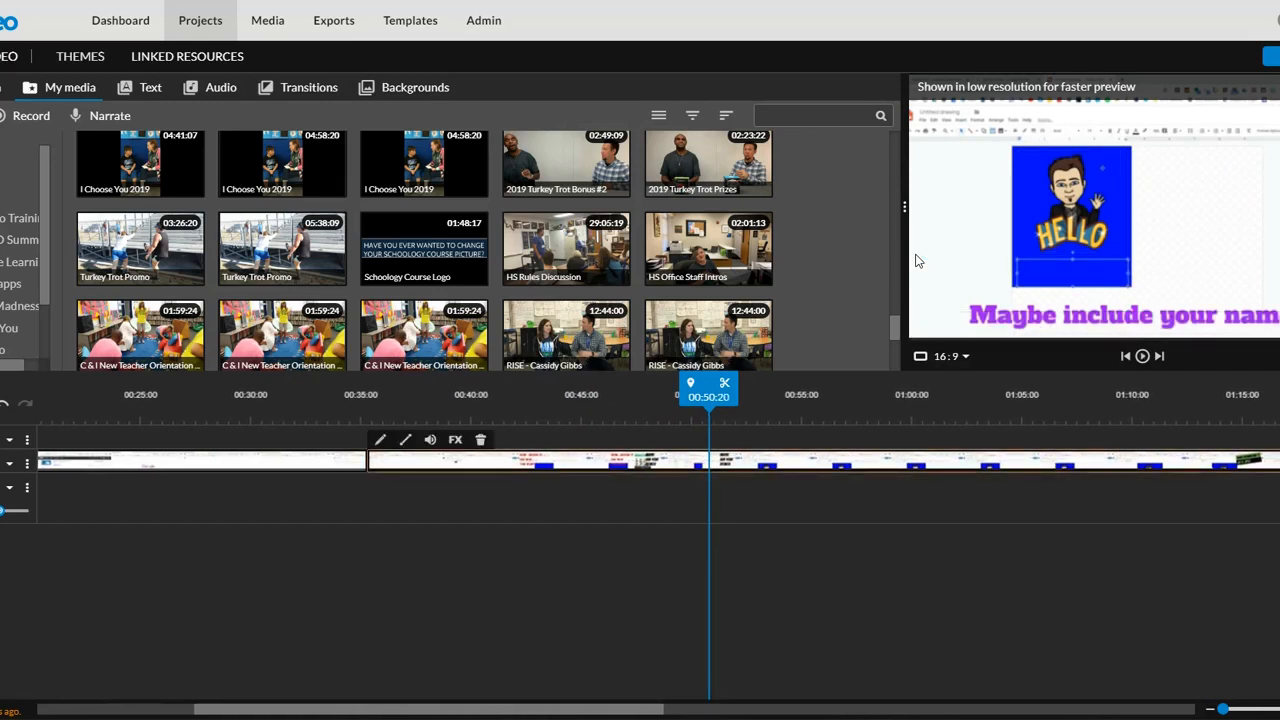
{"action": "left_click", "coordinate": [725, 387]}
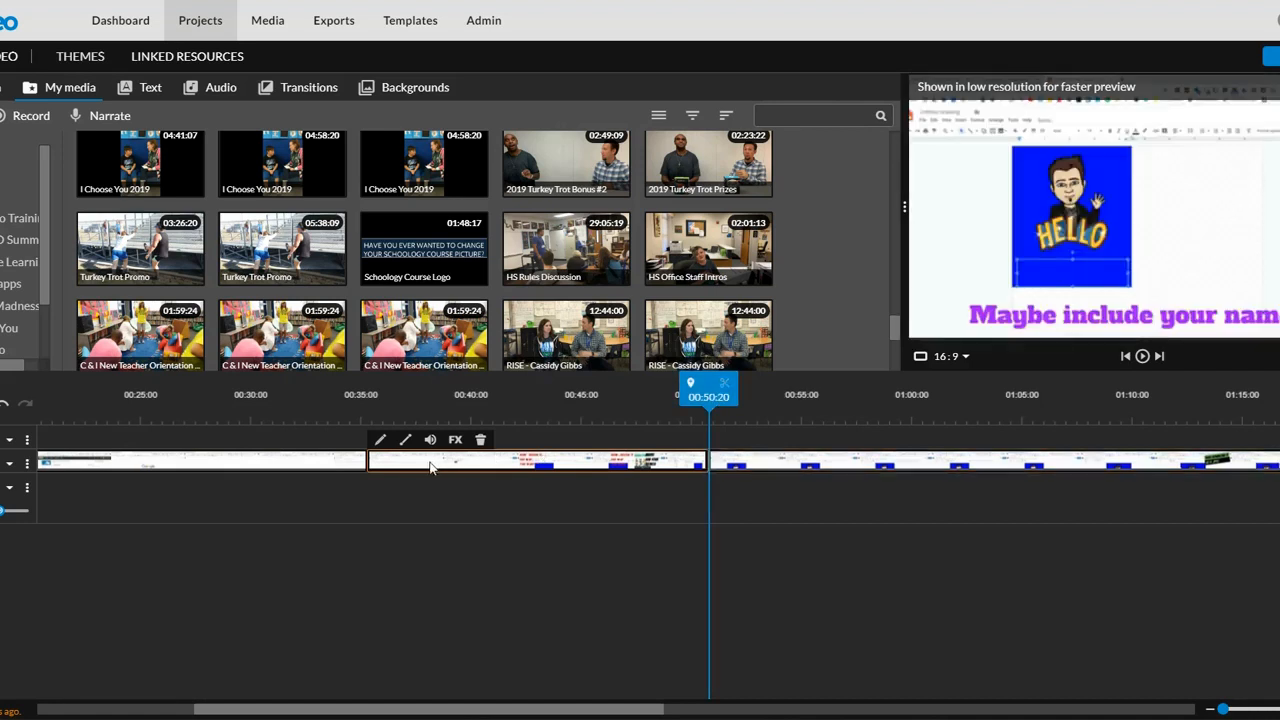
Step: Speed up the isolated middle section to about 4 seconds long, save the changes, and play it back
{"action": "double_click", "coordinate": [431, 466]}
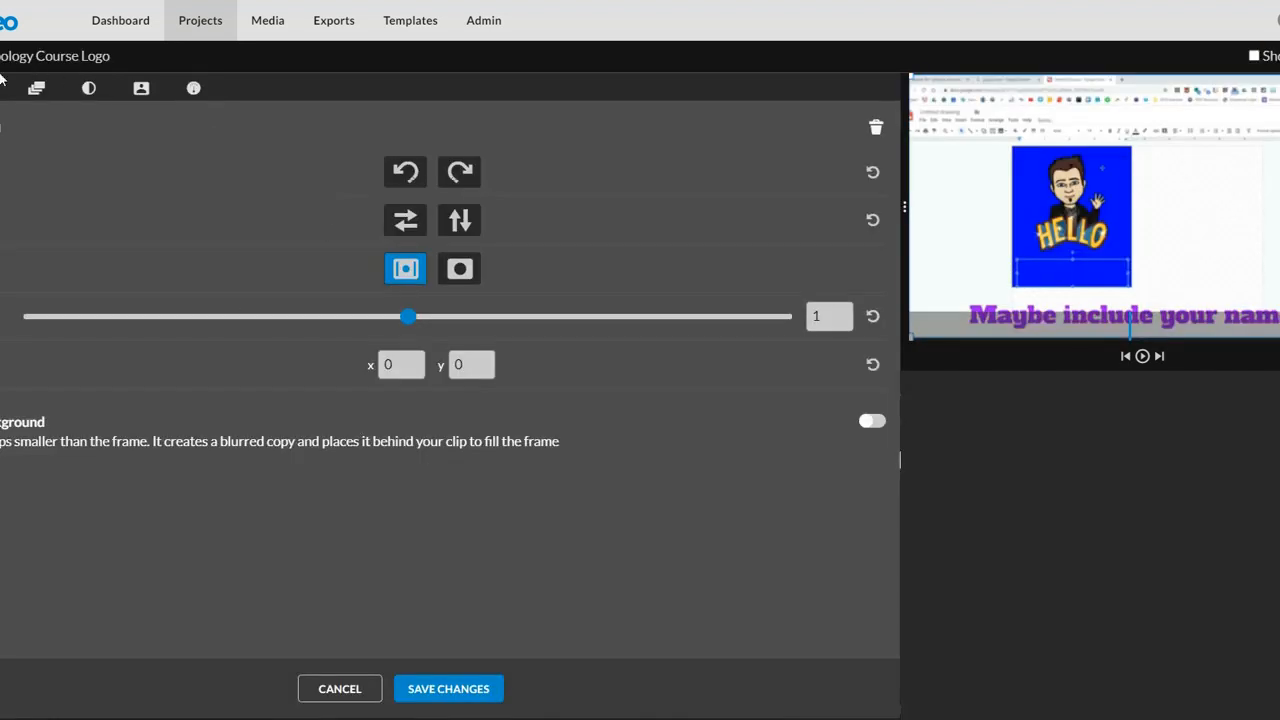
{"action": "left_click", "coordinate": [194, 90]}
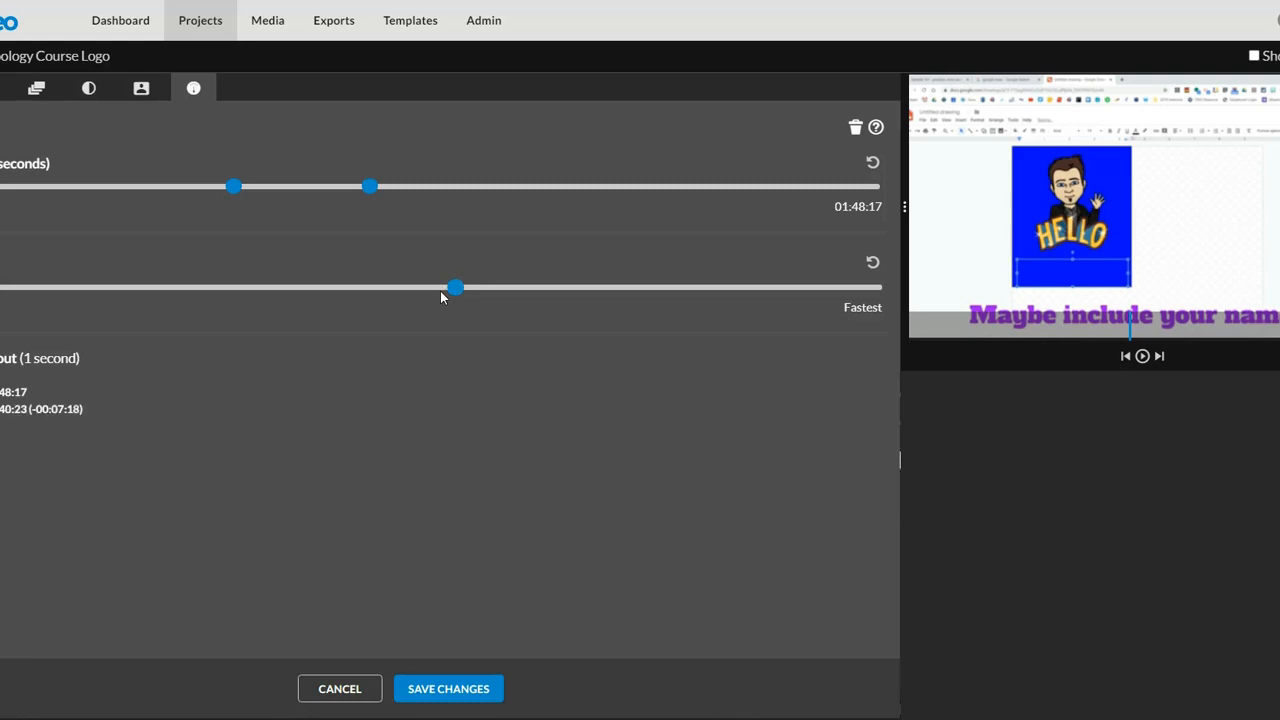
{"action": "left_click_drag", "start_coordinate": [454, 293], "coordinate": [487, 295]}
{"action": "left_click", "coordinate": [480, 689]}
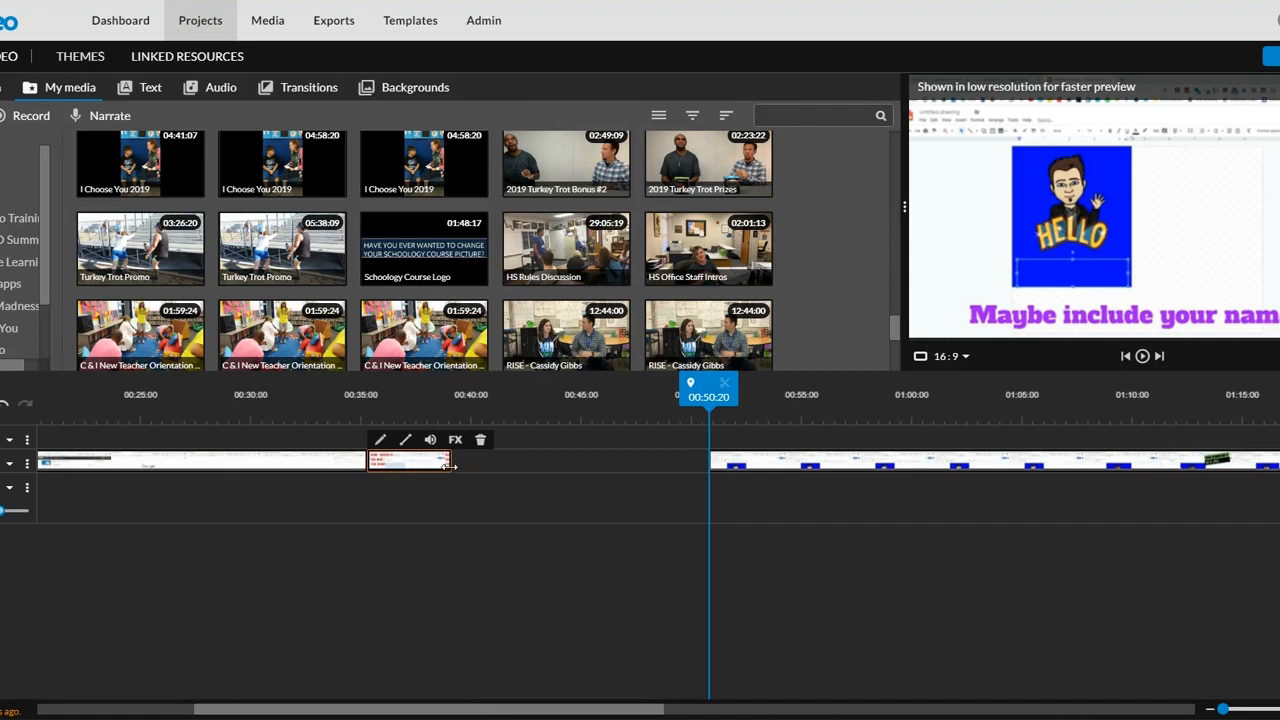
{"action": "left_click_drag", "start_coordinate": [710, 392], "coordinate": [338, 385]}
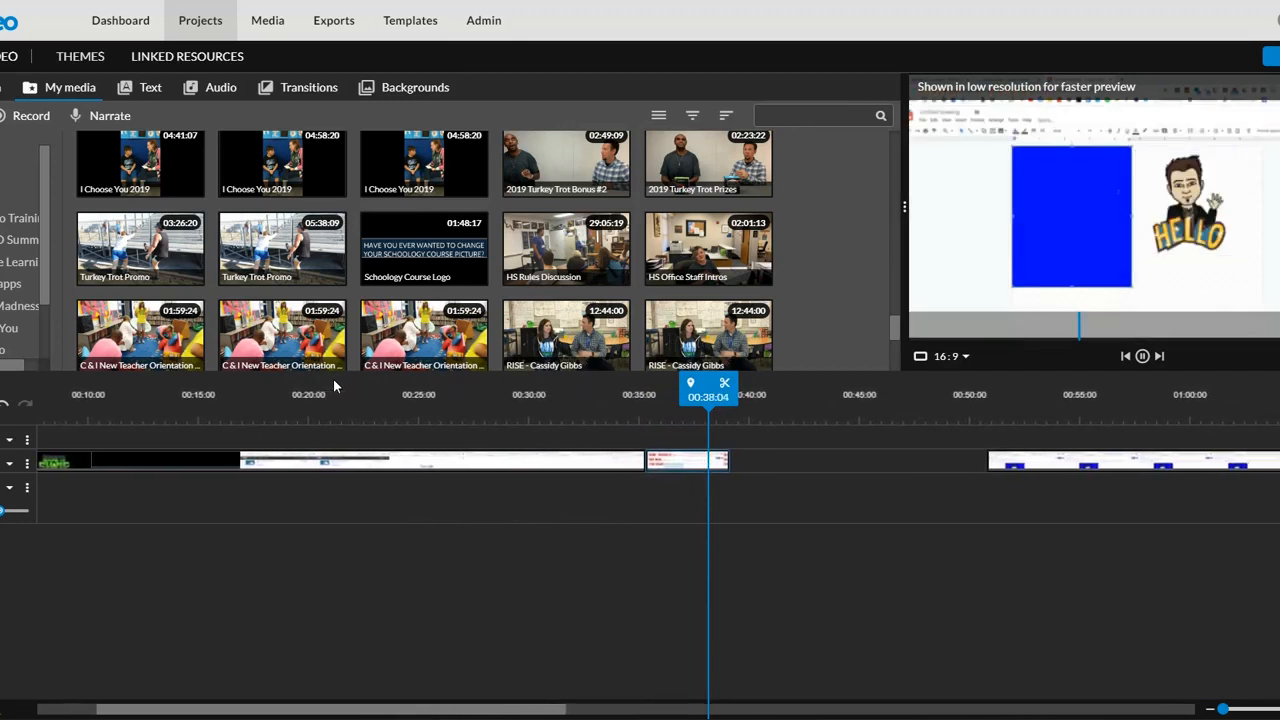
{"action": "key", "text": "space"}
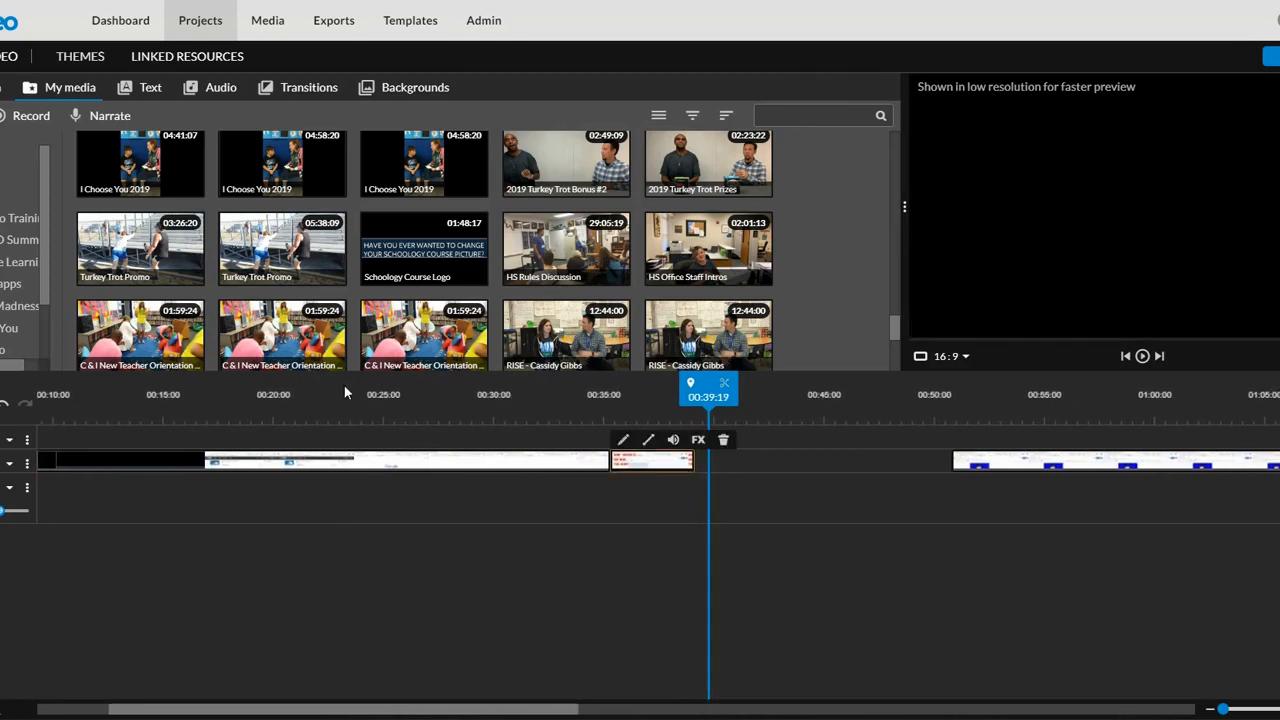
Step: Lower the middle section's playback speed so it lasts about 7.5 seconds, and save the changes
{"action": "double_click", "coordinate": [638, 461]}
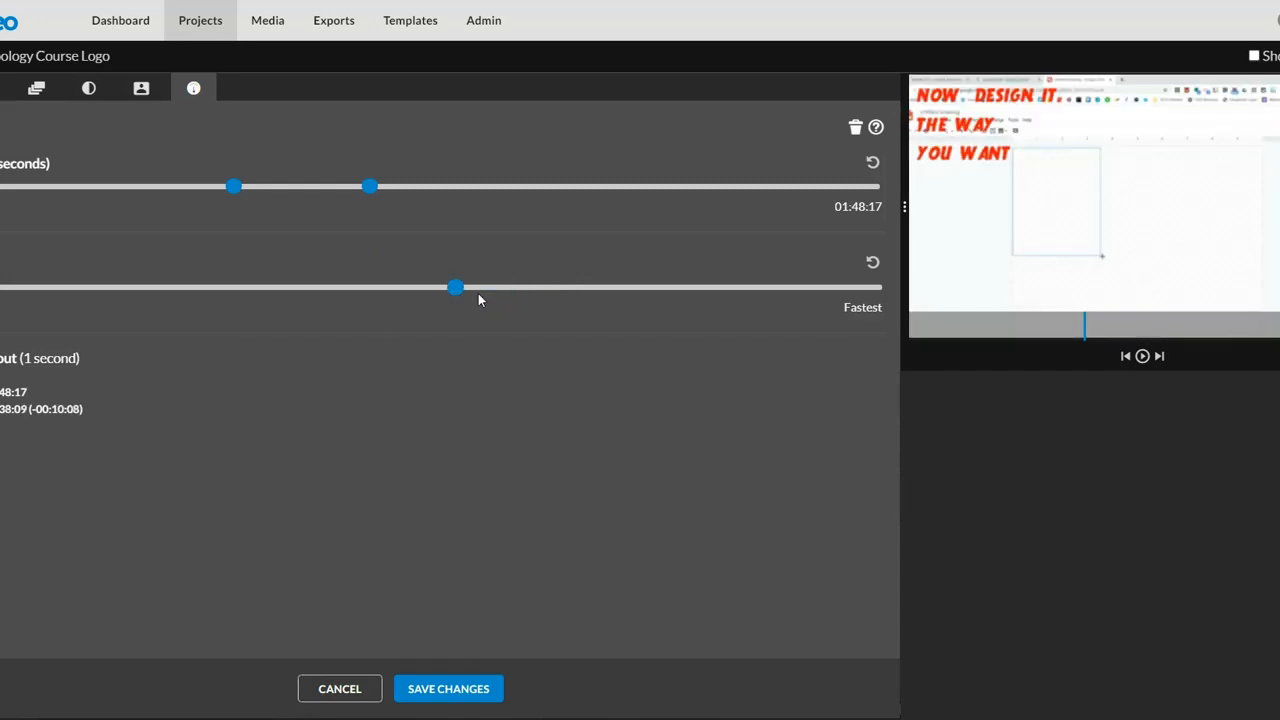
{"action": "left_click", "coordinate": [448, 689]}
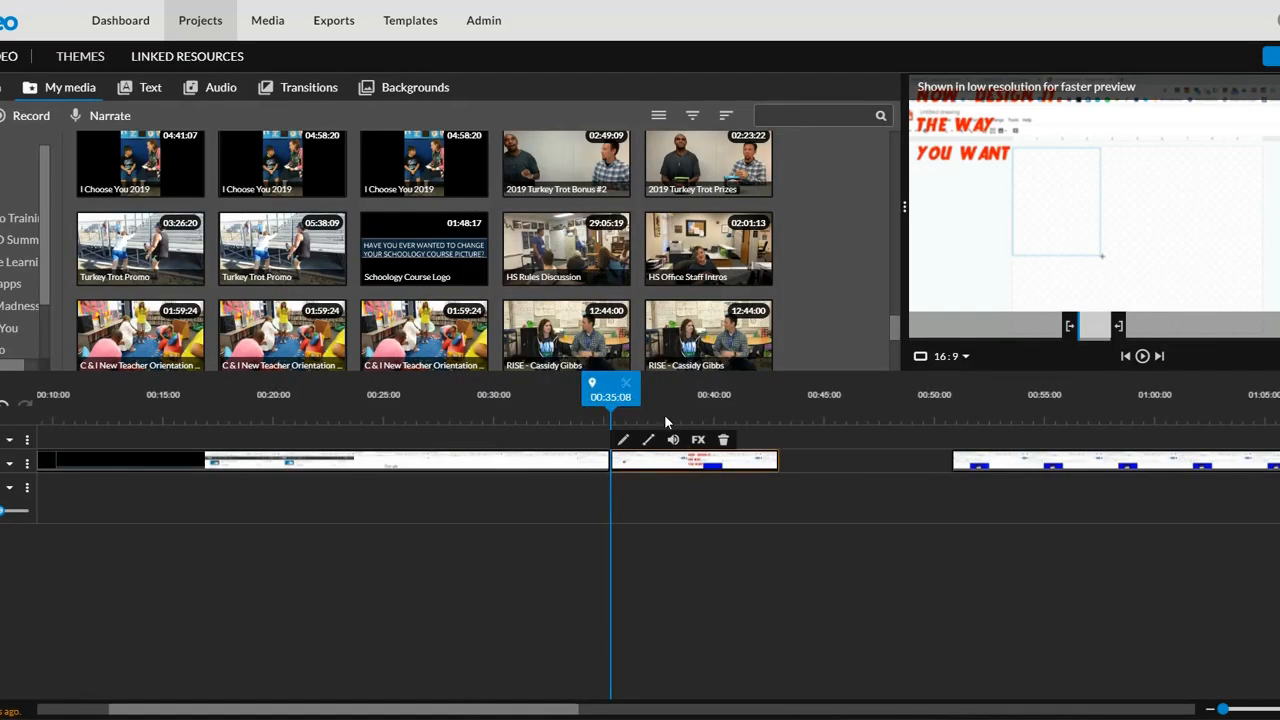
Step: Play back the sped-up middle section, and close the gap after it by moving the last section to start at about 00:43:00
{"action": "left_click_drag", "start_coordinate": [626, 394], "coordinate": [581, 391]}
{"action": "key", "text": "space"}
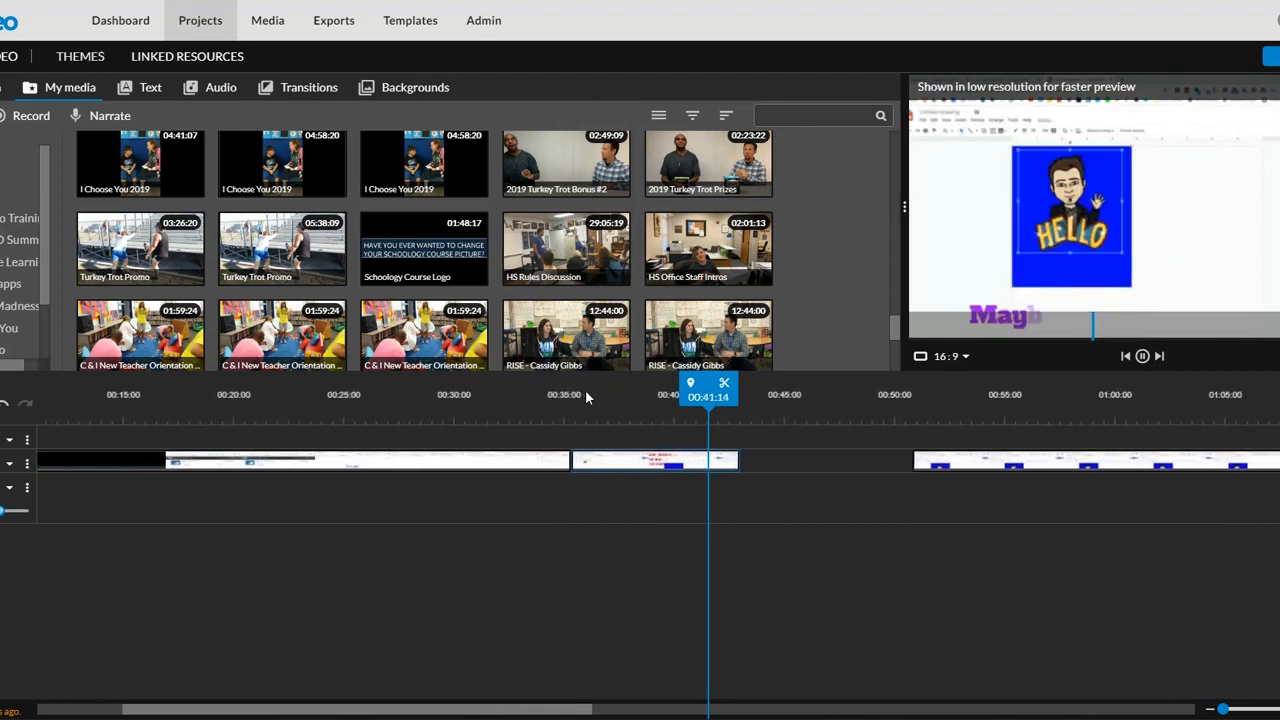
{"action": "key", "text": "space"}
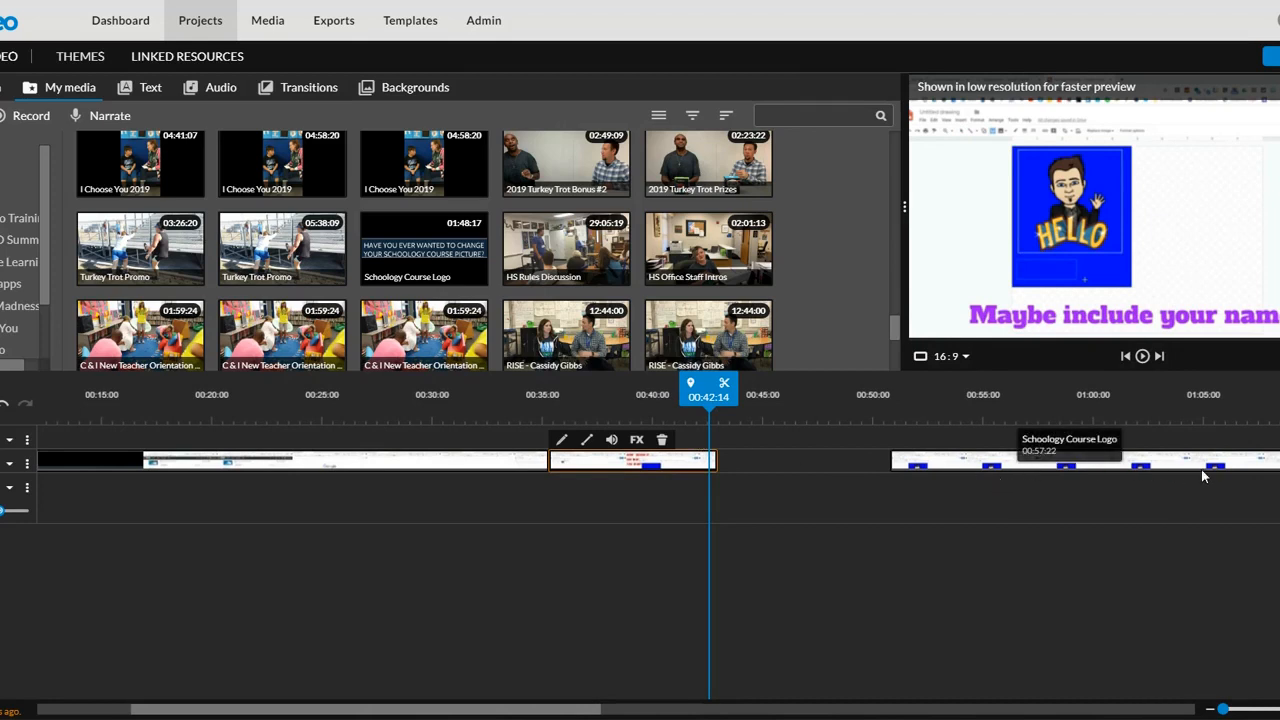
{"action": "left_click_drag", "start_coordinate": [1222, 467], "coordinate": [1043, 450]}
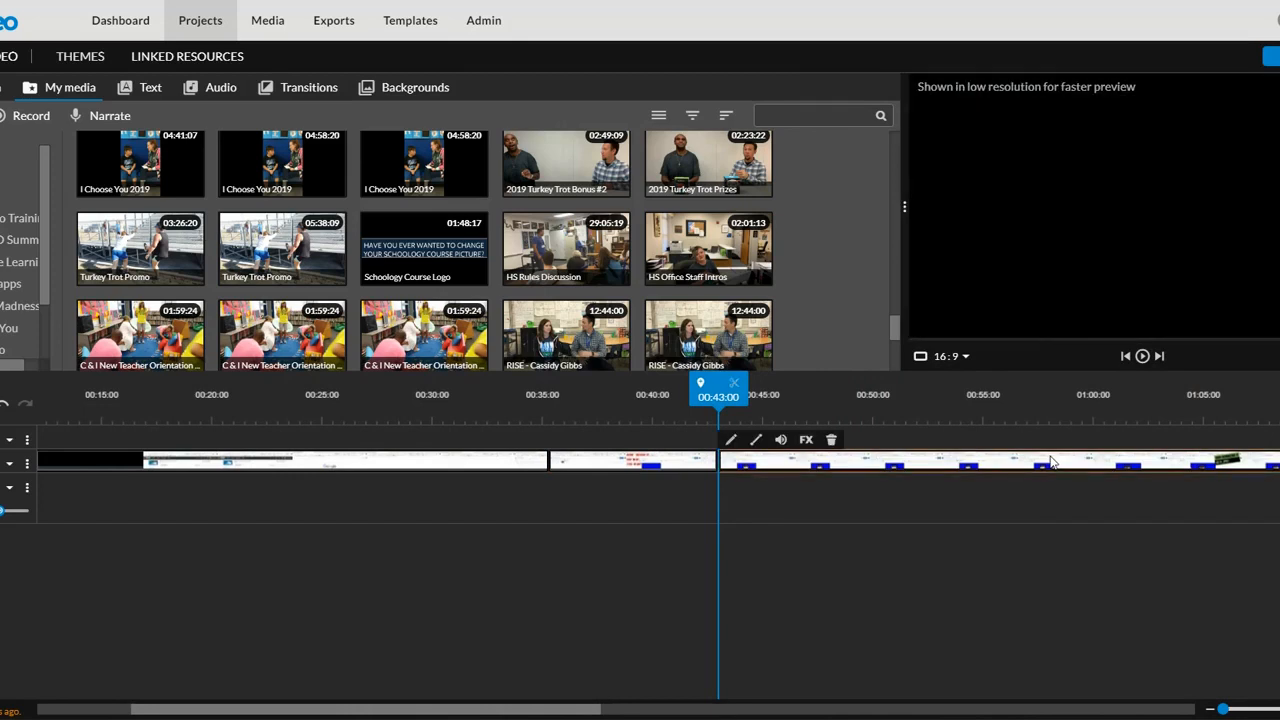
Step: Play the last section and split it at about 00:54:12, where the canvas resizing tip appears
{"action": "left_click_drag", "start_coordinate": [718, 390], "coordinate": [501, 404]}
{"action": "key", "text": "space"}
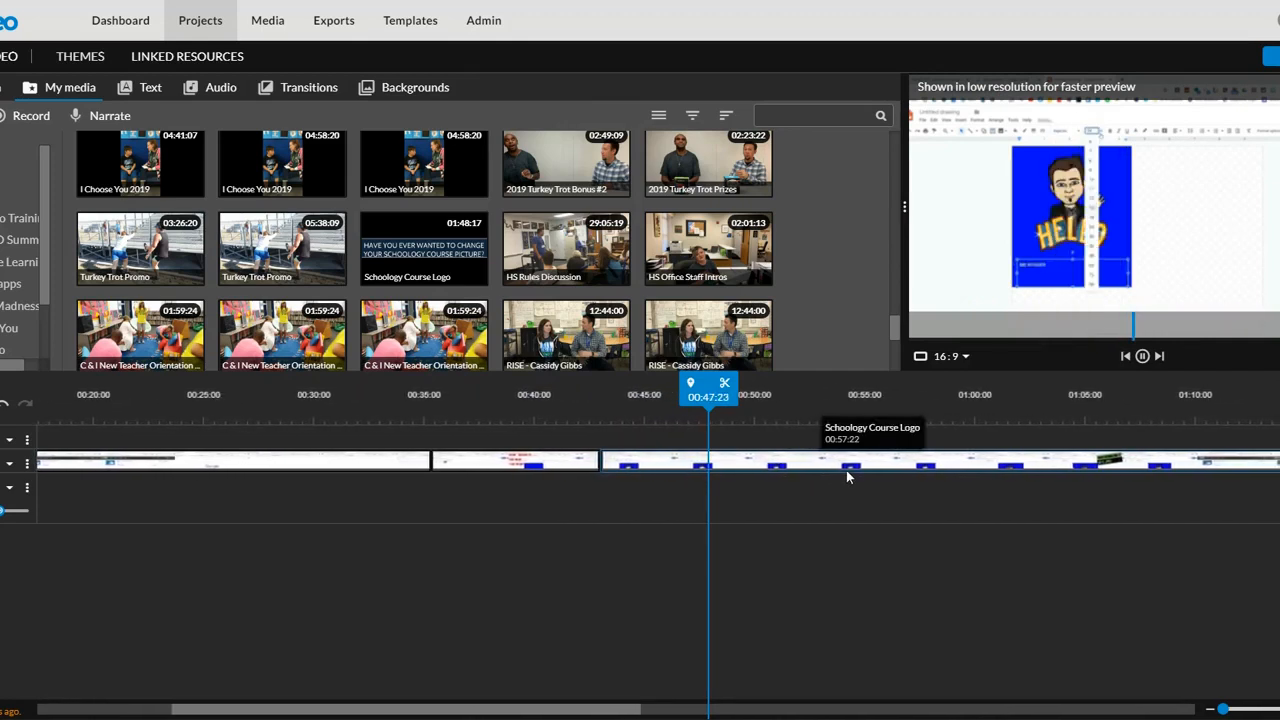
{"action": "left_click", "coordinate": [769, 470]}
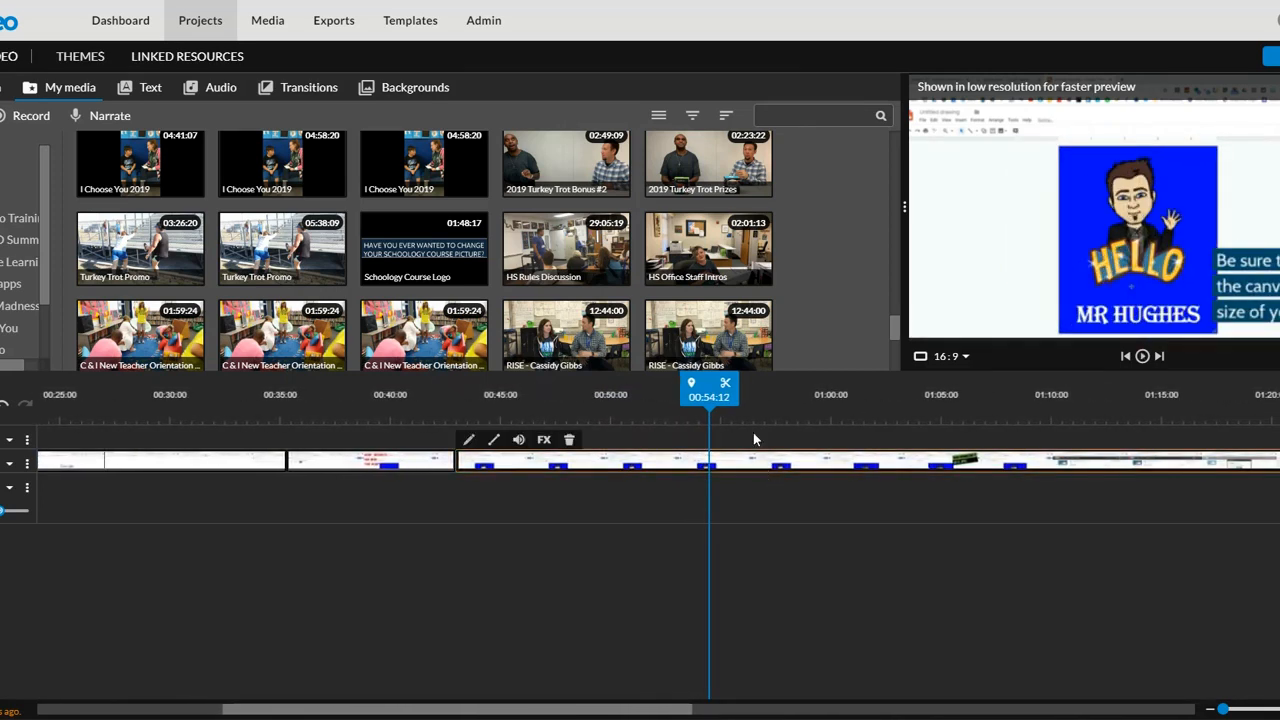
{"action": "left_click", "coordinate": [726, 388]}
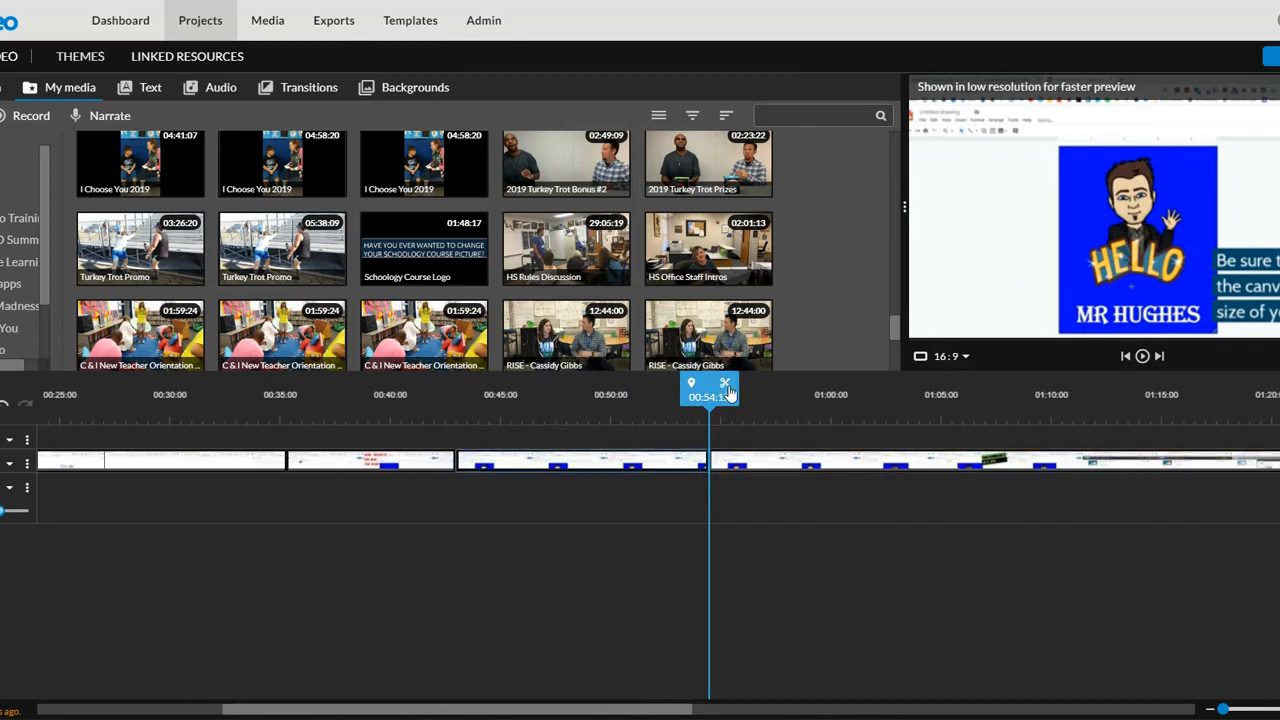
Step: Move the remainder to the upper video track, slow the section before the split to about 23 seconds long, and save the changes
{"action": "left_click_drag", "start_coordinate": [789, 466], "coordinate": [800, 449]}
{"action": "double_click", "coordinate": [636, 464]}
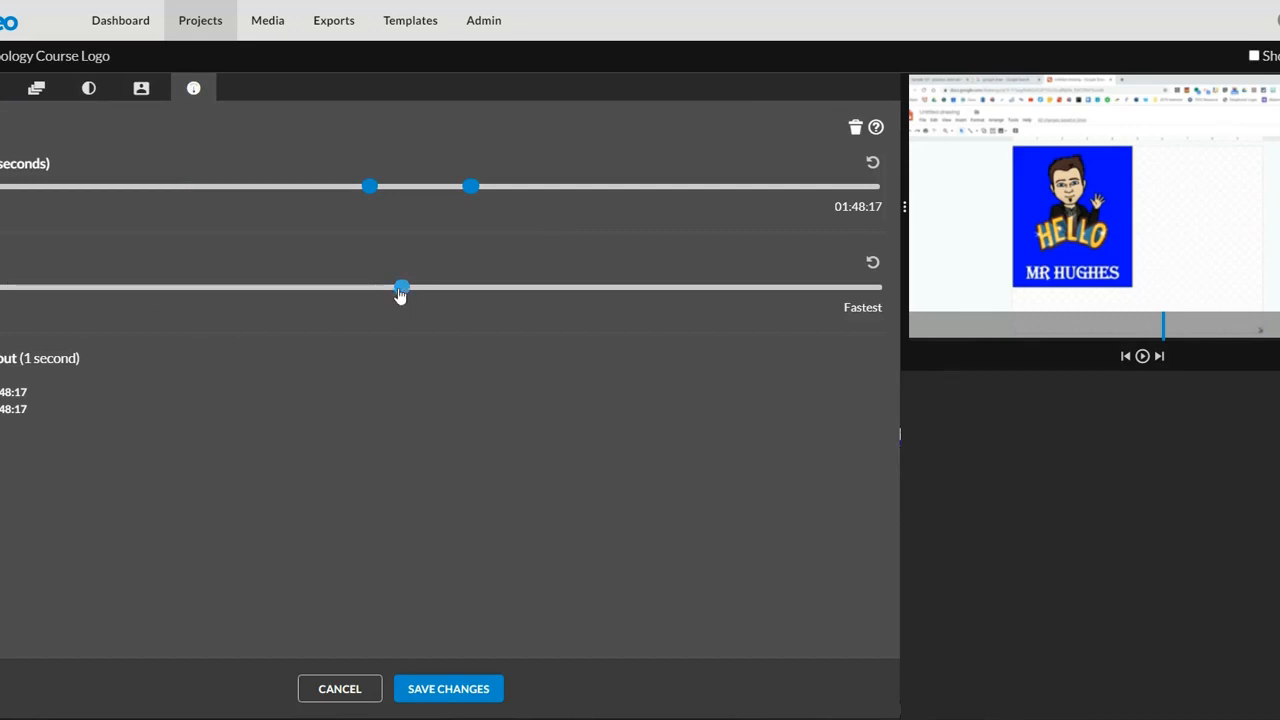
{"action": "left_click", "coordinate": [356, 289]}
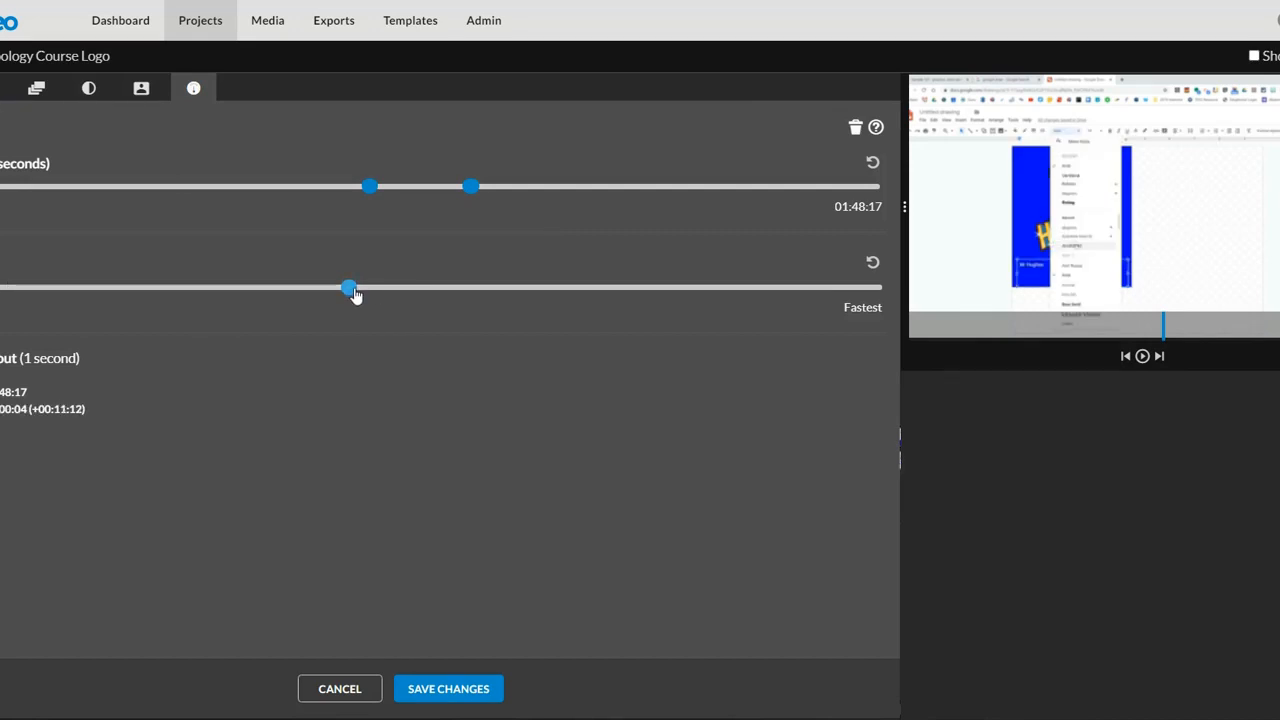
{"action": "left_click", "coordinate": [470, 688]}
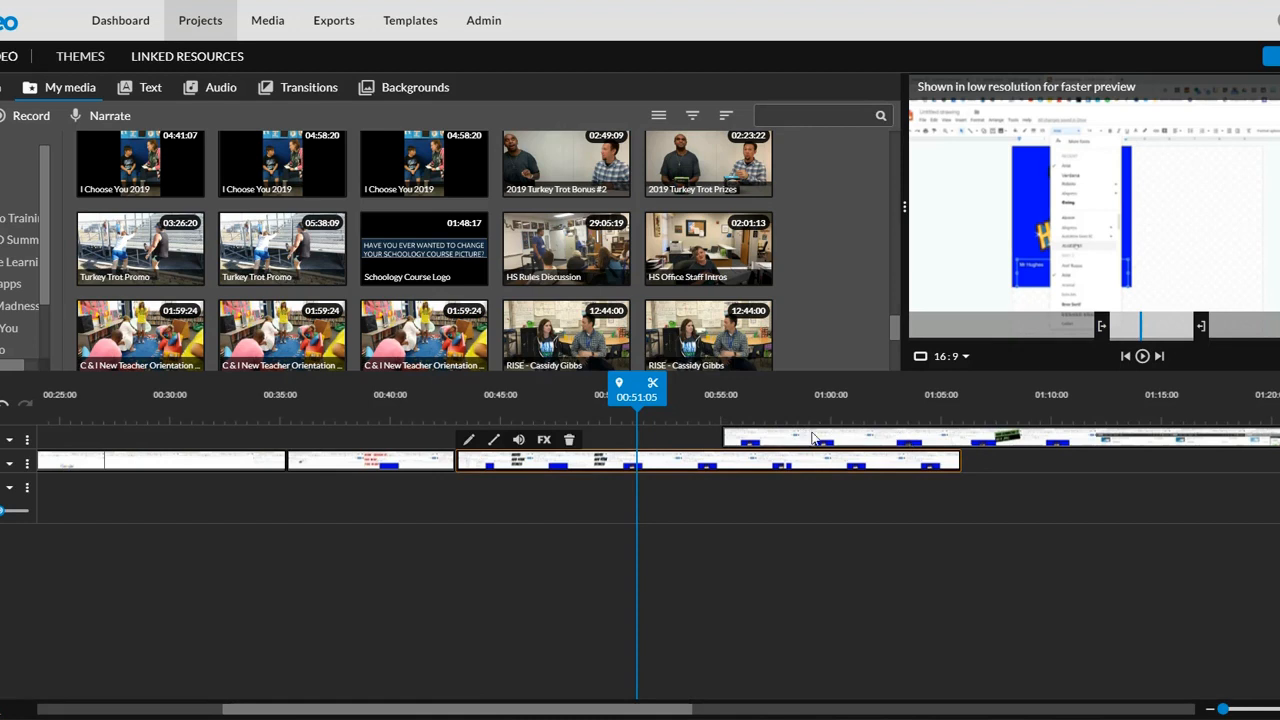
Step: Move the remaining section to start right after the slowed section at about 01:06, and play back the slowed section
{"action": "left_click_drag", "start_coordinate": [785, 446], "coordinate": [1018, 440]}
{"action": "left_click_drag", "start_coordinate": [956, 394], "coordinate": [445, 393]}
{"action": "key", "text": "space"}
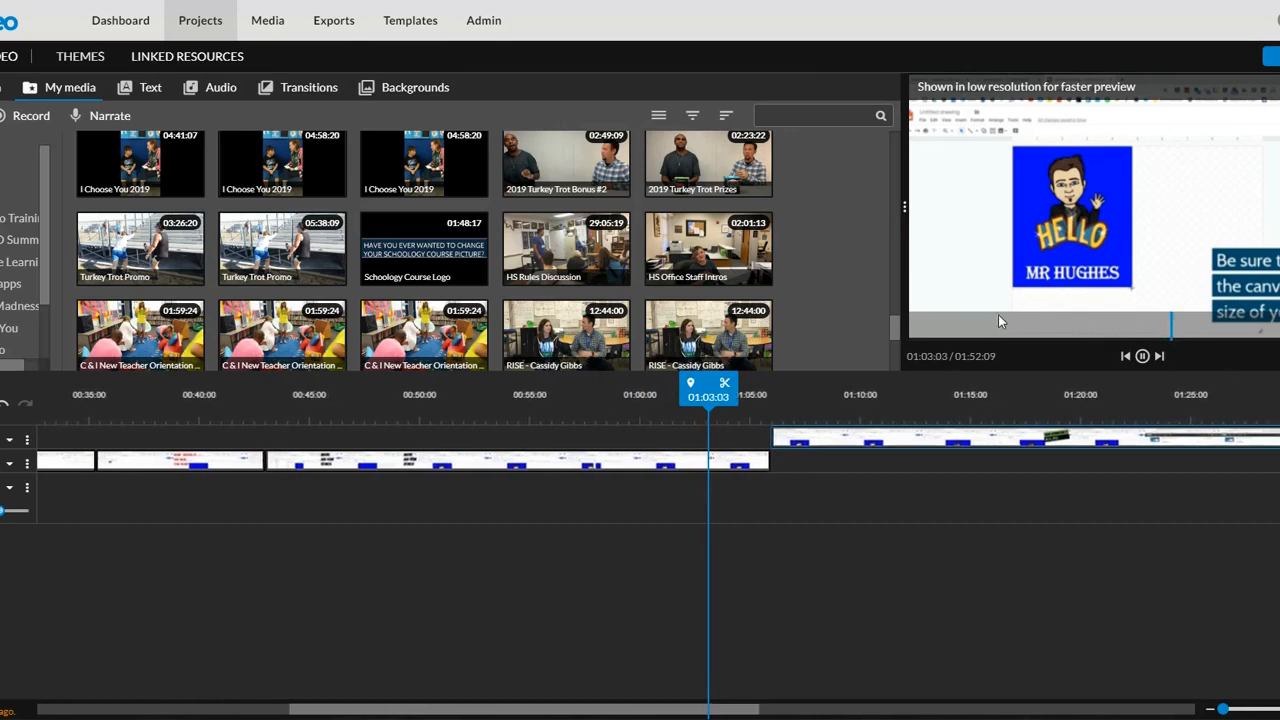
{"action": "key", "text": "space"}
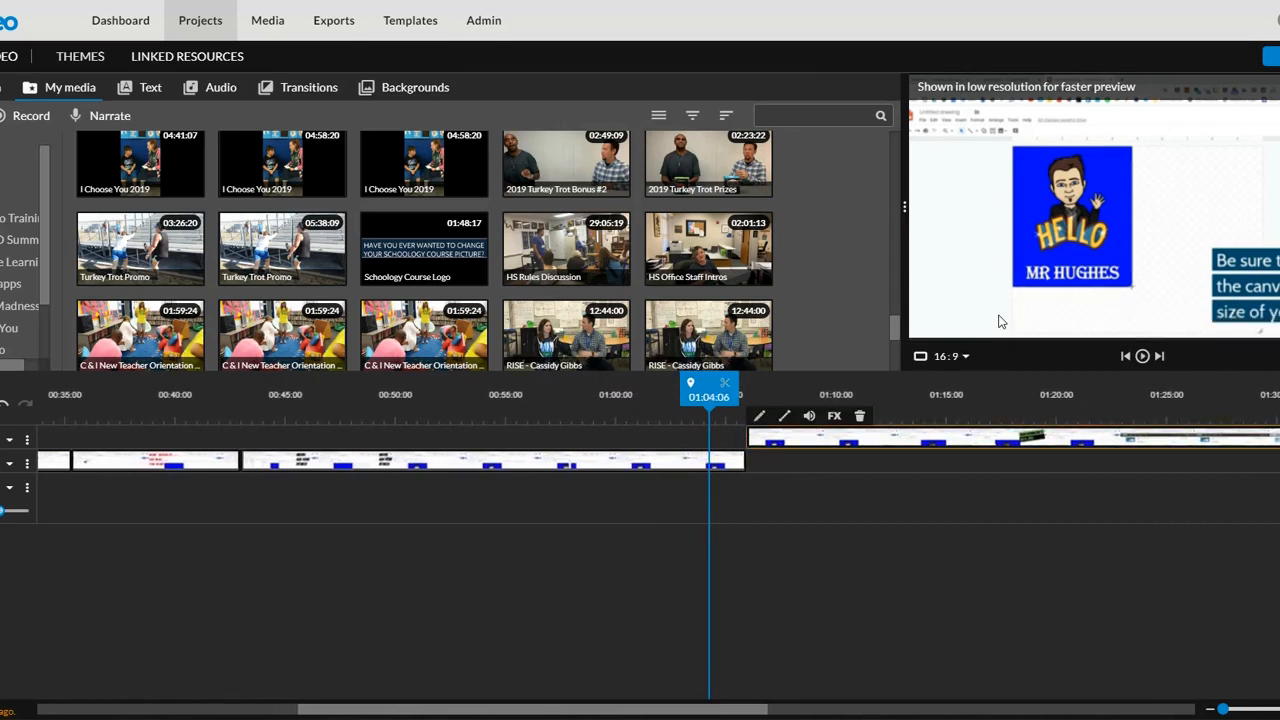
Step: Play on into the remaining section, and move it back down to the main video track behind the slowed section
{"action": "key", "text": "space"}
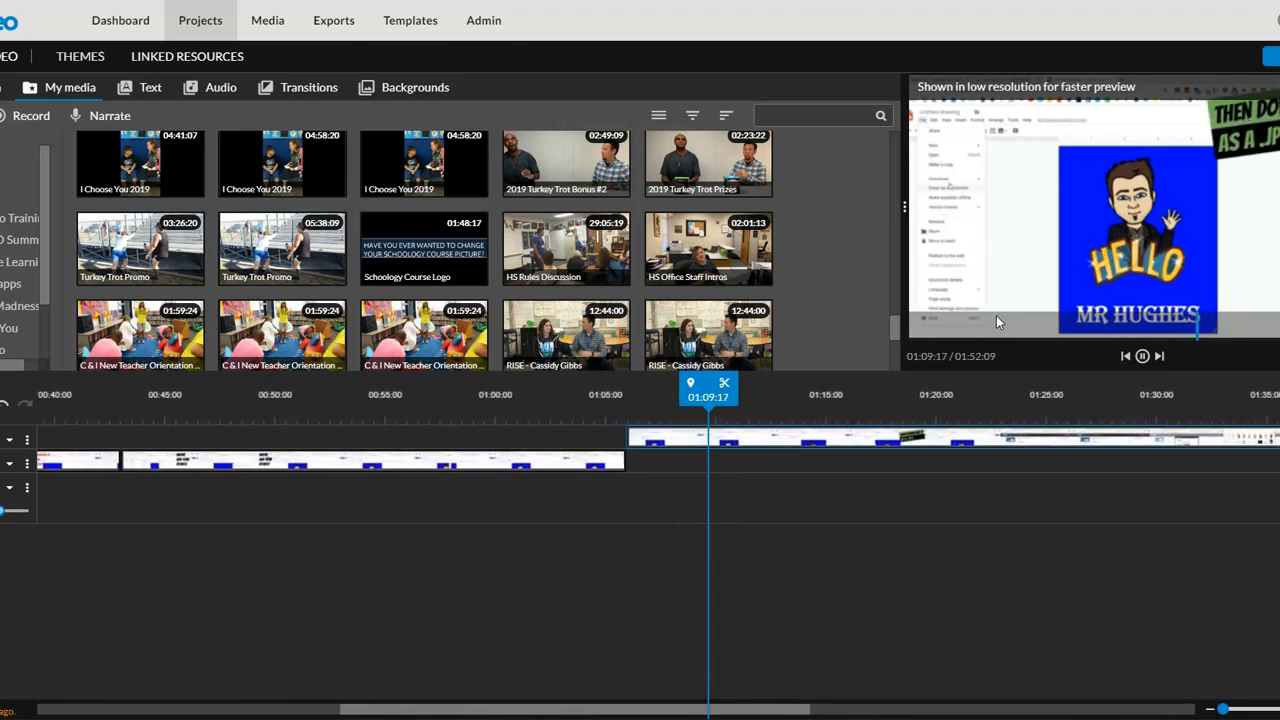
{"action": "key", "text": "space"}
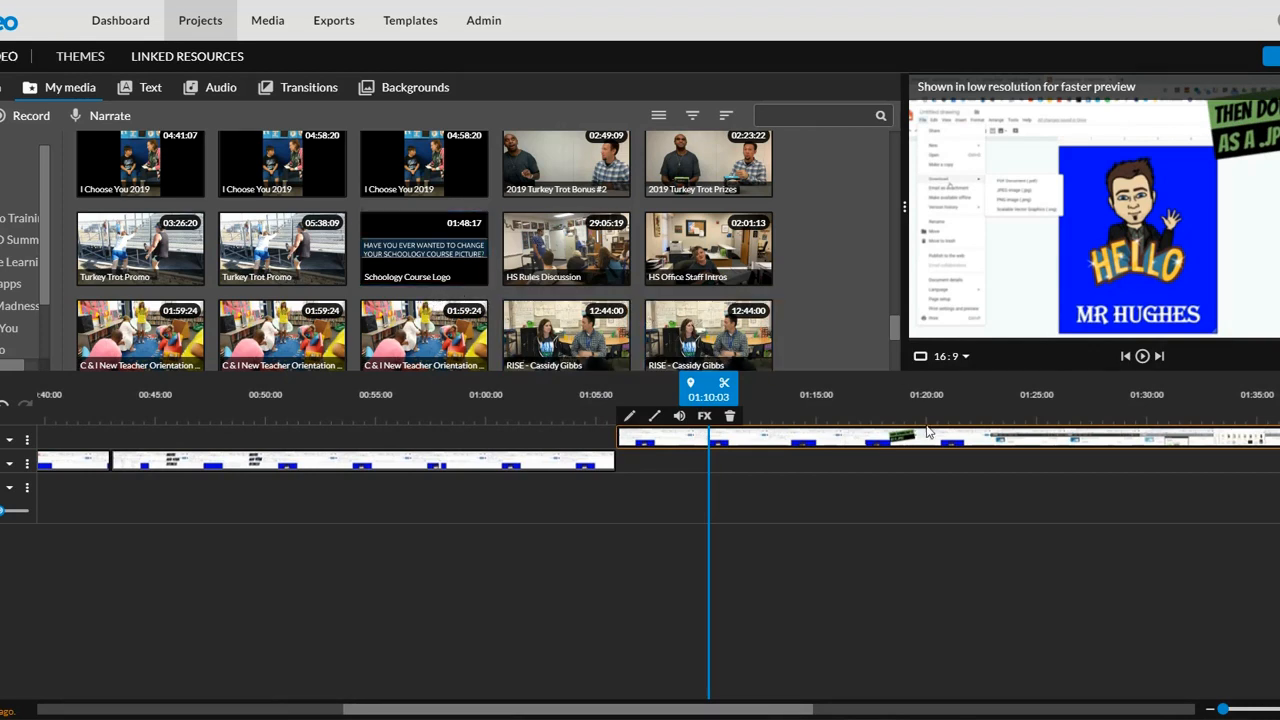
{"action": "left_click_drag", "start_coordinate": [880, 440], "coordinate": [872, 456]}
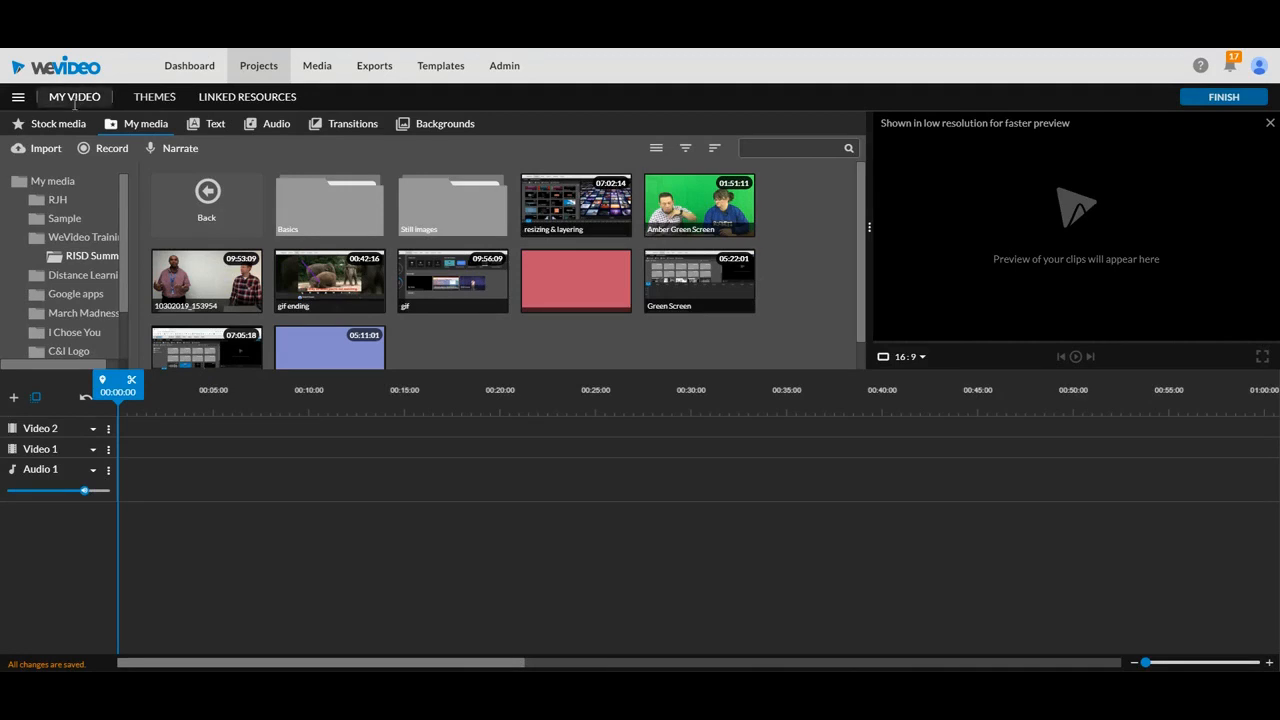
Step: Open the stock media library, view its media type options, and search it for "celebration"
{"action": "left_click", "coordinate": [57, 128]}
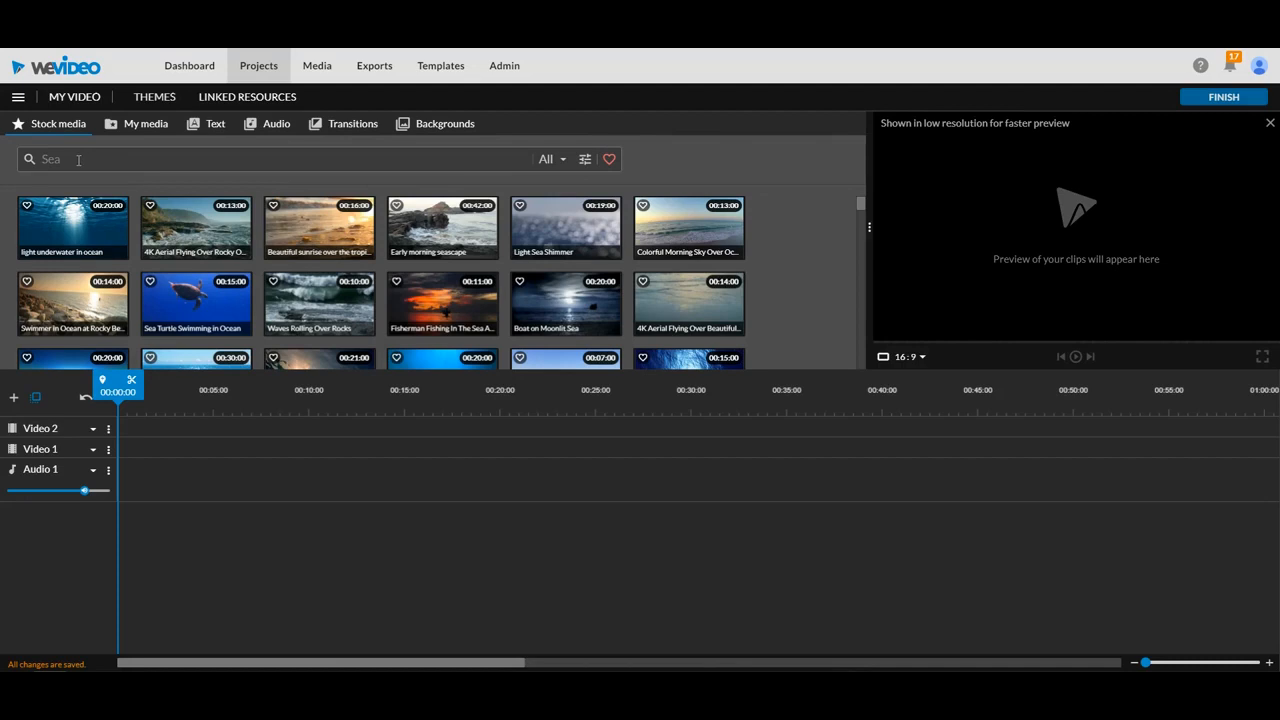
{"action": "left_click", "coordinate": [565, 160]}
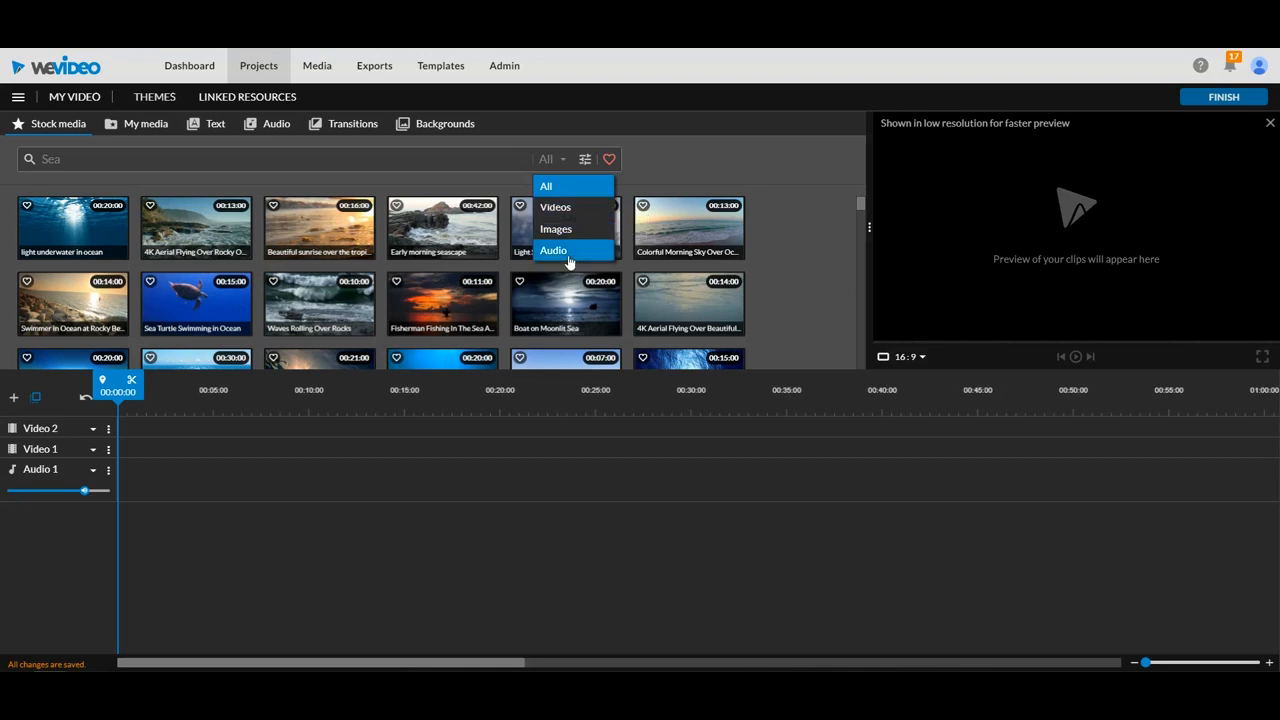
{"action": "left_click", "coordinate": [303, 156]}
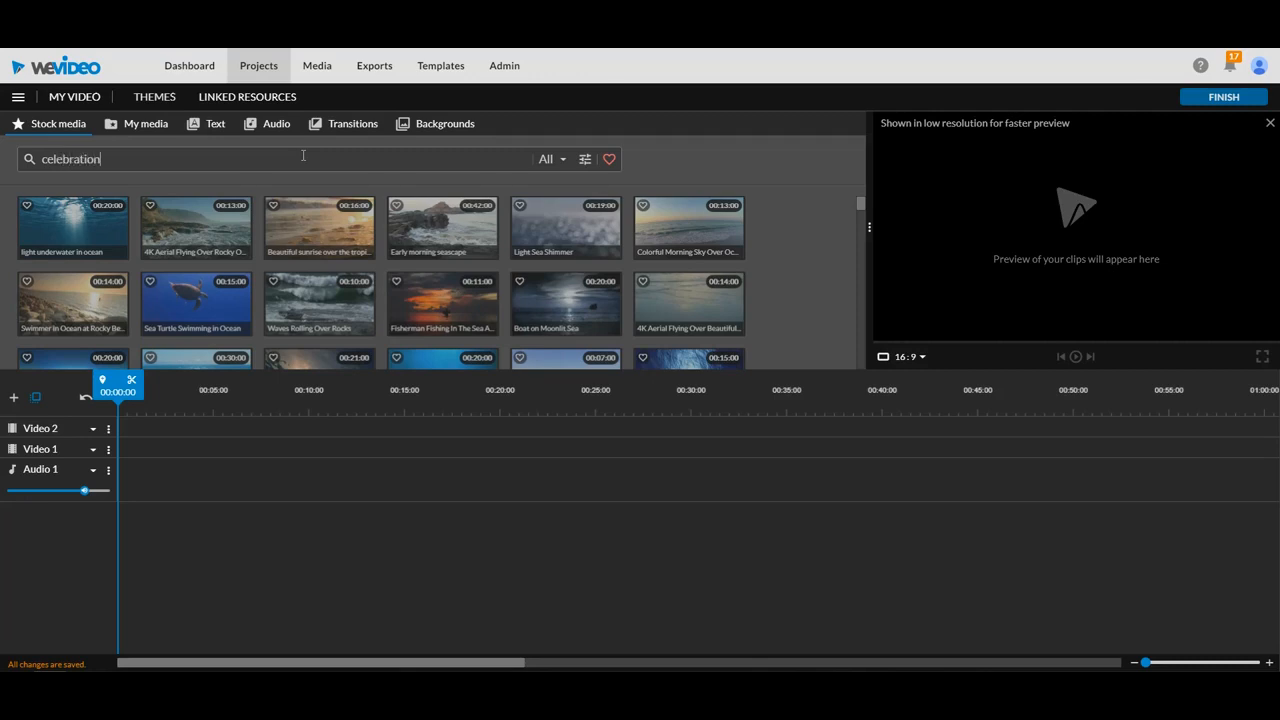
{"action": "type", "text": "celebration"}
{"action": "key", "text": "Return"}
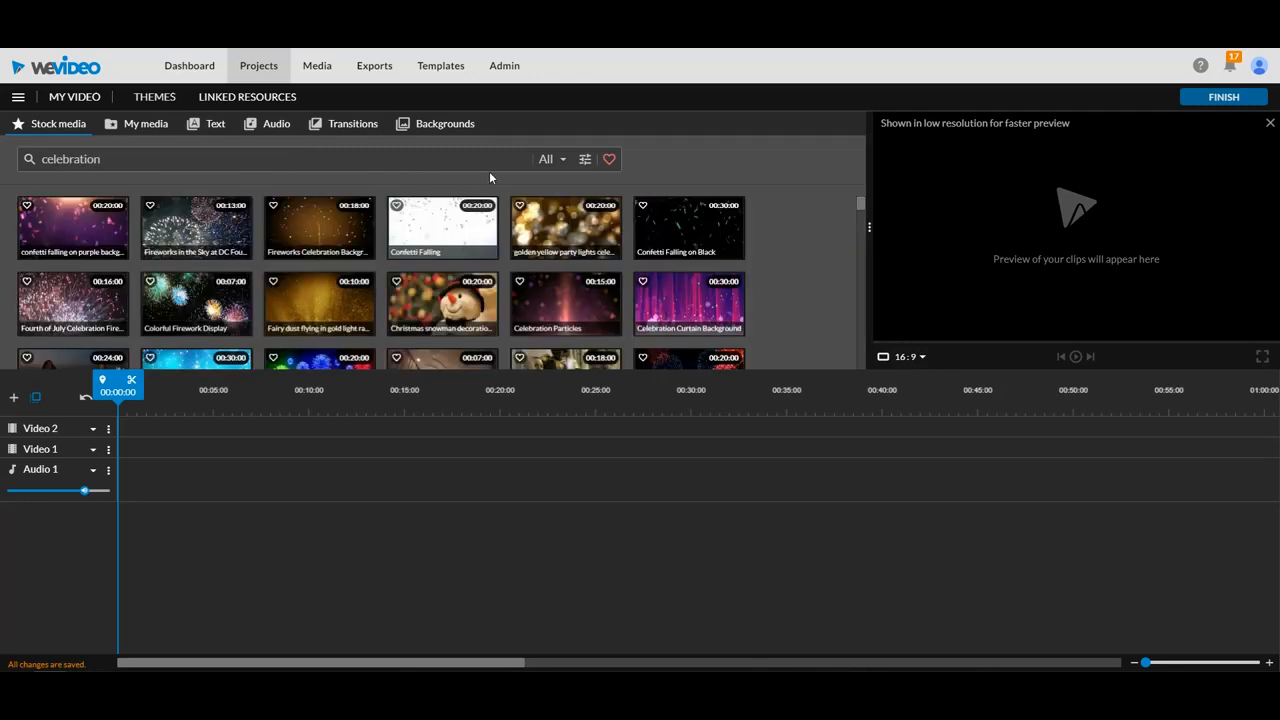
Step: Filter the celebration results to Videos, browse them, and switch the filter to Images
{"action": "left_click", "coordinate": [562, 164]}
{"action": "left_click", "coordinate": [567, 208]}
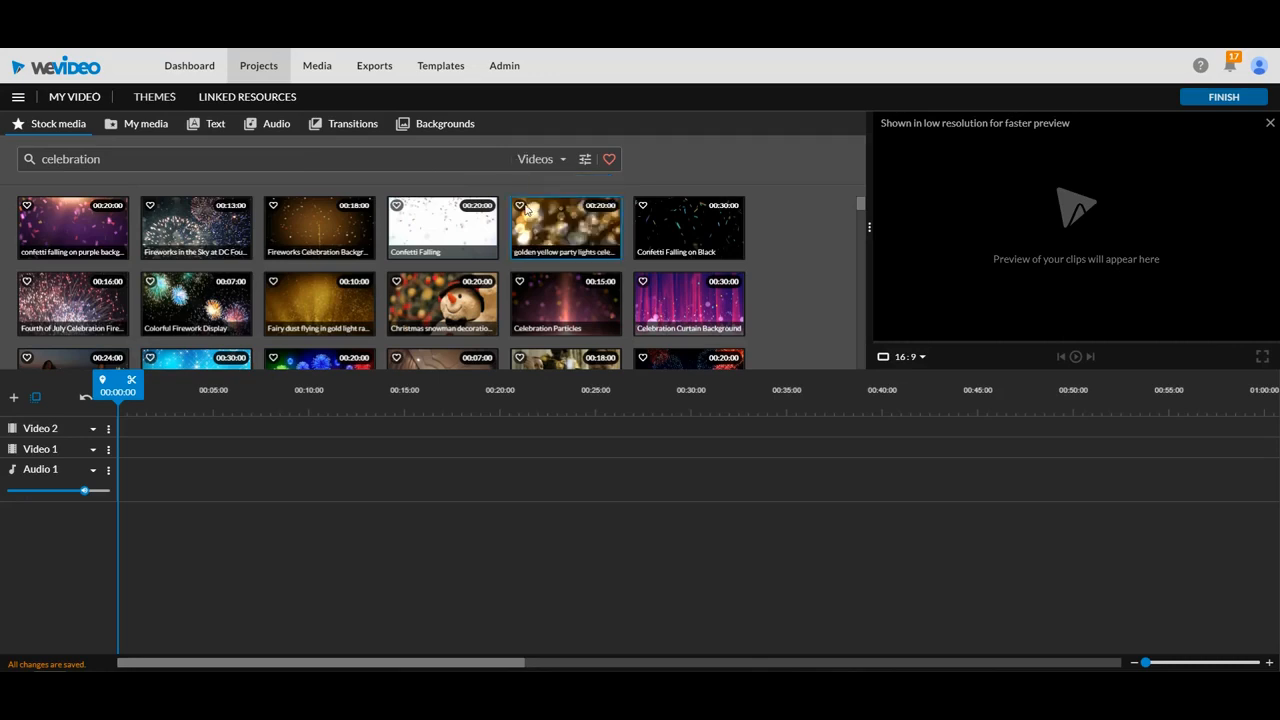
{"action": "scroll", "coordinate": [222, 261], "scroll_direction": "down", "scroll_amount": 5}
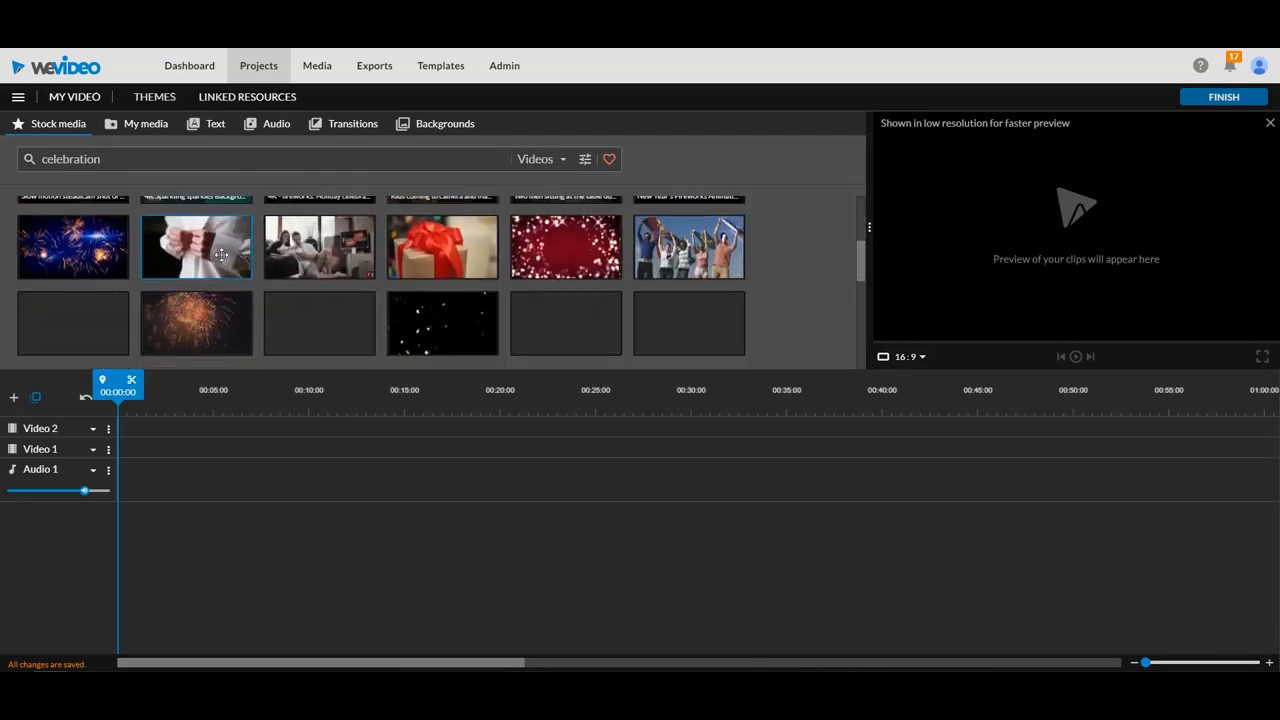
{"action": "scroll", "coordinate": [222, 261], "scroll_direction": "down", "scroll_amount": 6}
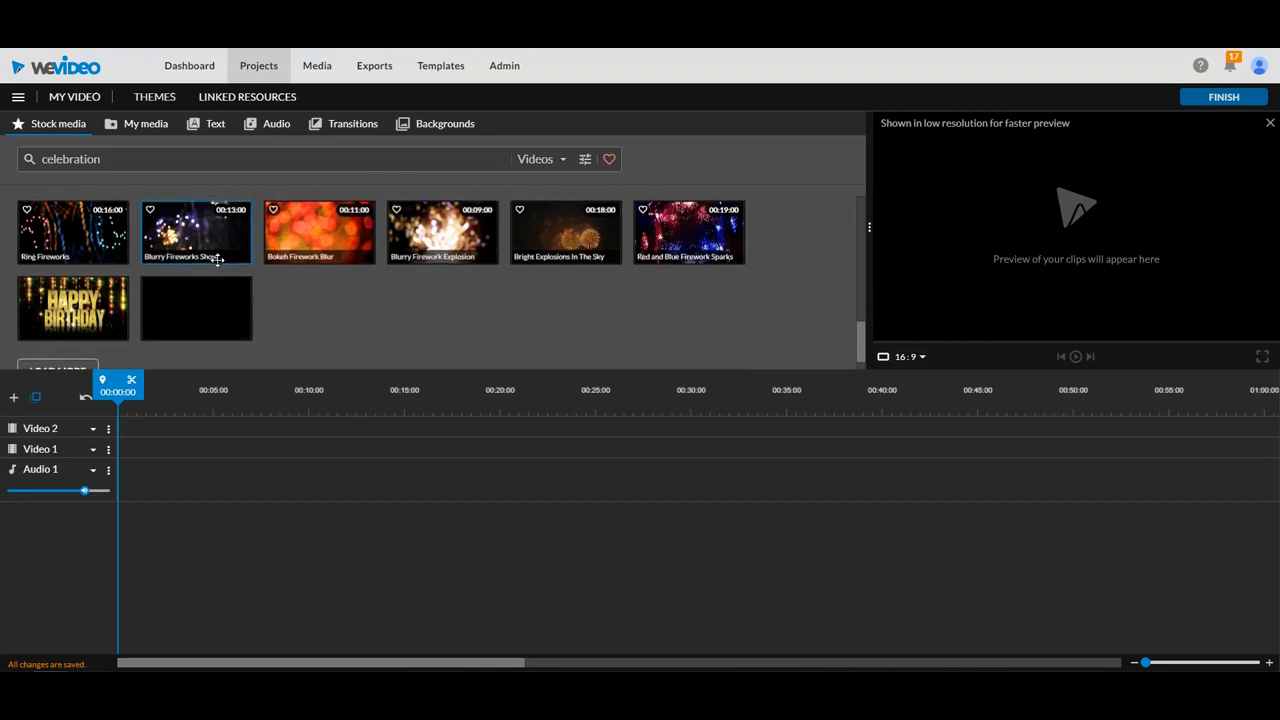
{"action": "scroll", "coordinate": [219, 266], "scroll_direction": "up", "scroll_amount": 6}
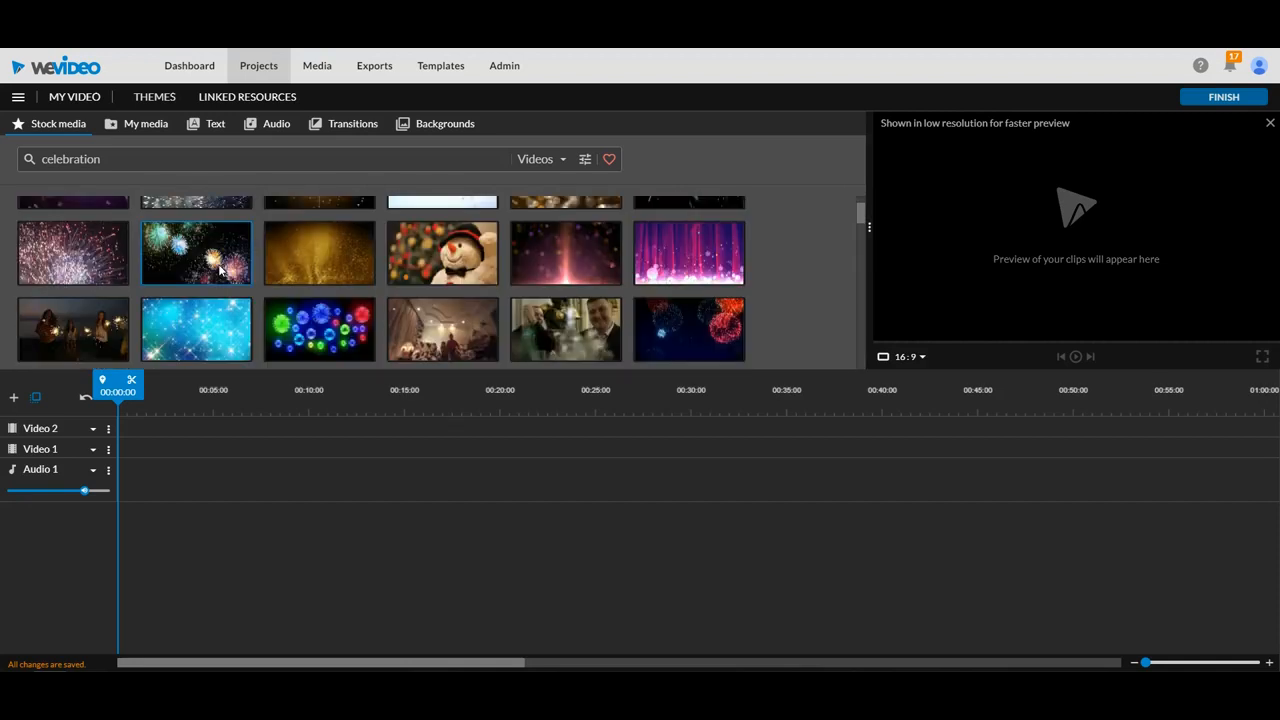
{"action": "left_click", "coordinate": [563, 161]}
{"action": "left_click", "coordinate": [534, 229]}
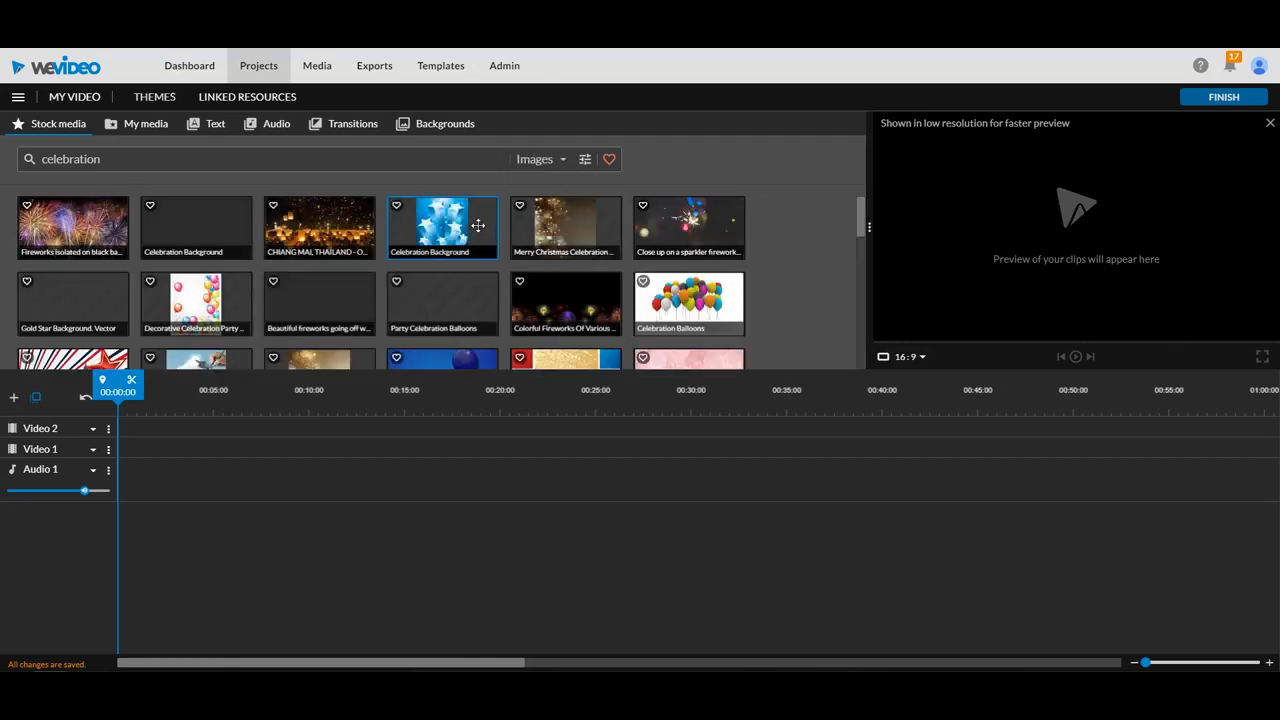
Step: Filter the celebration results to Audio and browse the available music tracks
{"action": "left_click", "coordinate": [560, 162]}
{"action": "left_click", "coordinate": [535, 250]}
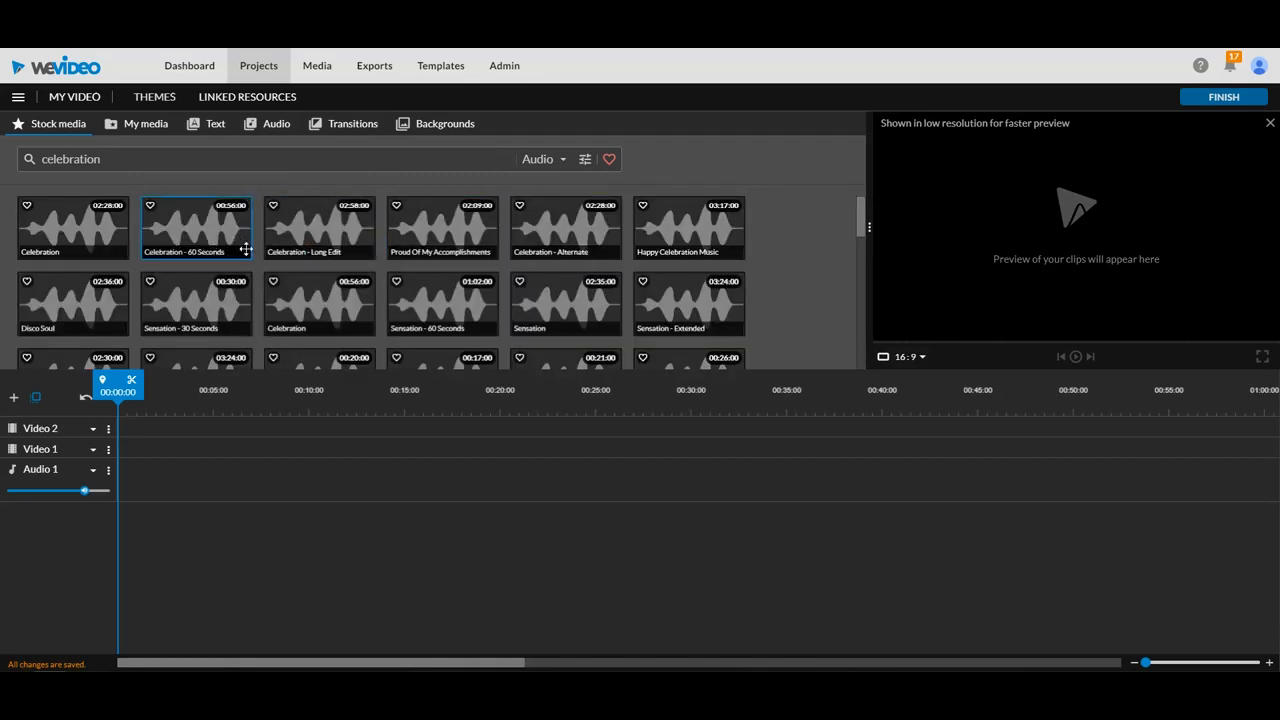
{"action": "scroll", "coordinate": [363, 248], "scroll_direction": "down", "scroll_amount": 3}
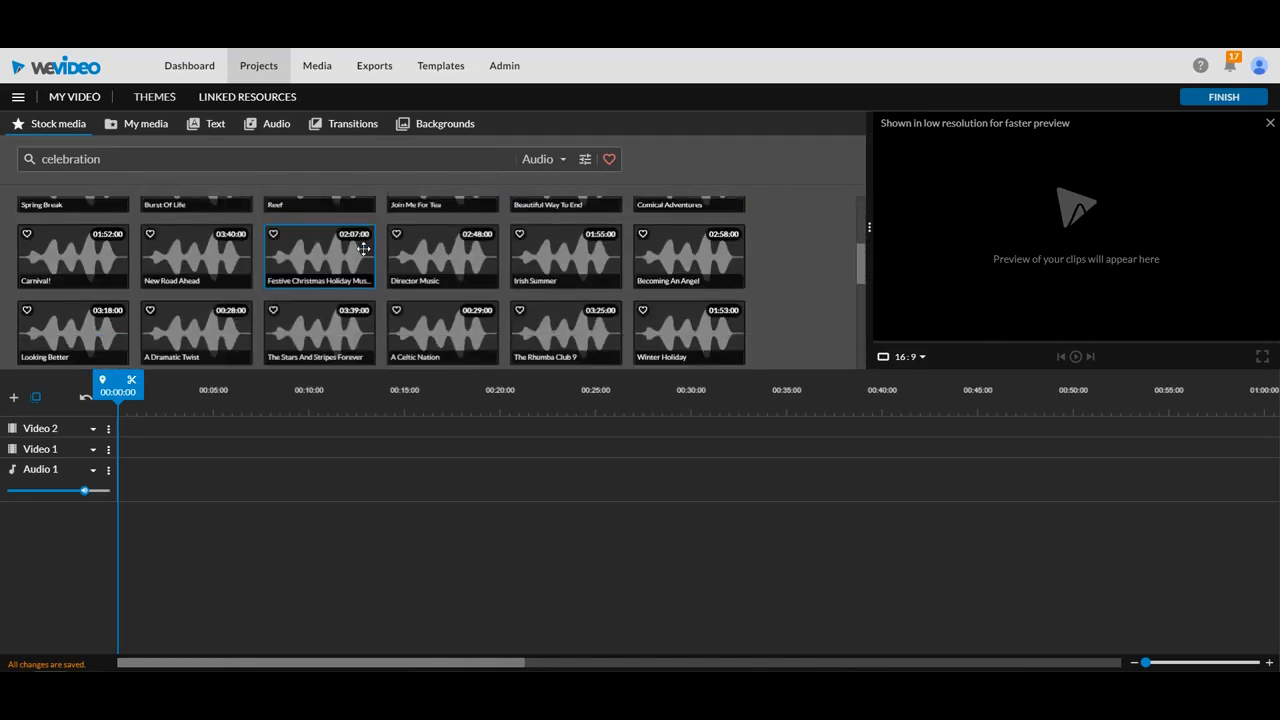
{"action": "scroll", "coordinate": [363, 248], "scroll_direction": "down", "scroll_amount": 5}
{"action": "scroll", "coordinate": [357, 255], "scroll_direction": "down", "scroll_amount": 3}
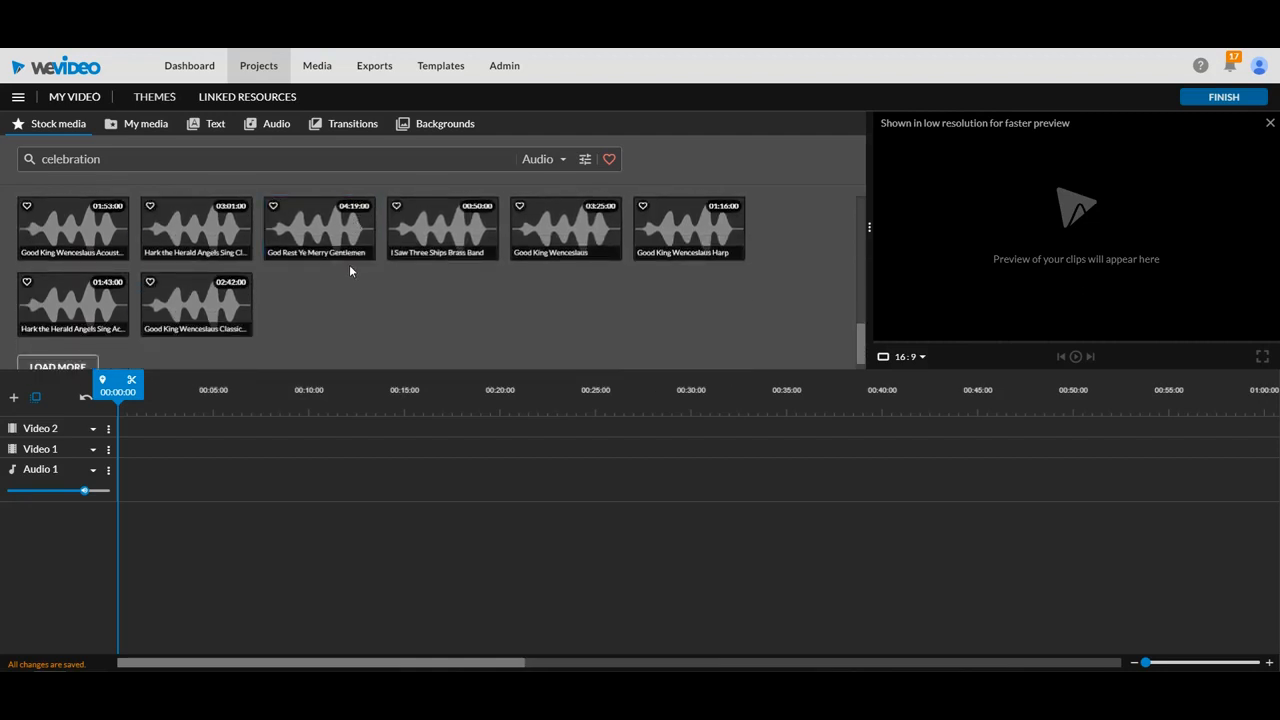
{"action": "scroll", "coordinate": [349, 264], "scroll_direction": "up", "scroll_amount": 10}
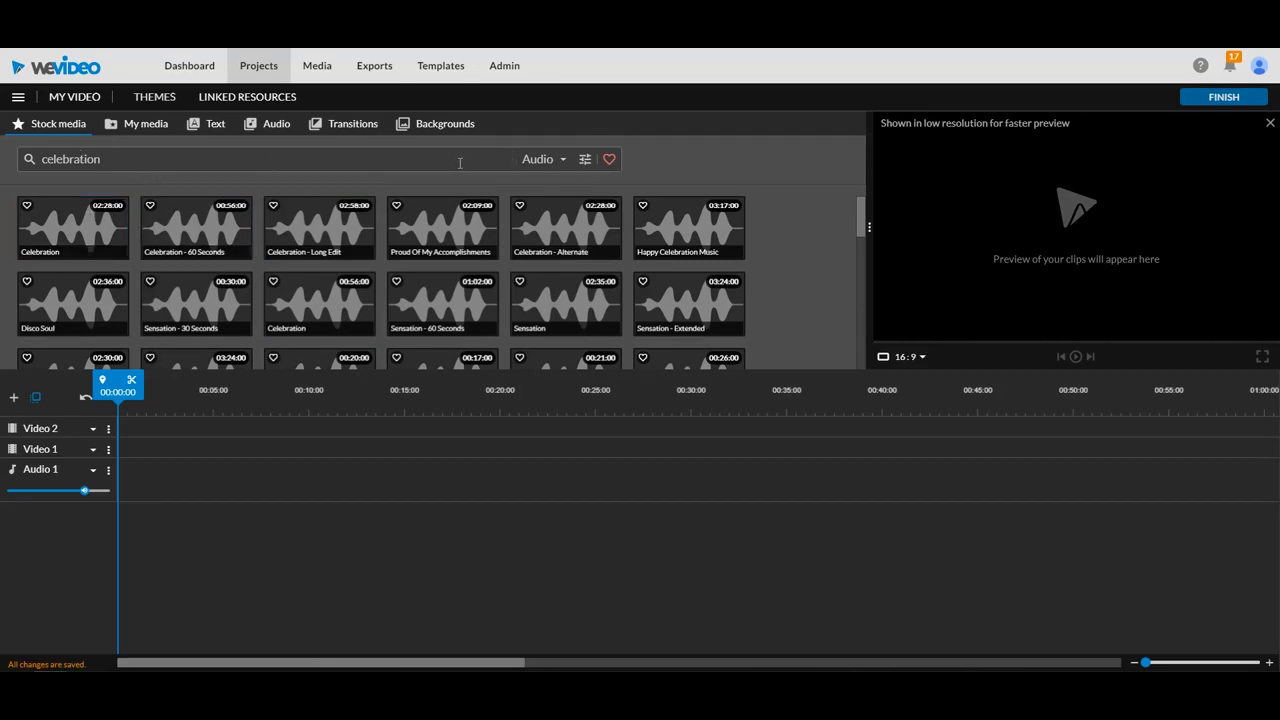
Step: Search the stock media for "science", filter the results to Videos, and browse them
{"action": "key", "text": "ctrl+a"}
{"action": "key", "text": "BackSpace"}
{"action": "type", "text": "science"}
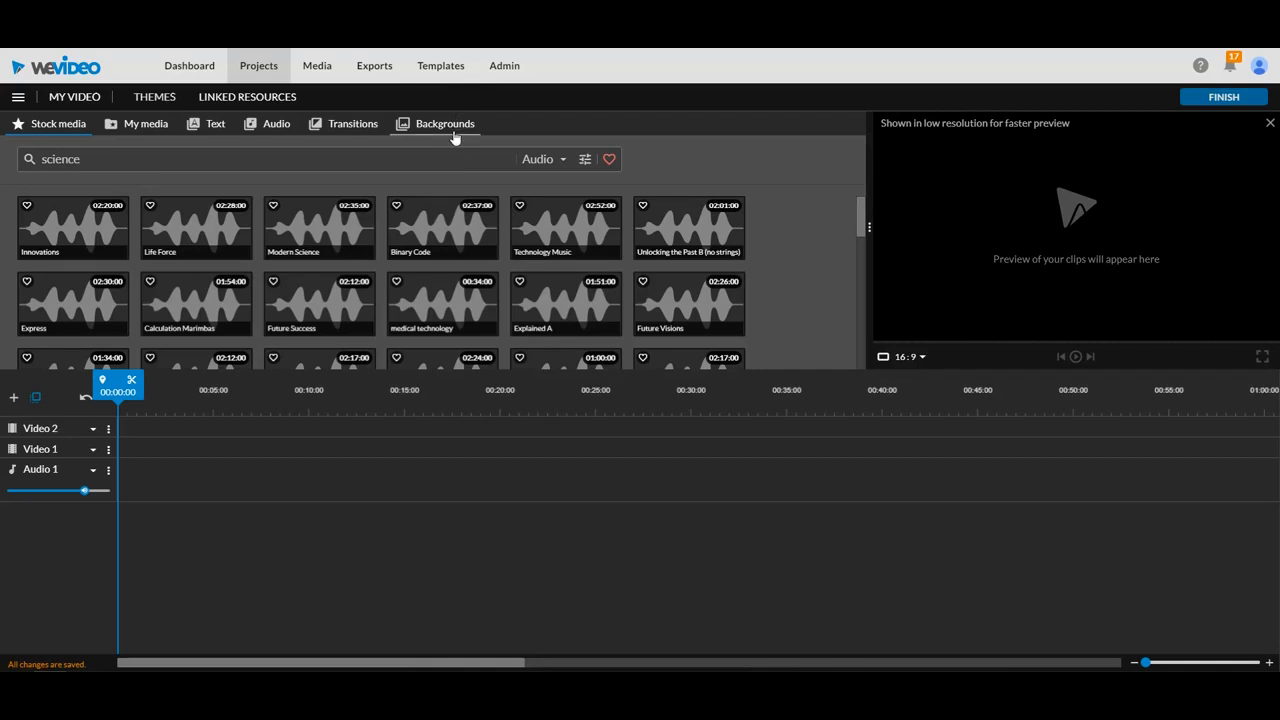
{"action": "left_click", "coordinate": [555, 162]}
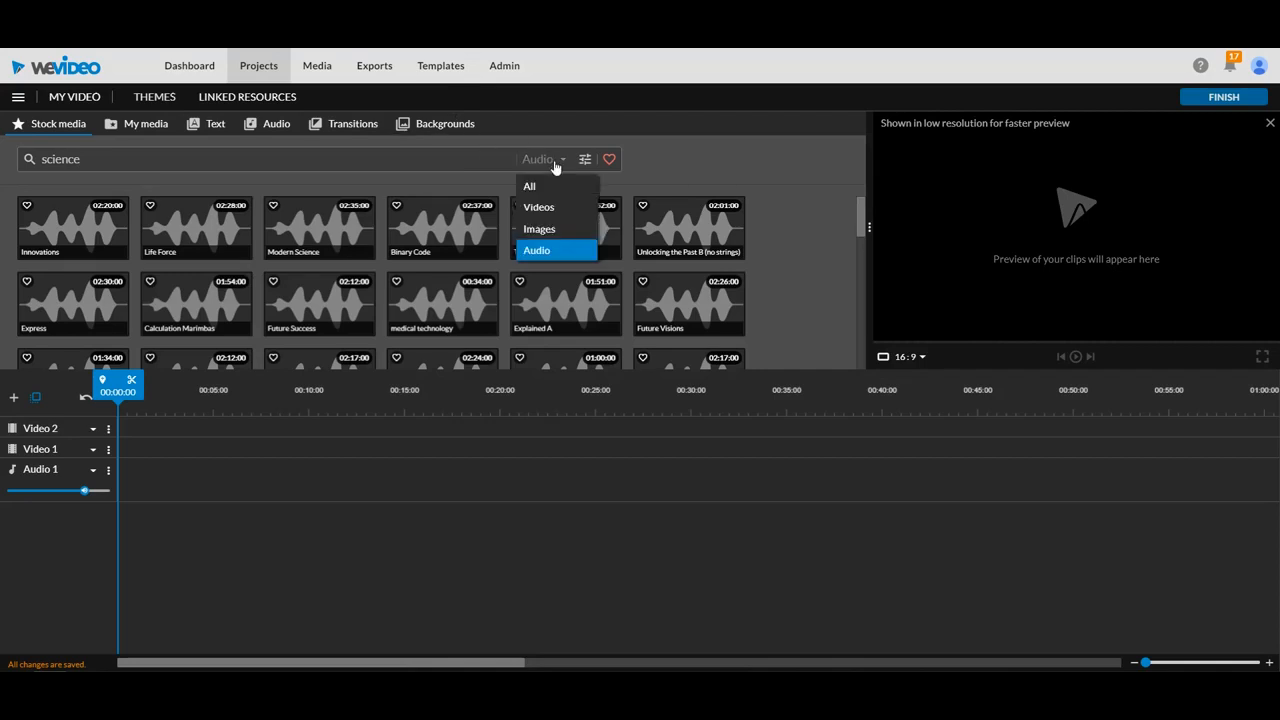
{"action": "left_click", "coordinate": [550, 206]}
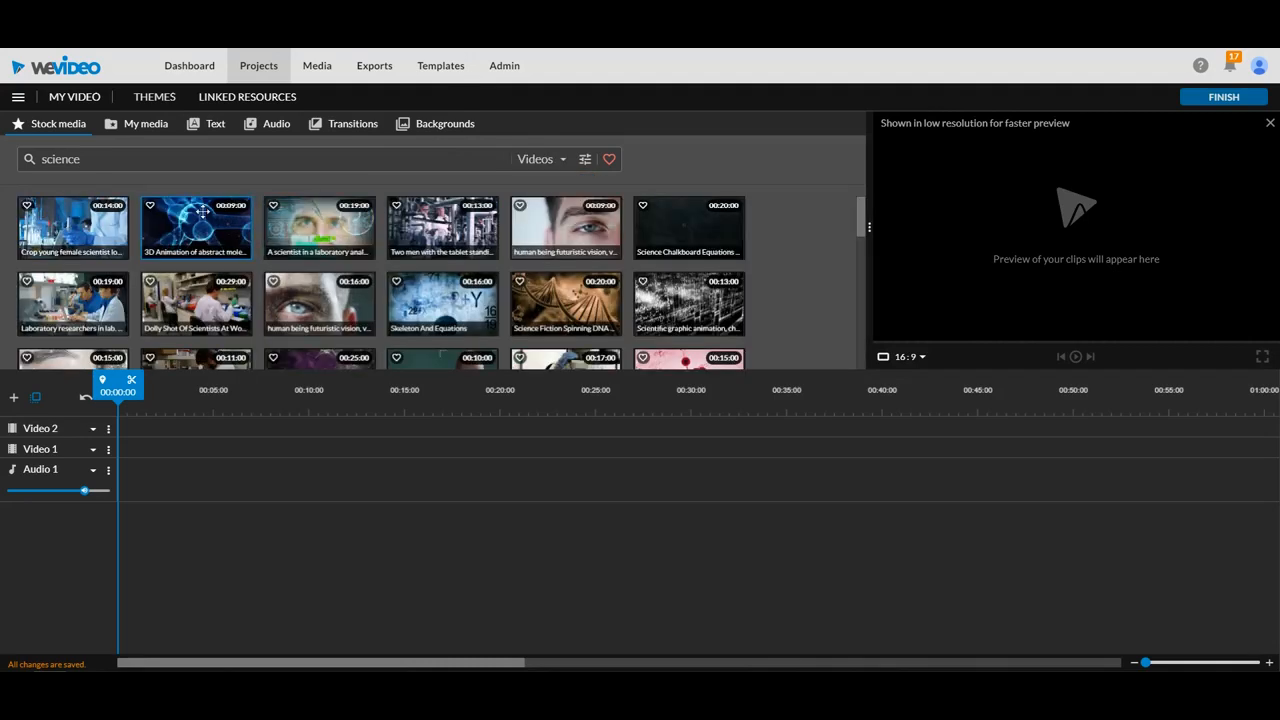
{"action": "scroll", "coordinate": [205, 219], "scroll_direction": "down", "scroll_amount": 5}
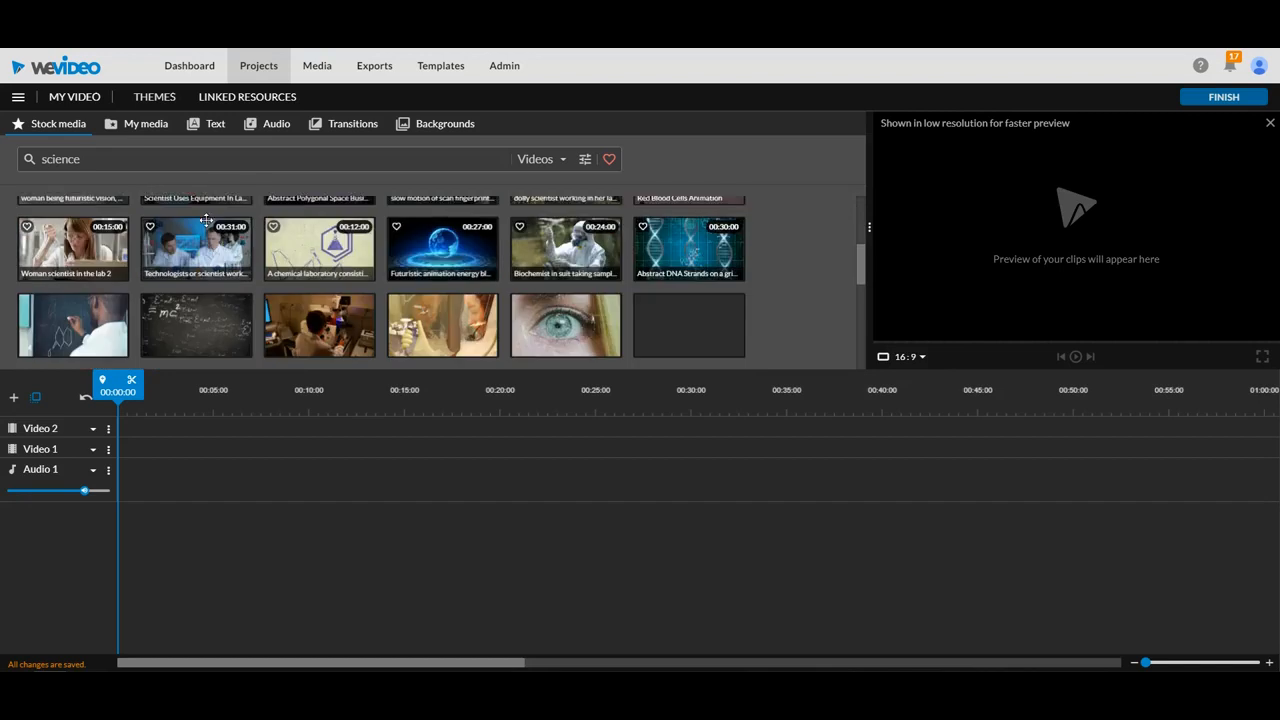
Step: Search the stock videos for "math" and browse the results
{"action": "double_click", "coordinate": [180, 160]}
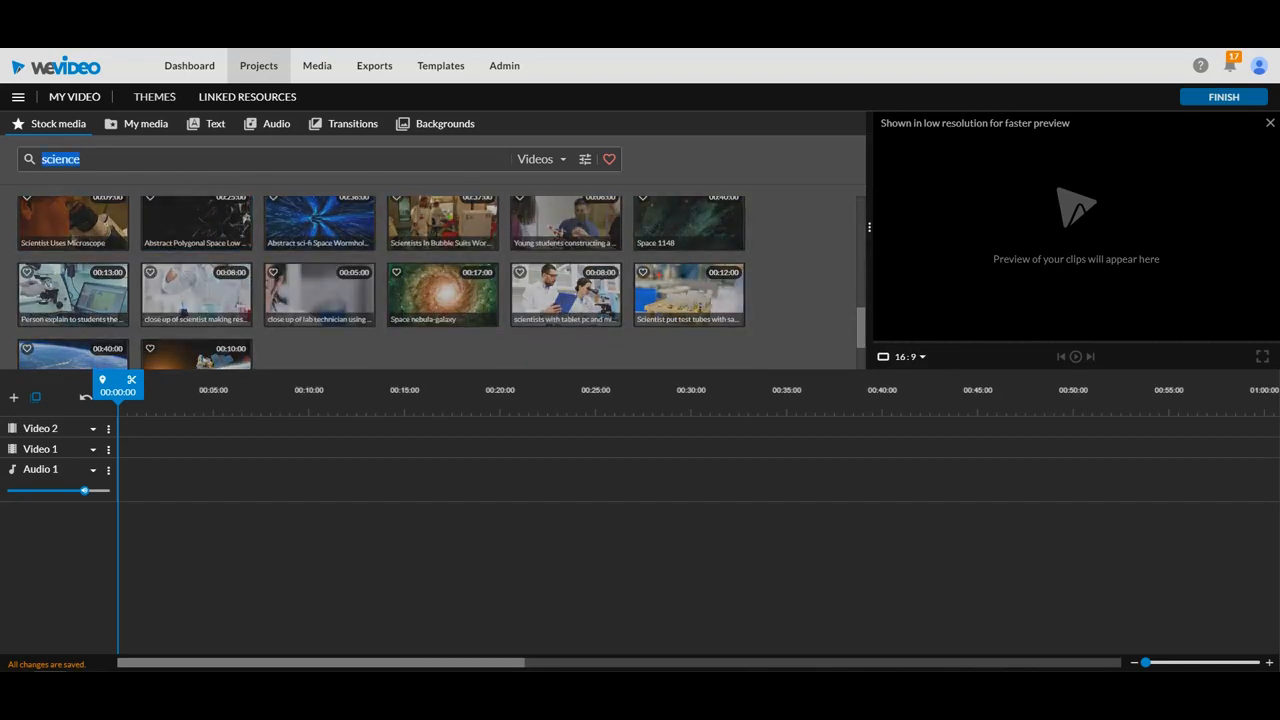
{"action": "type", "text": "math"}
{"action": "key", "text": "Return"}
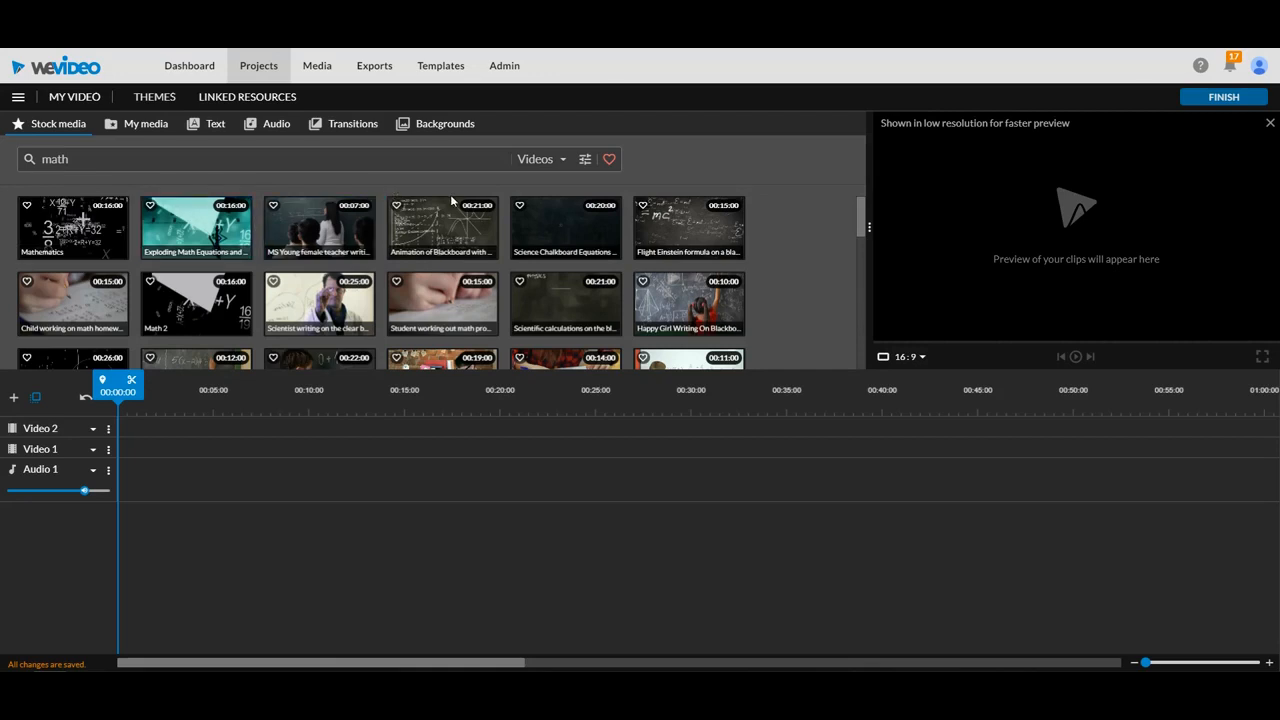
{"action": "scroll", "coordinate": [541, 243], "scroll_direction": "down", "scroll_amount": 5}
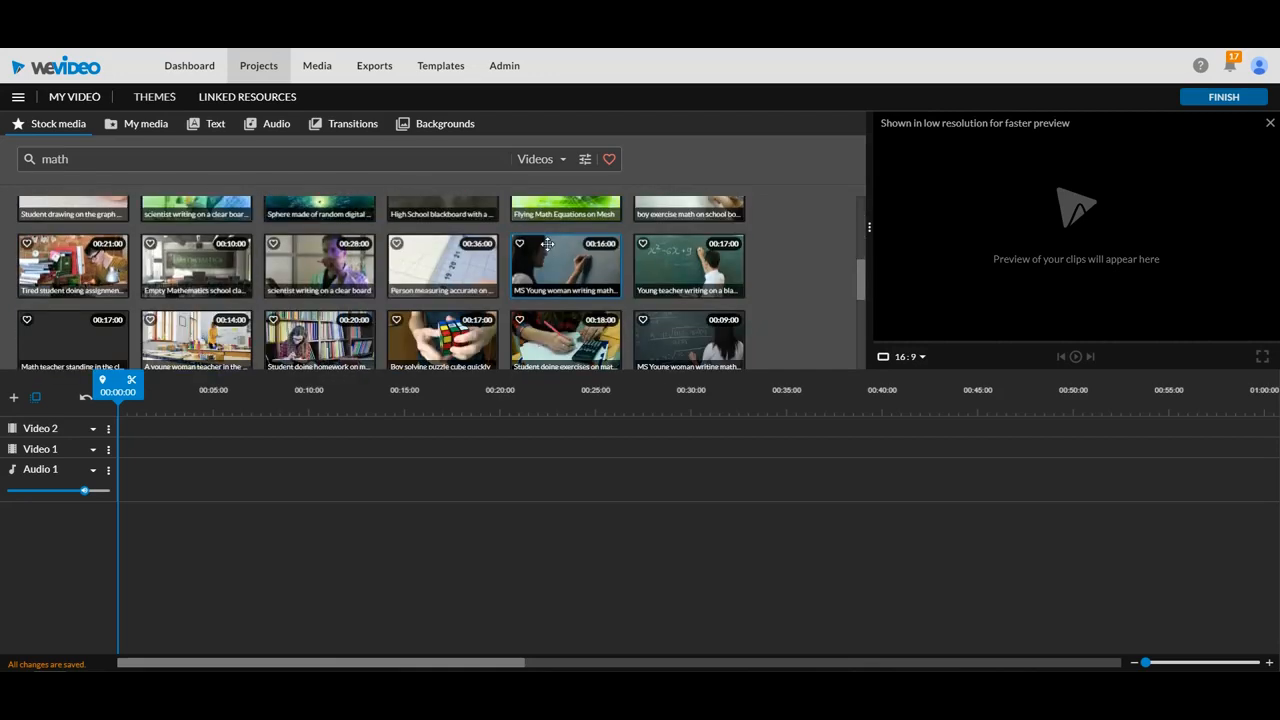
{"action": "scroll", "coordinate": [542, 243], "scroll_direction": "up", "scroll_amount": 5}
Step: Replace the stock video search term with "ELAR" and run the search
{"action": "left_click_drag", "start_coordinate": [289, 160], "coordinate": [36, 162]}
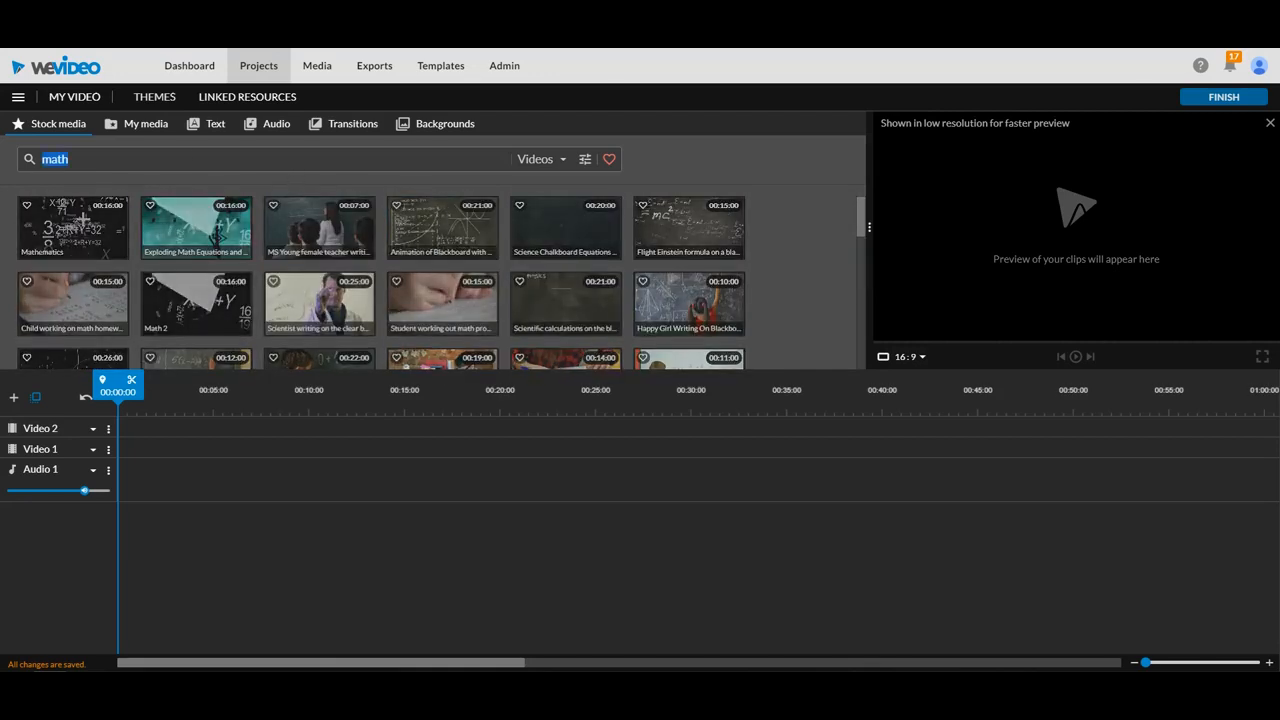
{"action": "type", "text": "ELAR"}
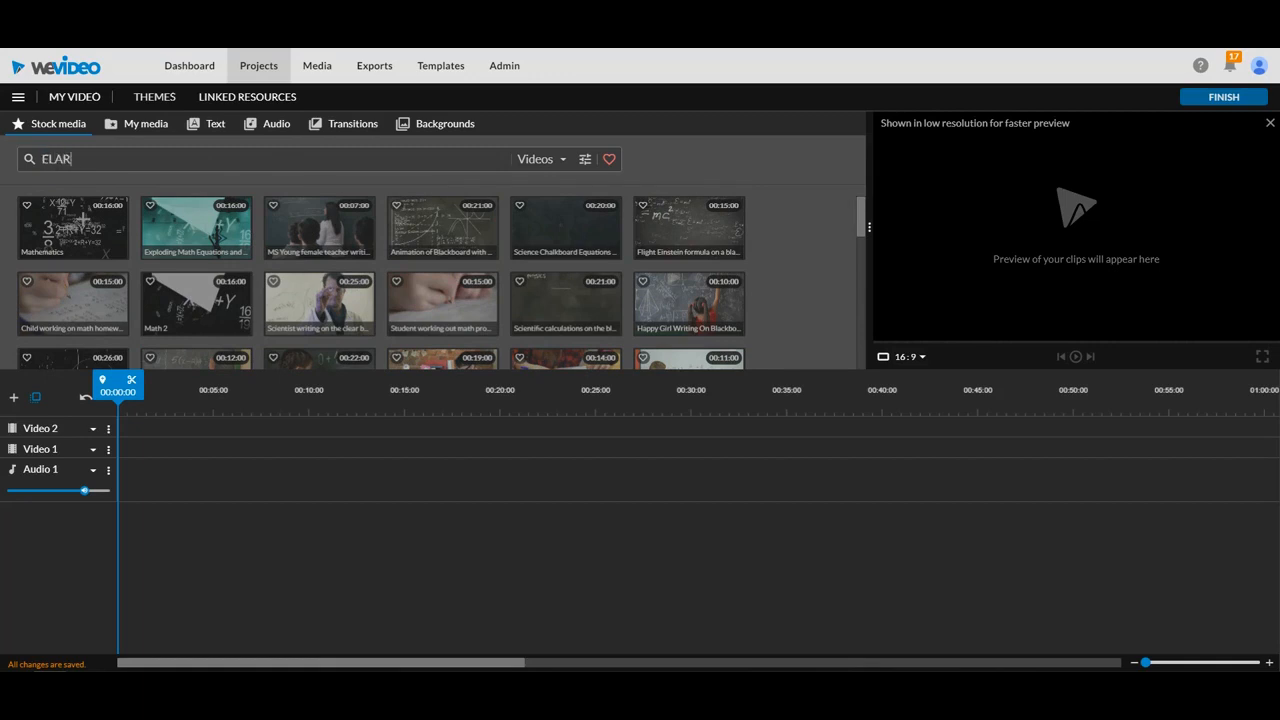
{"action": "key", "text": "Return"}
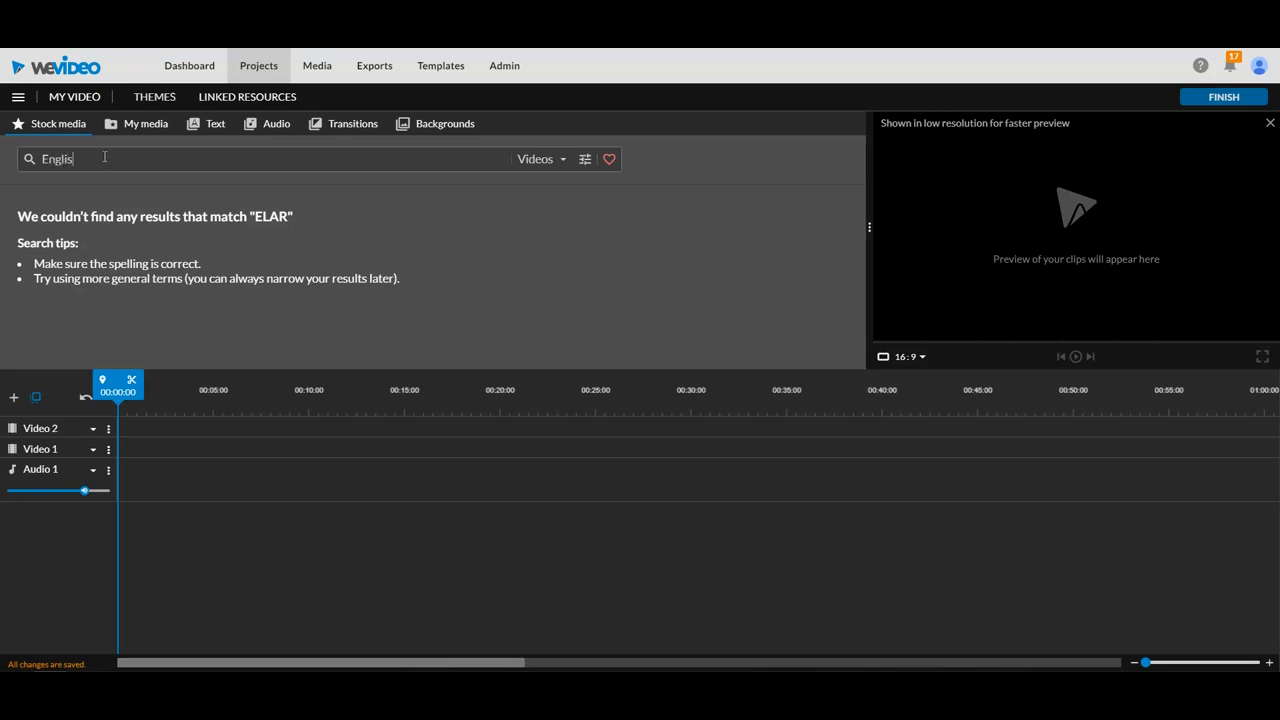
Step: Search the stock videos for "English" and browse the results
{"action": "key", "text": "Return"}
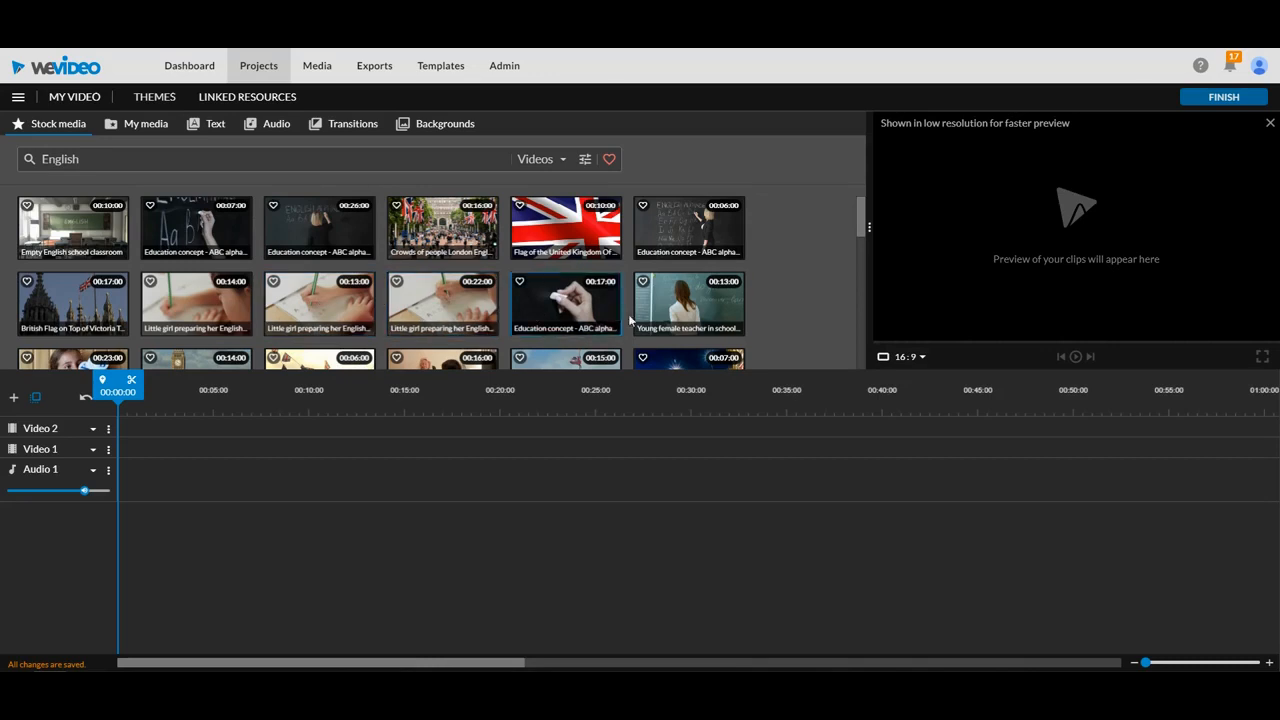
{"action": "scroll", "coordinate": [300, 290], "scroll_direction": "down", "scroll_amount": 3}
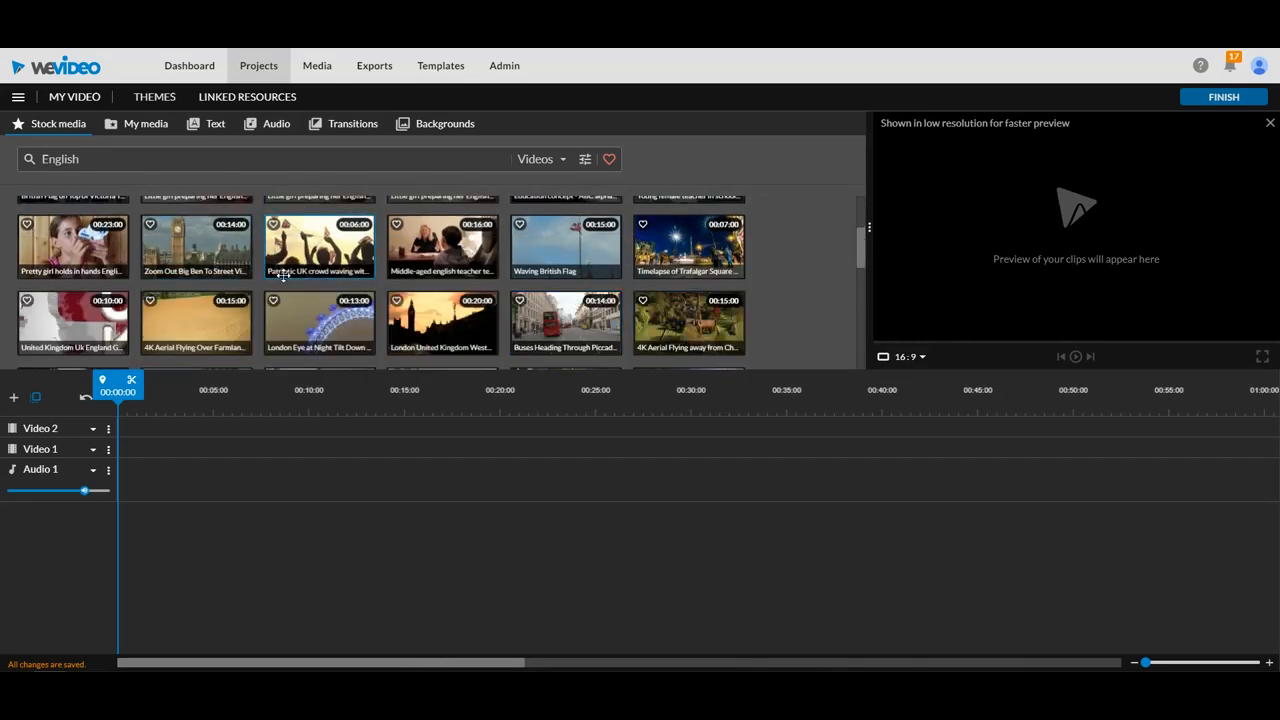
{"action": "scroll", "coordinate": [266, 268], "scroll_direction": "up", "scroll_amount": 2}
Step: Search the stock videos for "Literature" and browse the results
{"action": "double_click", "coordinate": [76, 158]}
{"action": "type", "text": "Literature"}
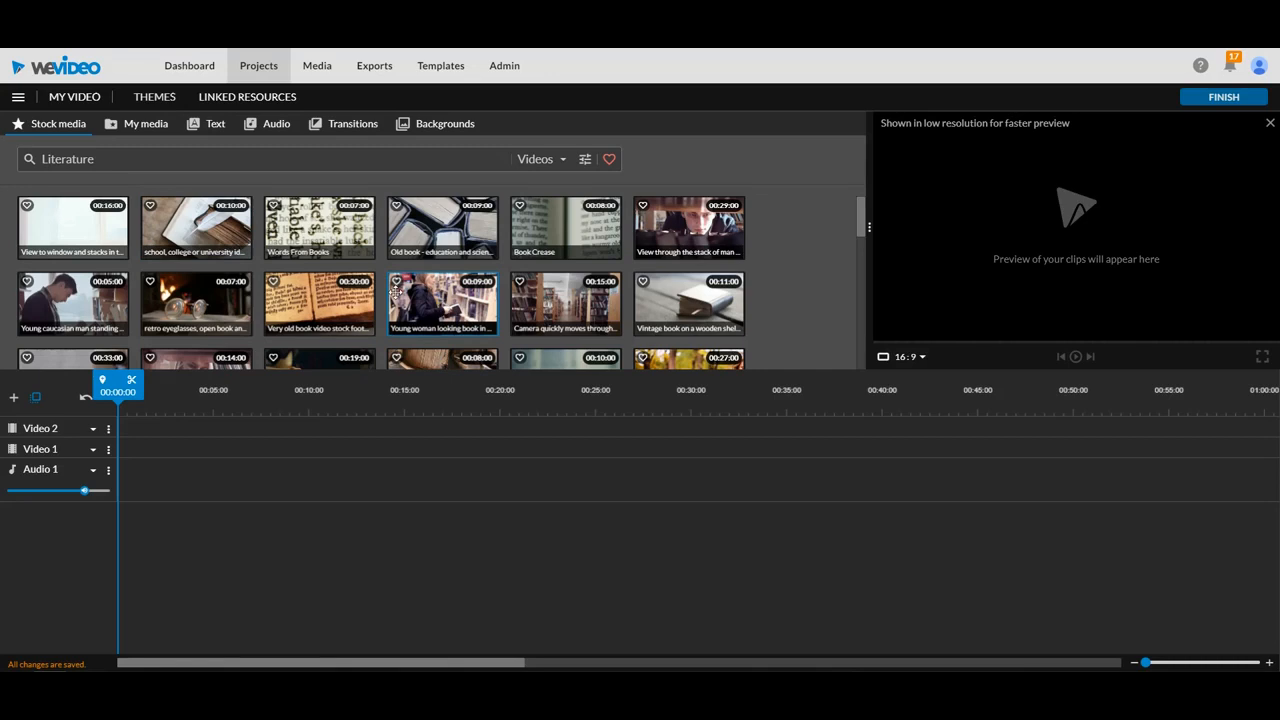
{"action": "scroll", "coordinate": [481, 247], "scroll_direction": "down", "scroll_amount": 1}
{"action": "scroll", "coordinate": [481, 247], "scroll_direction": "up", "scroll_amount": 2}
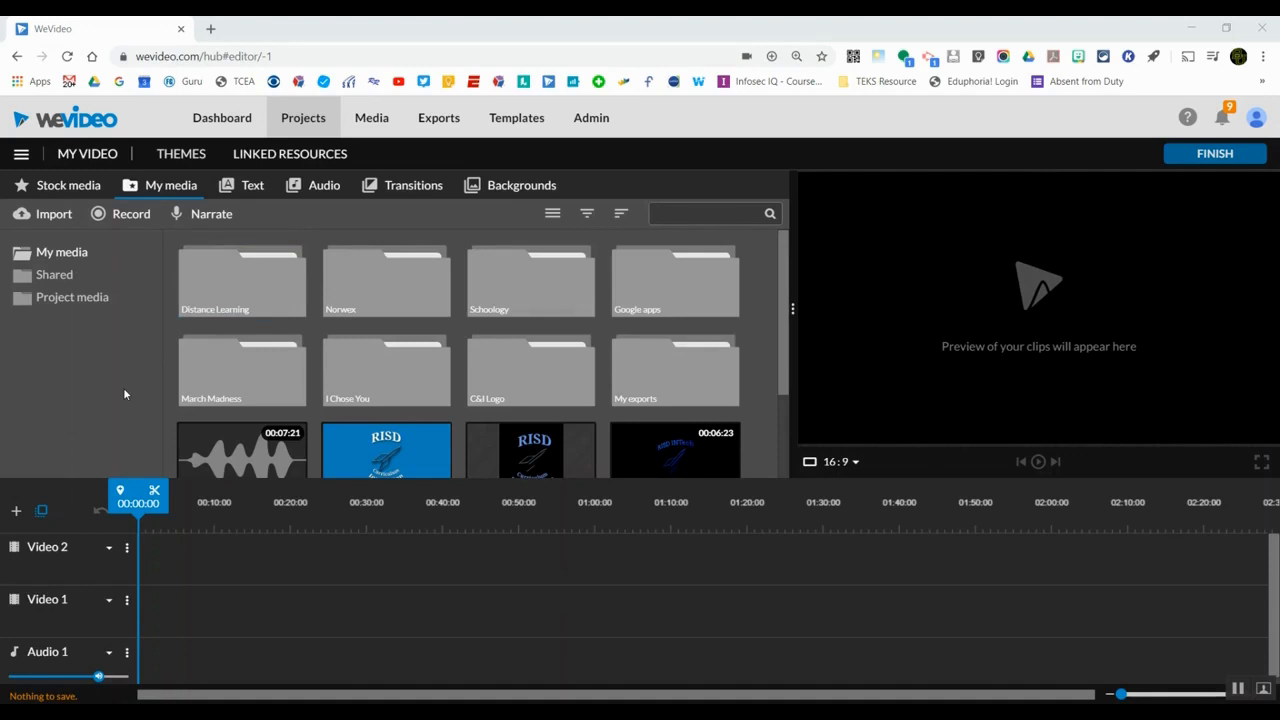
Step: Start a new recording from My media with Screen as the recording source
{"action": "left_click", "coordinate": [148, 187]}
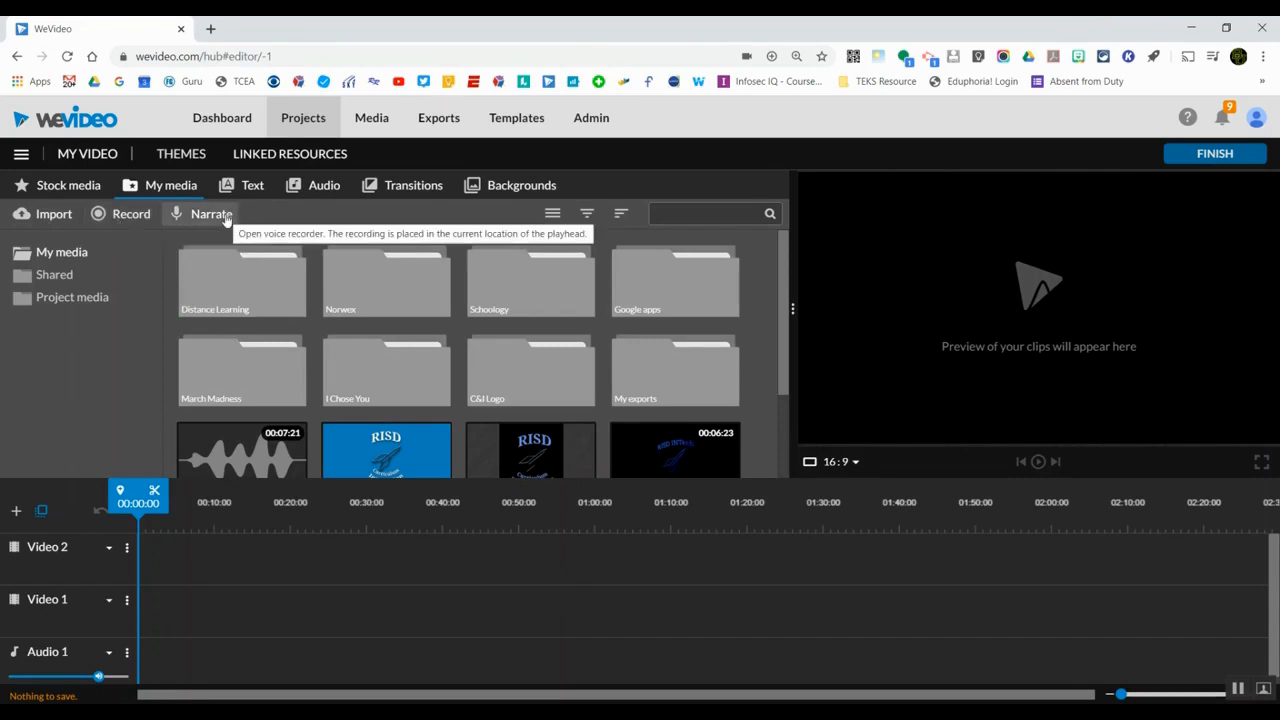
{"action": "left_click", "coordinate": [122, 215]}
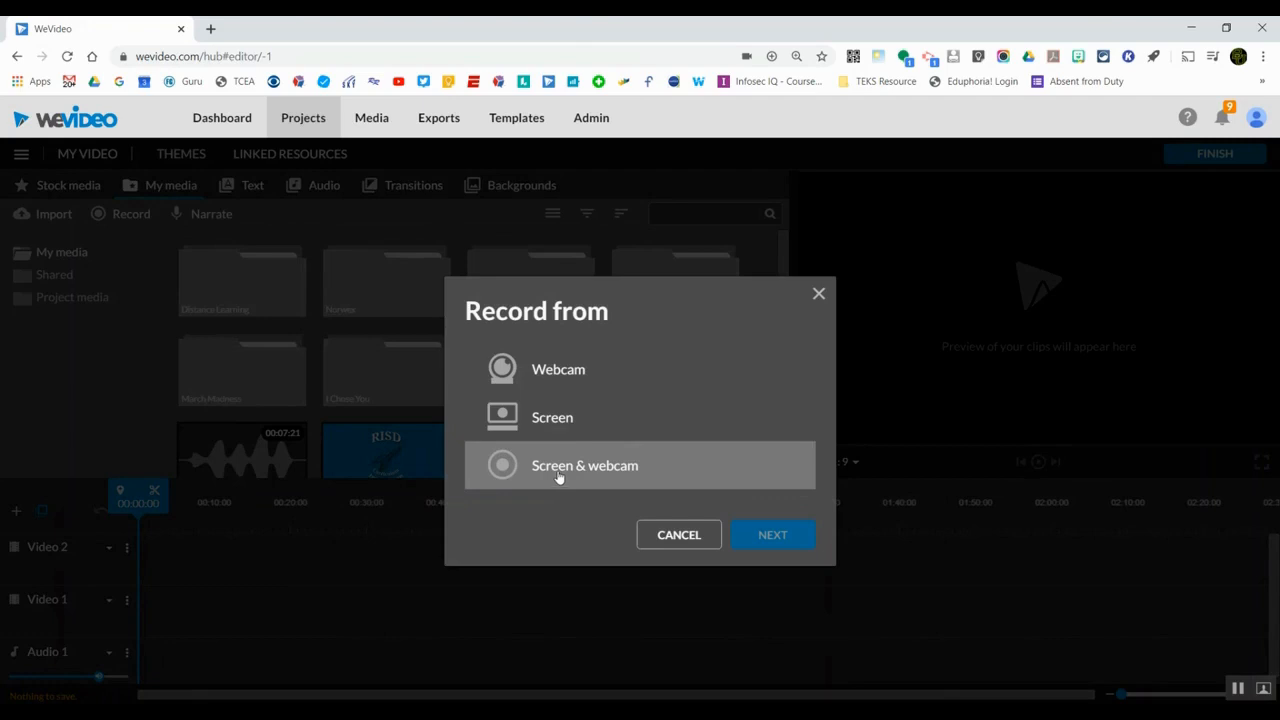
{"action": "left_click", "coordinate": [546, 421]}
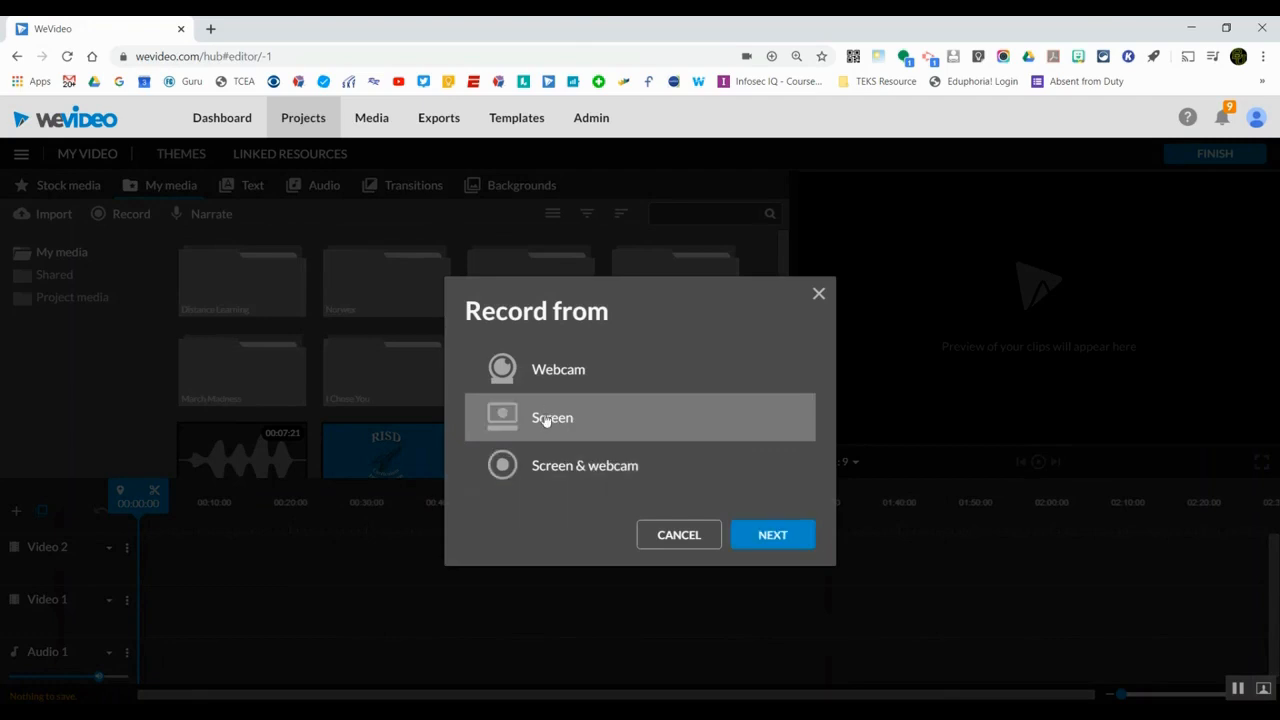
{"action": "left_click", "coordinate": [792, 534]}
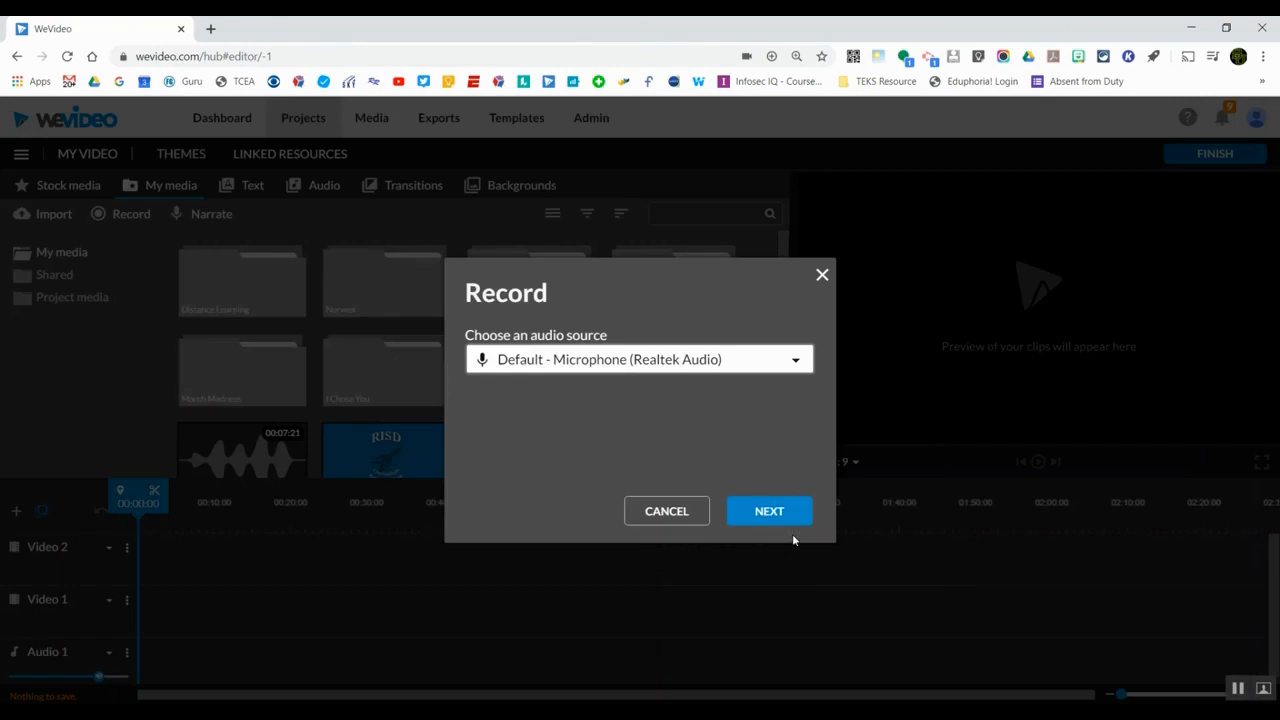
Step: Choose Default - Microphone (Realtek Audio) as the recording's audio source and continue to the screen sharing choices
{"action": "left_click", "coordinate": [672, 366]}
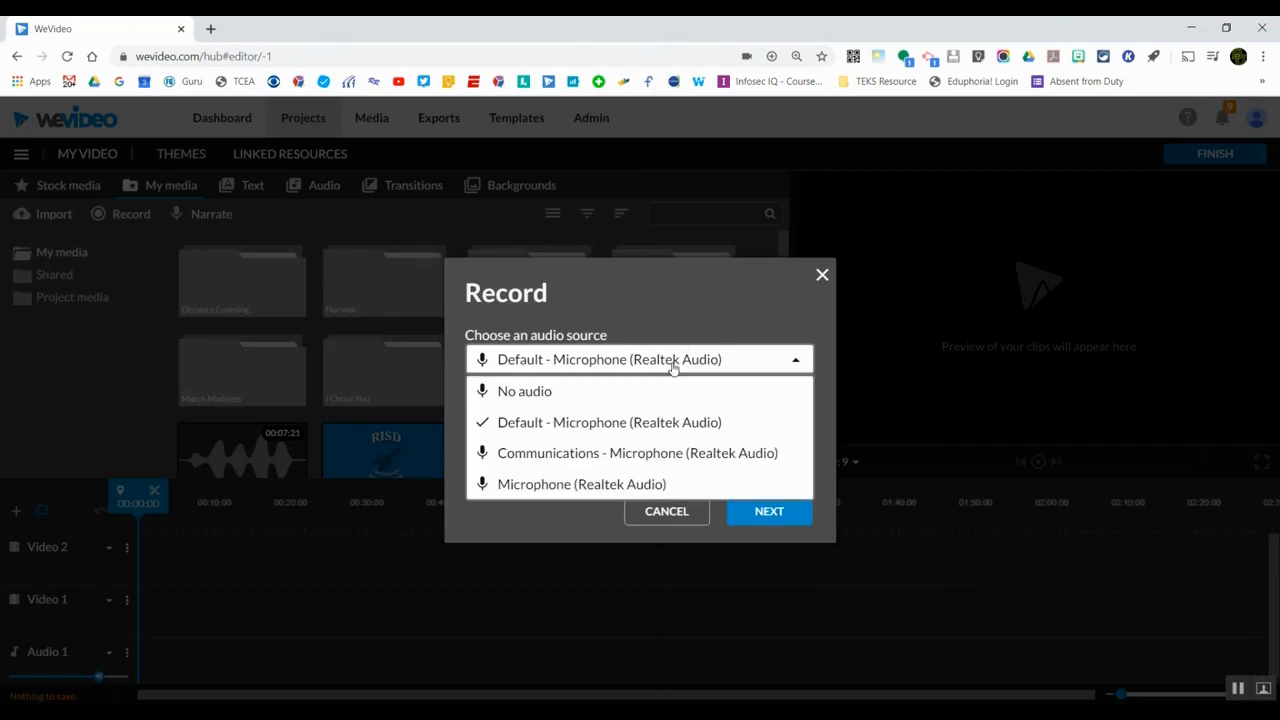
{"action": "left_click", "coordinate": [630, 424]}
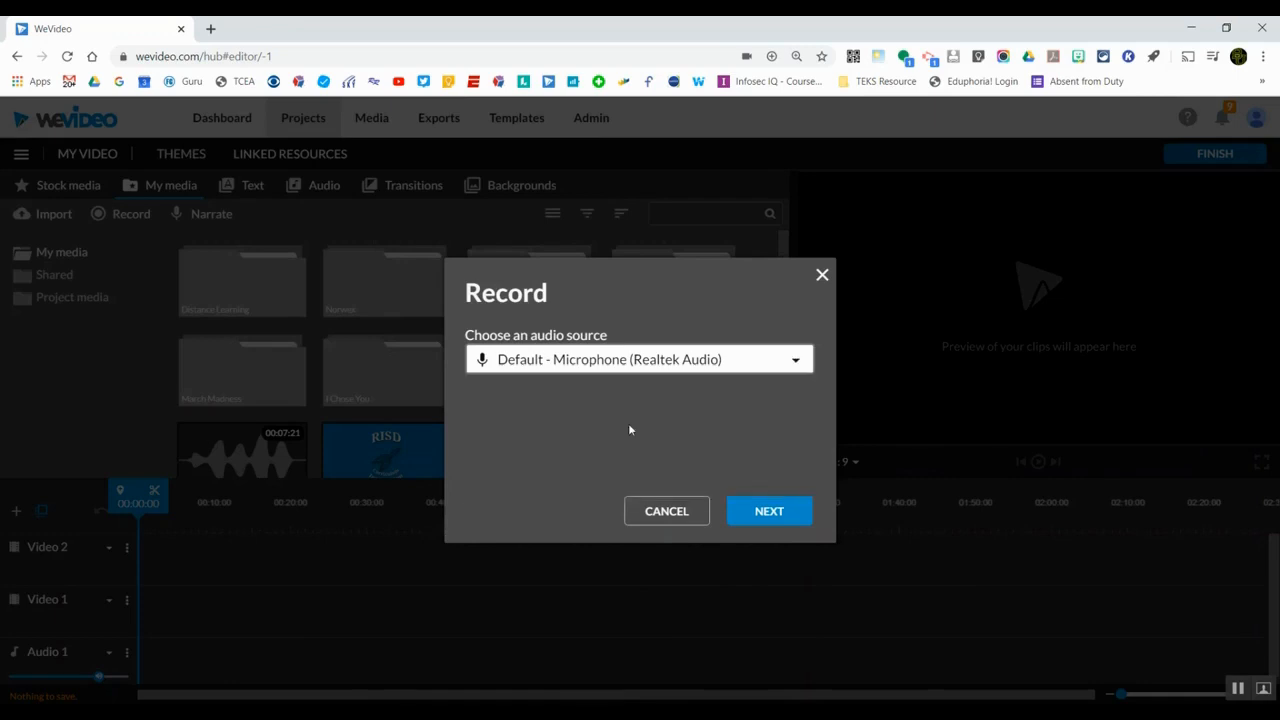
{"action": "left_click", "coordinate": [791, 512]}
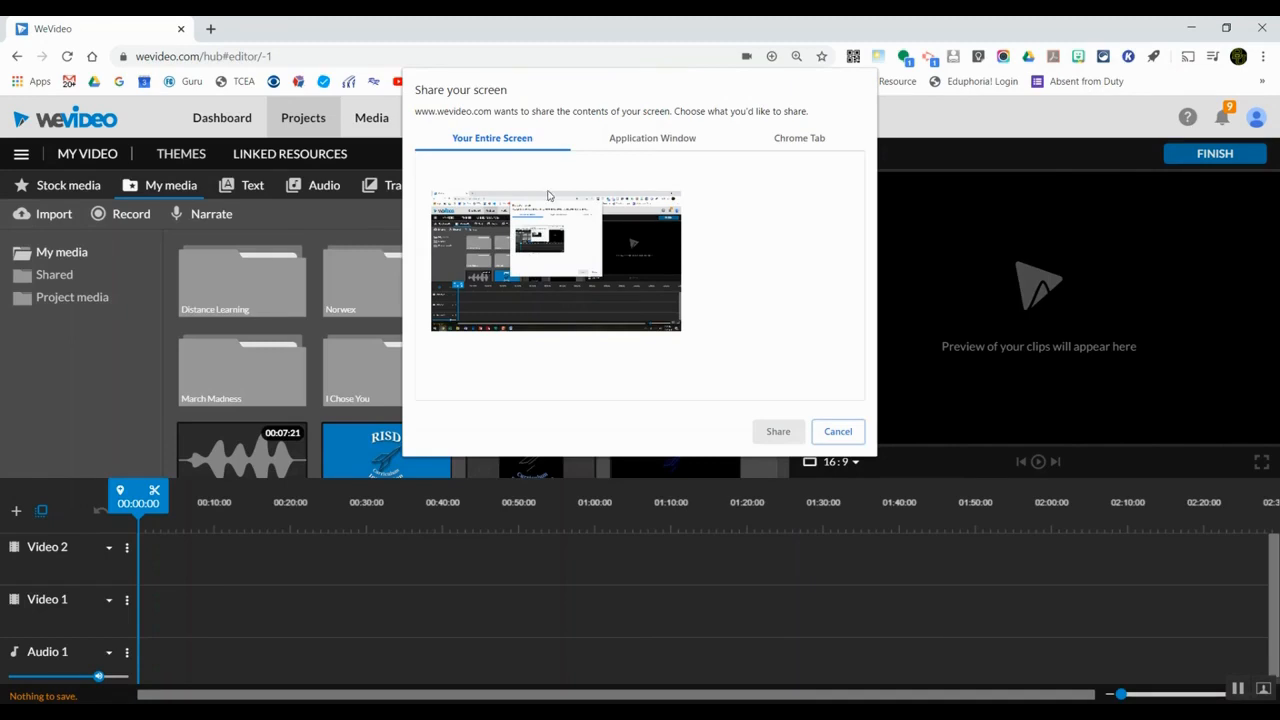
Step: Review the application window and Chrome tab sharing options, and share the entire screen to start recording
{"action": "left_click", "coordinate": [643, 142]}
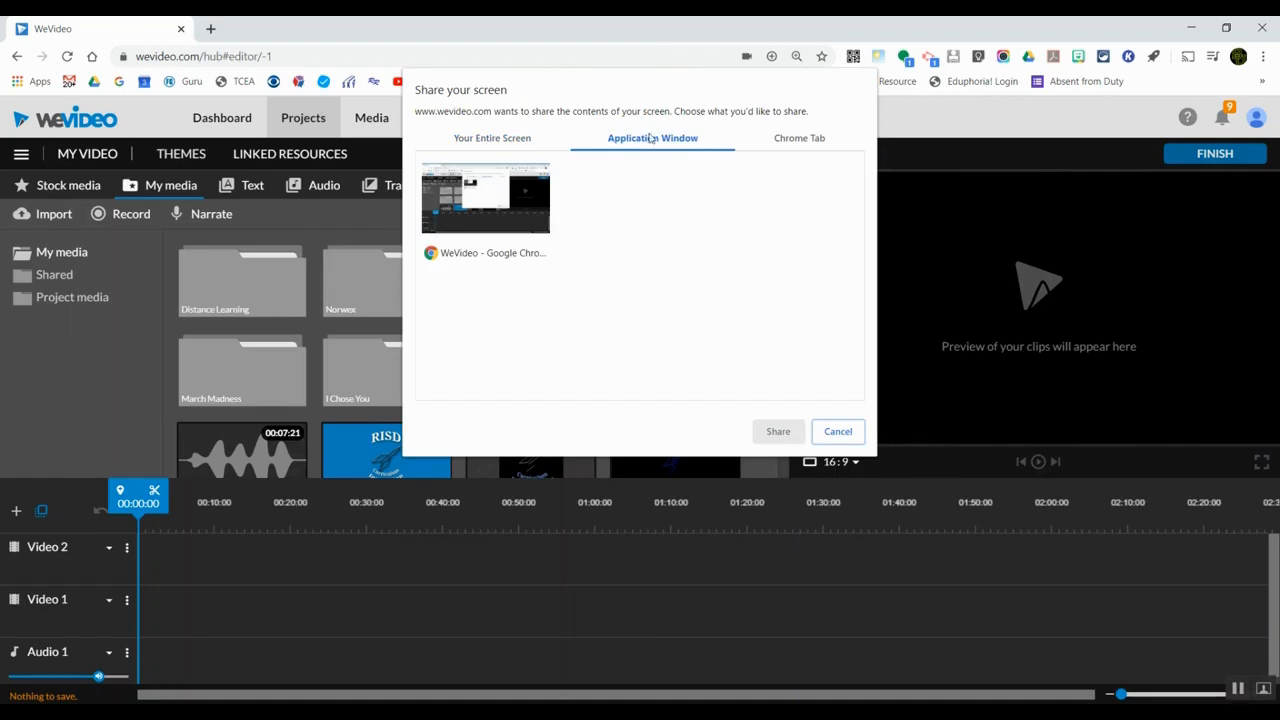
{"action": "left_click", "coordinate": [801, 142]}
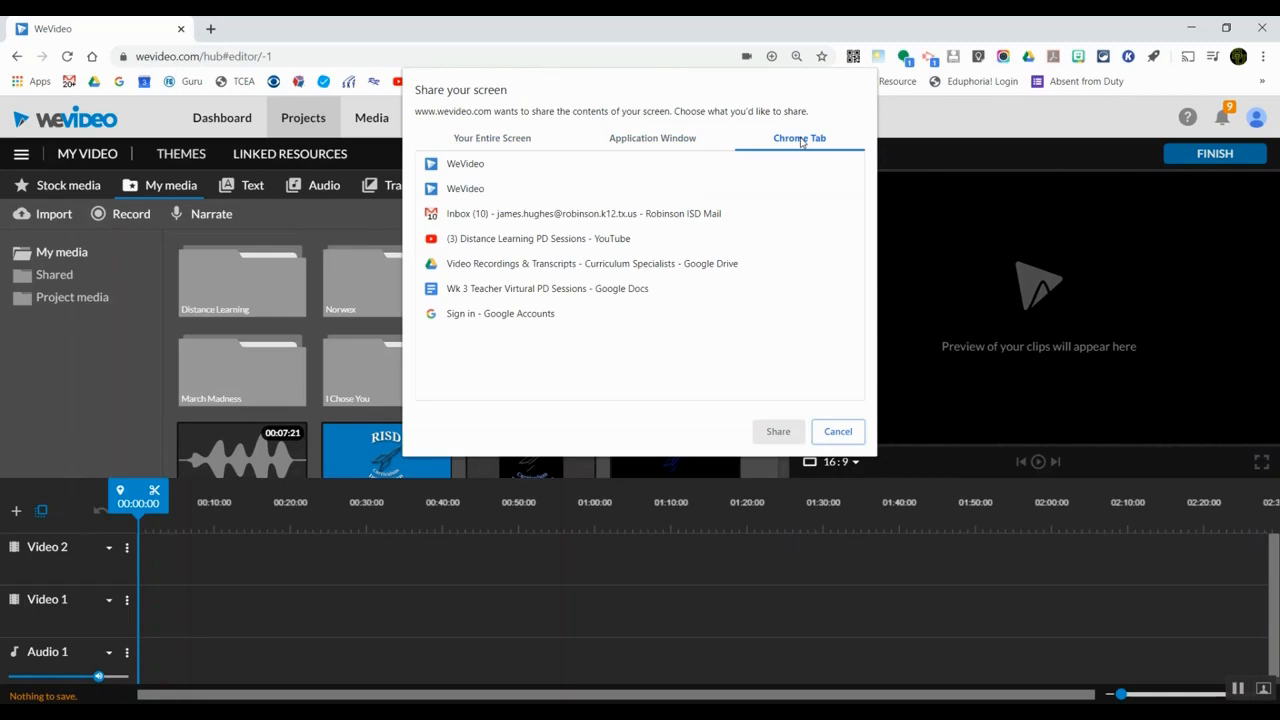
{"action": "left_click", "coordinate": [524, 139]}
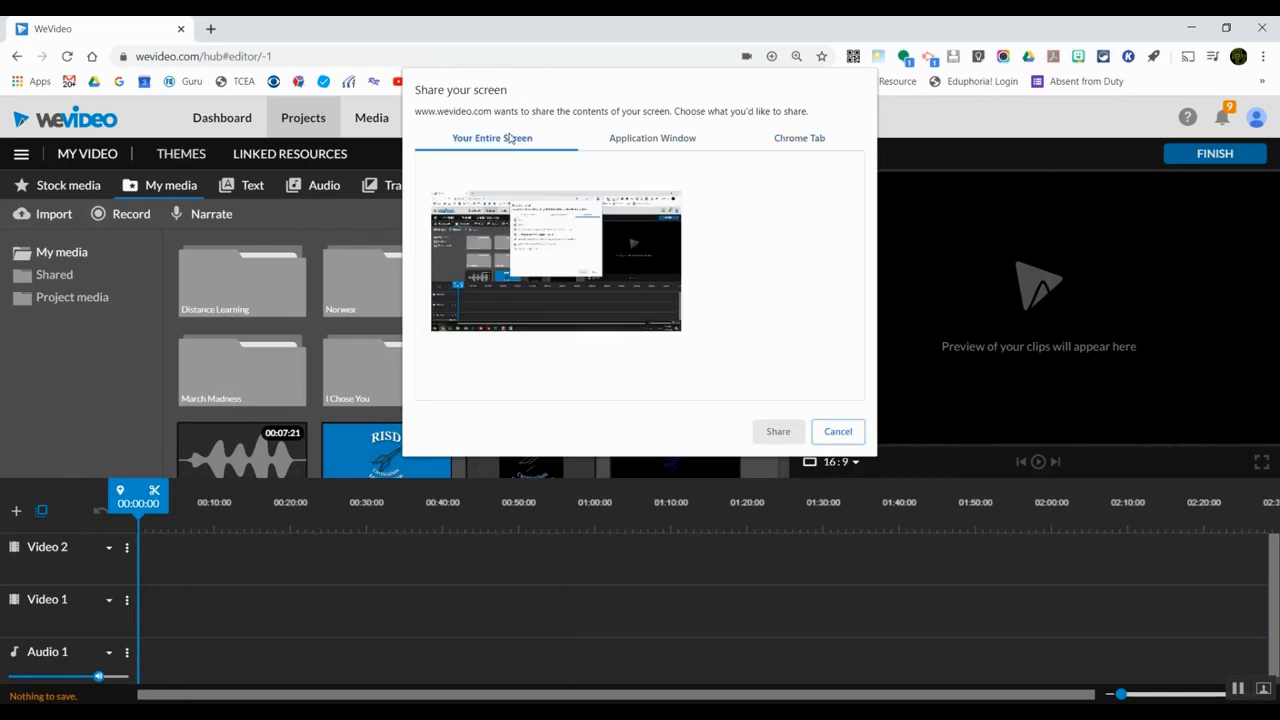
{"action": "left_click", "coordinate": [496, 254]}
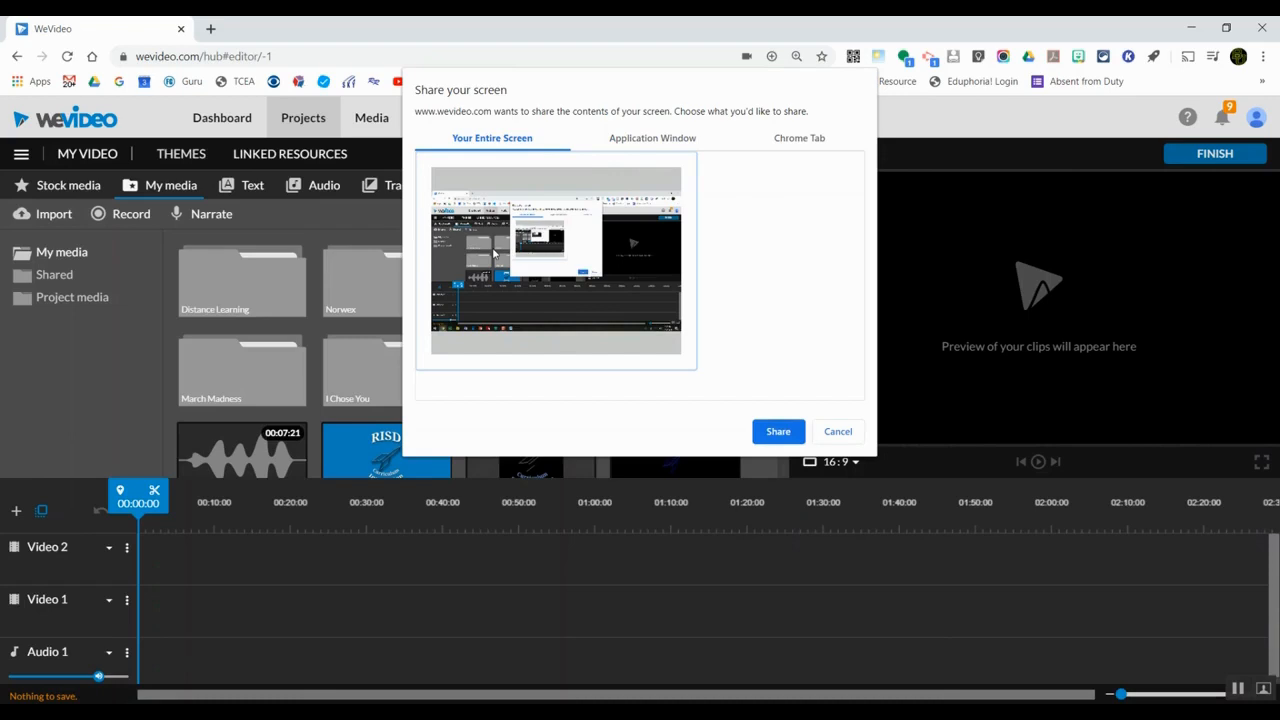
{"action": "left_click", "coordinate": [790, 430]}
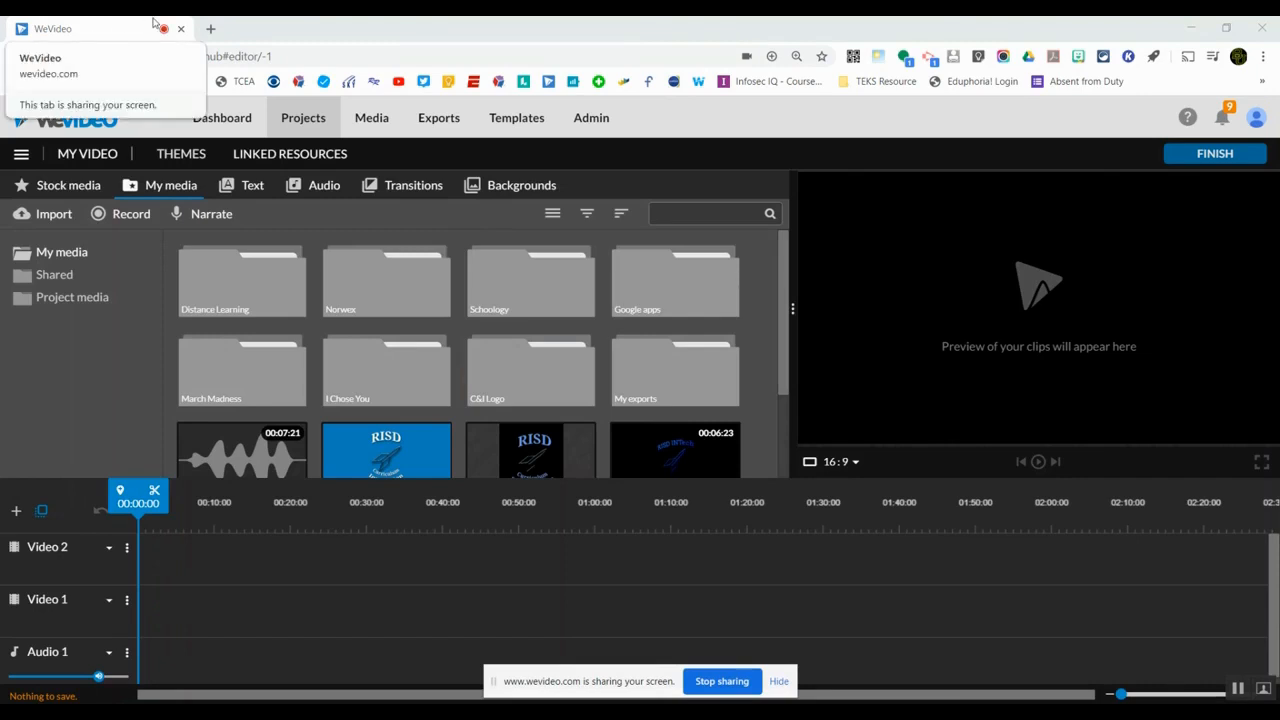
Step: Open the "Title" jam in Google Jamboard in a new browser tab and draw a freehand pen stroke between its sticky notes
{"action": "left_click", "coordinate": [211, 24]}
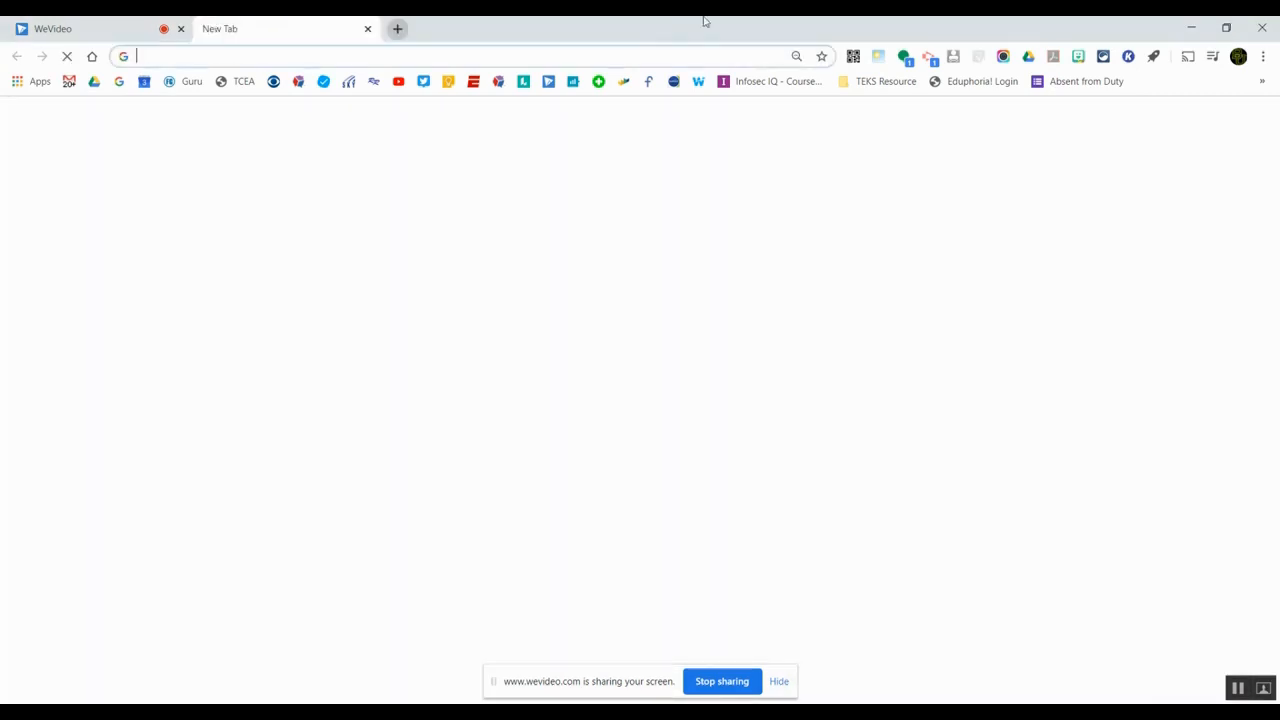
{"action": "left_click", "coordinate": [1225, 118]}
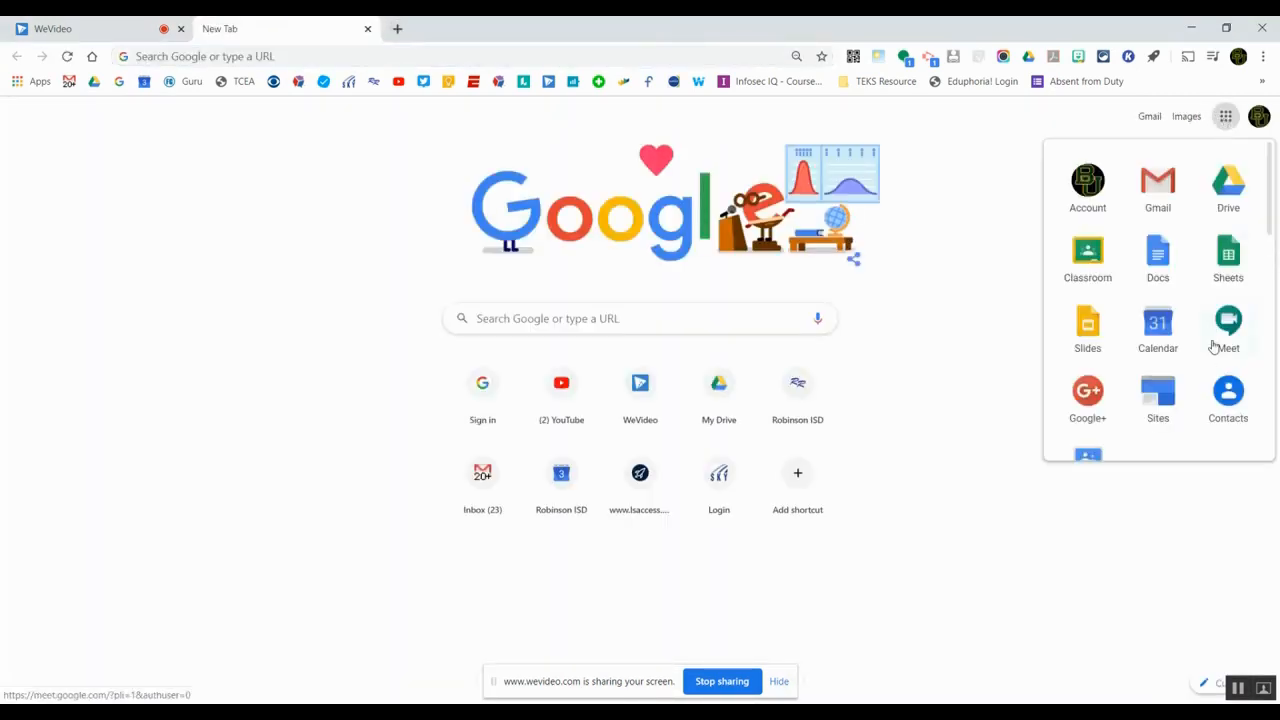
{"action": "scroll", "coordinate": [1214, 343], "scroll_direction": "down", "scroll_amount": 5}
{"action": "left_click", "coordinate": [1222, 298]}
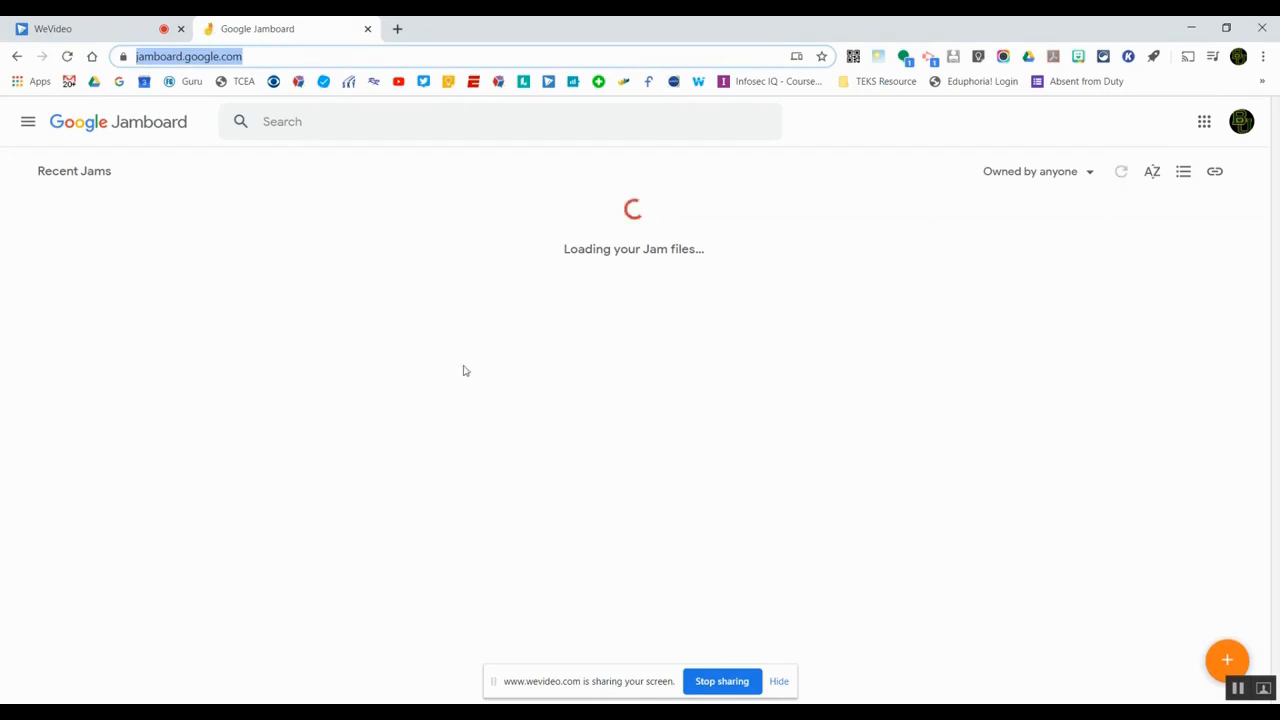
{"action": "left_click", "coordinate": [222, 274]}
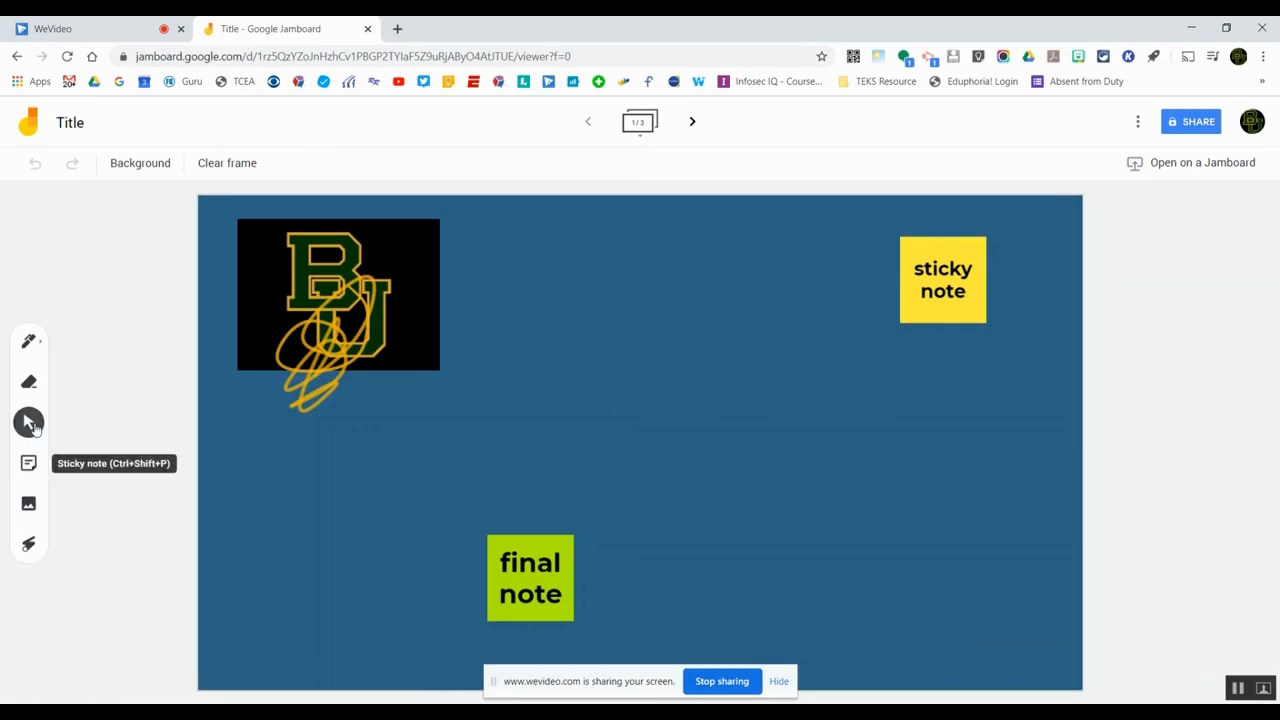
{"action": "left_click", "coordinate": [28, 341]}
{"action": "mouse_move", "coordinate": [767, 274]}
{"action": "left_mouse_down"}
{"action": "mouse_move", "coordinate": [668, 455]}
{"action": "mouse_move", "coordinate": [818, 362]}
{"action": "left_mouse_up"}
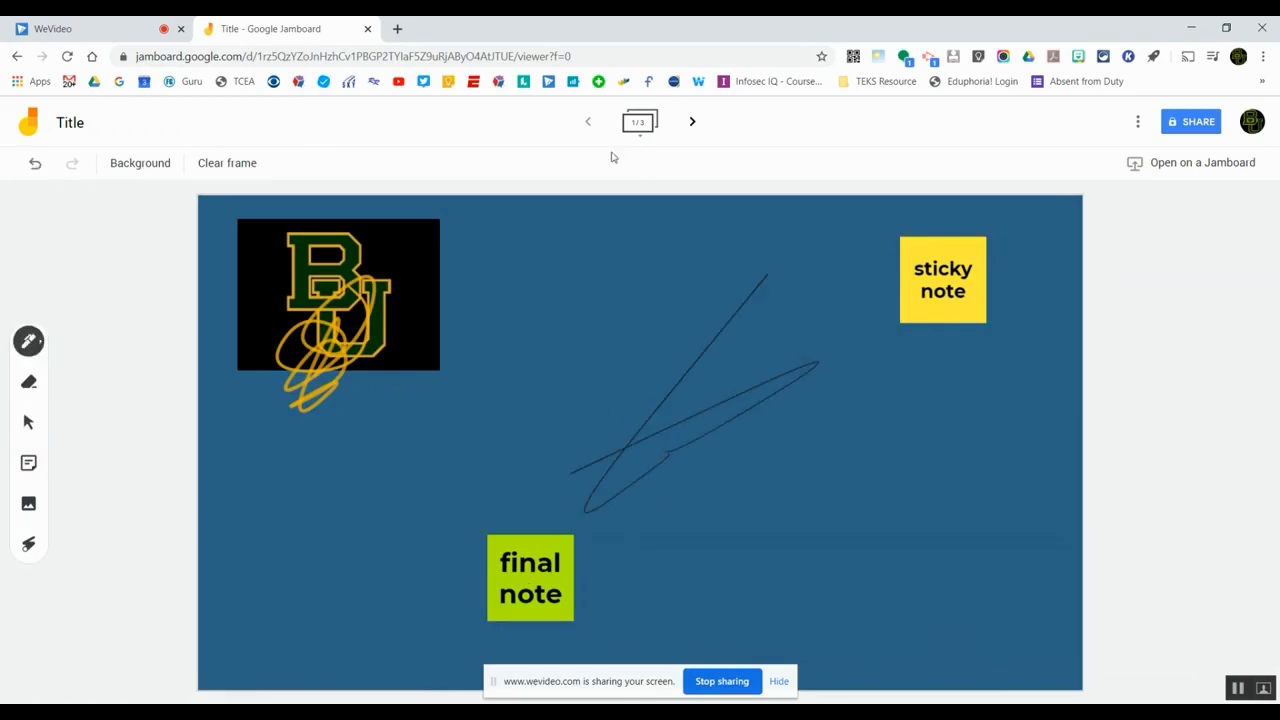
Step: Return to WeVideo, stop sharing the screen, and save the recording after playing part of its preview
{"action": "left_click", "coordinate": [91, 28]}
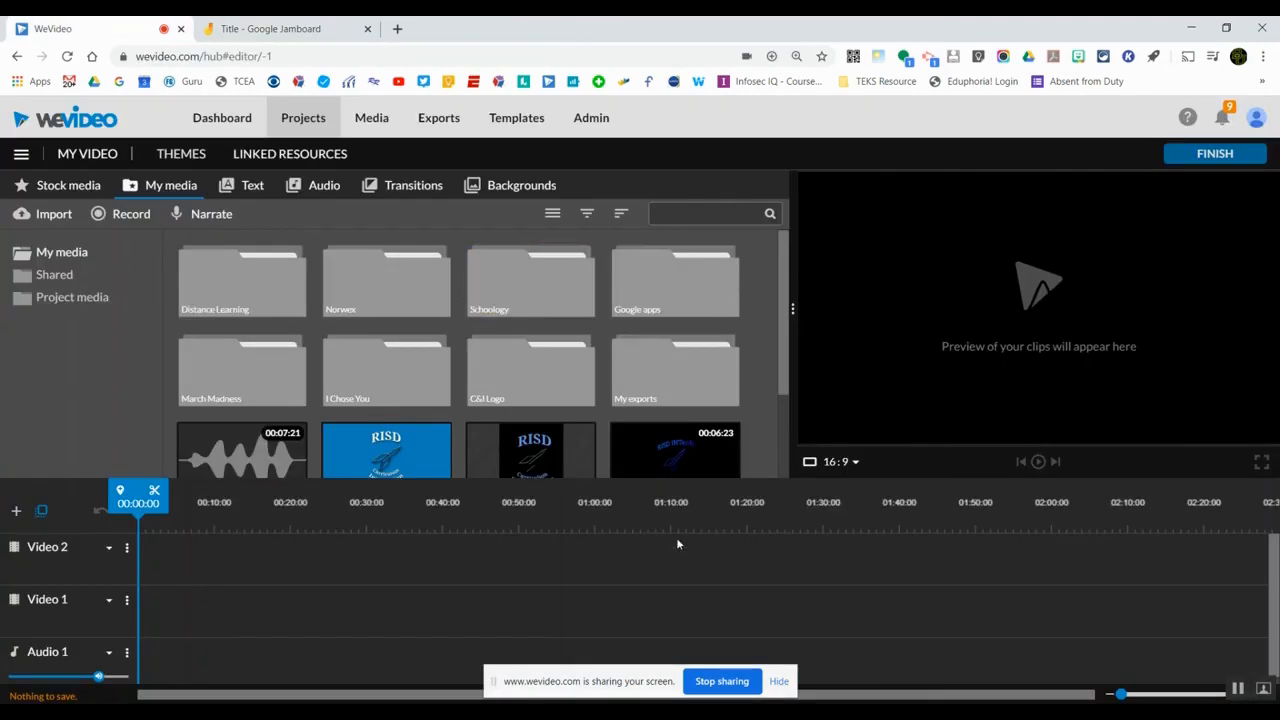
{"action": "left_click", "coordinate": [722, 683]}
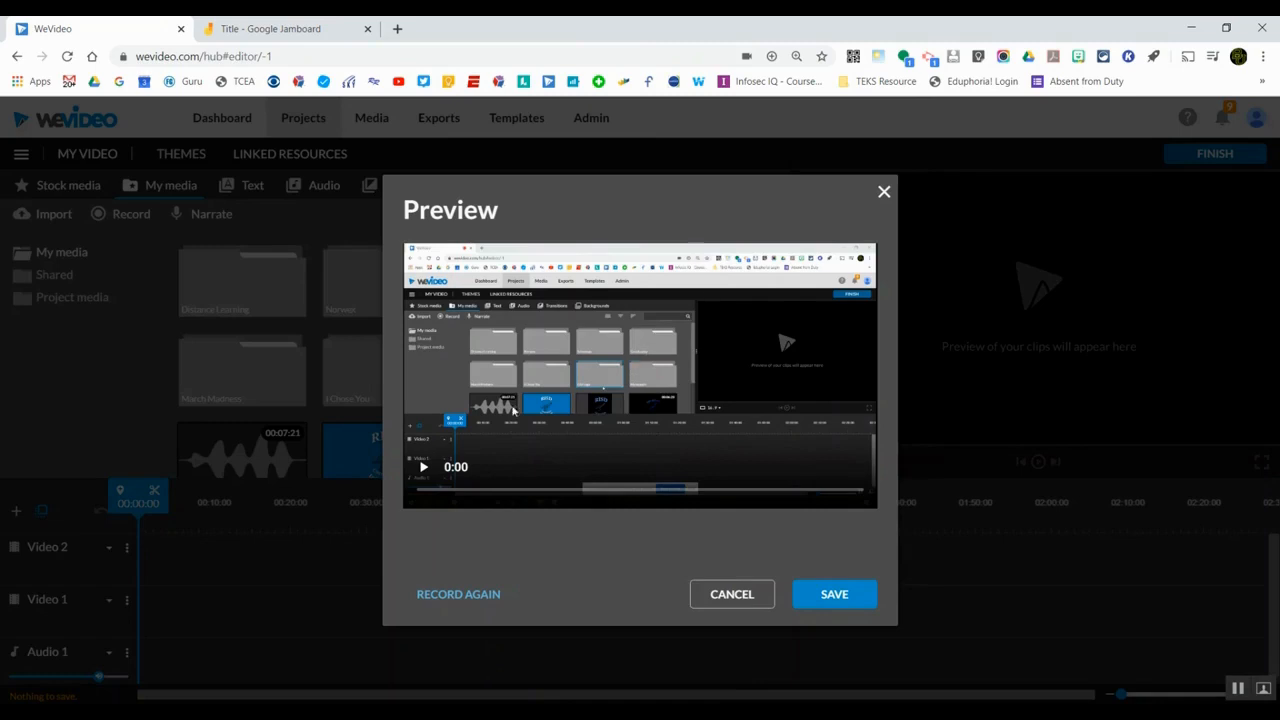
{"action": "left_click", "coordinate": [423, 470]}
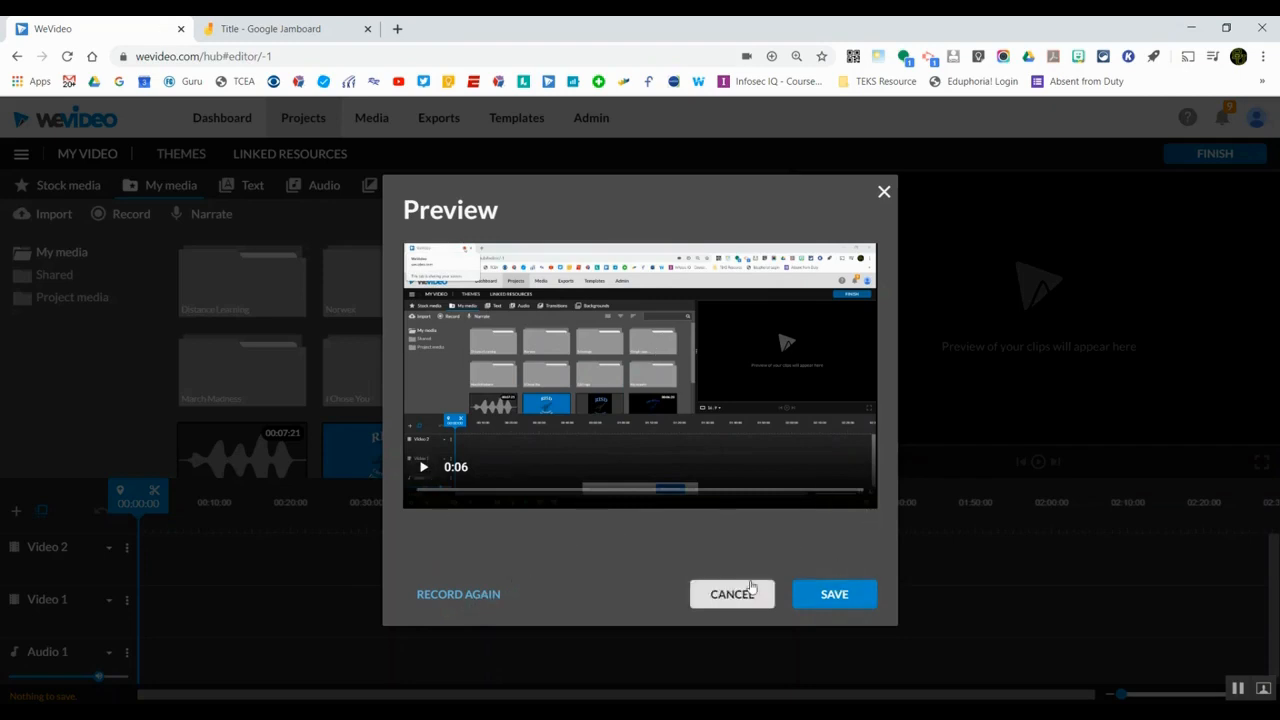
{"action": "left_click", "coordinate": [845, 595]}
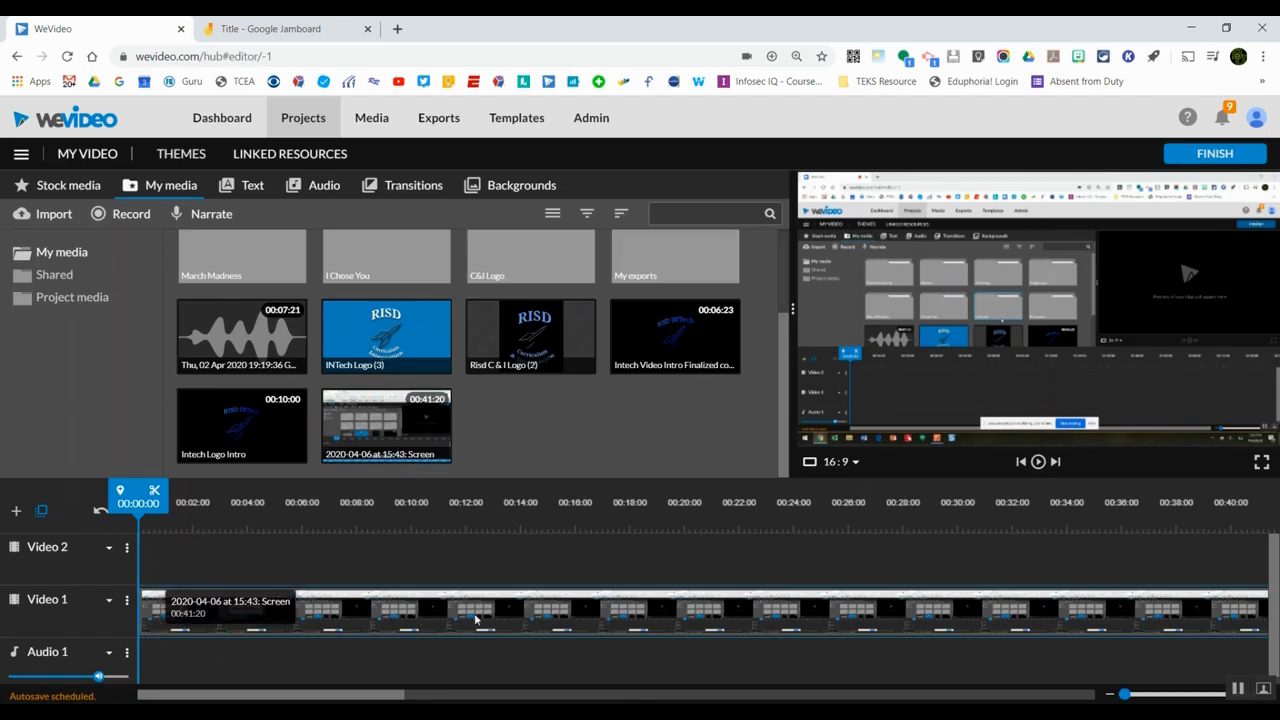
Step: Split the screen recording clip on Video 1 at 00:08:17
{"action": "mouse_move", "coordinate": [443, 610]}
{"action": "left_mouse_down"}
{"action": "mouse_move", "coordinate": [537, 610]}
{"action": "mouse_move", "coordinate": [425, 606]}
{"action": "left_mouse_up"}
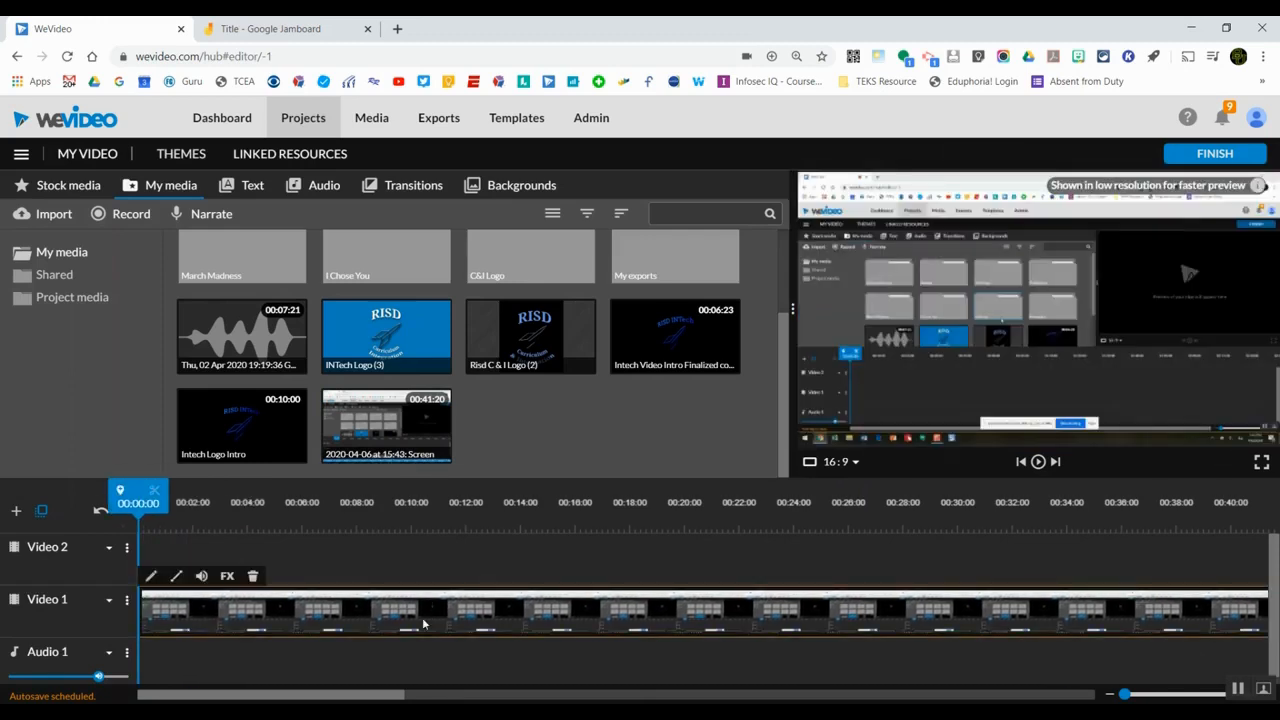
{"action": "left_click_drag", "start_coordinate": [138, 495], "coordinate": [376, 497]}
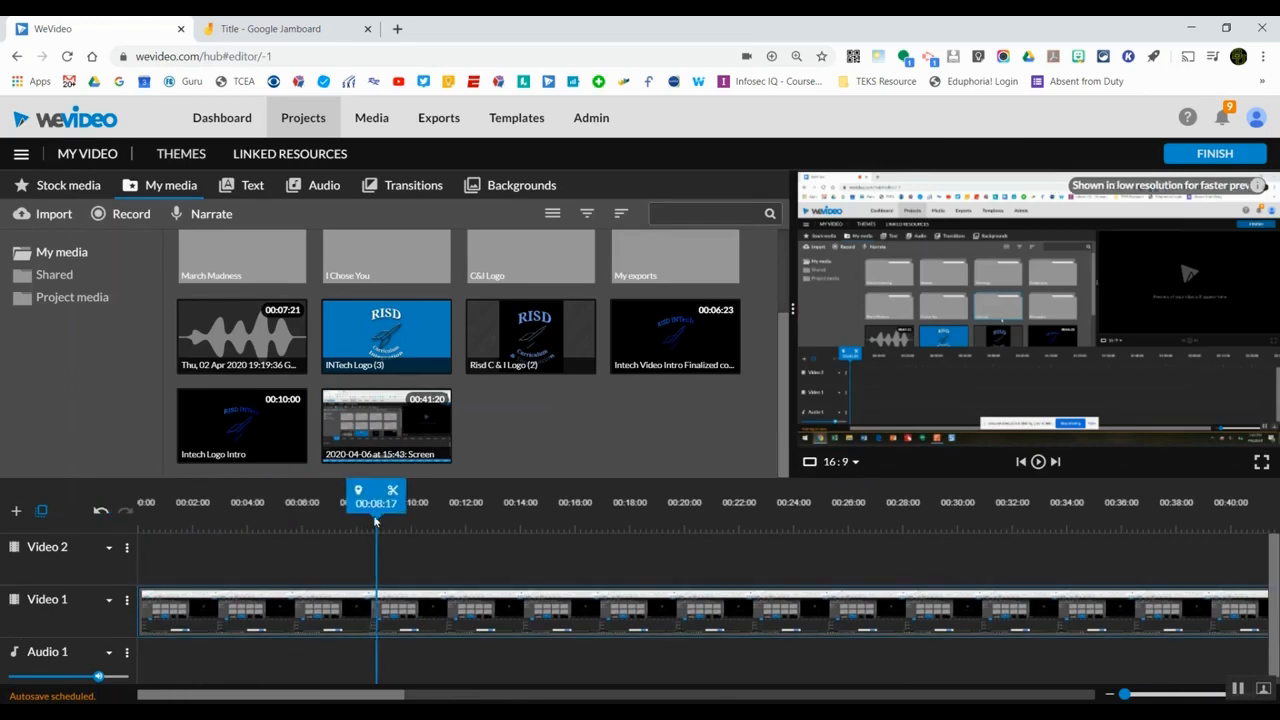
{"action": "left_click", "coordinate": [394, 496]}
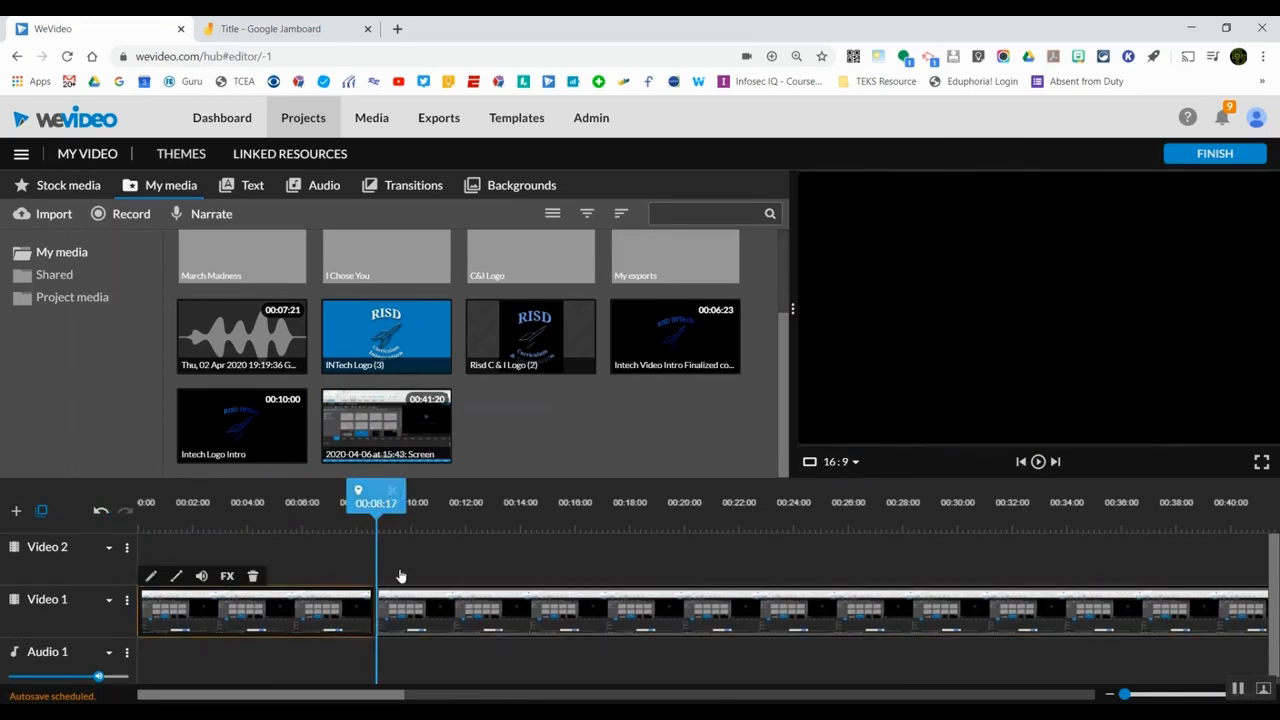
Step: Split the second clip at 00:12:05, delete the section from 00:08:17 to there, and close the gap with the remaining clip
{"action": "left_click_drag", "start_coordinate": [394, 496], "coordinate": [499, 499]}
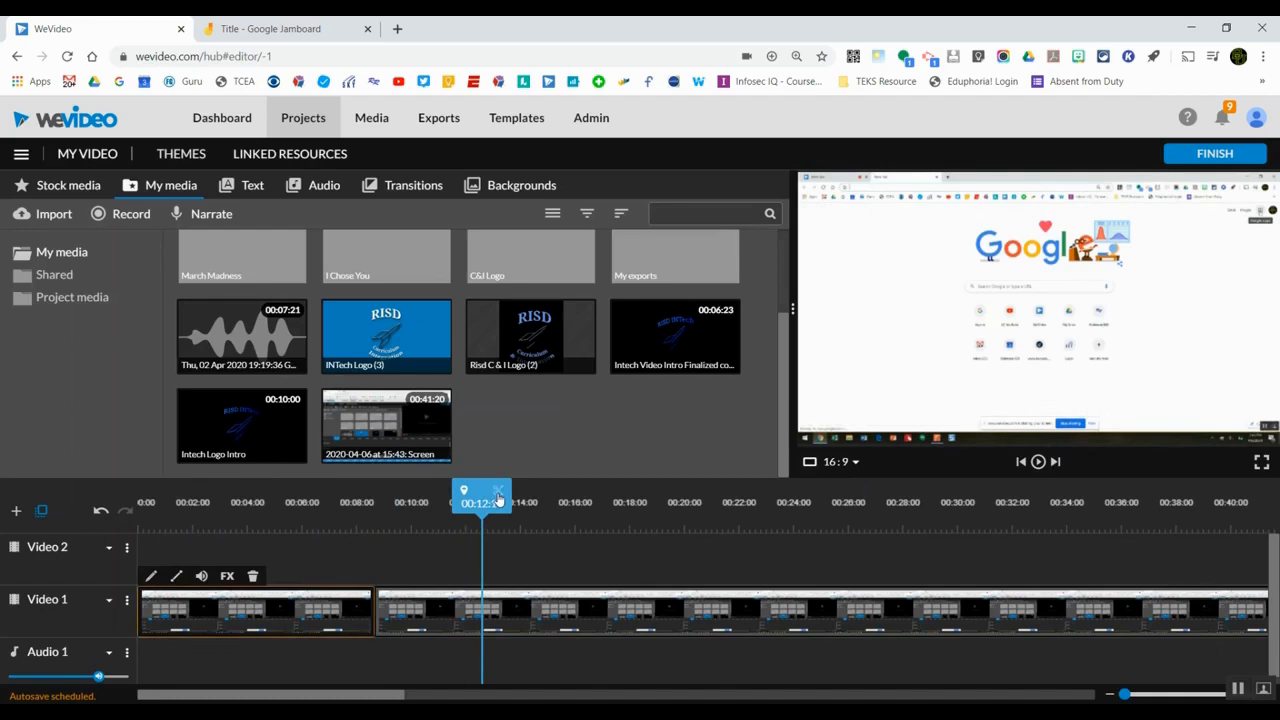
{"action": "left_click", "coordinate": [473, 615]}
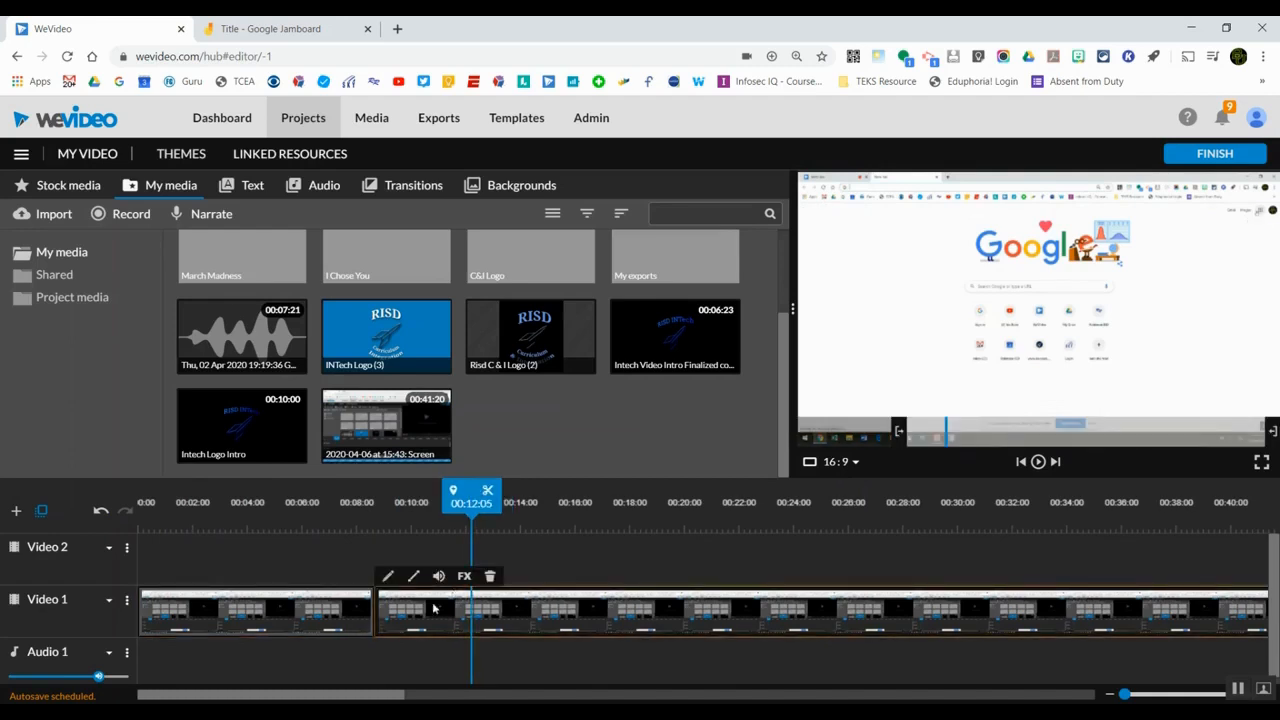
{"action": "left_click", "coordinate": [489, 490]}
{"action": "key", "text": "Delete"}
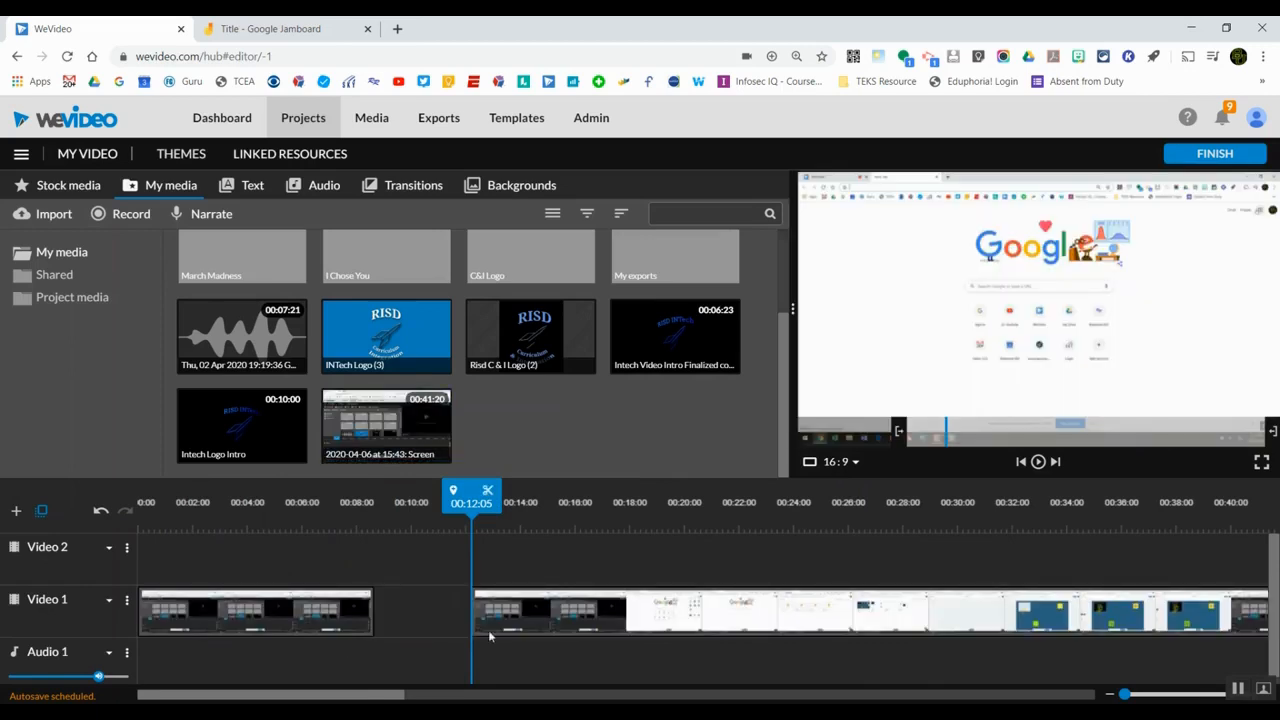
{"action": "left_click_drag", "start_coordinate": [563, 623], "coordinate": [467, 622]}
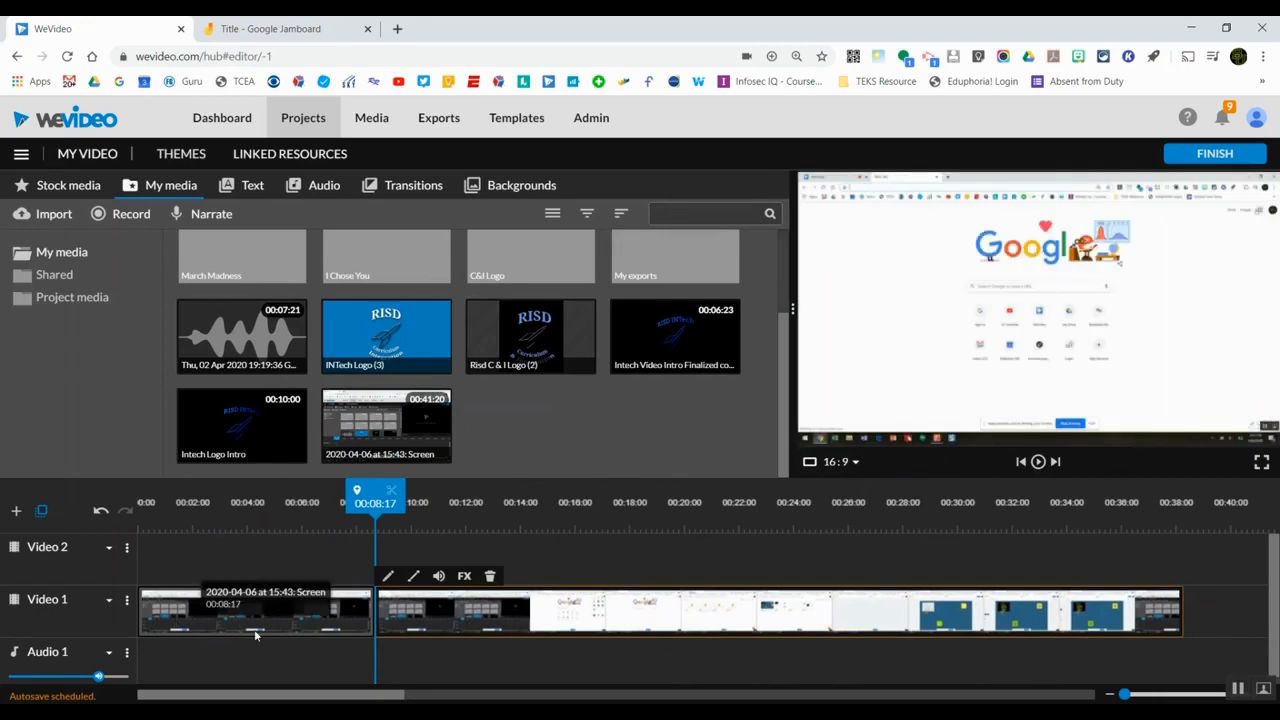
Step: Set the Video 1 track to its tallest height so the clips display their audio waveforms
{"action": "left_click", "coordinate": [108, 604]}
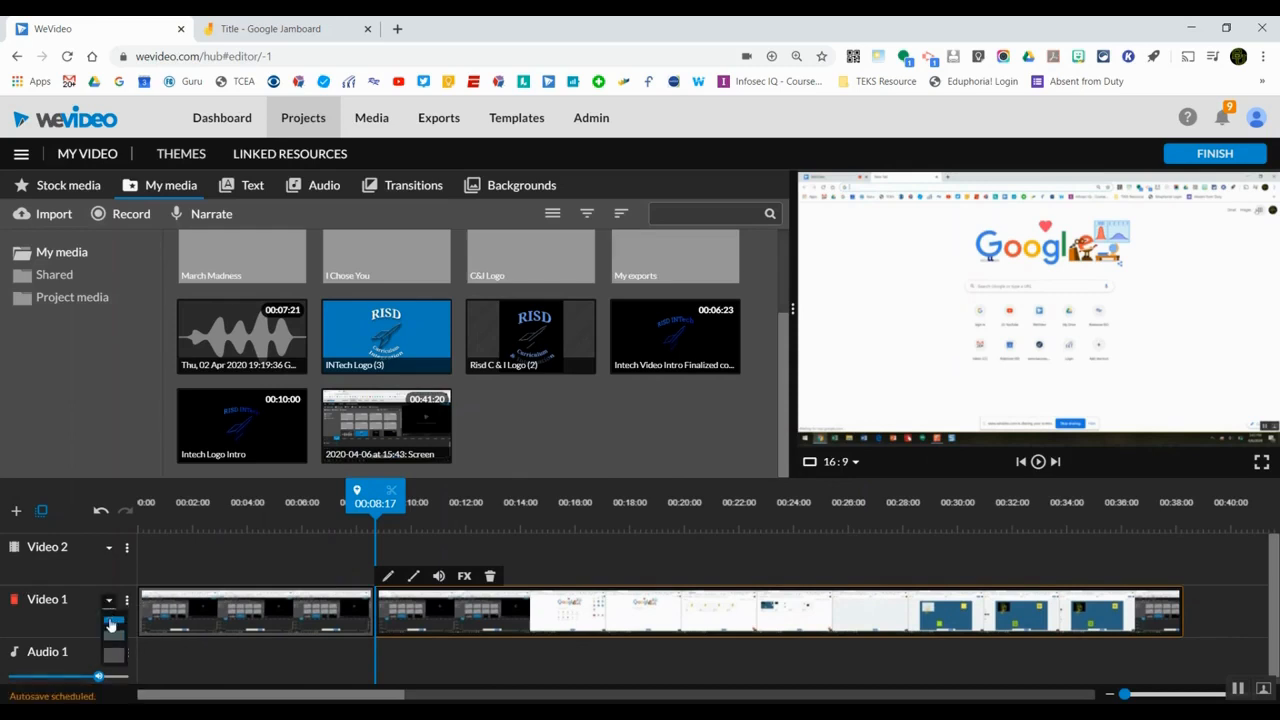
{"action": "left_click", "coordinate": [113, 632]}
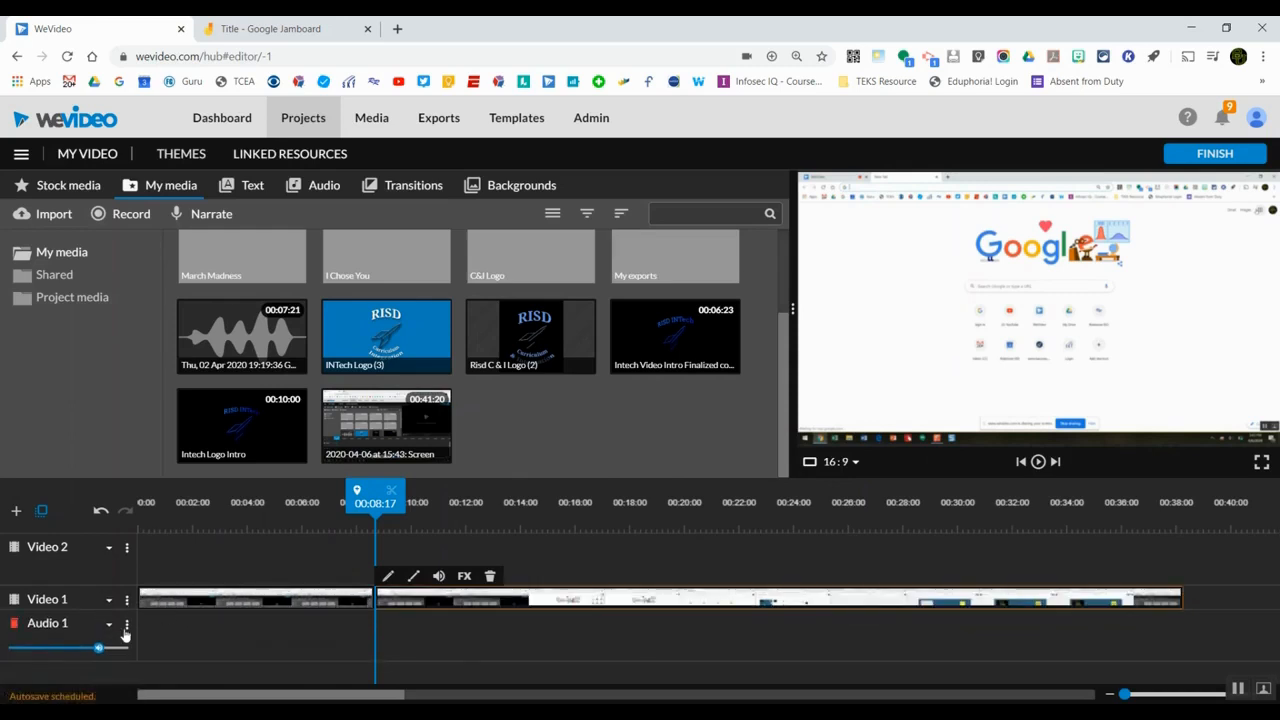
{"action": "left_click", "coordinate": [107, 604]}
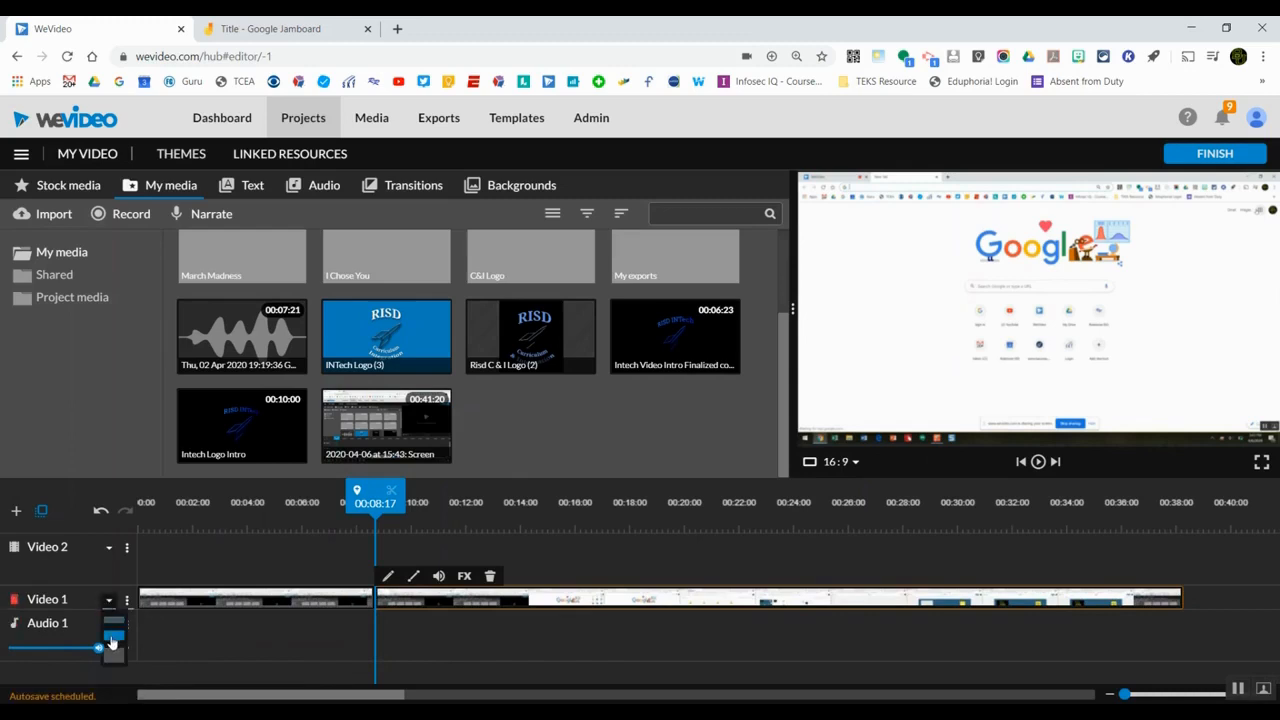
{"action": "left_click", "coordinate": [113, 650]}
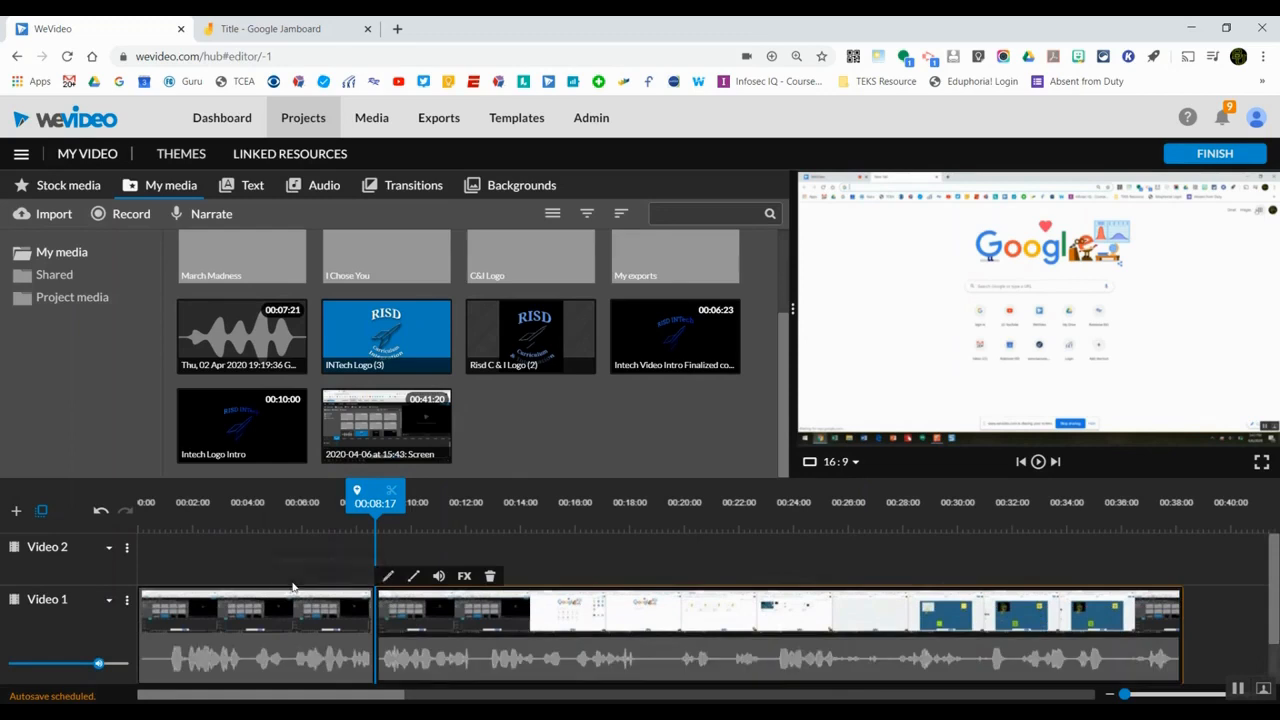
{"action": "scroll", "coordinate": [293, 587], "scroll_direction": "down", "scroll_amount": 1}
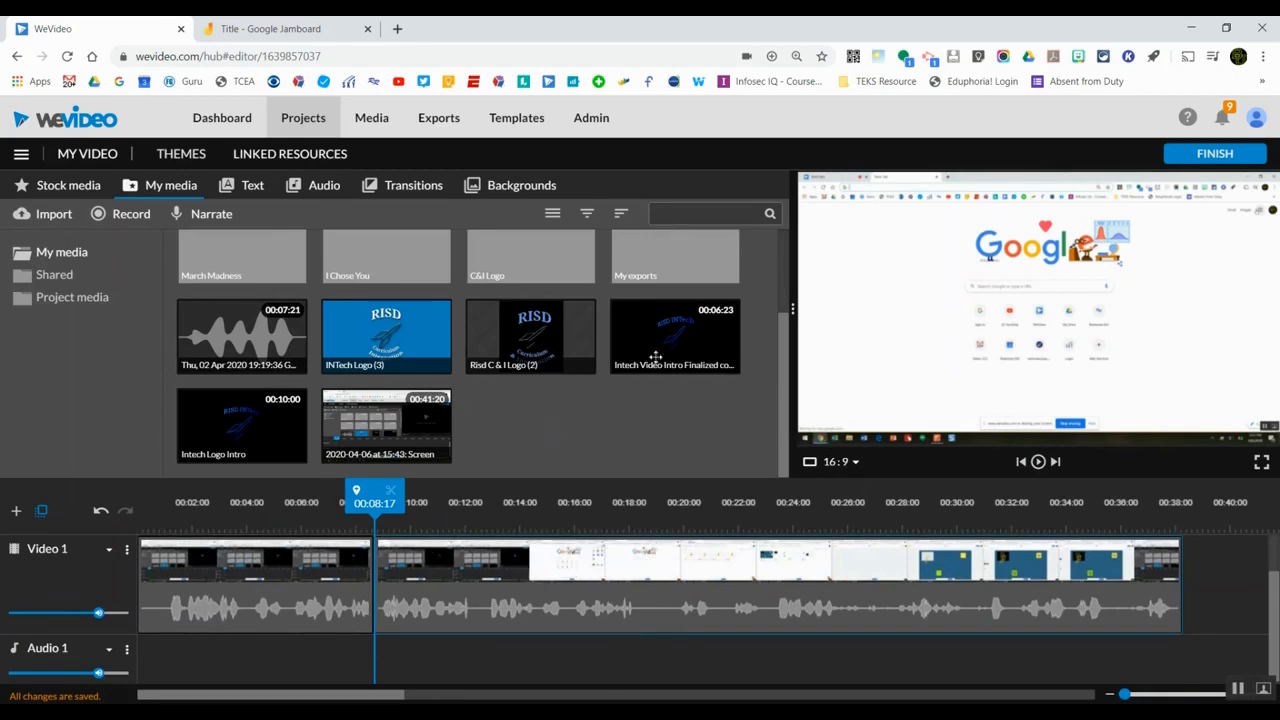
Step: Finish the edit and title the export "Screen Cast"
{"action": "left_click", "coordinate": [1236, 154]}
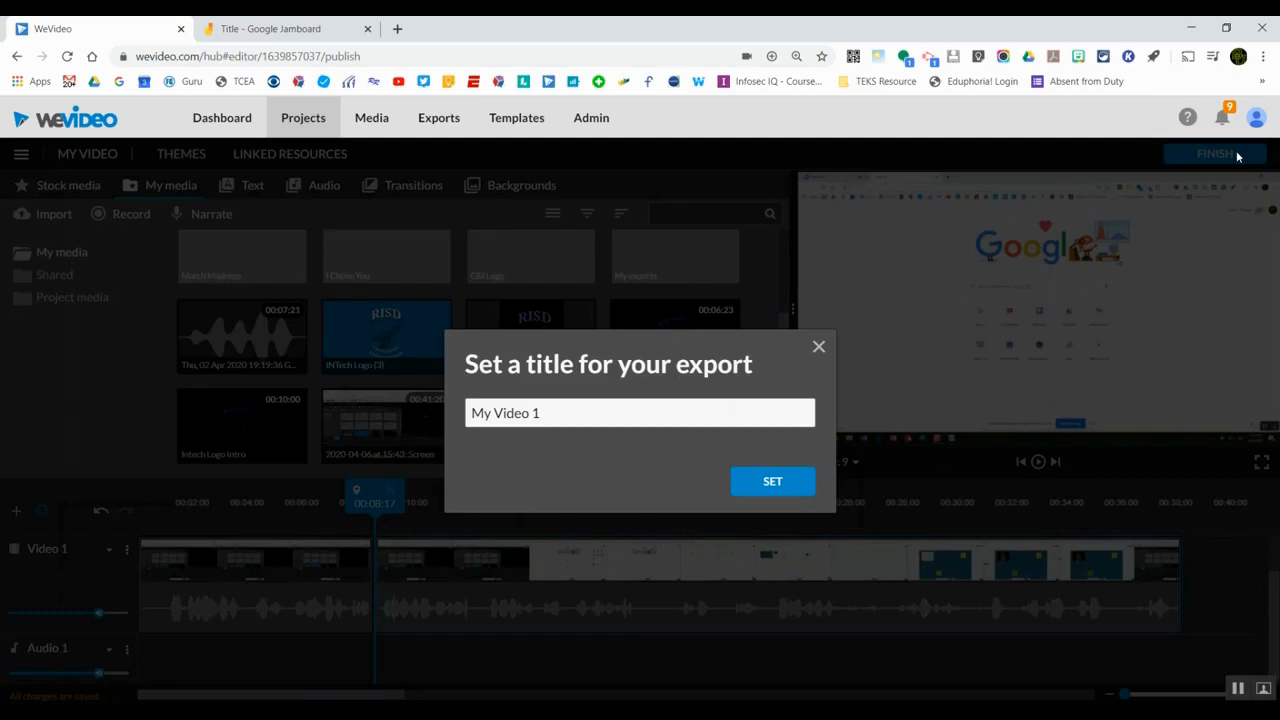
{"action": "left_click", "coordinate": [591, 412]}
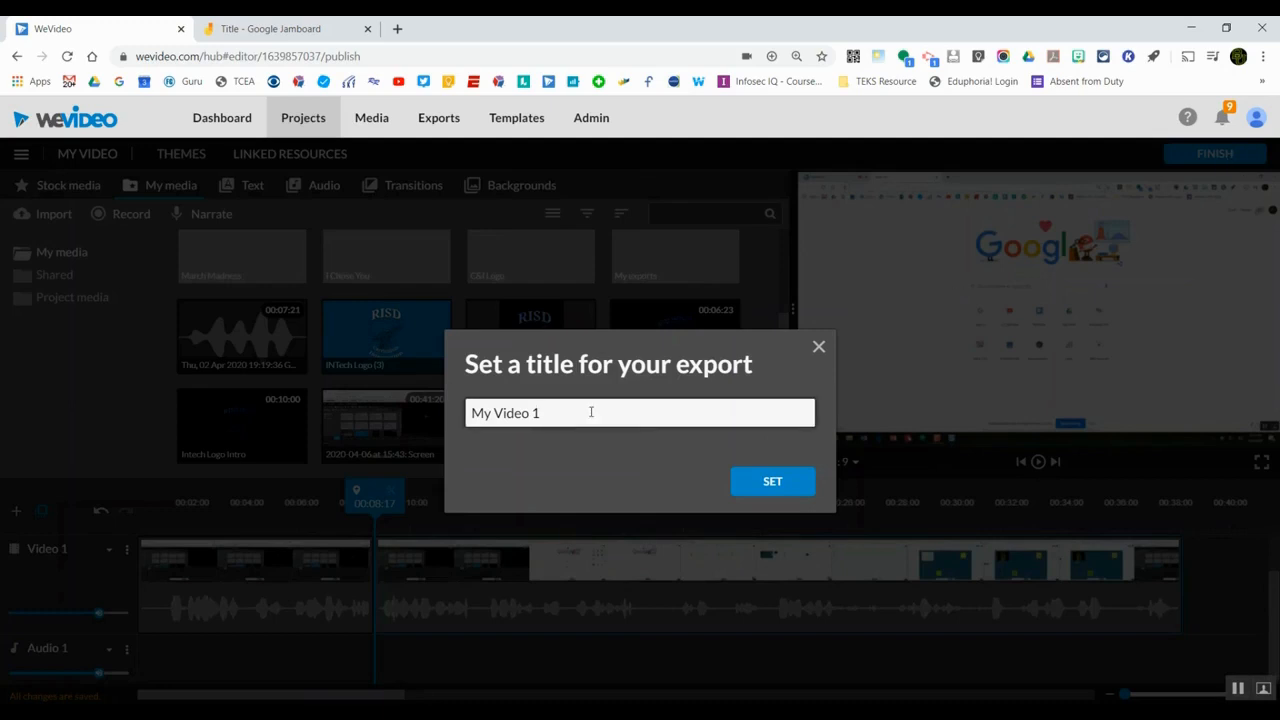
{"action": "key", "text": "BackSpace"}
{"action": "key", "text": "BackSpace"}
{"action": "key", "text": "BackSpace"}
{"action": "key", "text": "BackSpace"}
{"action": "key", "text": "BackSpace"}
{"action": "key", "text": "BackSpace"}
{"action": "key", "text": "BackSpace"}
{"action": "key", "text": "BackSpace"}
{"action": "key", "text": "BackSpace"}
{"action": "type", "text": "Screen Cas"}
{"action": "left_click", "coordinate": [760, 481]}
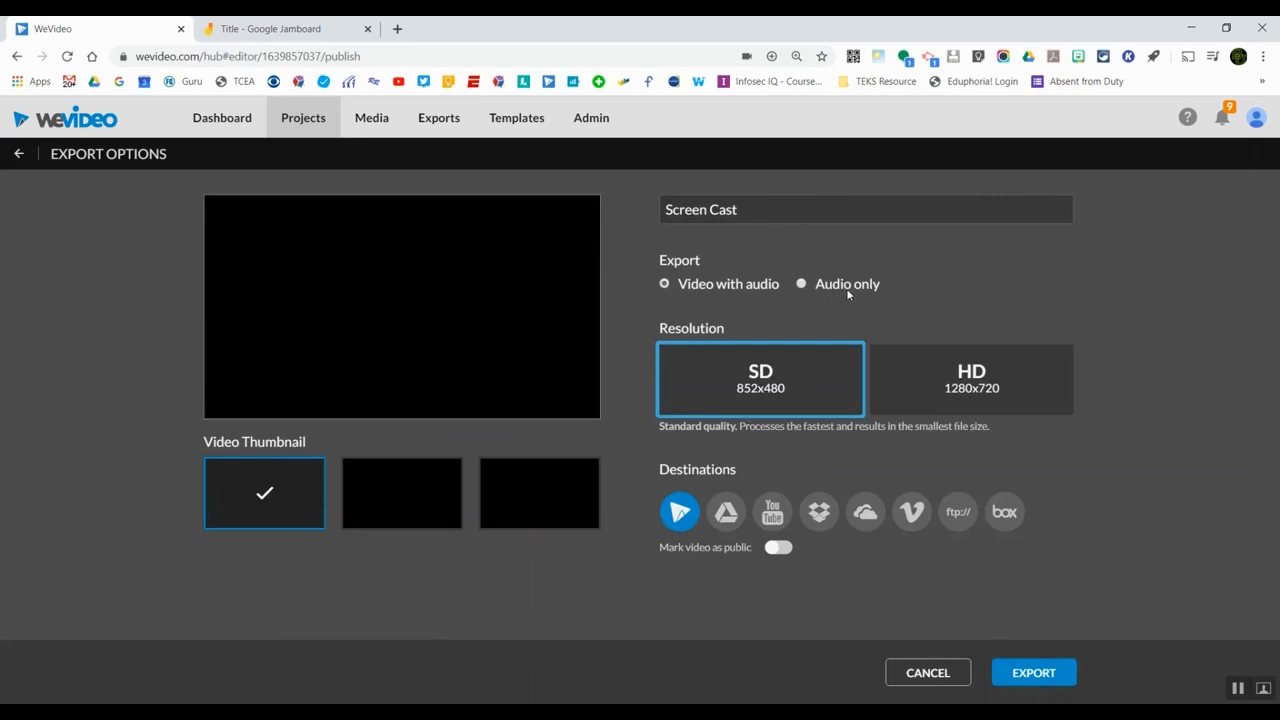
Step: Export the video in HD 1280x720 with WeVideo and Google Drive as the destinations
{"action": "left_click", "coordinate": [950, 380]}
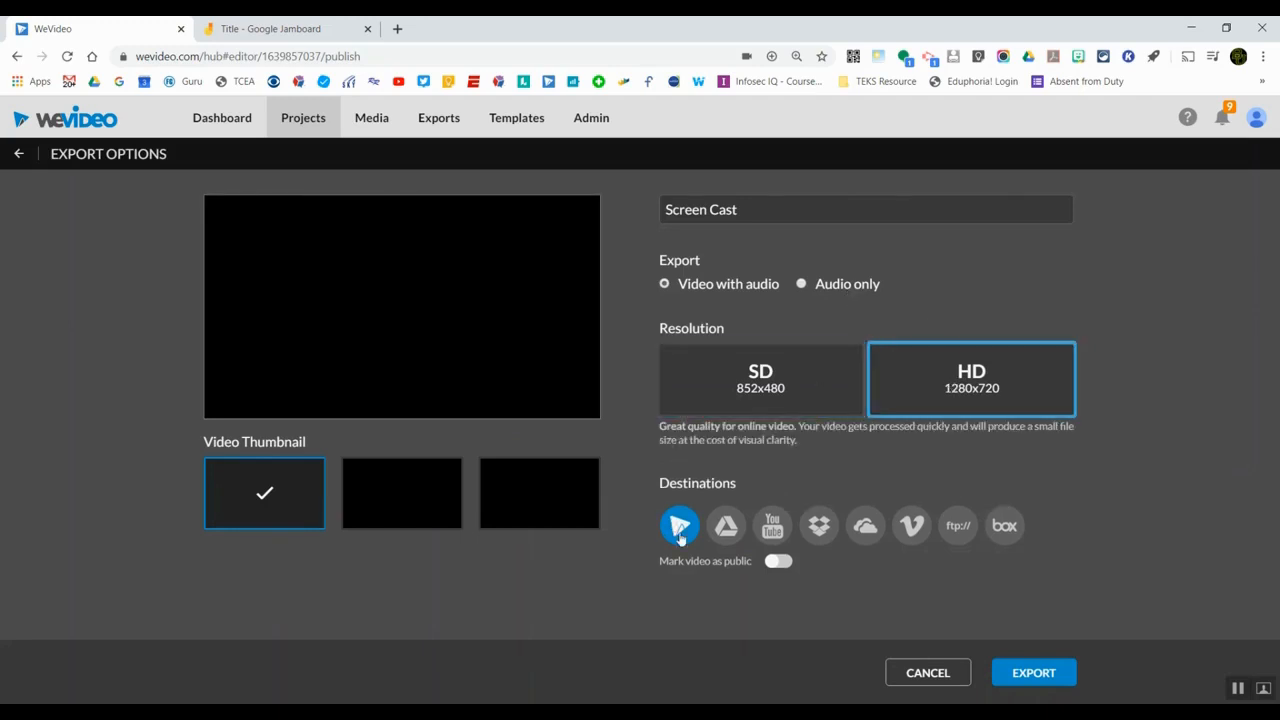
{"action": "left_click", "coordinate": [728, 526]}
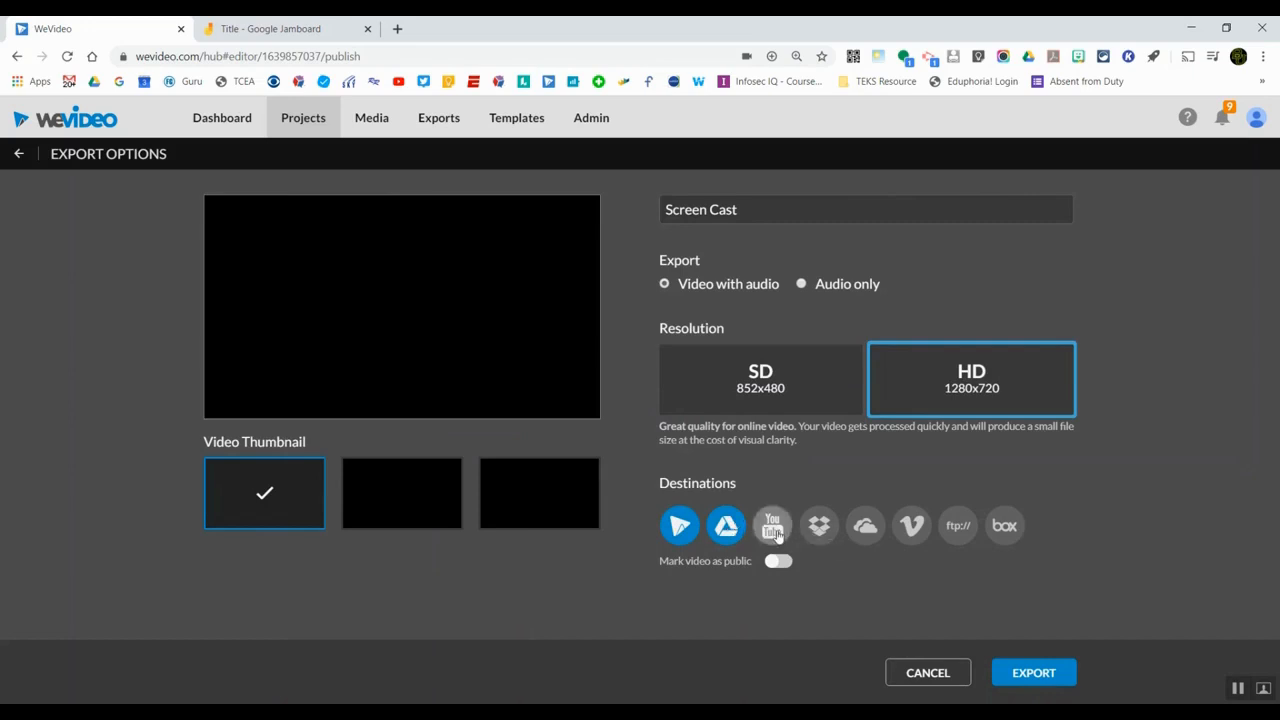
{"action": "left_click", "coordinate": [773, 527]}
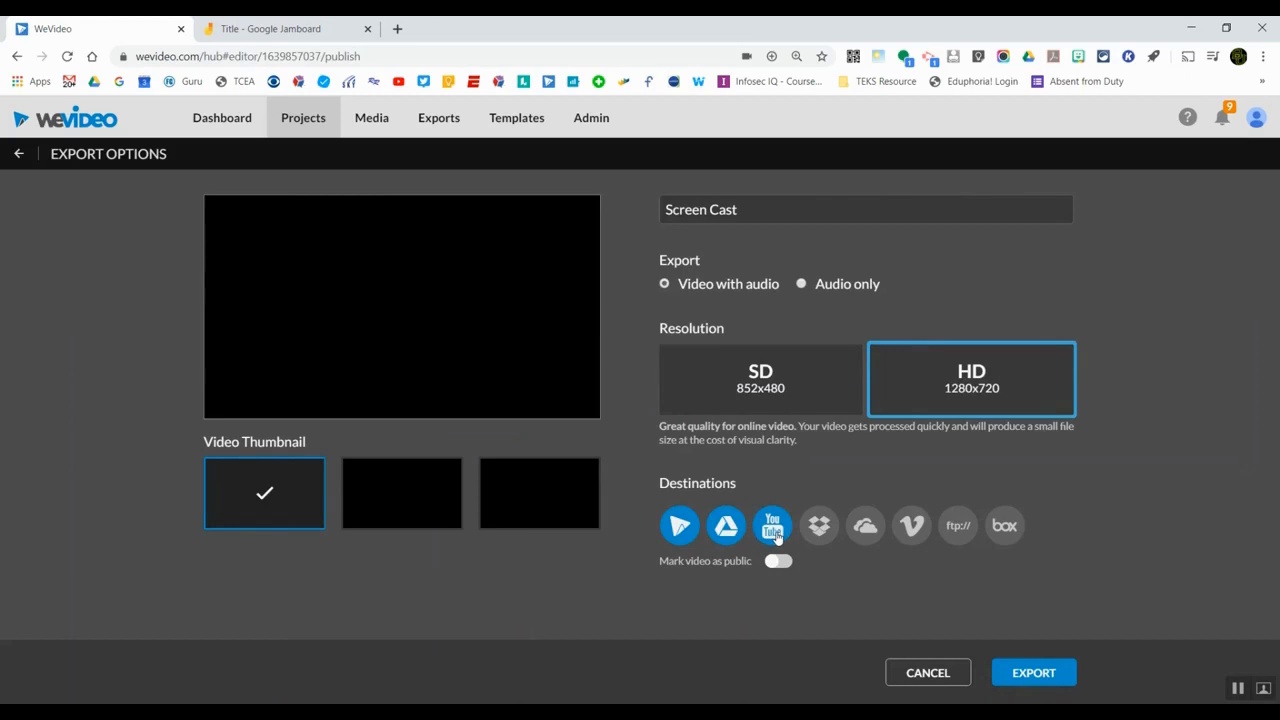
{"action": "left_click", "coordinate": [760, 533]}
{"action": "left_click", "coordinate": [726, 527]}
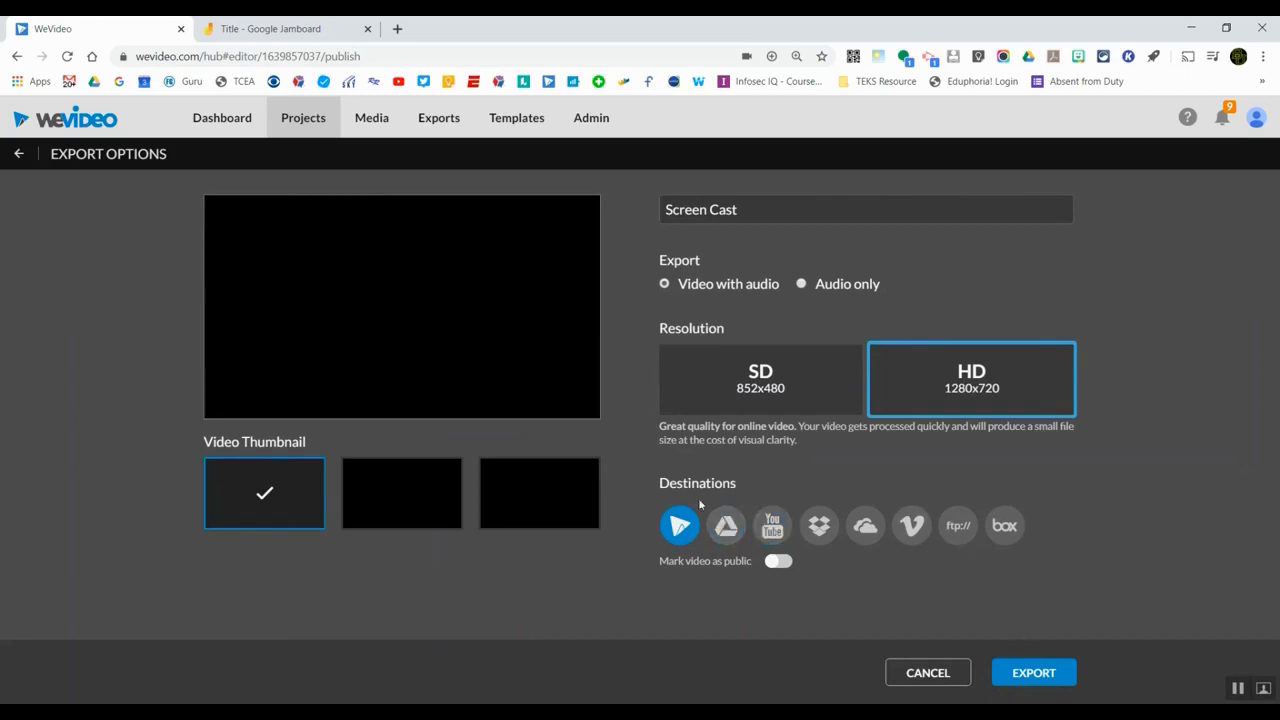
{"action": "left_click", "coordinate": [722, 530]}
{"action": "left_click", "coordinate": [1035, 673]}
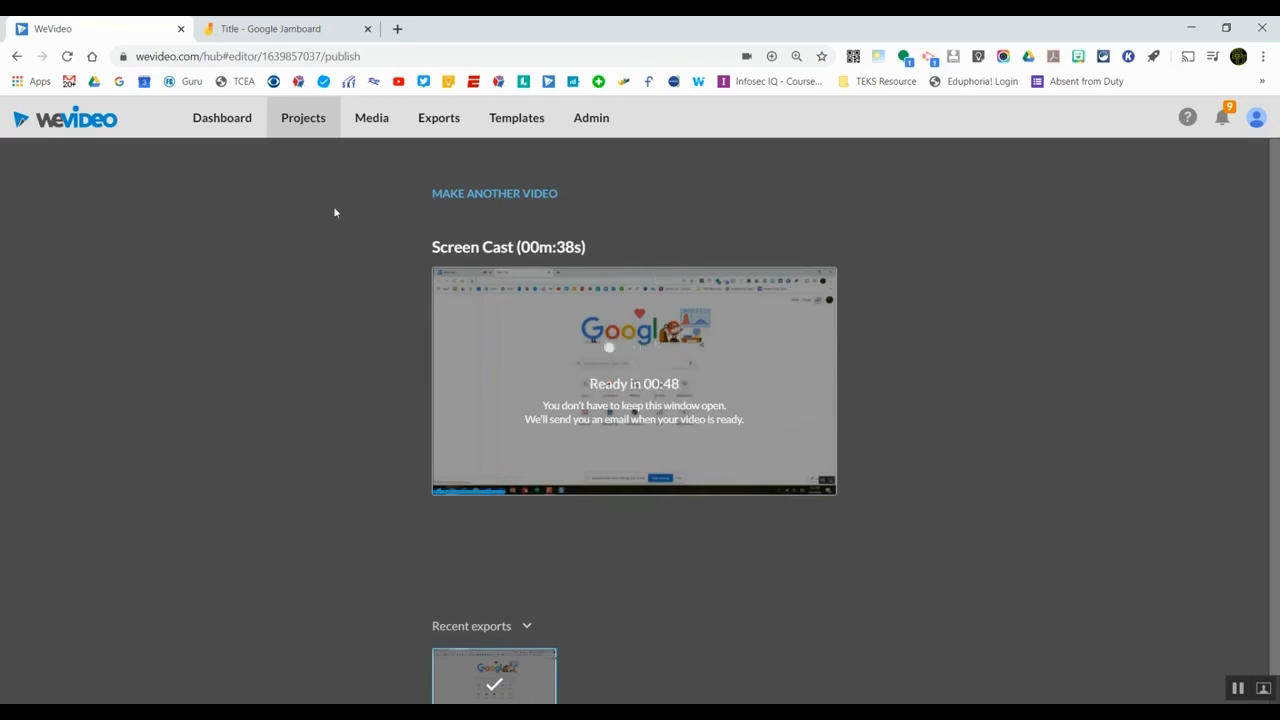
Step: Return to the project's list of edits and reopen the Screen Cast edit
{"action": "left_click", "coordinate": [300, 121]}
{"action": "left_click", "coordinate": [288, 244]}
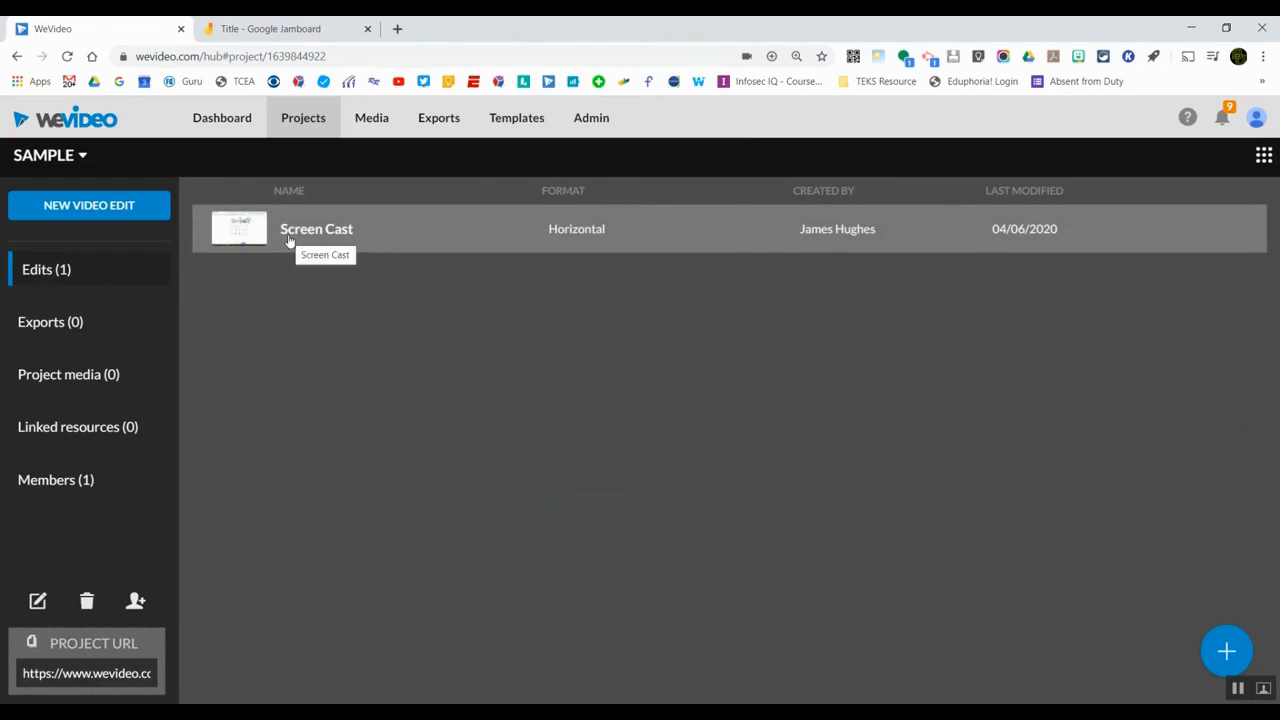
{"action": "left_click", "coordinate": [290, 240]}
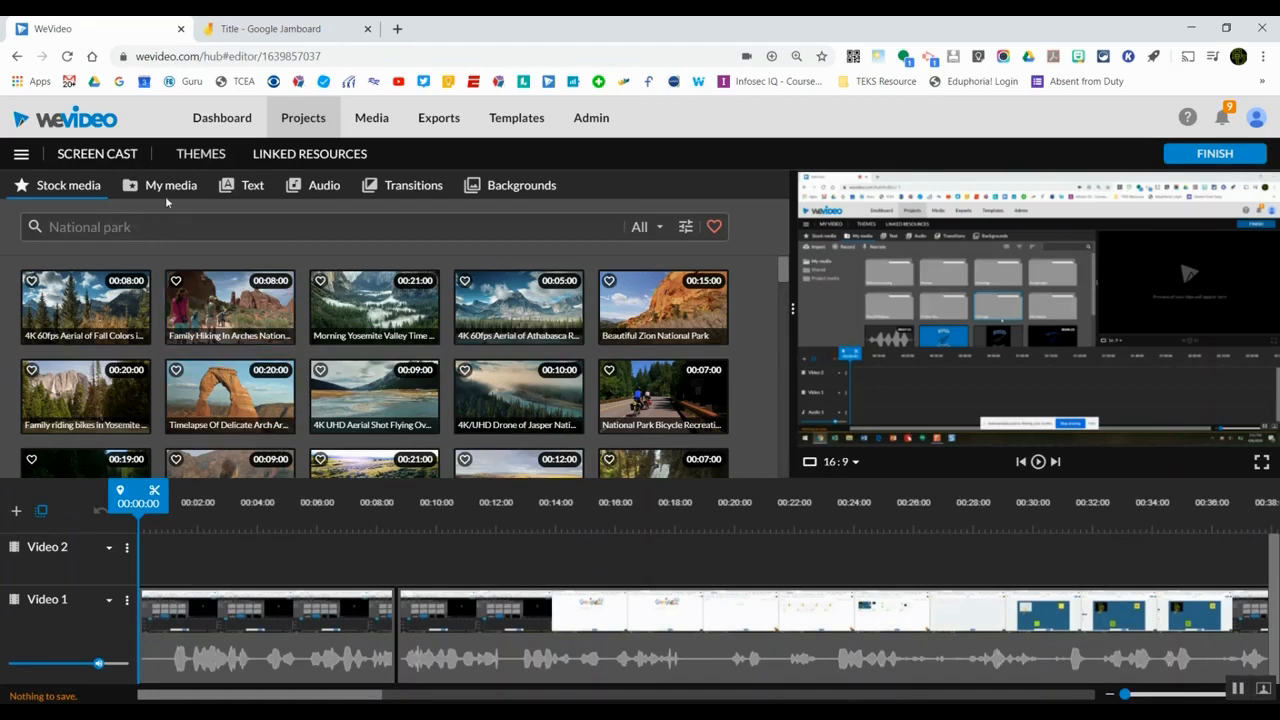
Step: Record a voiceover narration with preview while recording and muted audio, and save it to the timeline at a lowered volume
{"action": "left_click", "coordinate": [170, 188]}
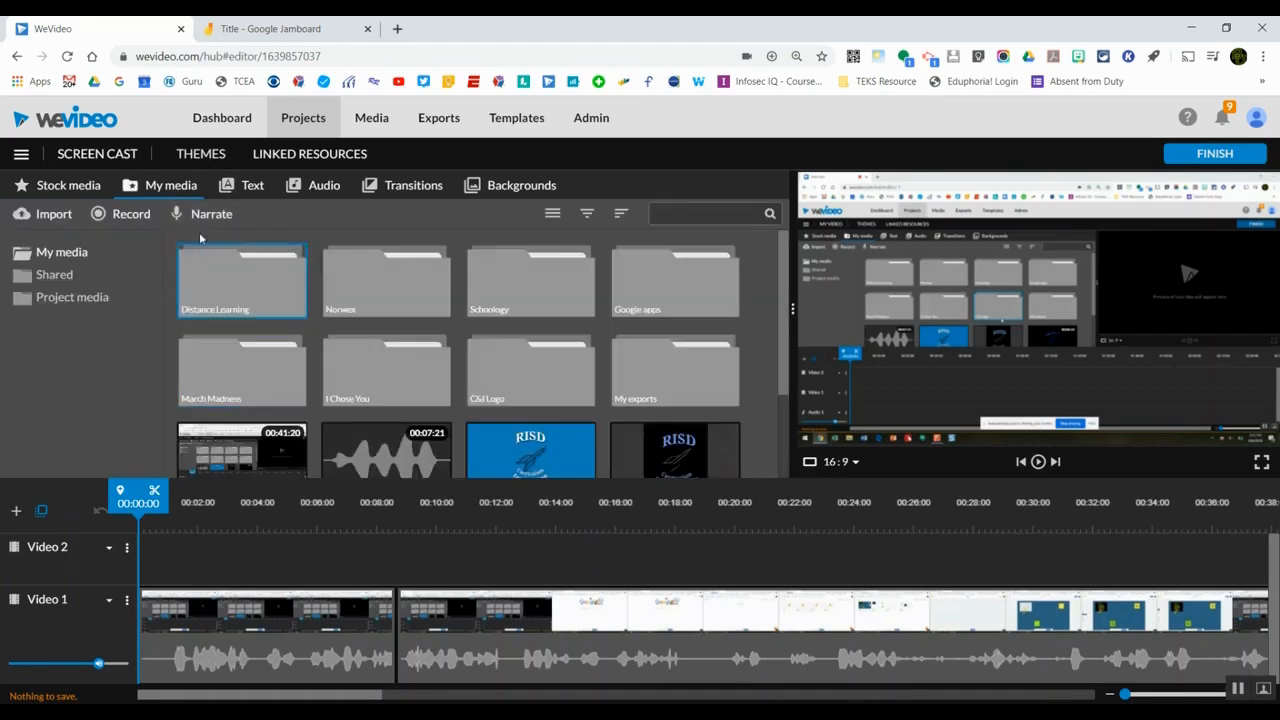
{"action": "left_click", "coordinate": [214, 216]}
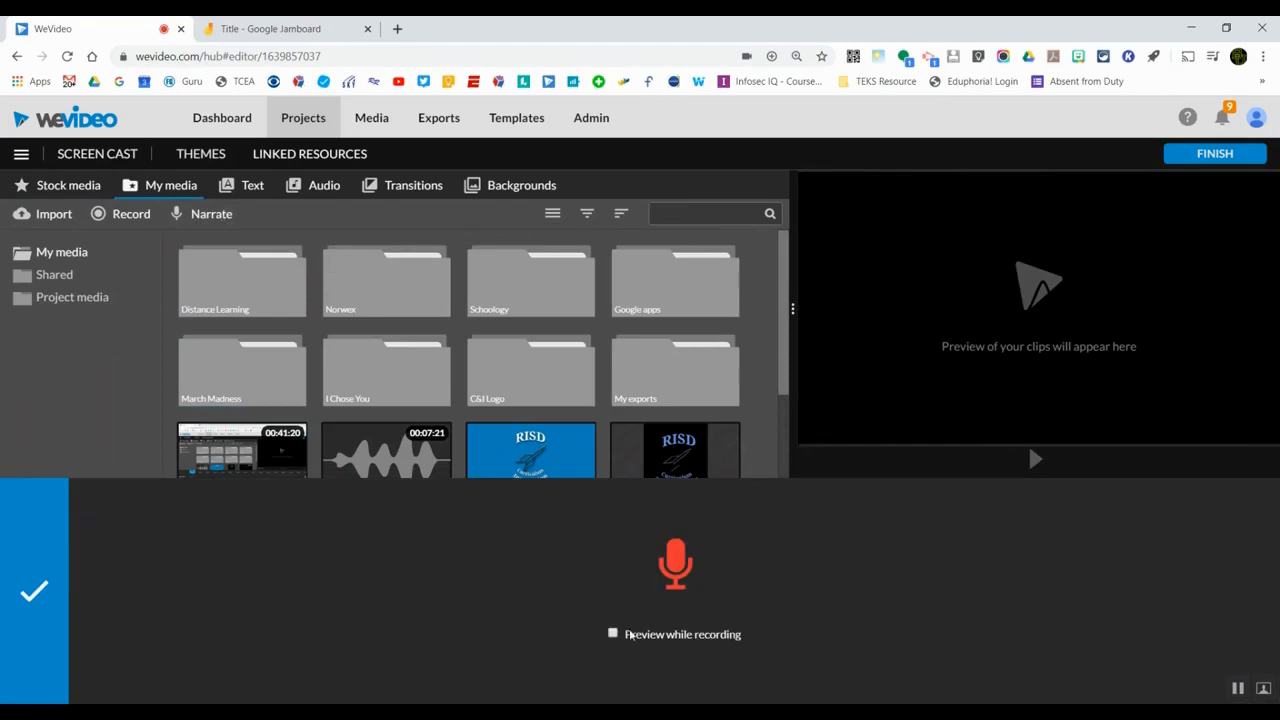
{"action": "left_click", "coordinate": [613, 635]}
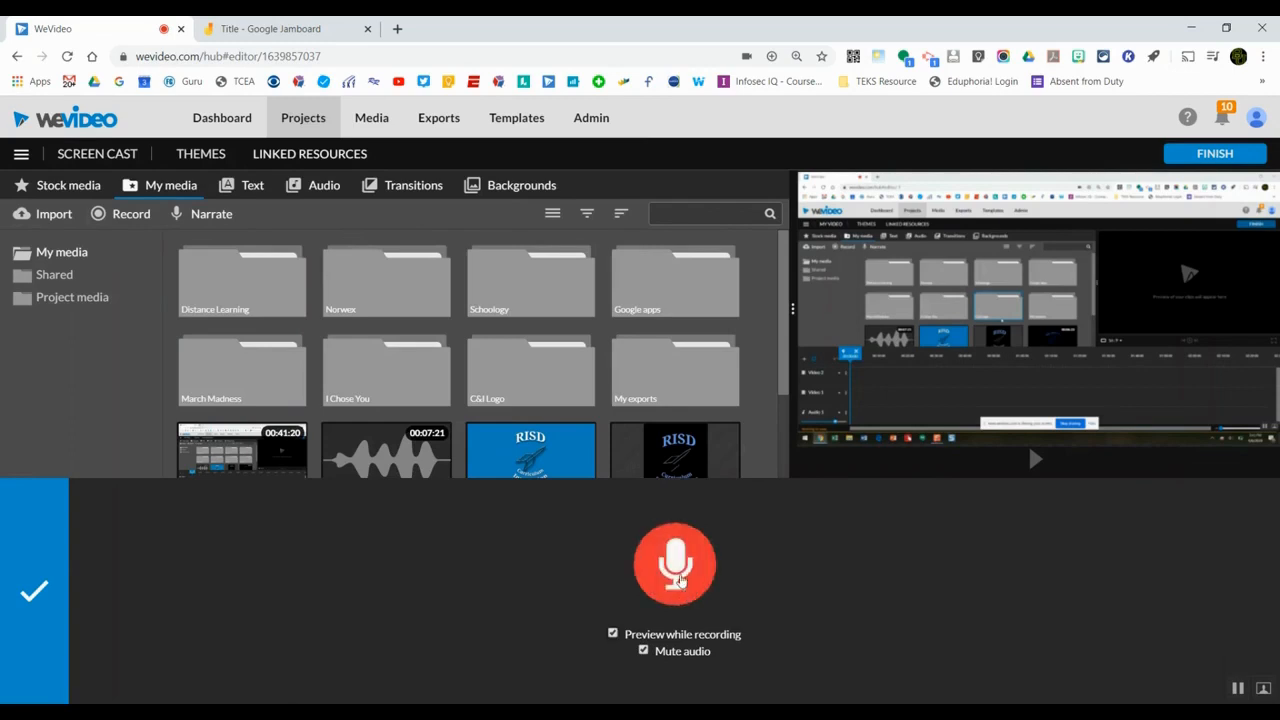
{"action": "left_click", "coordinate": [678, 575]}
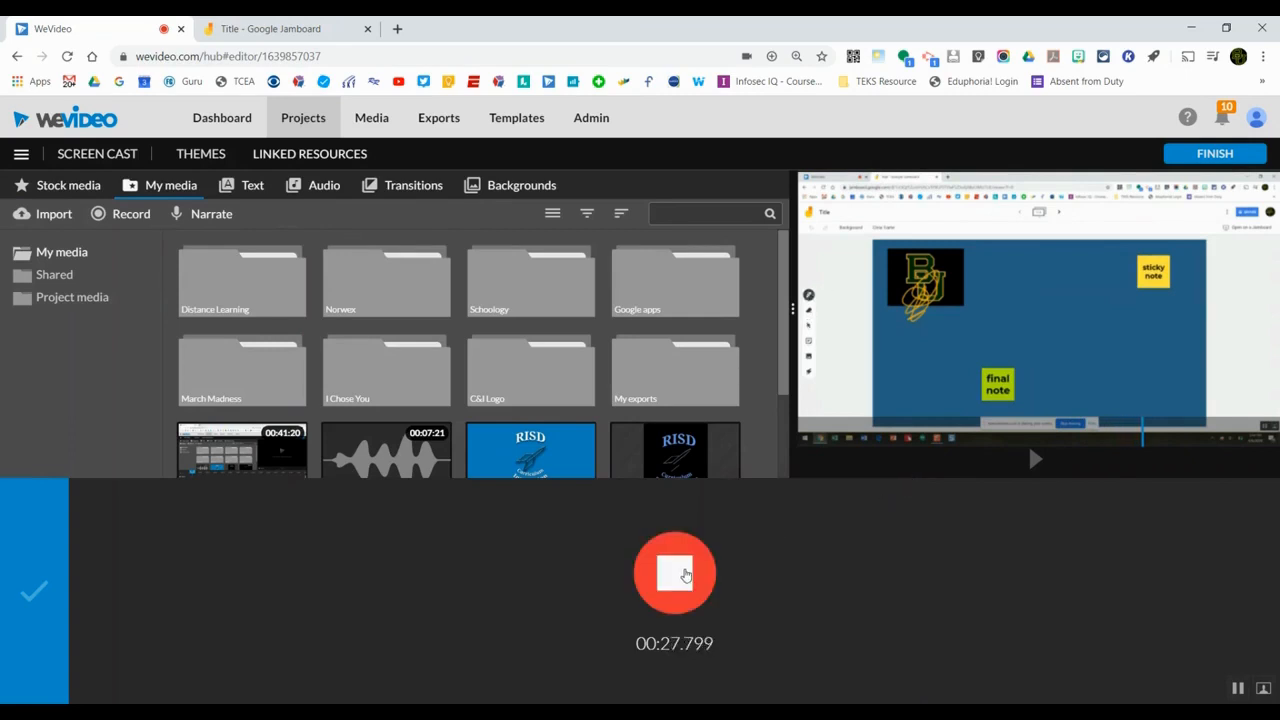
{"action": "left_click", "coordinate": [686, 575]}
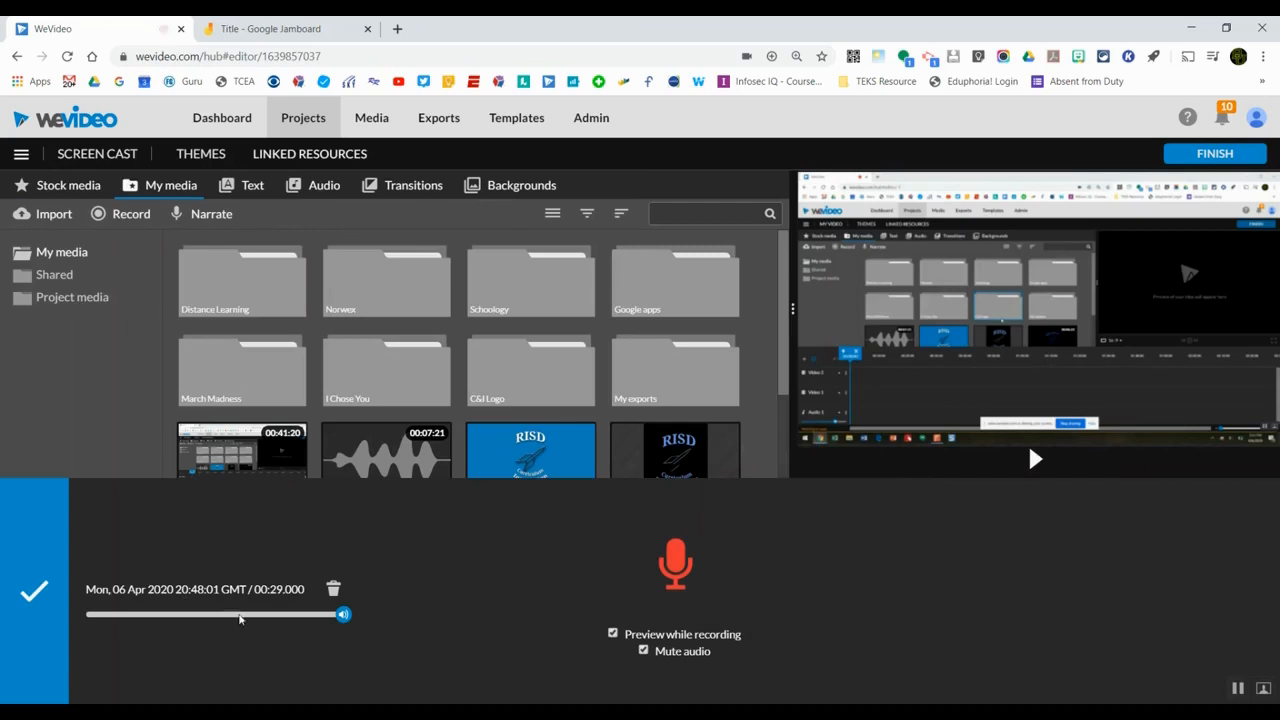
{"action": "left_click_drag", "start_coordinate": [345, 618], "coordinate": [297, 612]}
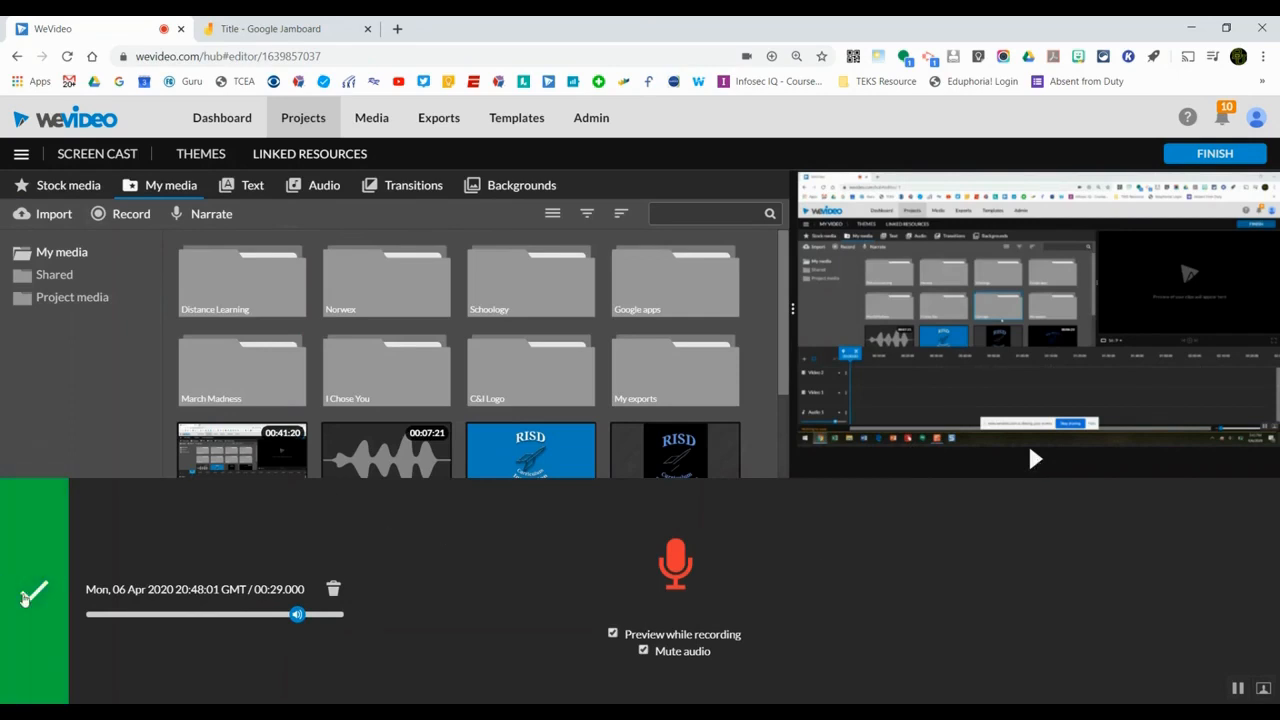
{"action": "left_click", "coordinate": [27, 595]}
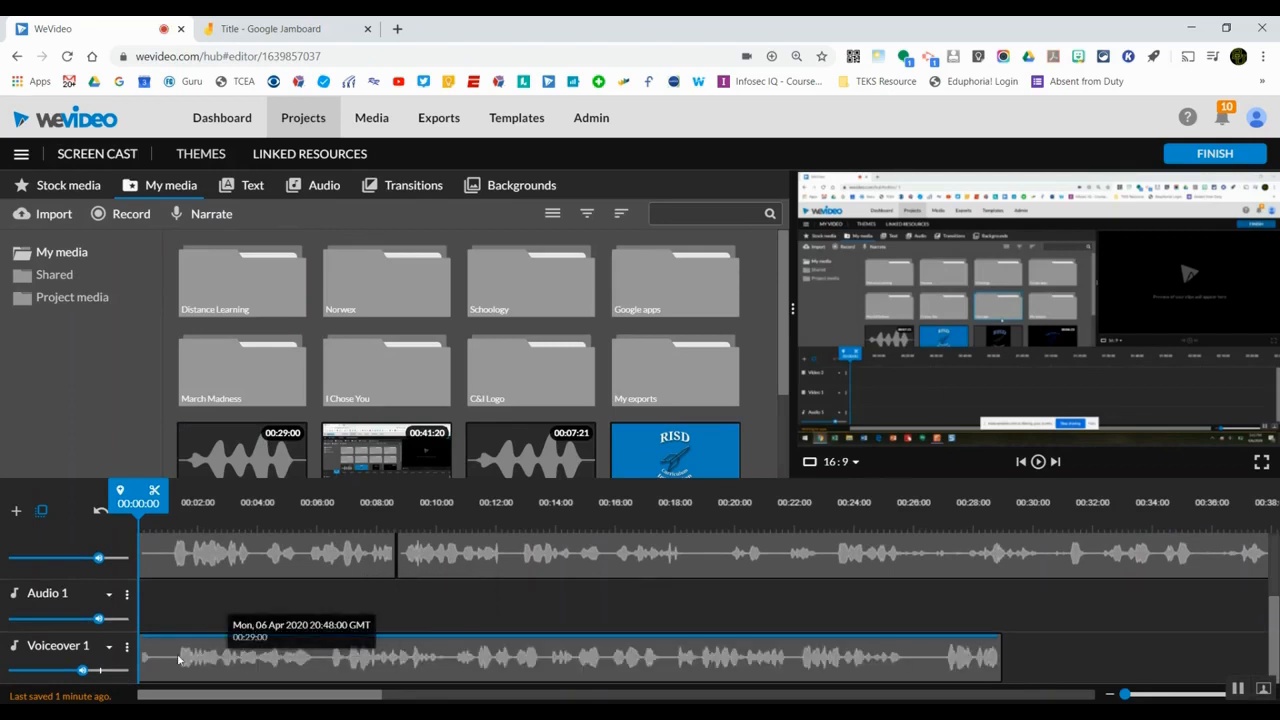
Step: Mute the Video 1 track and play the timeline to check the voiceover without the original audio
{"action": "key", "text": "space"}
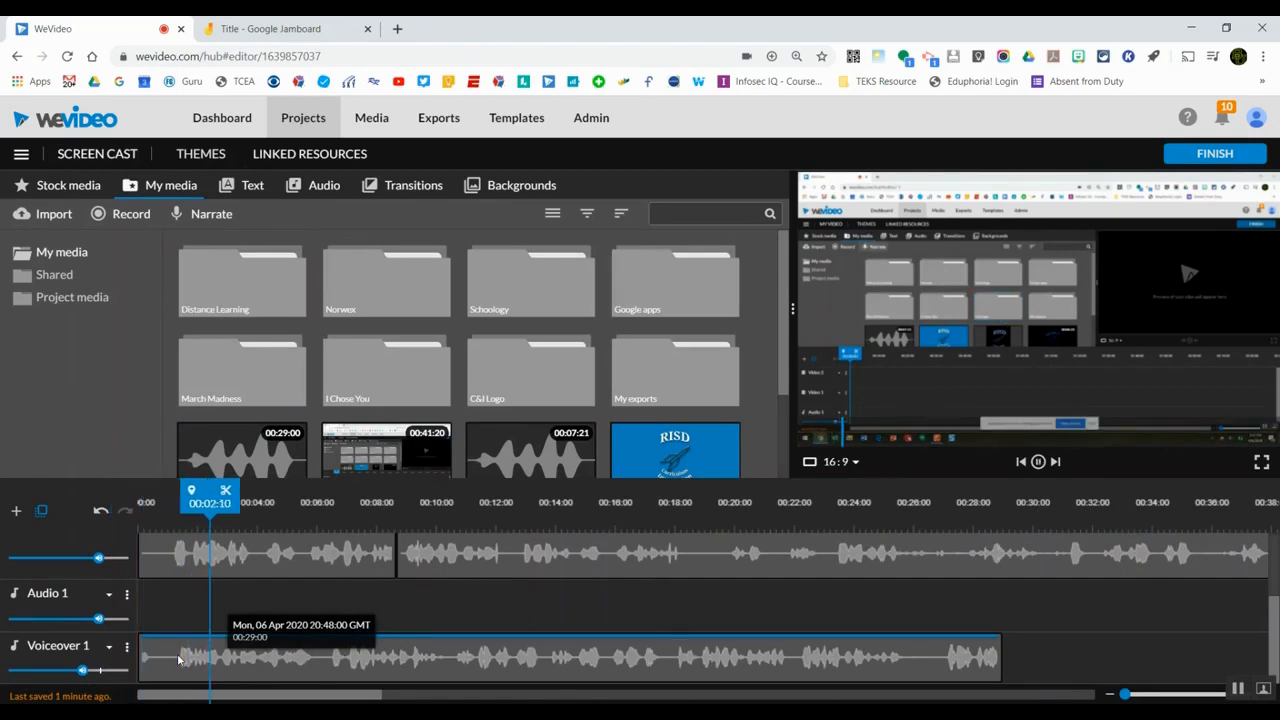
{"action": "key", "text": "space"}
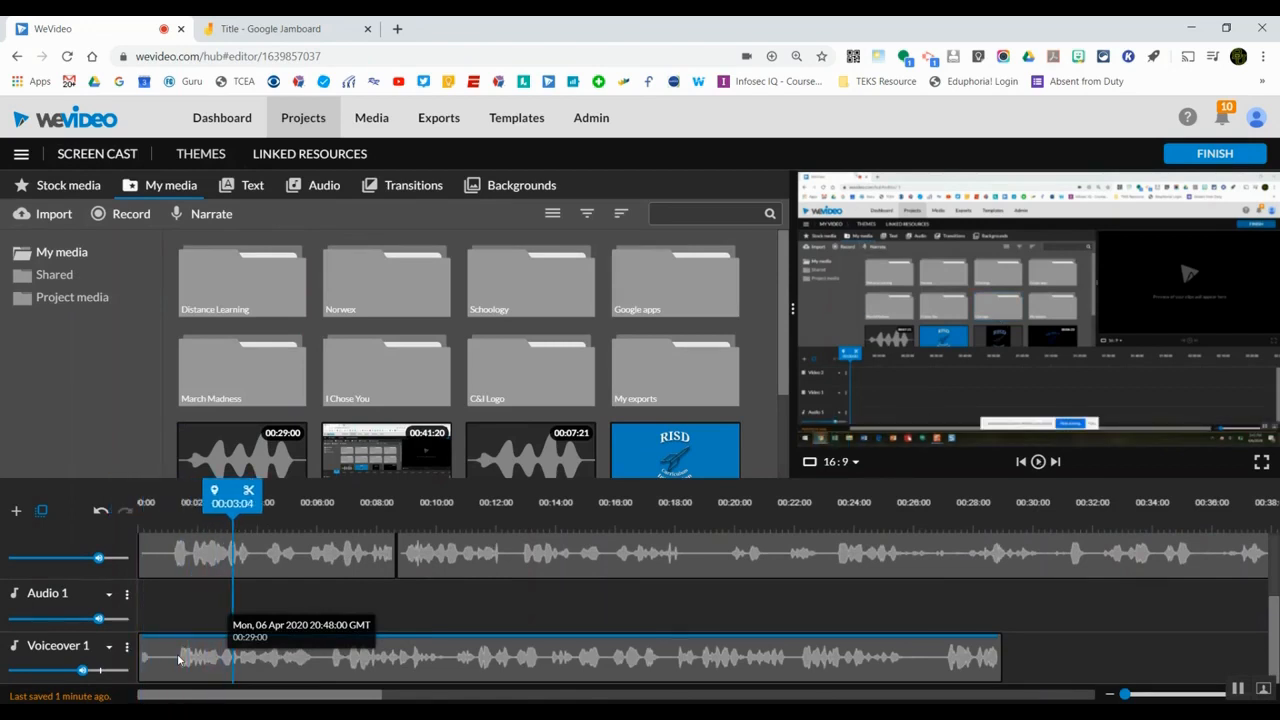
{"action": "scroll", "coordinate": [120, 598], "scroll_direction": "up", "scroll_amount": 3}
{"action": "left_click", "coordinate": [126, 598]}
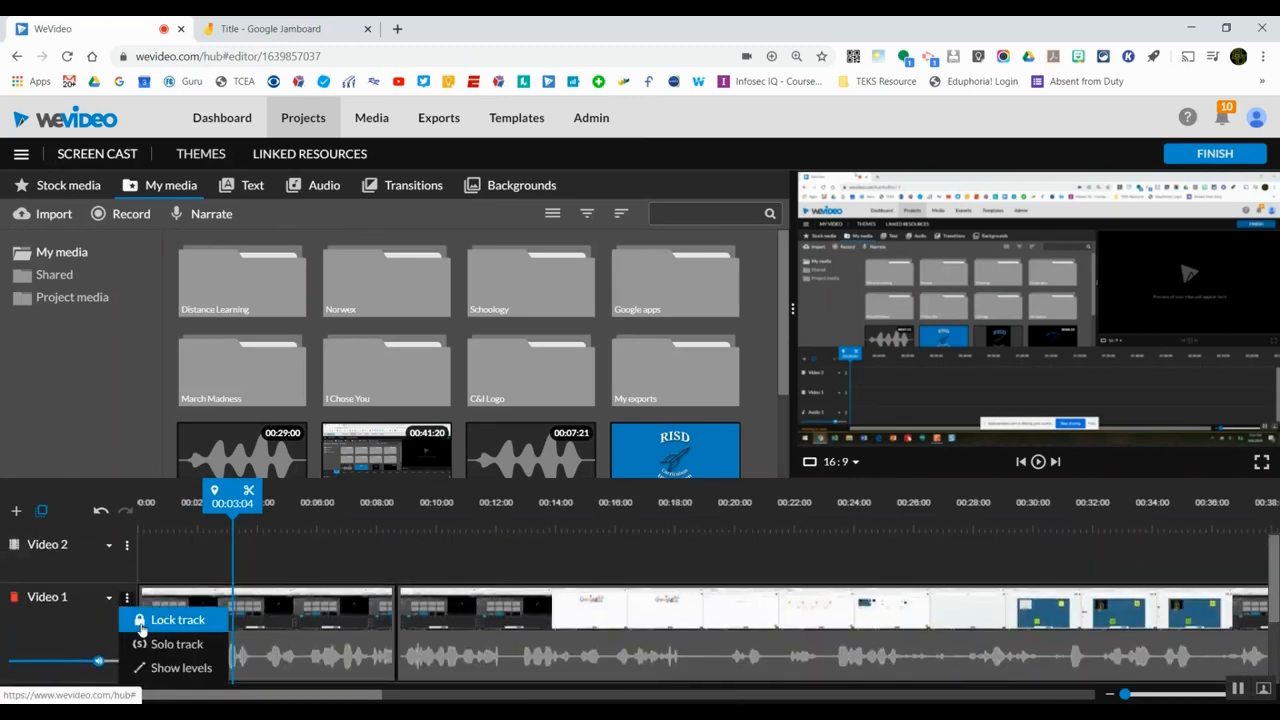
{"action": "scroll", "coordinate": [137, 617], "scroll_direction": "down", "scroll_amount": 2}
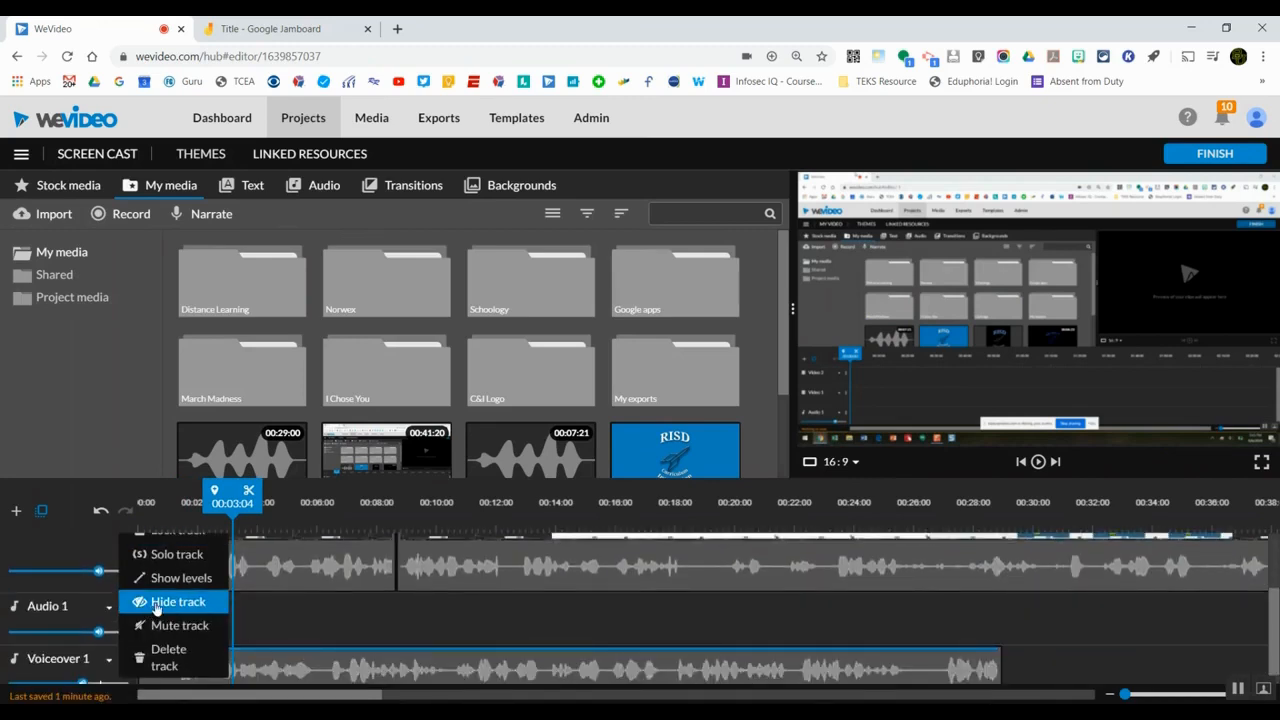
{"action": "left_click", "coordinate": [157, 628]}
{"action": "key", "text": "space"}
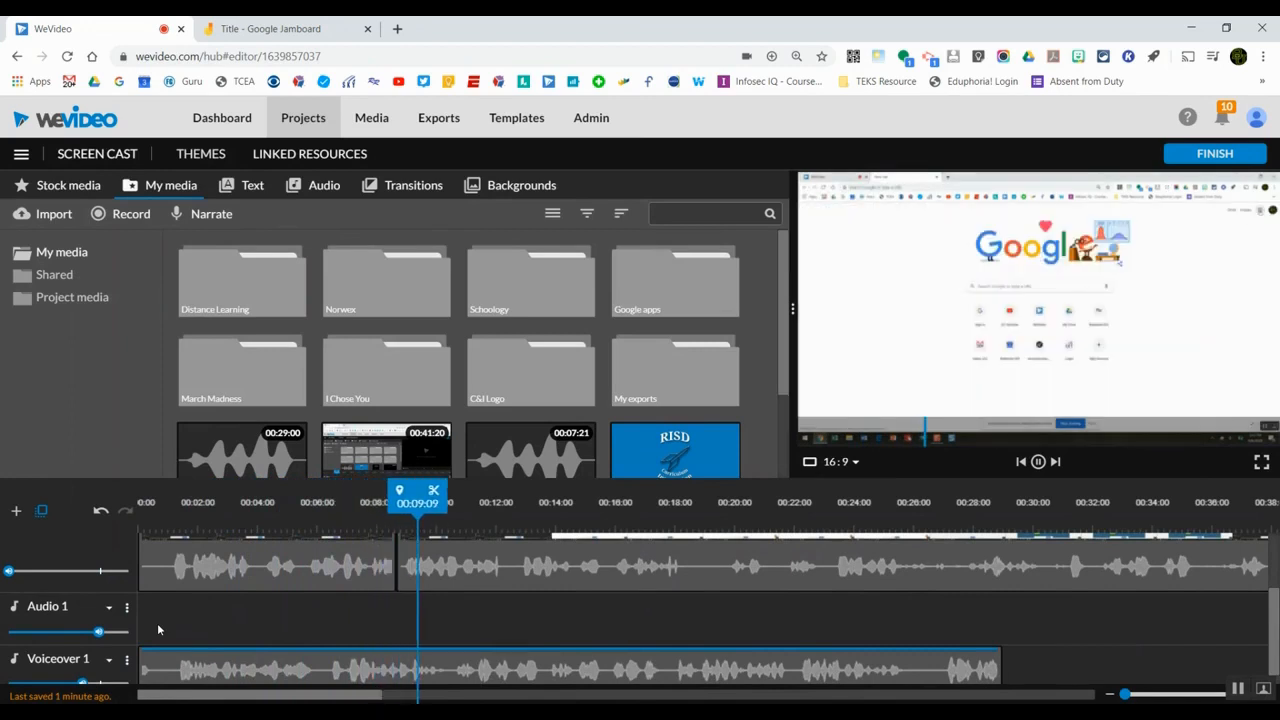
{"action": "key", "text": "space"}
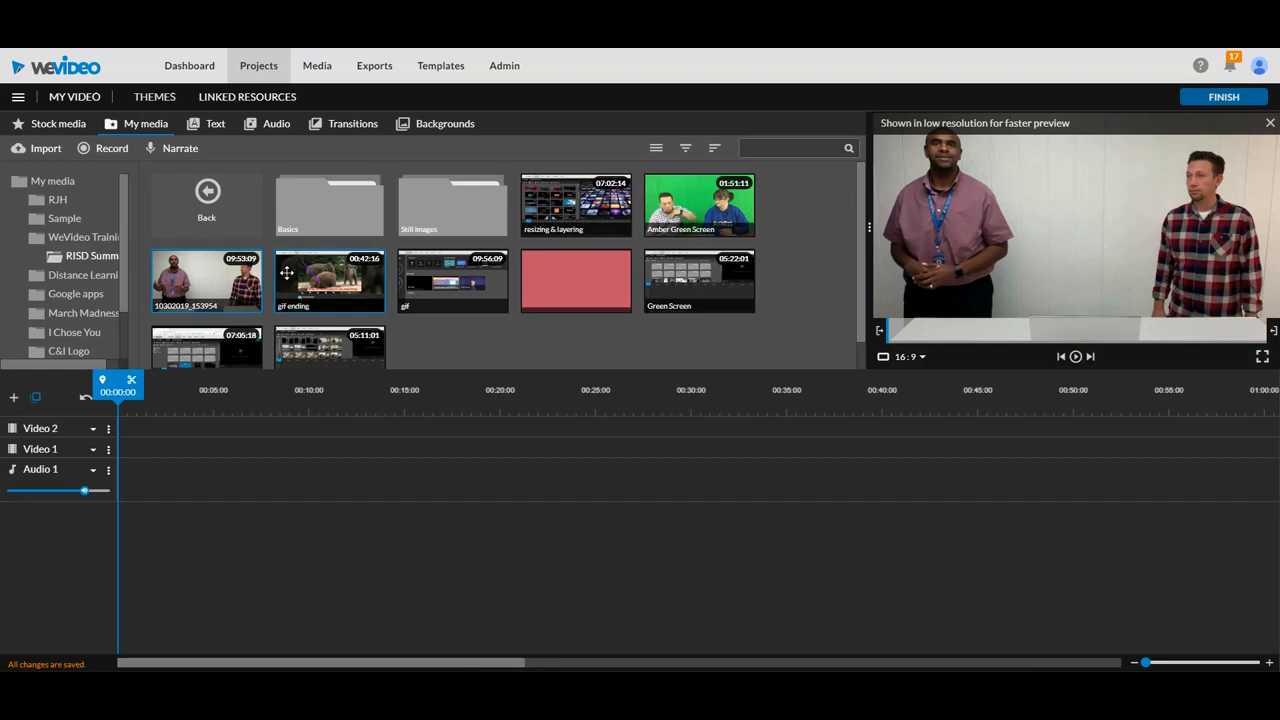
Step: Add the 10302019_153954 clip to the start of Video 1 and set that track to its tallest height with audio unmuted
{"action": "left_click_drag", "start_coordinate": [201, 272], "coordinate": [129, 447]}
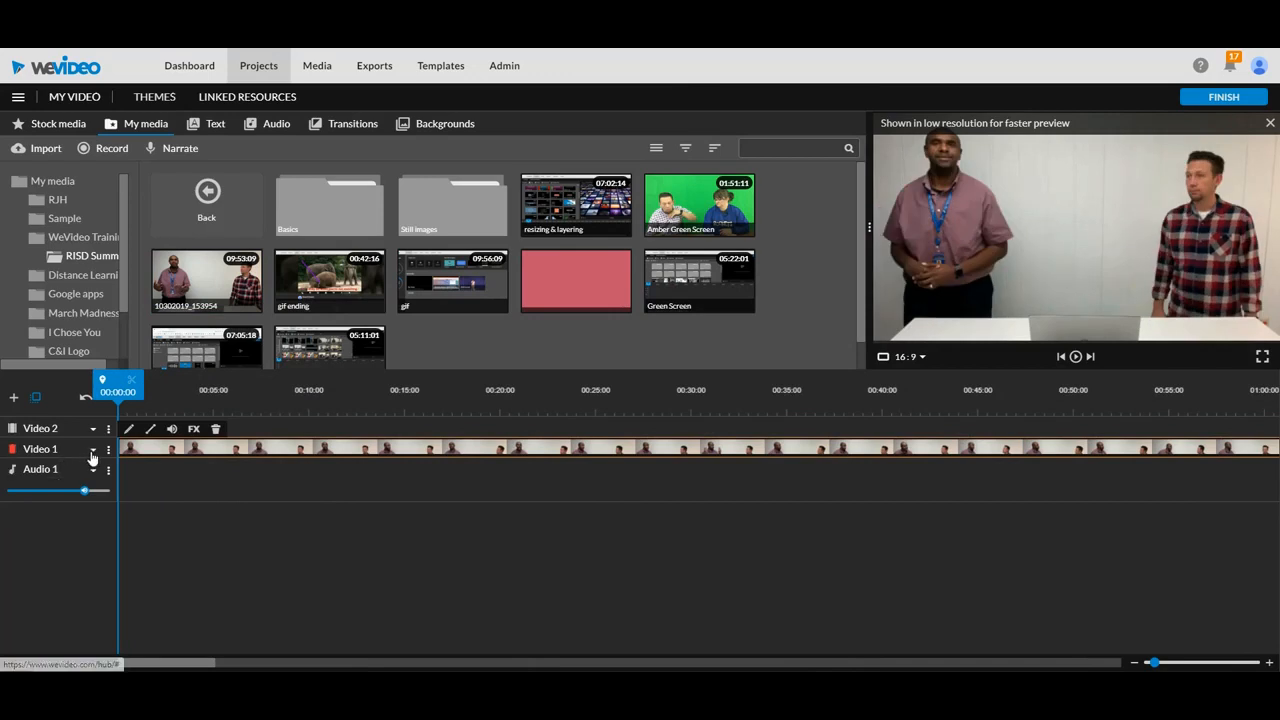
{"action": "left_click", "coordinate": [92, 451]}
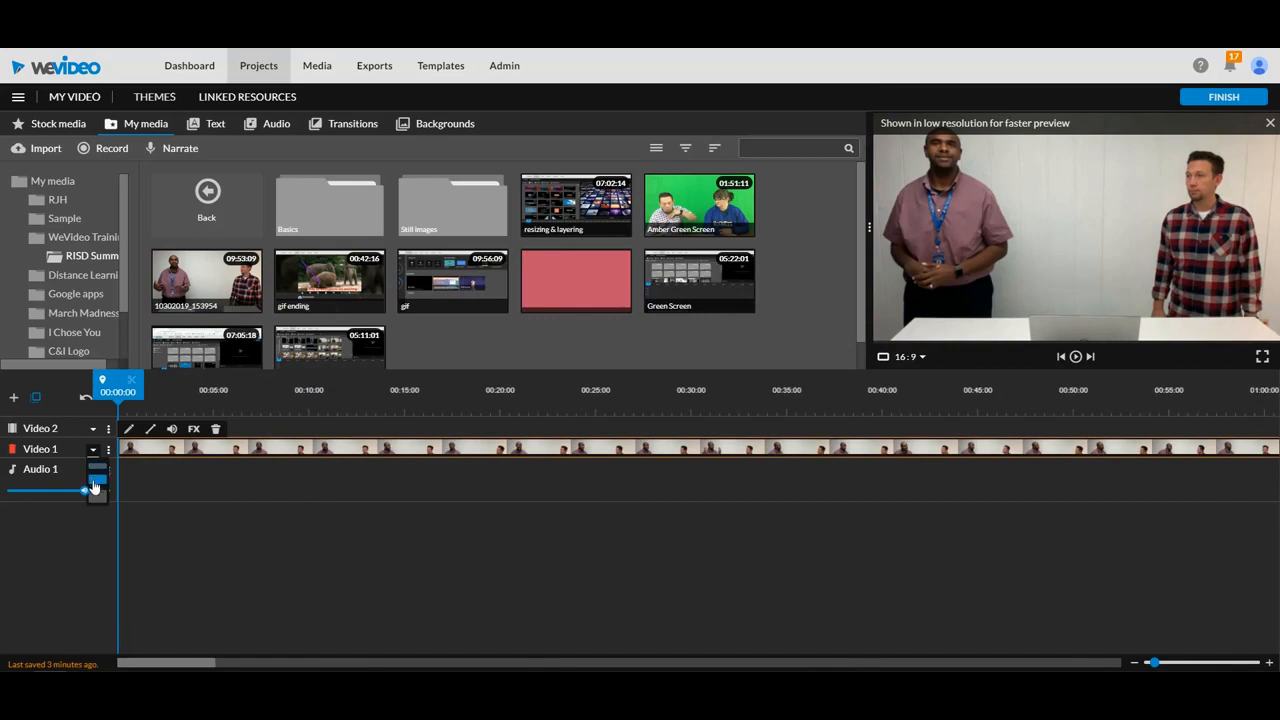
{"action": "left_click", "coordinate": [97, 497]}
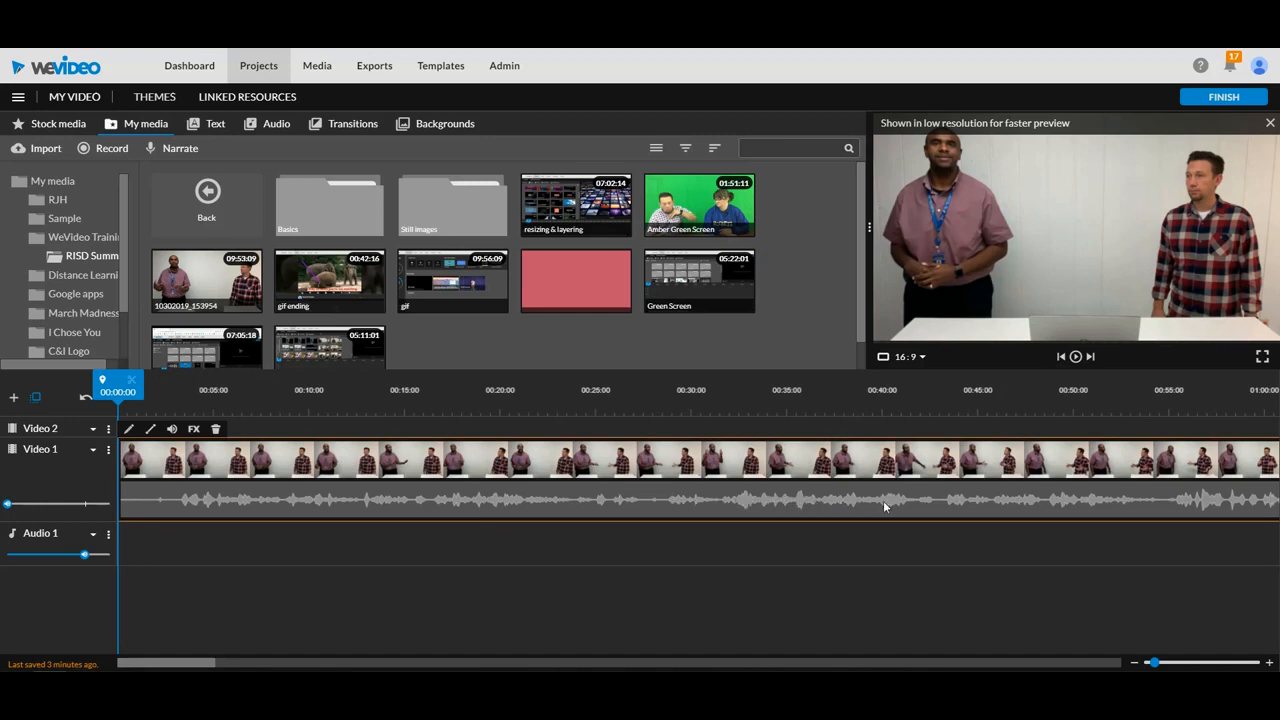
{"action": "left_click", "coordinate": [108, 449]}
{"action": "left_click", "coordinate": [145, 566]}
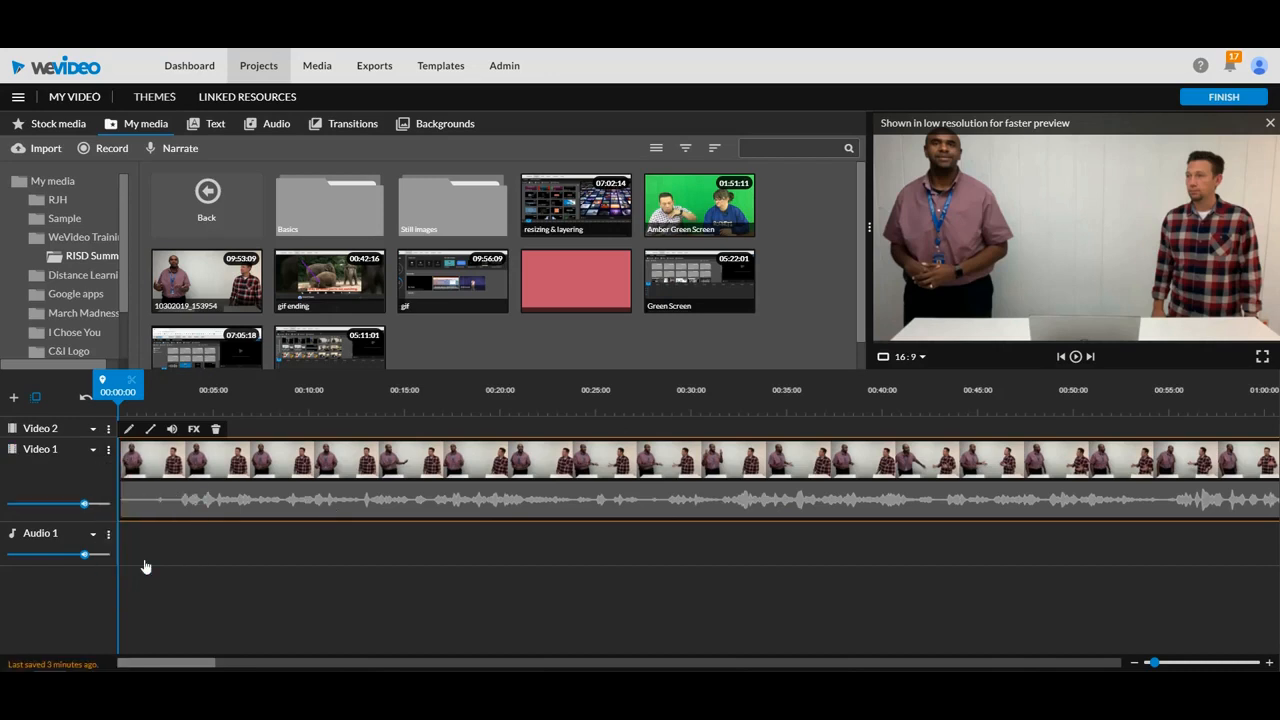
Step: Trim the beginning of the Video 1 clip by splitting it at 00:03:01, deleting the first part, and moving the rest to the timeline start
{"action": "left_click", "coordinate": [210, 492]}
{"action": "key", "text": "space"}
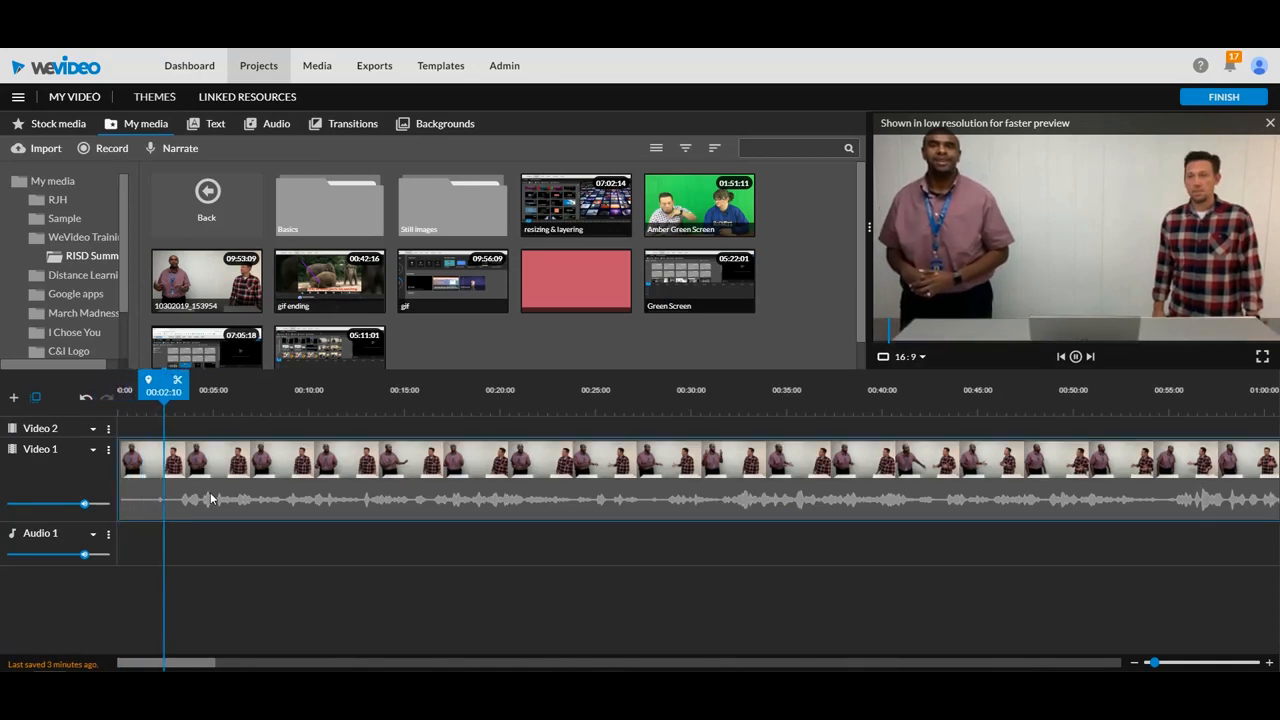
{"action": "key", "text": "space"}
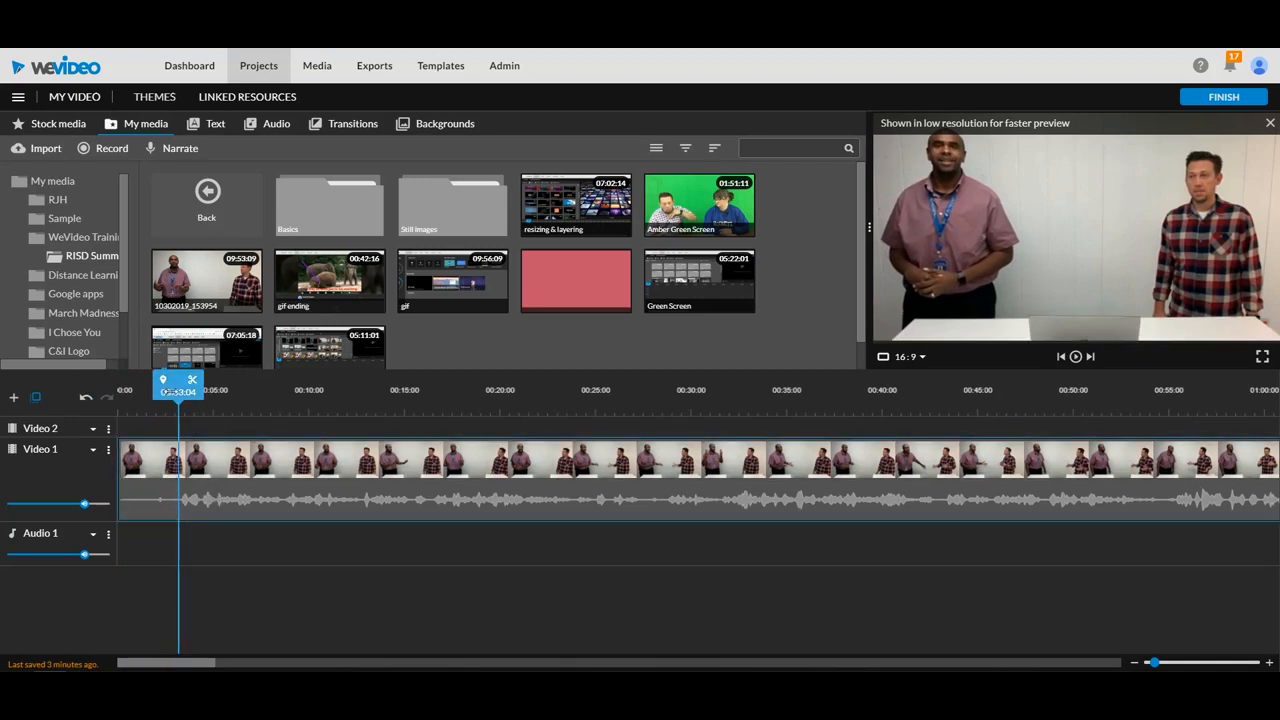
{"action": "left_click_drag", "start_coordinate": [178, 388], "coordinate": [175, 388]}
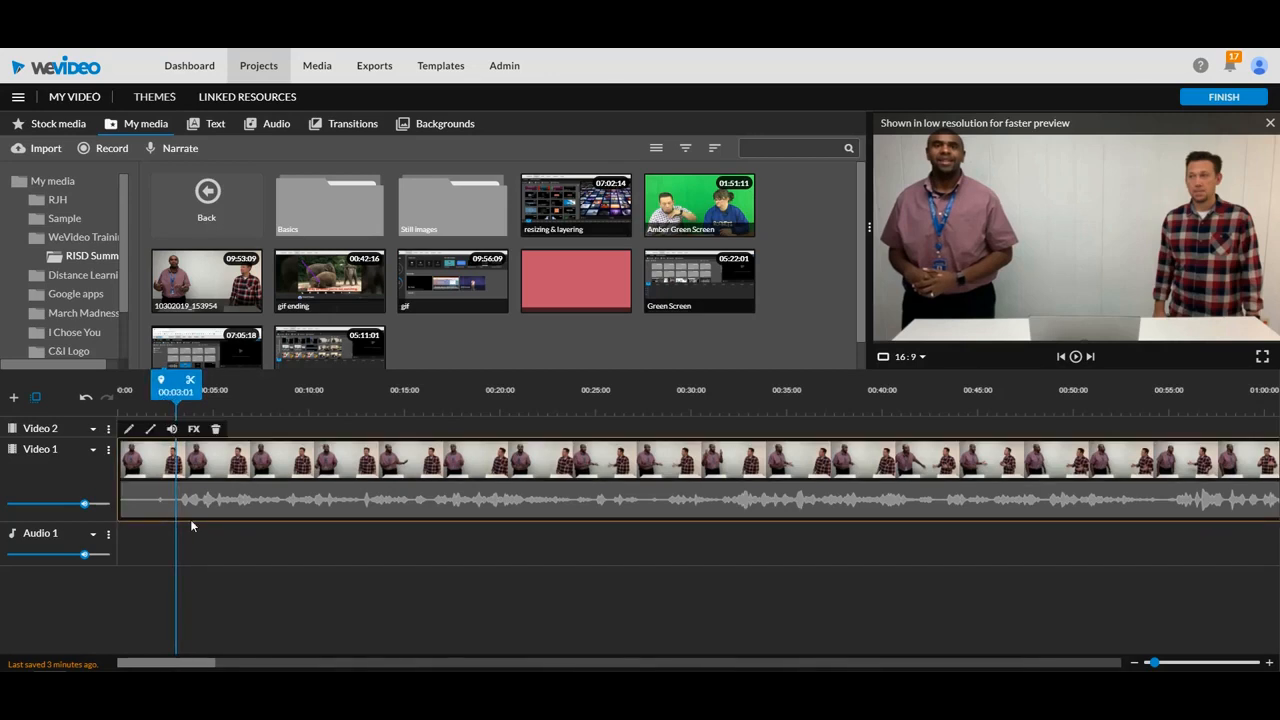
{"action": "left_click", "coordinate": [189, 380]}
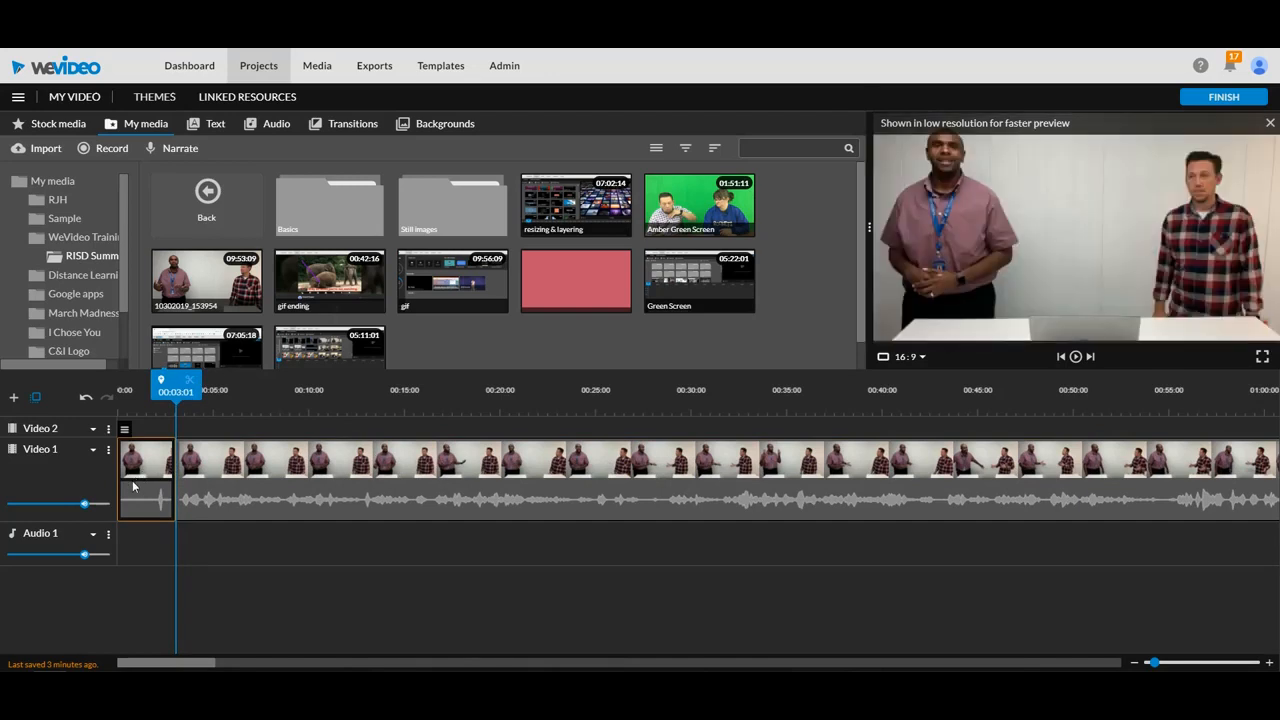
{"action": "key", "text": "Delete"}
{"action": "left_click_drag", "start_coordinate": [330, 484], "coordinate": [265, 480]}
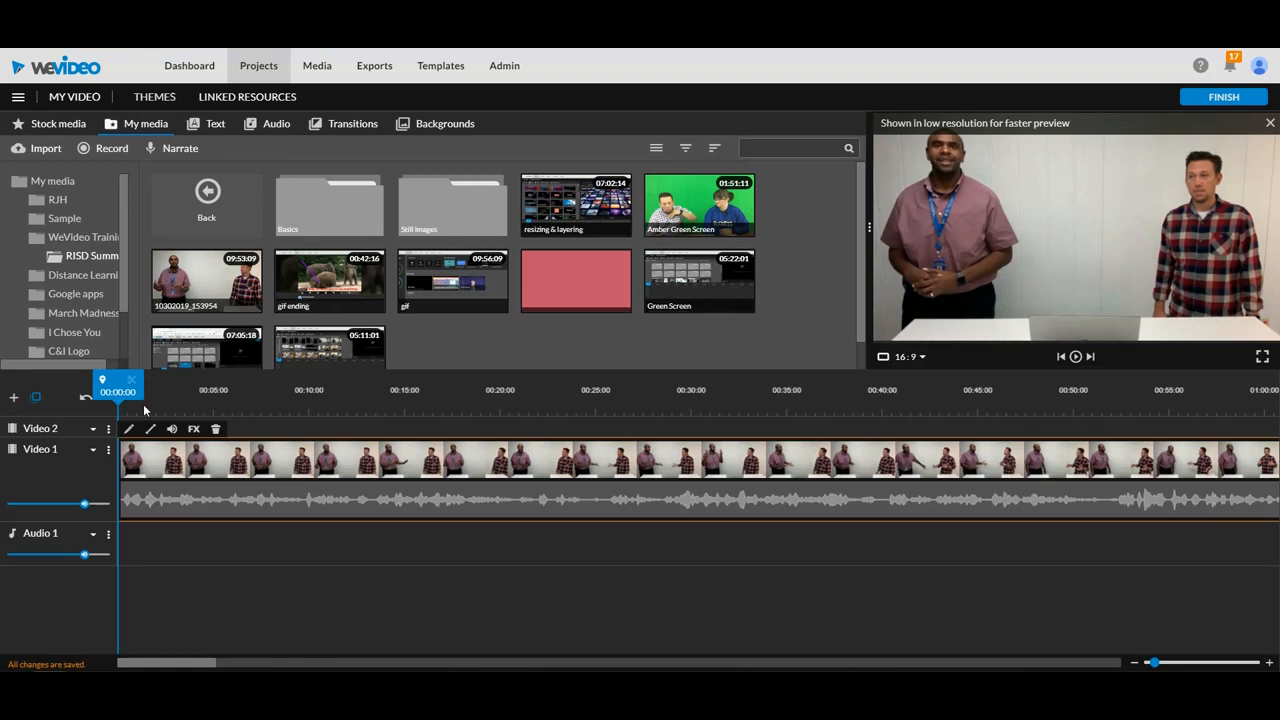
Step: Scrub and play the Video 1 clip to locate the end of the unwanted passage, and split it at 00:13:07
{"action": "left_click_drag", "start_coordinate": [133, 390], "coordinate": [406, 420]}
{"action": "left_click", "coordinate": [390, 463]}
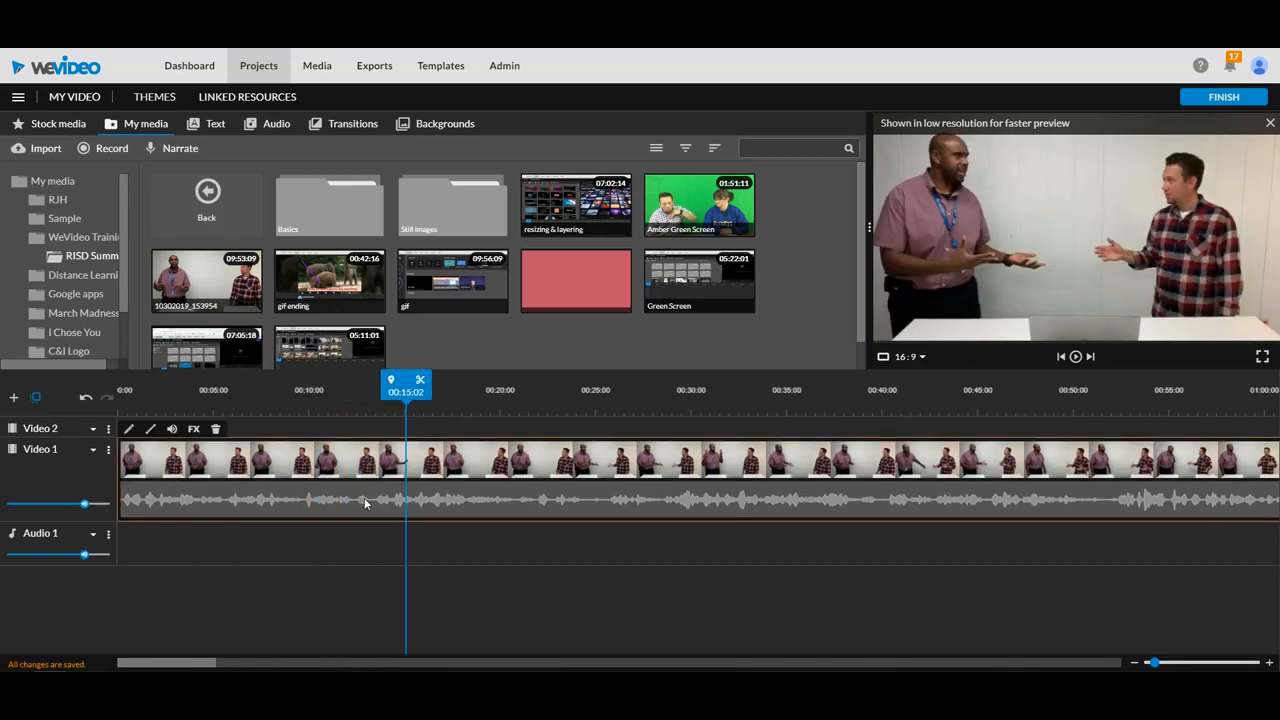
{"action": "left_click_drag", "start_coordinate": [404, 393], "coordinate": [355, 393]}
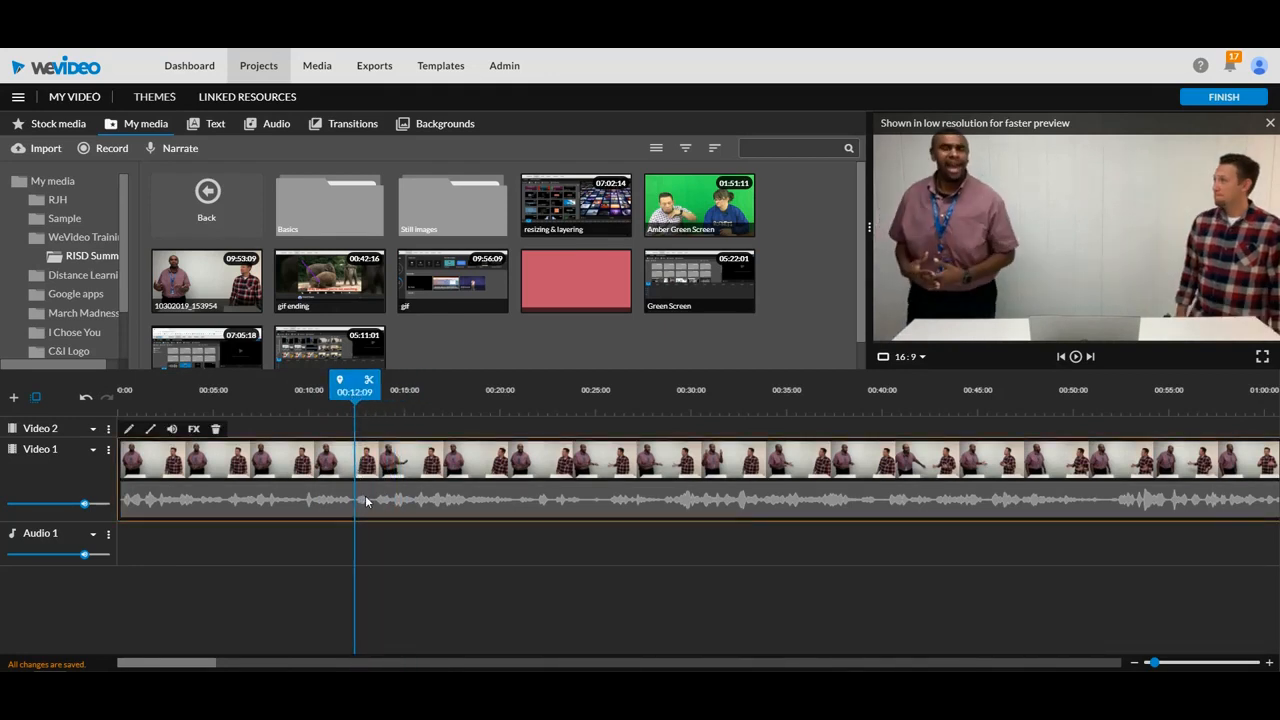
{"action": "left_click", "coordinate": [350, 388]}
{"action": "left_click_drag", "start_coordinate": [350, 388], "coordinate": [322, 381]}
{"action": "key", "text": "space"}
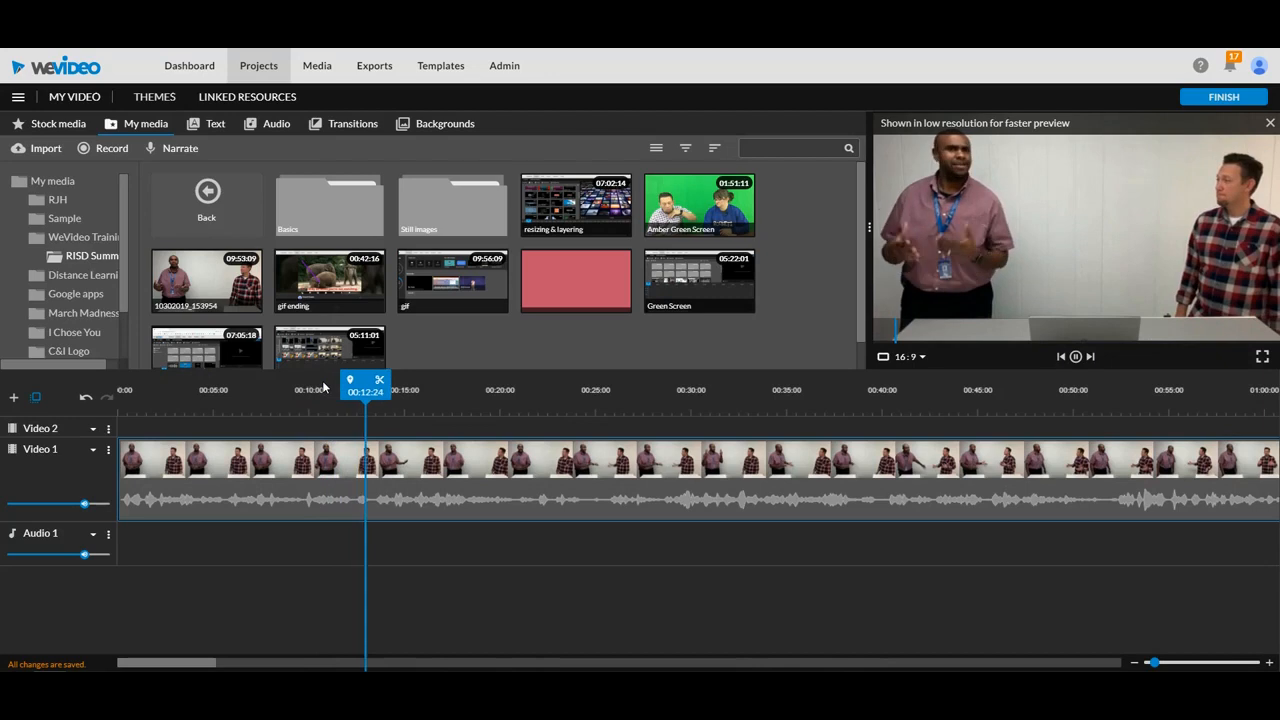
{"action": "key", "text": "space"}
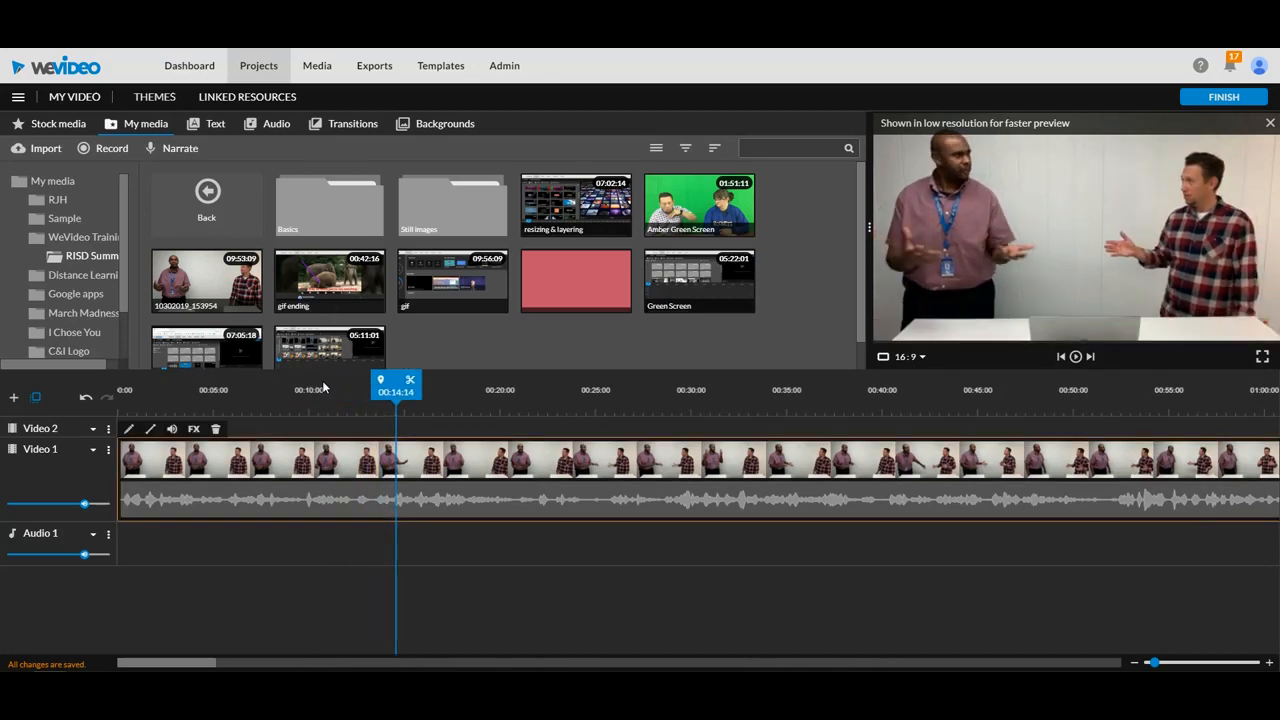
{"action": "left_click_drag", "start_coordinate": [394, 392], "coordinate": [370, 392]}
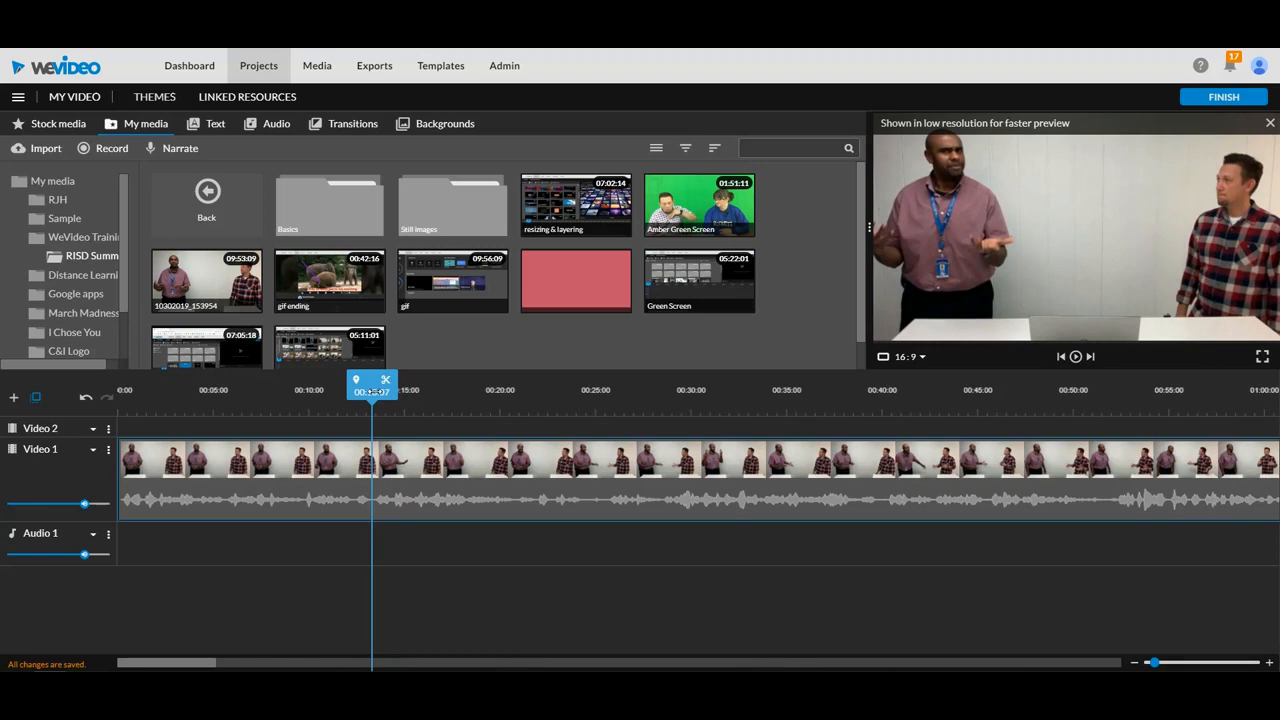
{"action": "left_click_drag", "start_coordinate": [374, 392], "coordinate": [374, 392]}
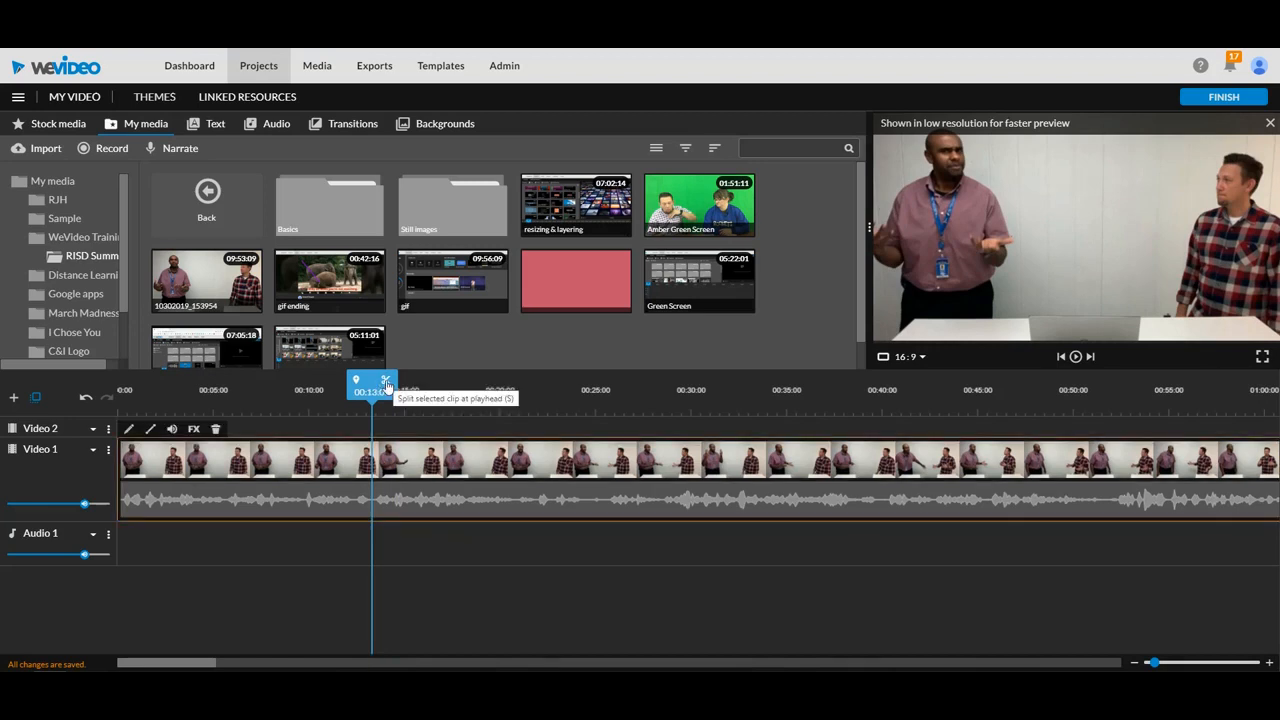
{"action": "left_click", "coordinate": [386, 386]}
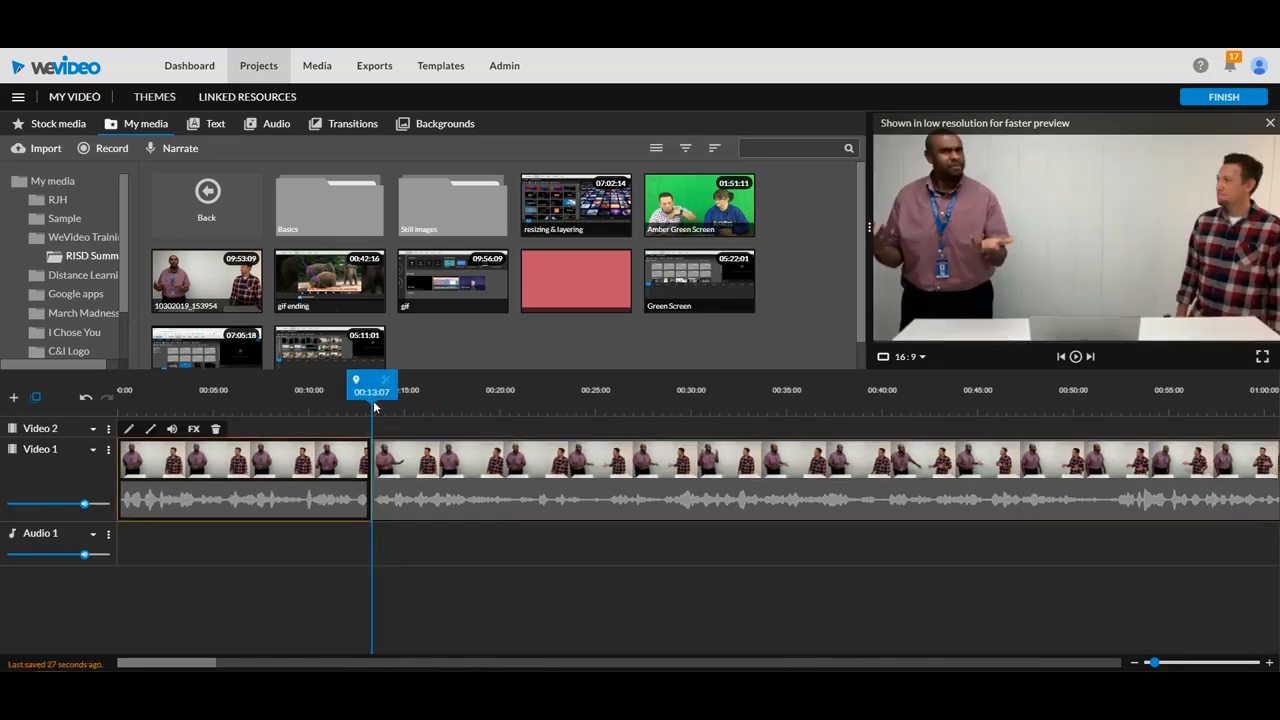
Step: Split the first Video 1 segment at about 00:12:11 and delete the short piece before the 00:13:07 cut
{"action": "left_click_drag", "start_coordinate": [368, 392], "coordinate": [358, 390]}
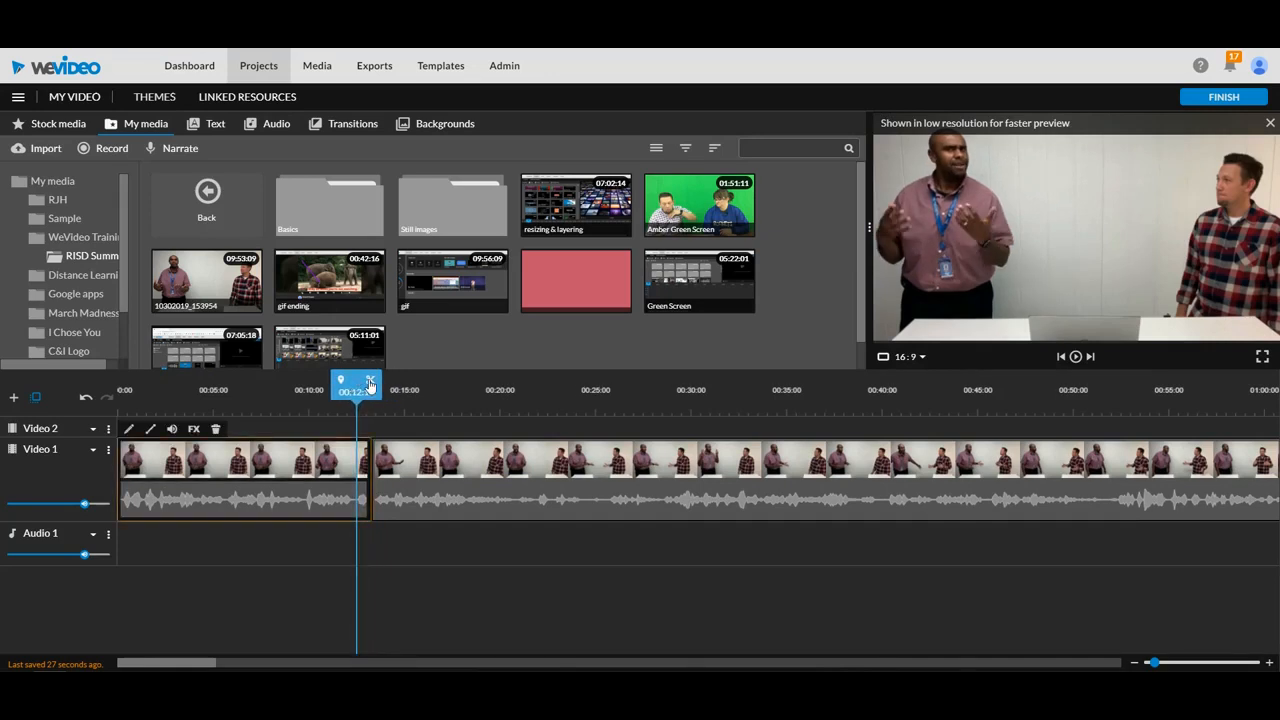
{"action": "left_click", "coordinate": [370, 381]}
{"action": "left_click", "coordinate": [368, 470]}
{"action": "key", "text": "Delete"}
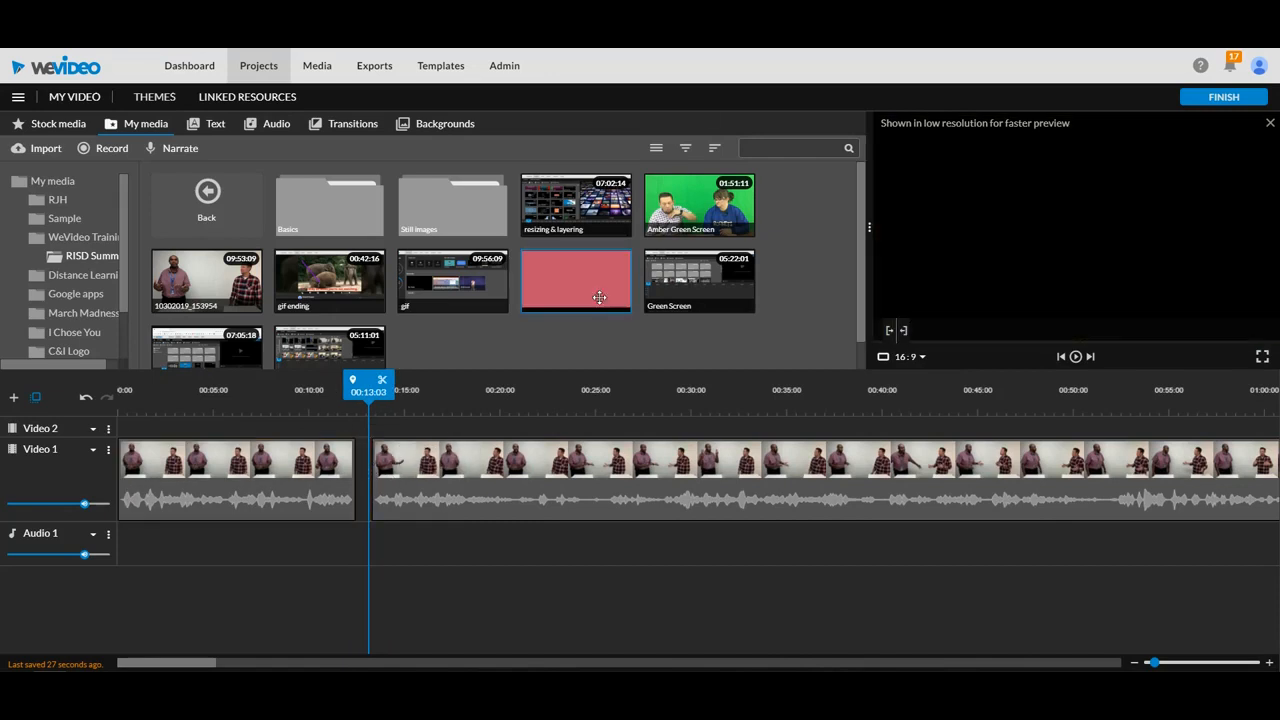
Step: Move the remaining Video 1 clip back to close the gap at 00:12:11 and play across the cut to check it
{"action": "left_click", "coordinate": [500, 467]}
{"action": "mouse_move", "coordinate": [500, 467]}
{"action": "left_mouse_down"}
{"action": "mouse_move", "coordinate": [482, 468]}
{"action": "mouse_move", "coordinate": [495, 466]}
{"action": "left_mouse_up"}
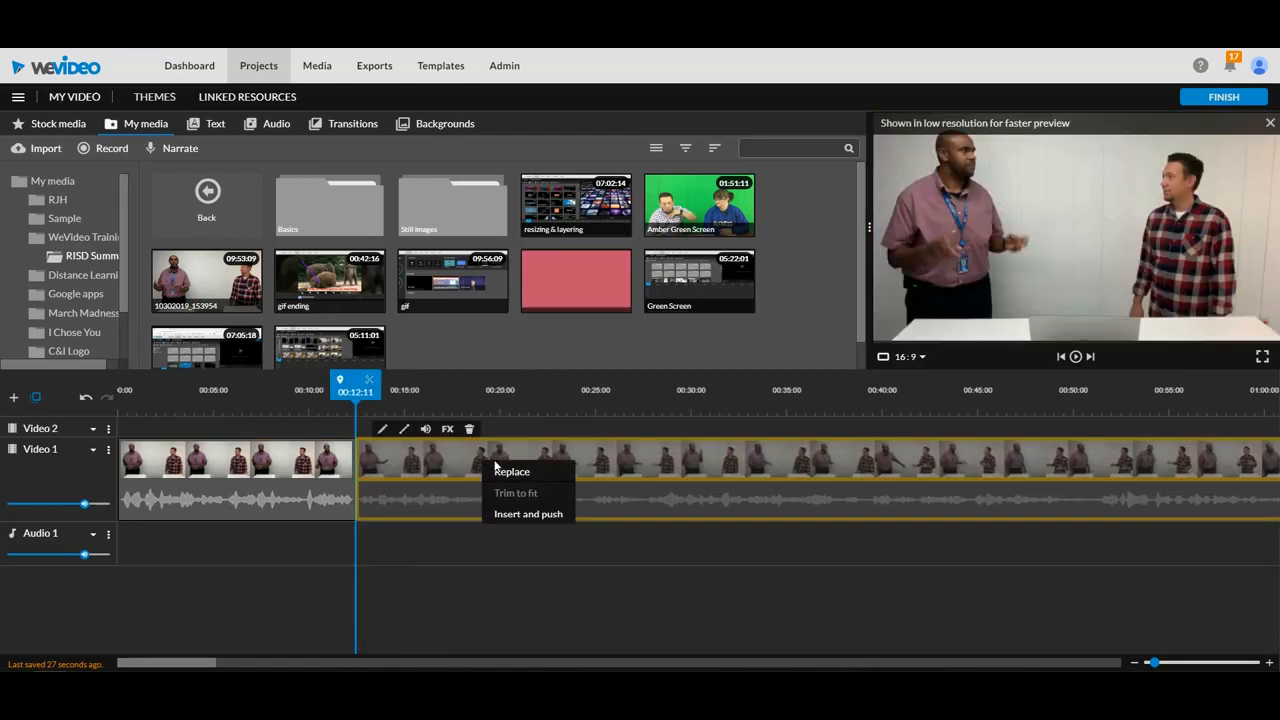
{"action": "left_click", "coordinate": [410, 458]}
{"action": "left_click_drag", "start_coordinate": [412, 458], "coordinate": [396, 457]}
{"action": "left_click", "coordinate": [324, 432]}
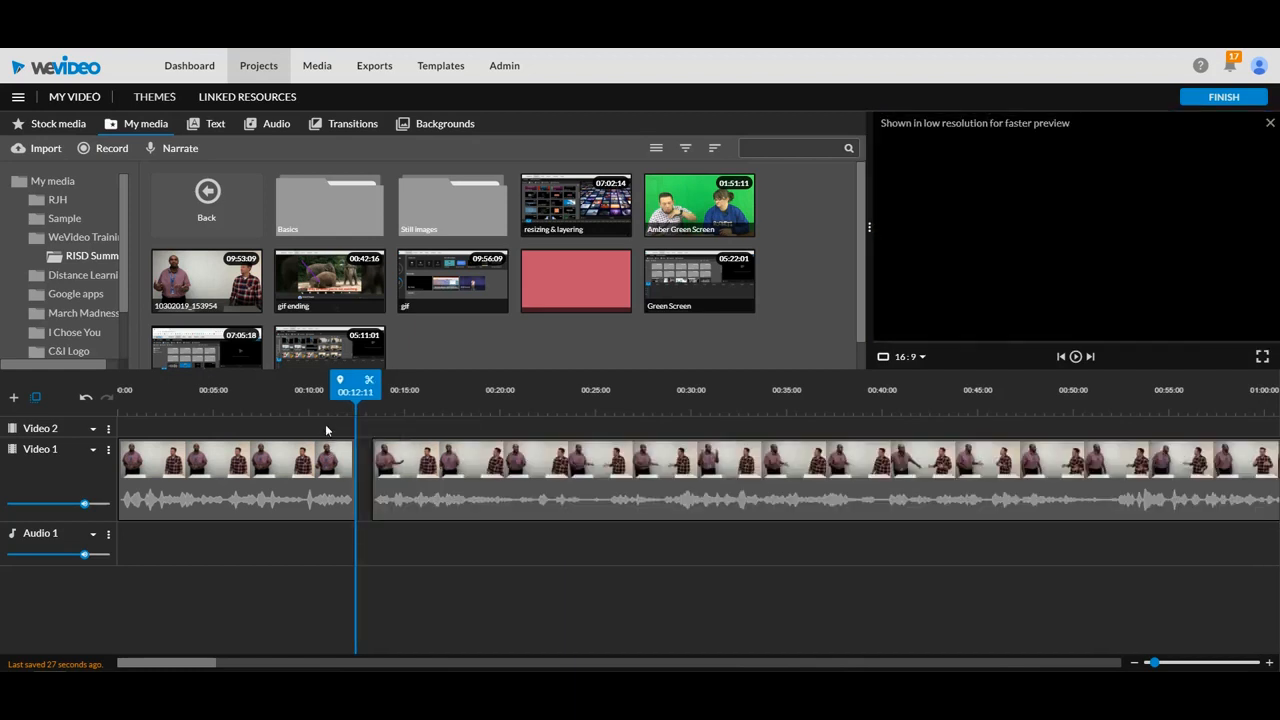
{"action": "mouse_move", "coordinate": [470, 480]}
{"action": "left_mouse_down"}
{"action": "mouse_move", "coordinate": [422, 475]}
{"action": "mouse_move", "coordinate": [478, 479]}
{"action": "mouse_move", "coordinate": [451, 484]}
{"action": "left_mouse_up"}
{"action": "left_click_drag", "start_coordinate": [347, 391], "coordinate": [341, 390]}
{"action": "key", "text": "space"}
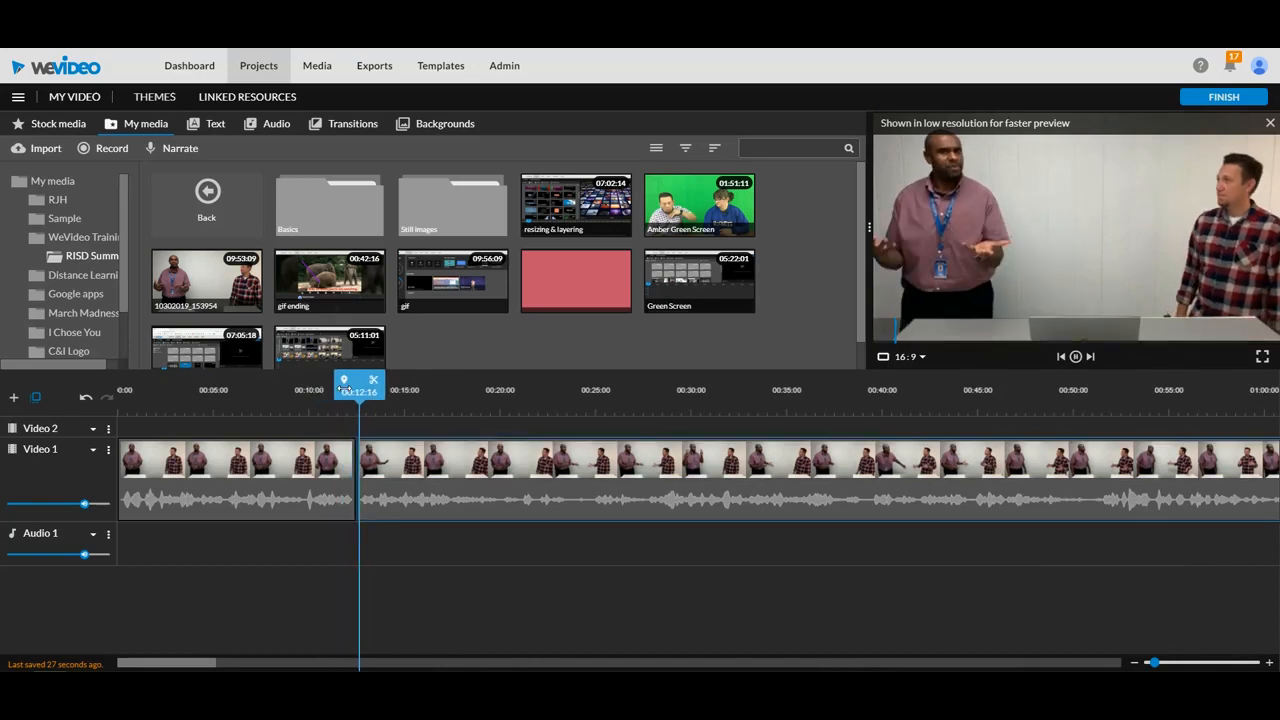
{"action": "key", "text": "space"}
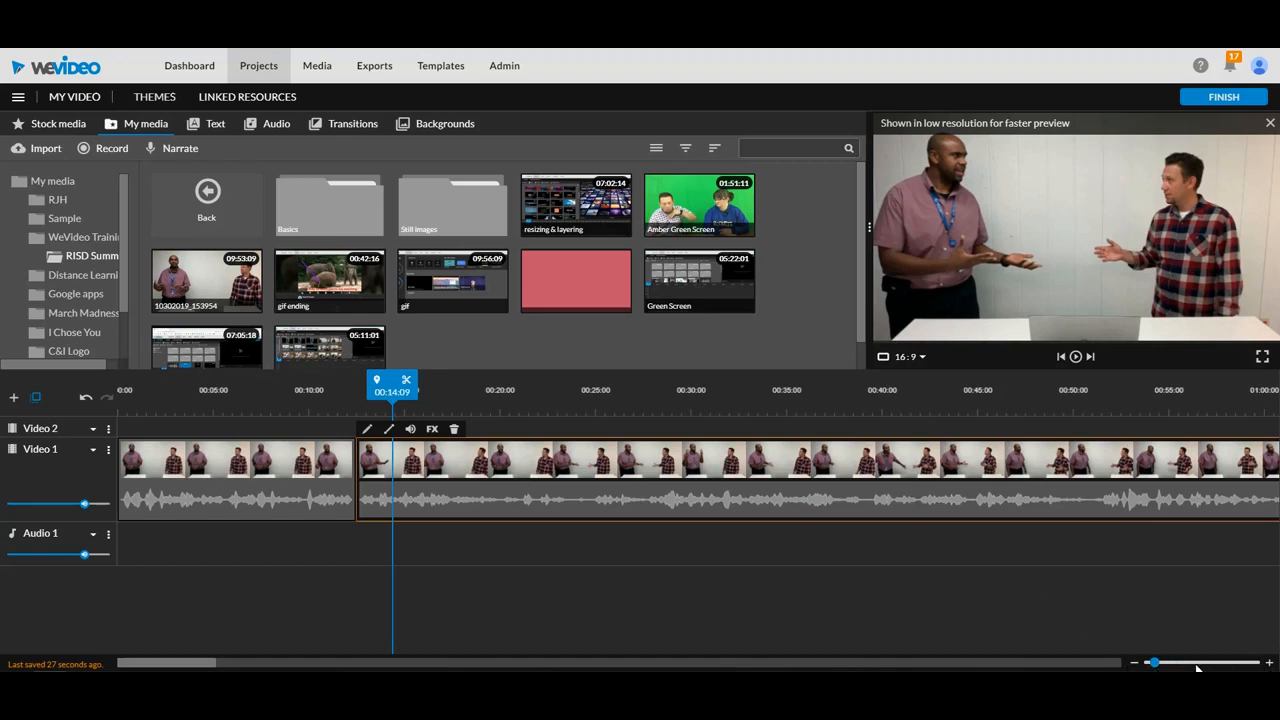
Step: Locate another unwanted passage in a magnified timeline, split the clip at 00:20:22 and 00:19:24, and delete the section between the cuts
{"action": "left_click_drag", "start_coordinate": [1153, 662], "coordinate": [1244, 662]}
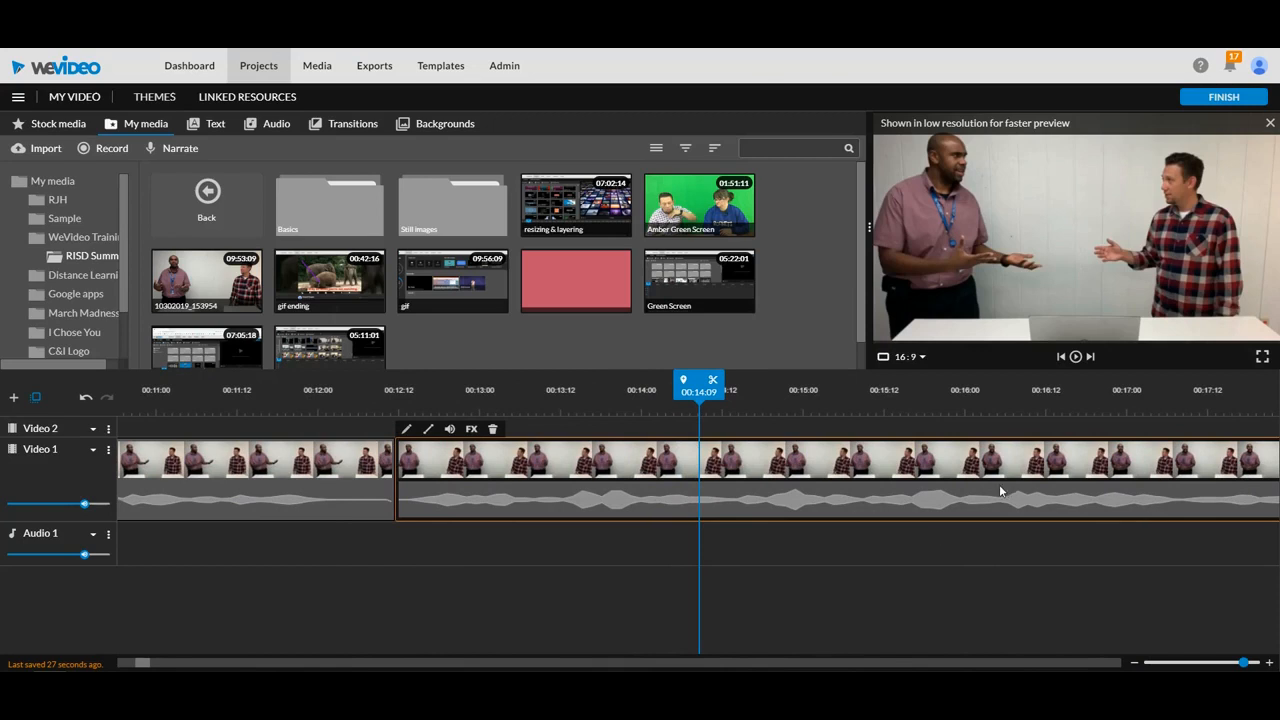
{"action": "key", "text": "space"}
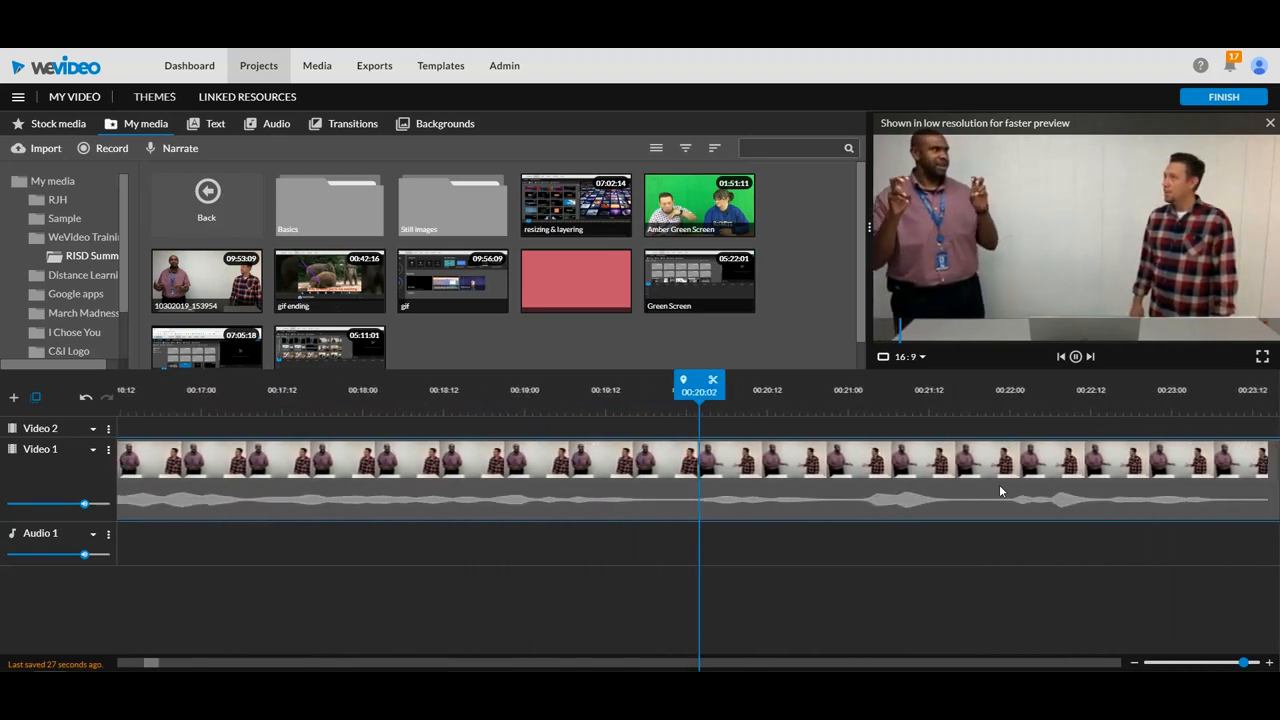
{"action": "left_click", "coordinate": [999, 484]}
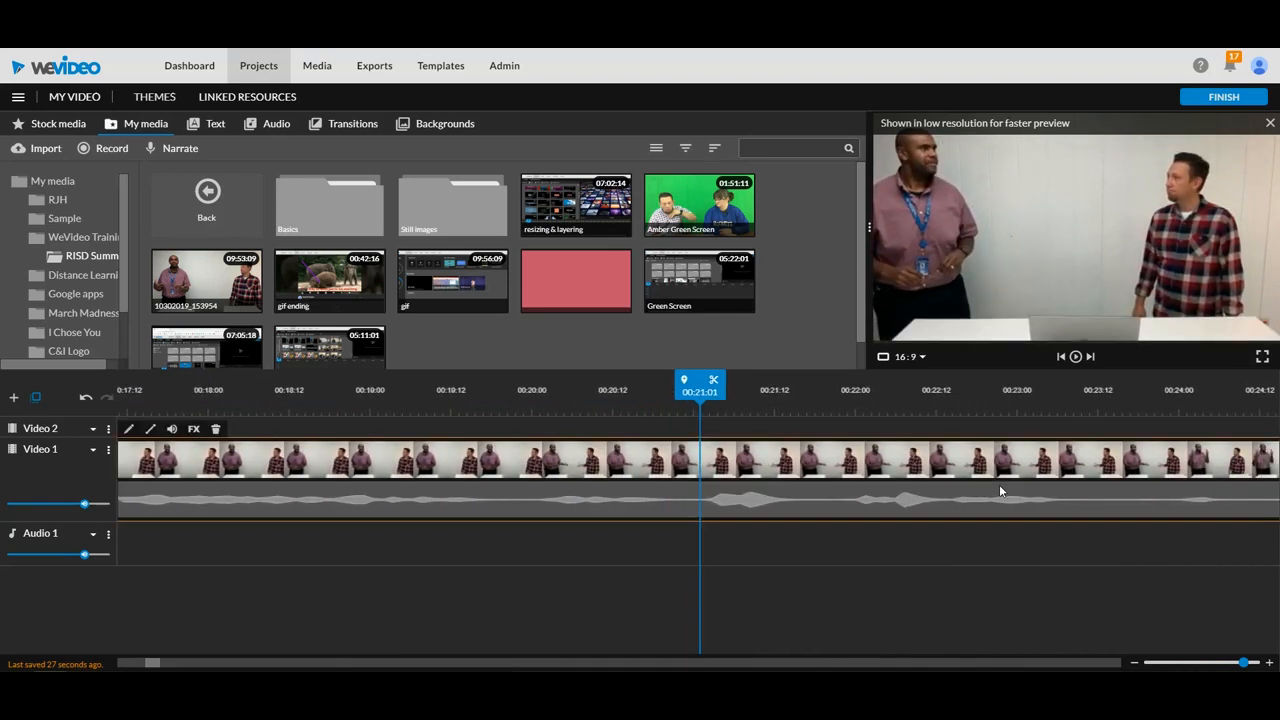
{"action": "left_click_drag", "start_coordinate": [698, 390], "coordinate": [676, 390]}
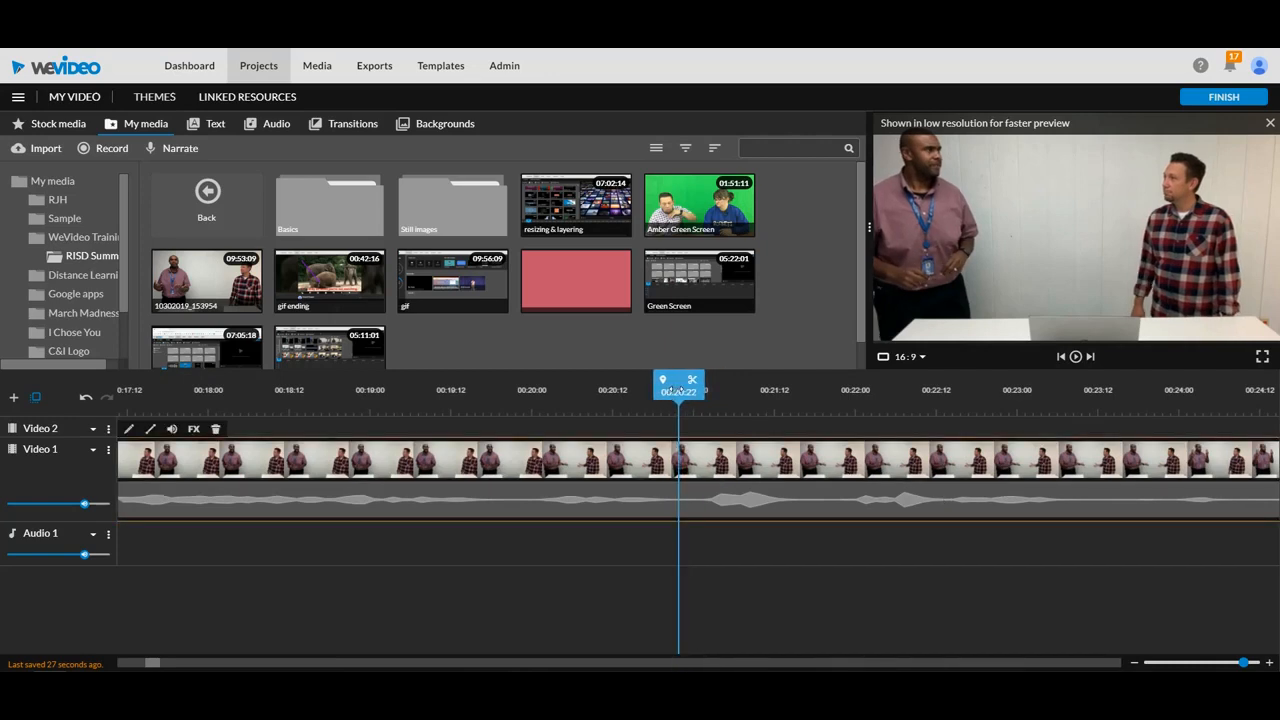
{"action": "left_click", "coordinate": [692, 385]}
{"action": "left_click_drag", "start_coordinate": [679, 388], "coordinate": [531, 390]}
{"action": "left_click", "coordinate": [543, 380]}
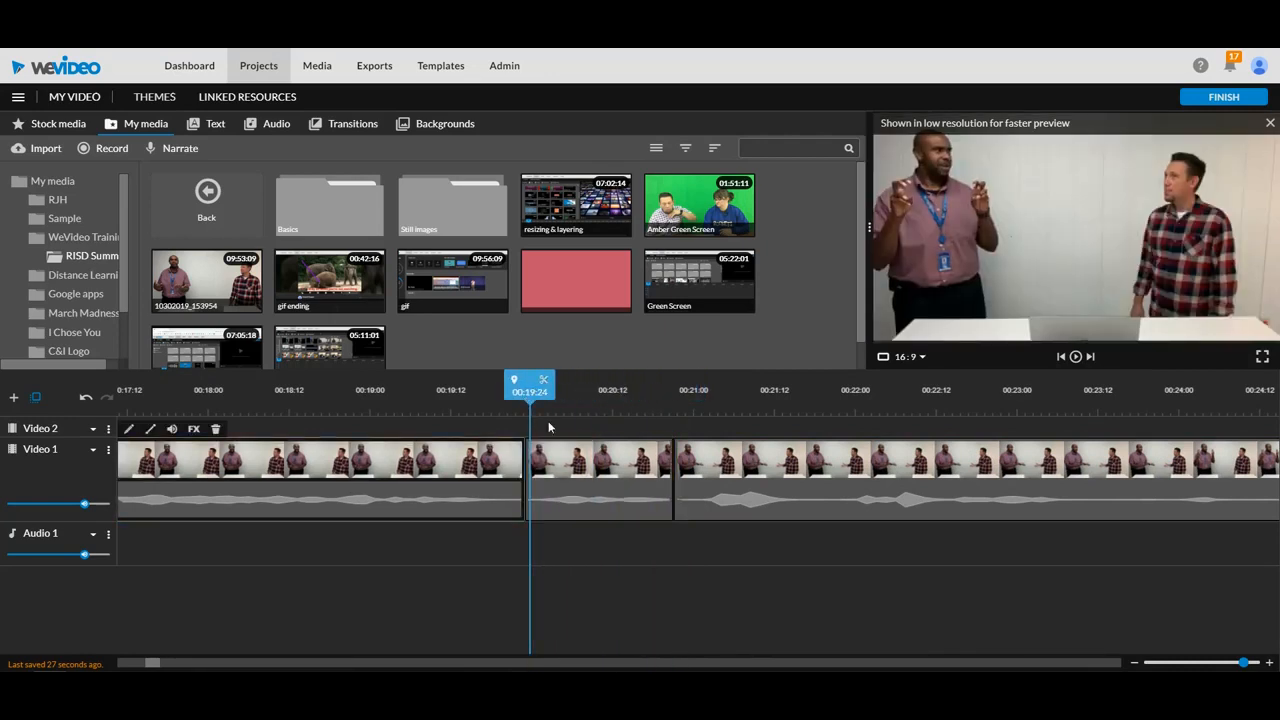
{"action": "left_click", "coordinate": [591, 479]}
{"action": "key", "text": "Delete"}
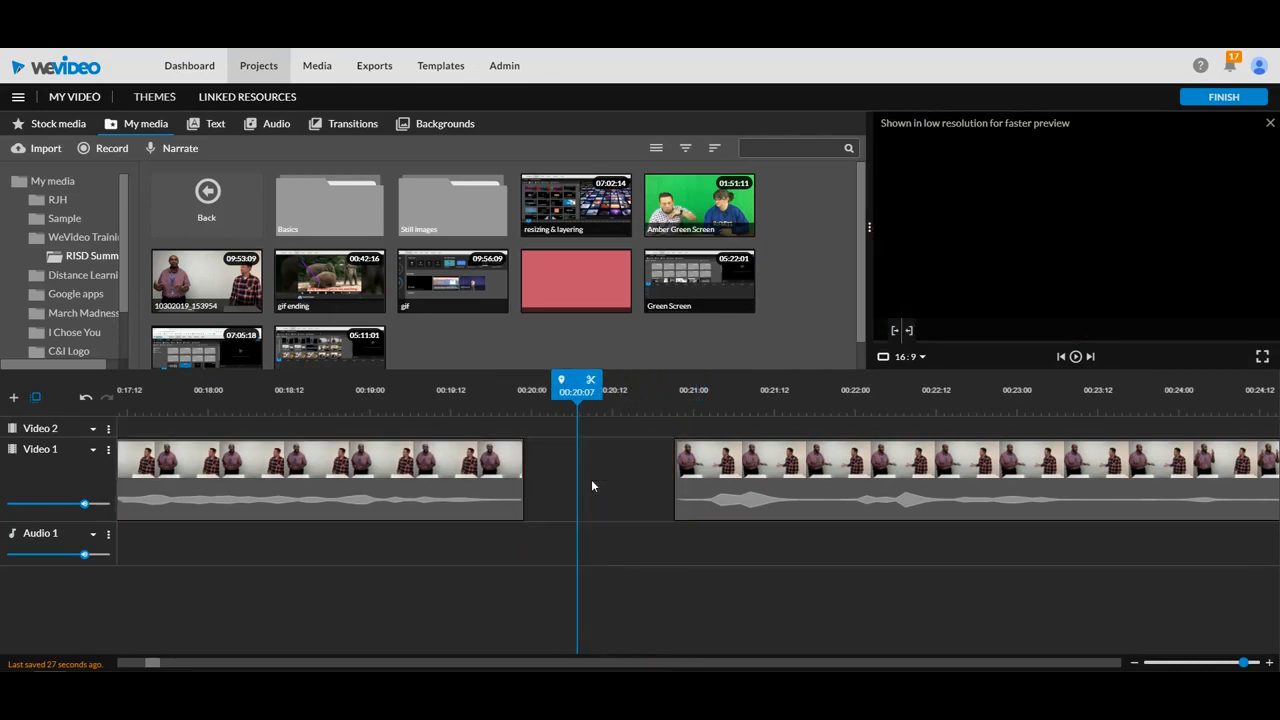
Step: Move the following clip back against the segment before it to close the gap, and play across the join
{"action": "left_click_drag", "start_coordinate": [771, 505], "coordinate": [621, 500]}
{"action": "left_click_drag", "start_coordinate": [537, 383], "coordinate": [512, 398]}
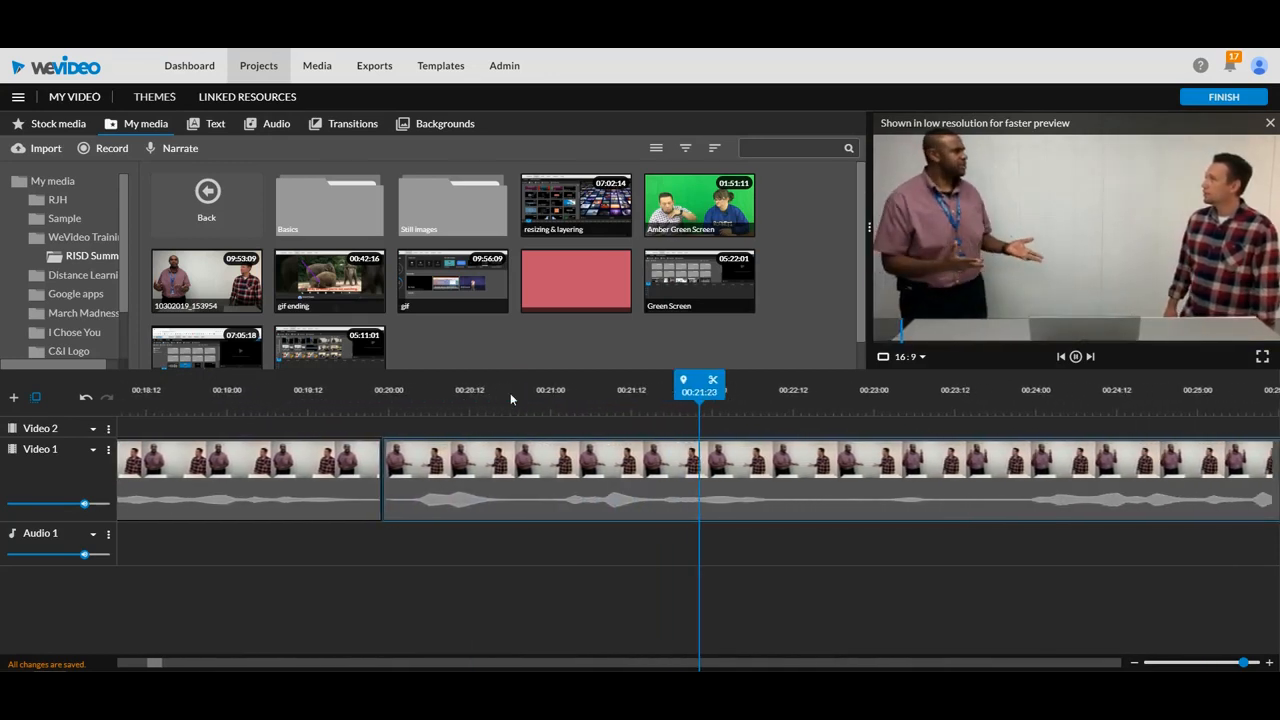
{"action": "key", "text": "space"}
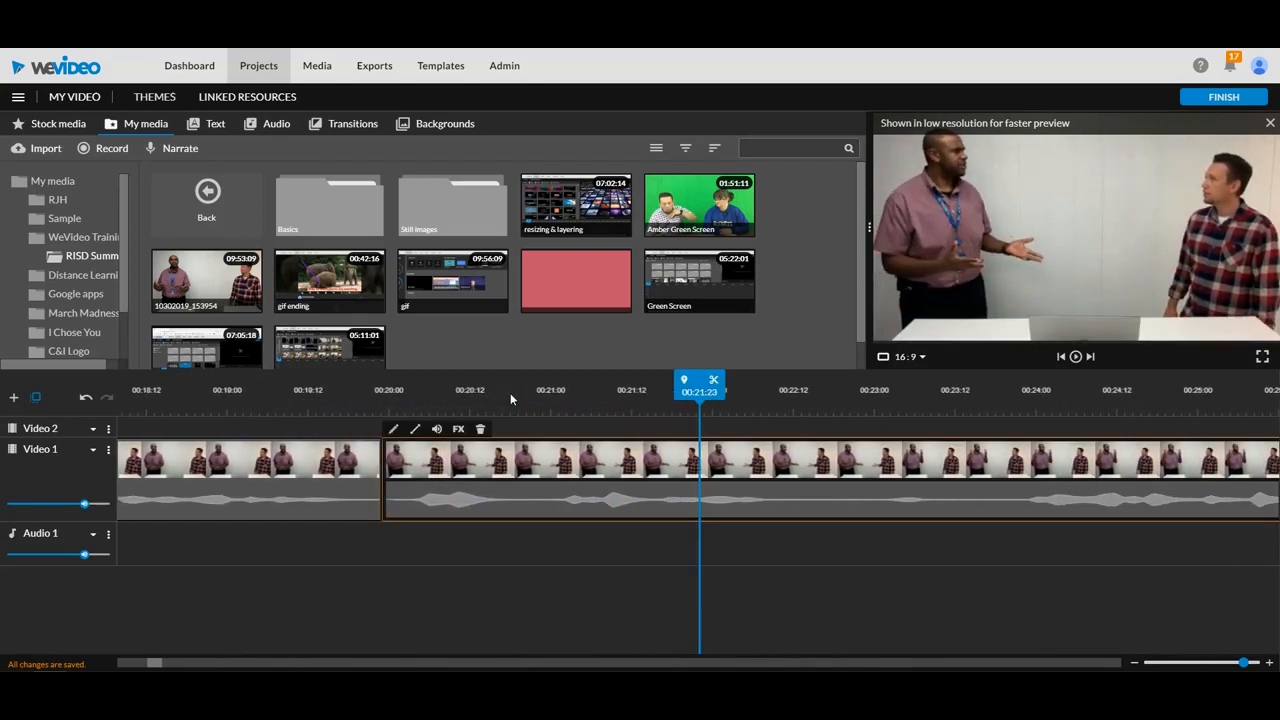
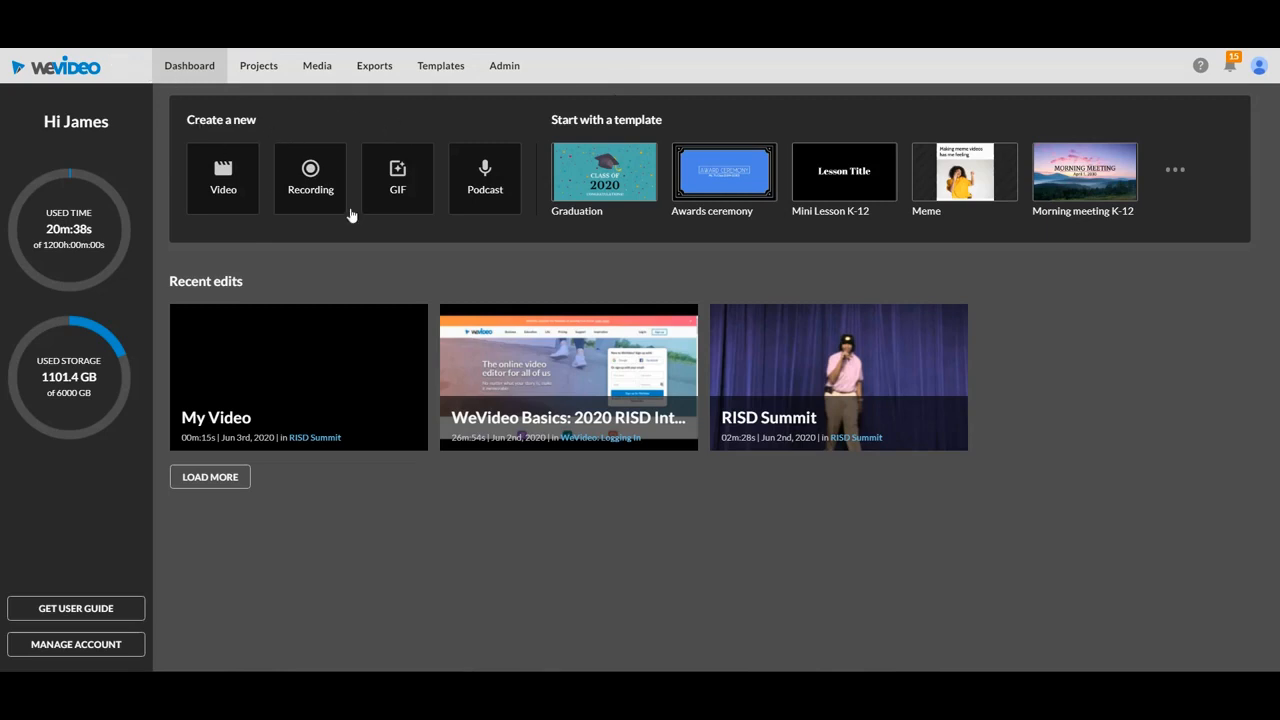
Step: Create a new GIF edit saved in the RISD Summit project
{"action": "left_click", "coordinate": [400, 194]}
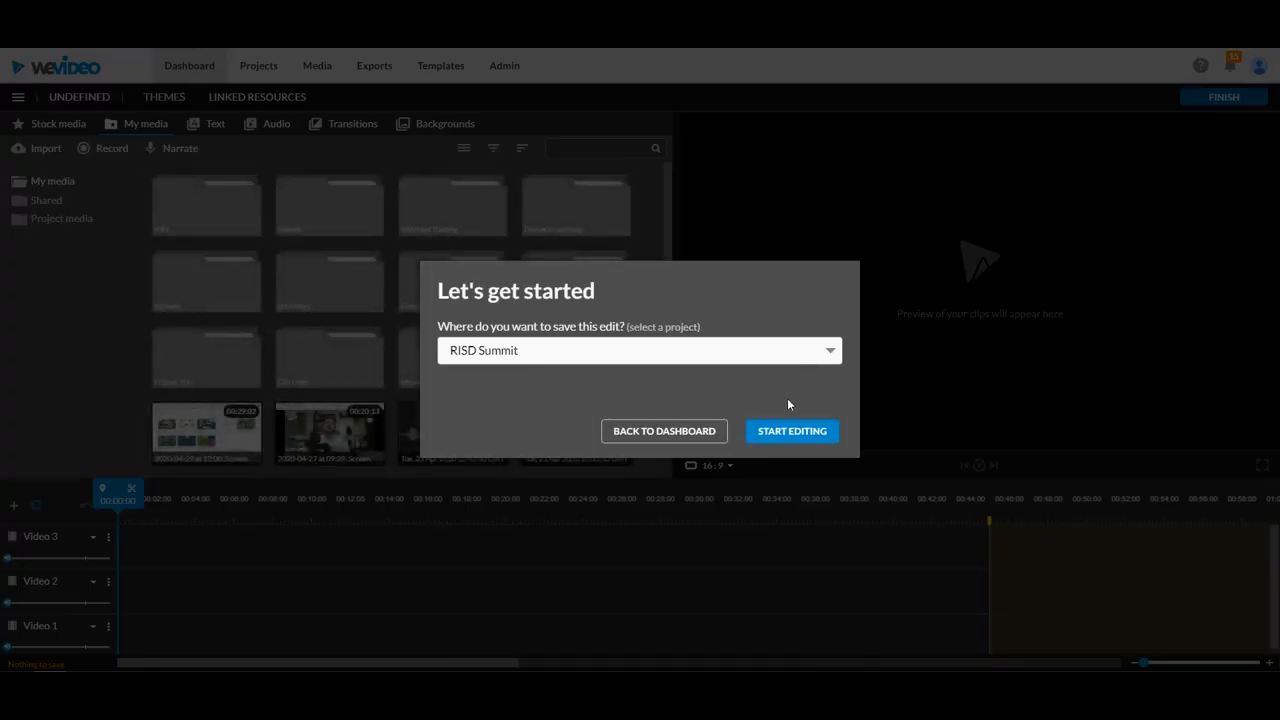
{"action": "left_click", "coordinate": [806, 434]}
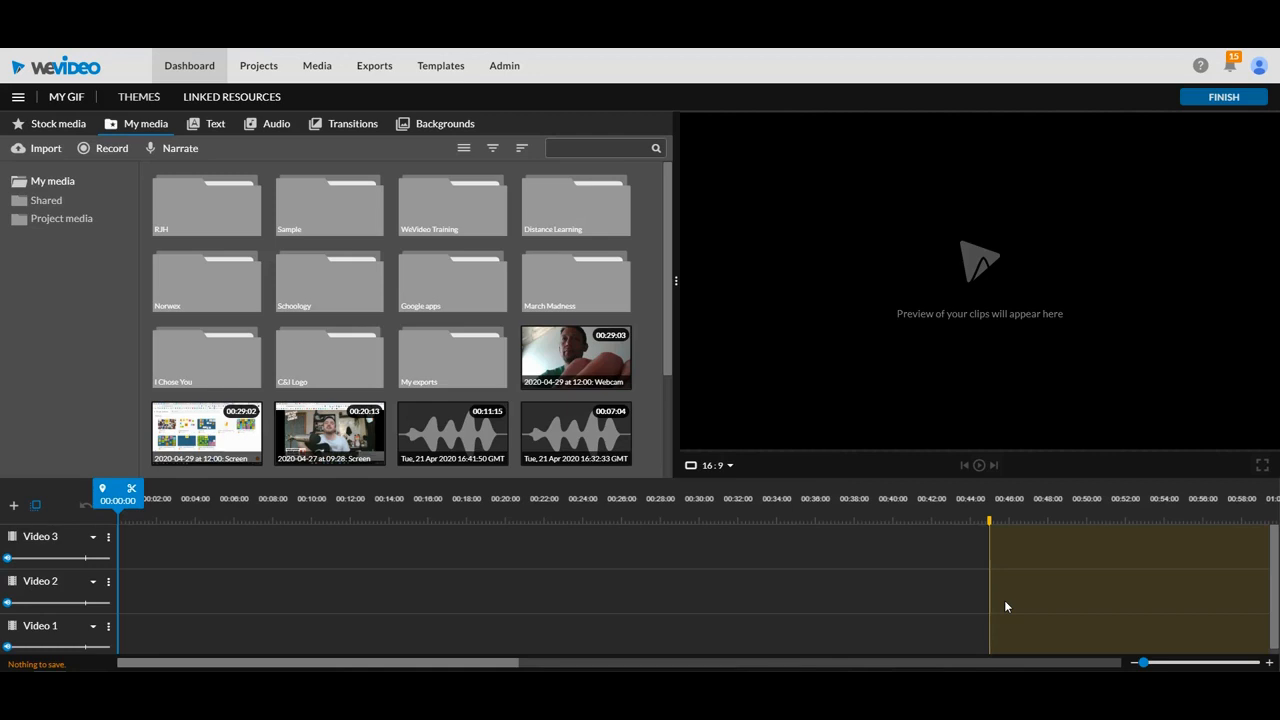
Step: Reduce the Video 1 and Video 2 tracks to their smallest height and view the options for adding a track without adding one
{"action": "left_click", "coordinate": [92, 630]}
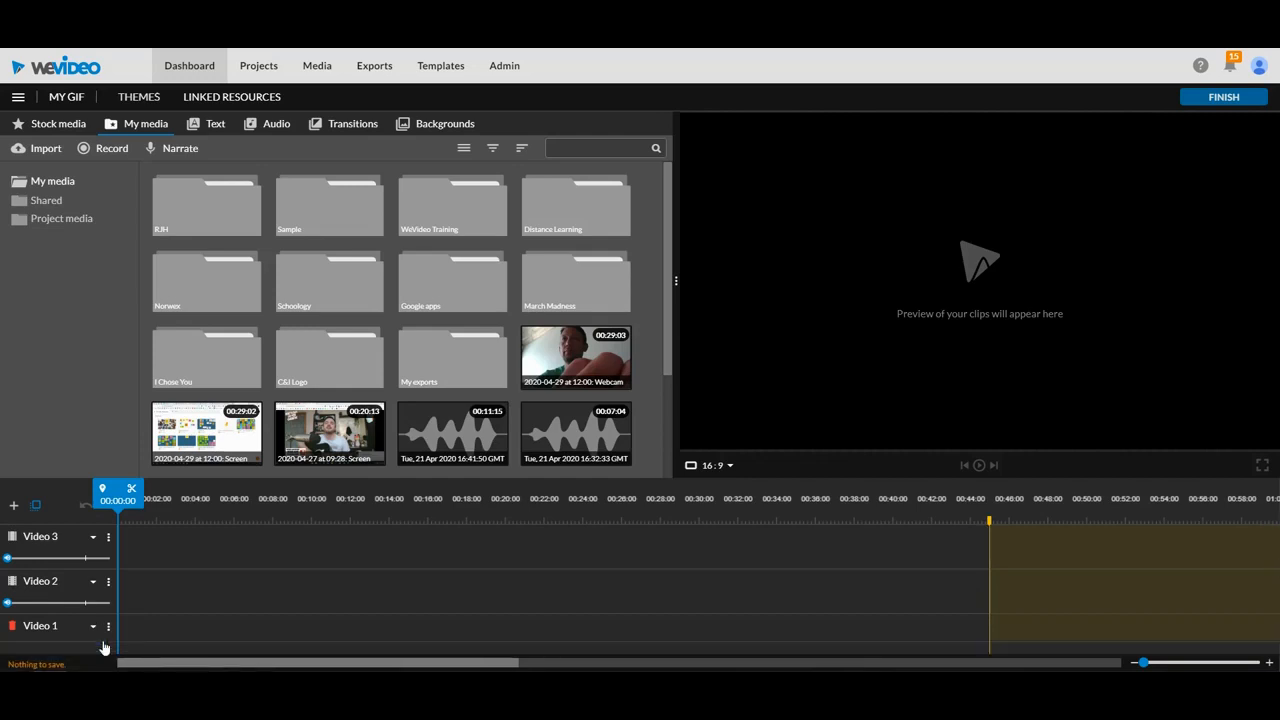
{"action": "left_click", "coordinate": [95, 584]}
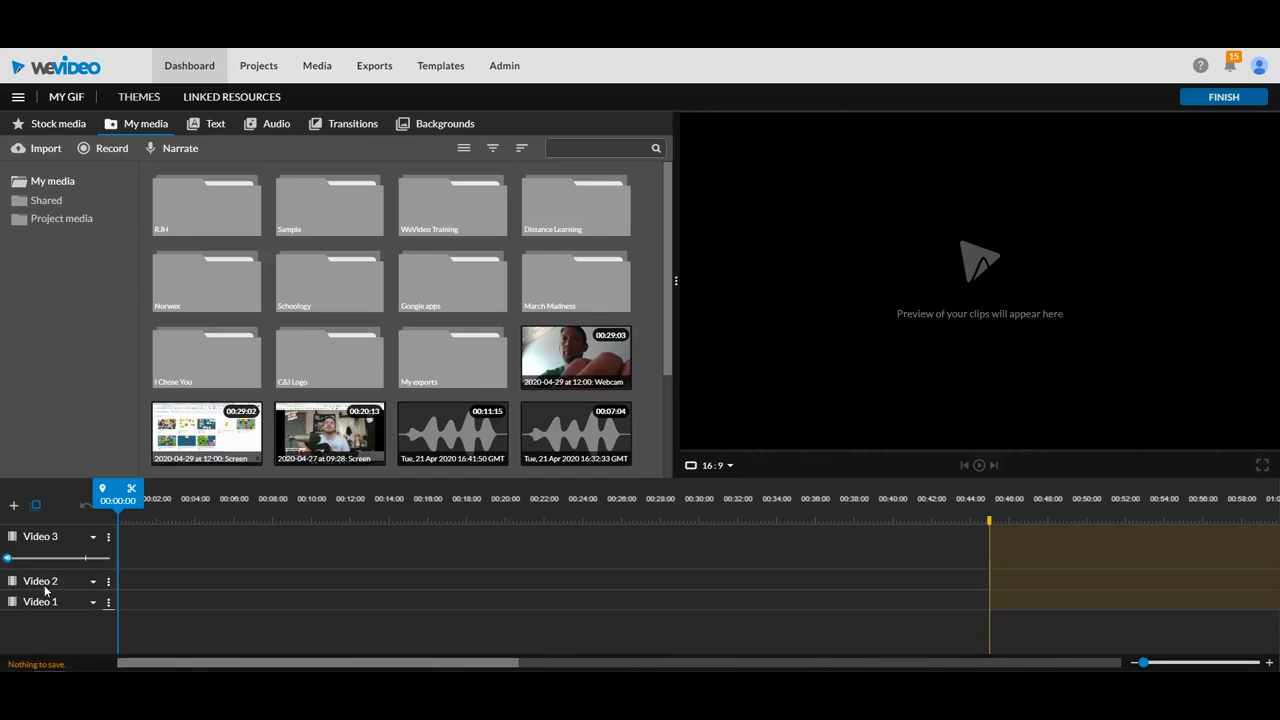
{"action": "left_click", "coordinate": [14, 506]}
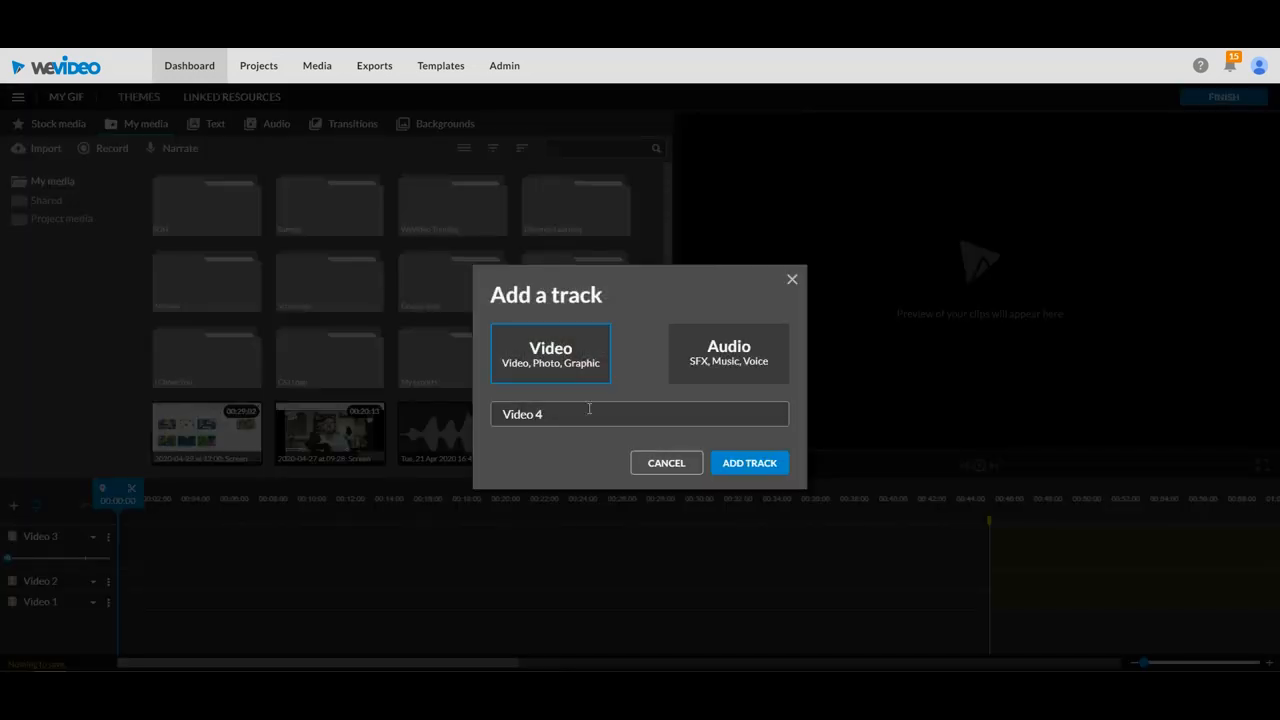
{"action": "left_click", "coordinate": [664, 462]}
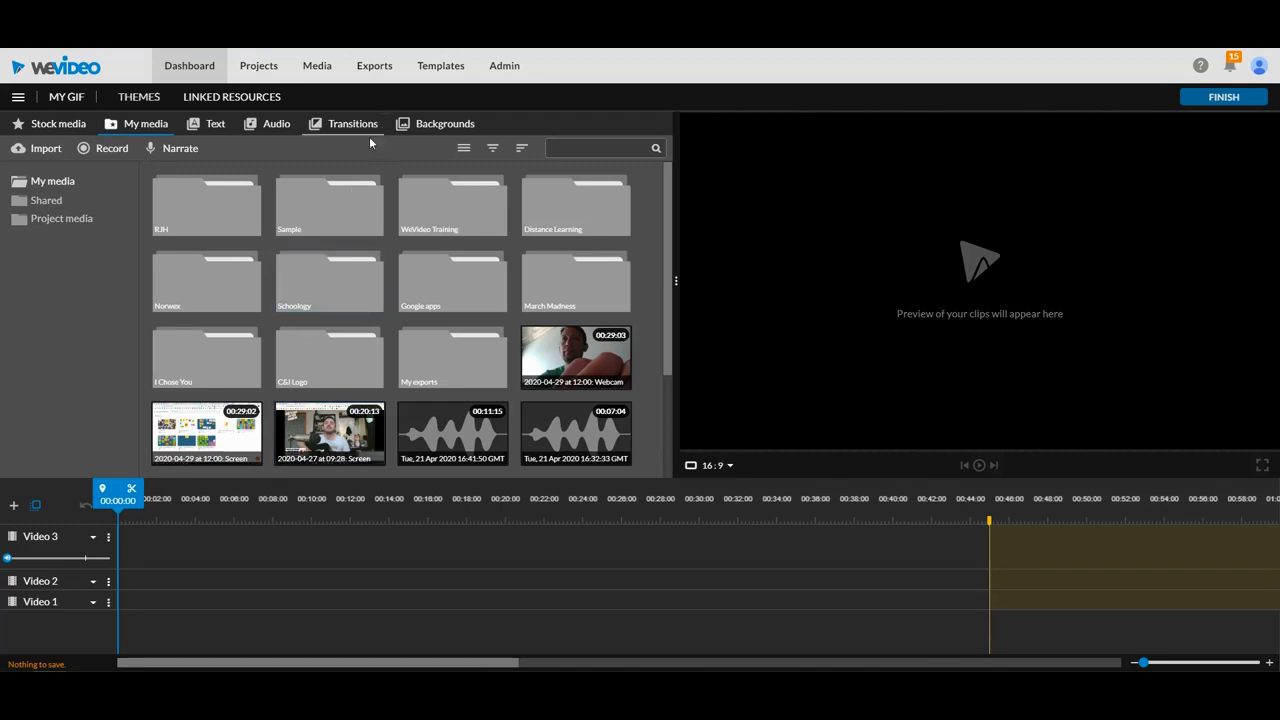
Step: Find the stock clip "Elephant laying down gets up" among the Zoo media and place it at the start of Video 1
{"action": "left_click", "coordinate": [60, 125]}
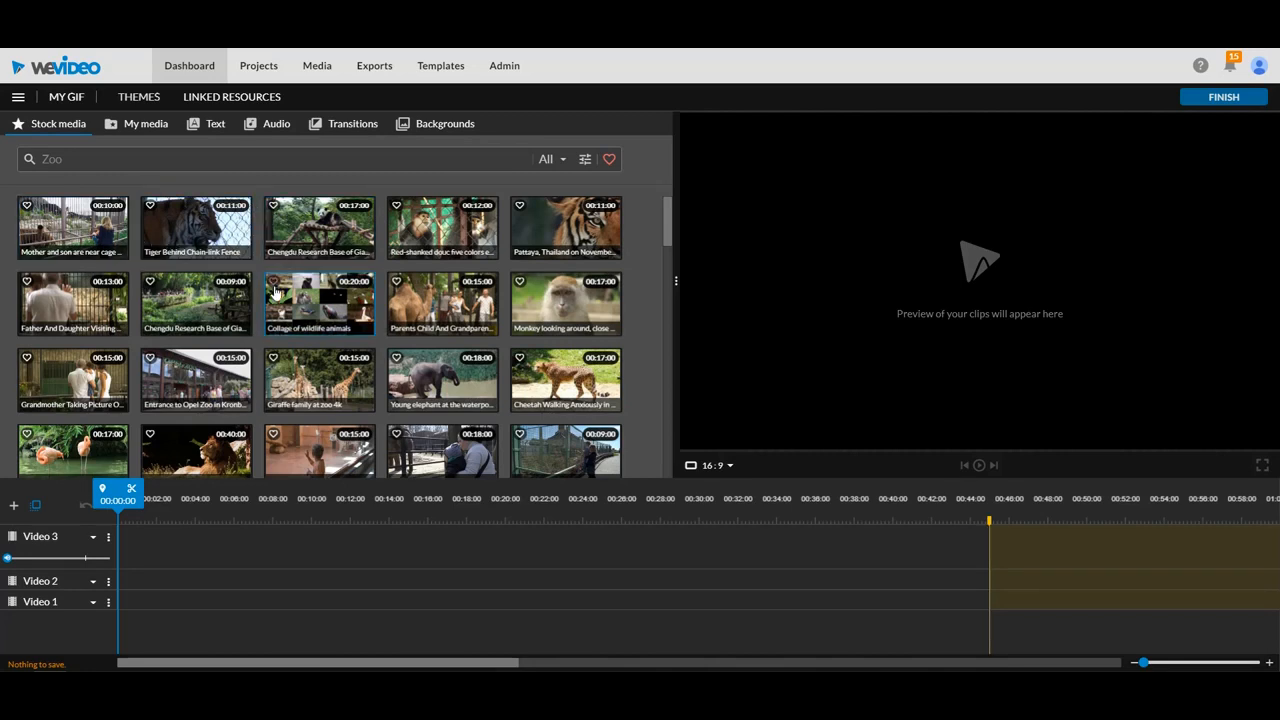
{"action": "scroll", "coordinate": [275, 292], "scroll_direction": "down", "scroll_amount": 1}
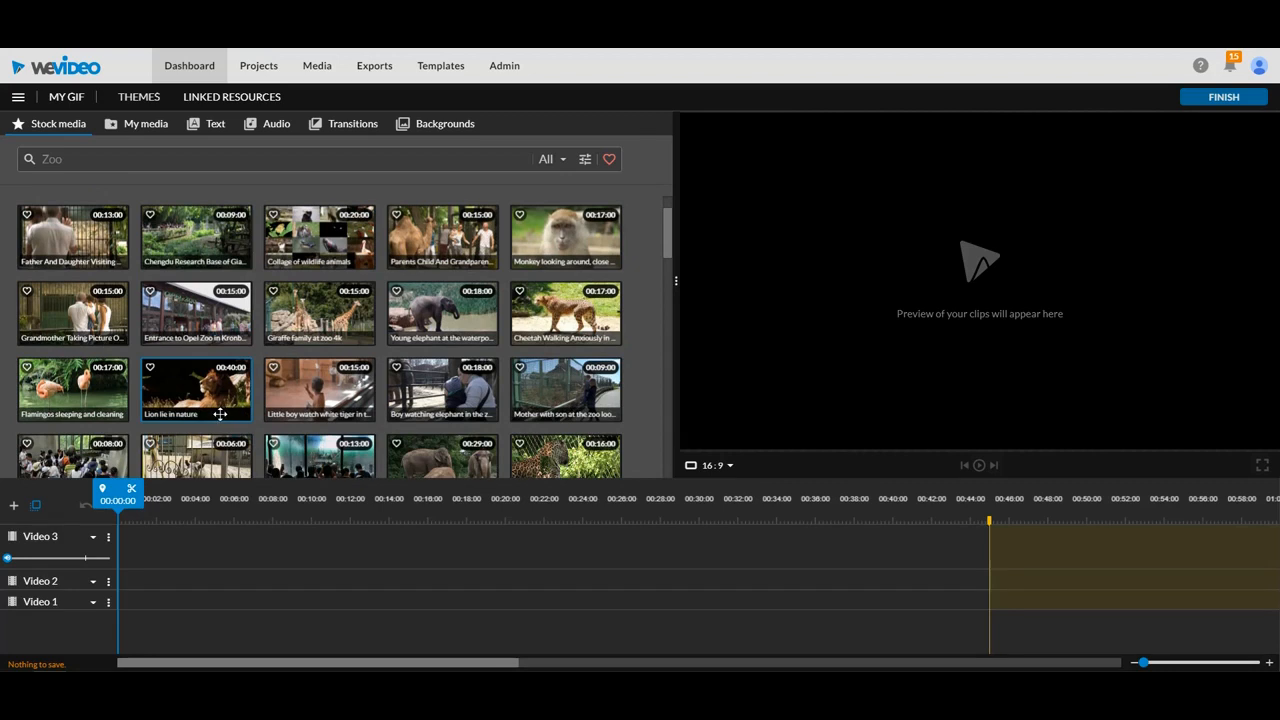
{"action": "scroll", "coordinate": [233, 384], "scroll_direction": "down", "scroll_amount": 1}
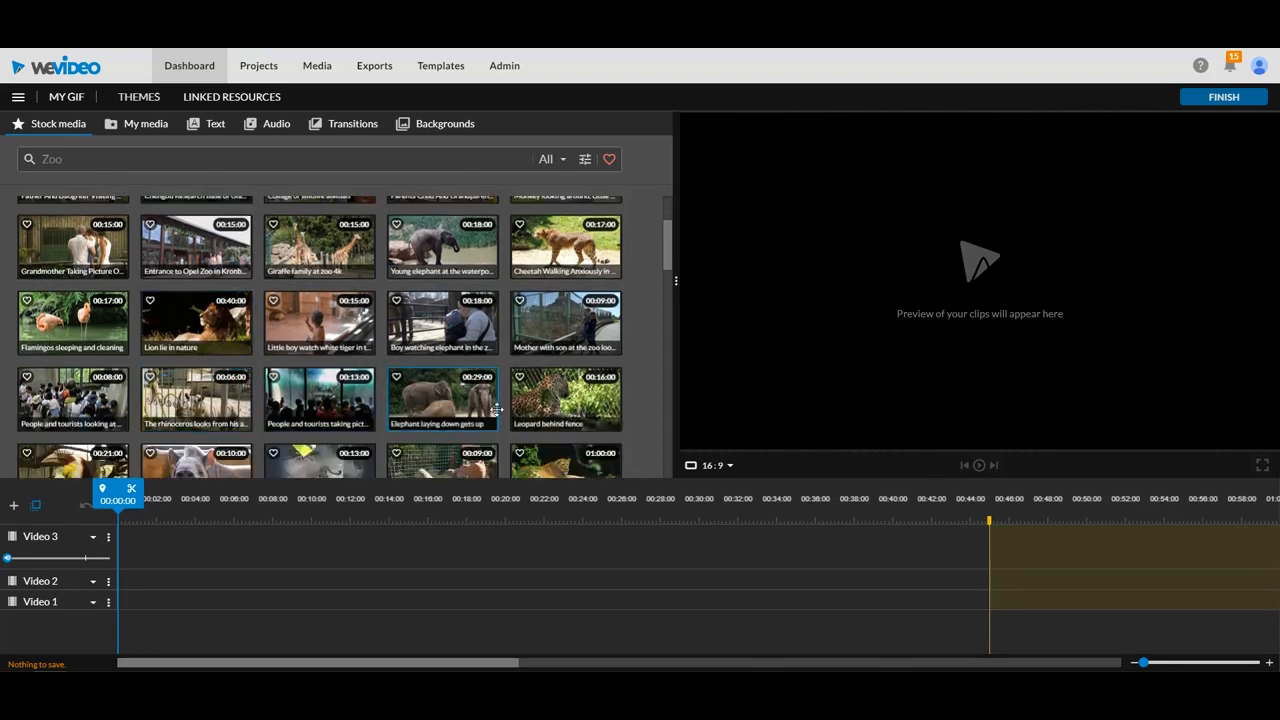
{"action": "left_click_drag", "start_coordinate": [444, 400], "coordinate": [124, 598]}
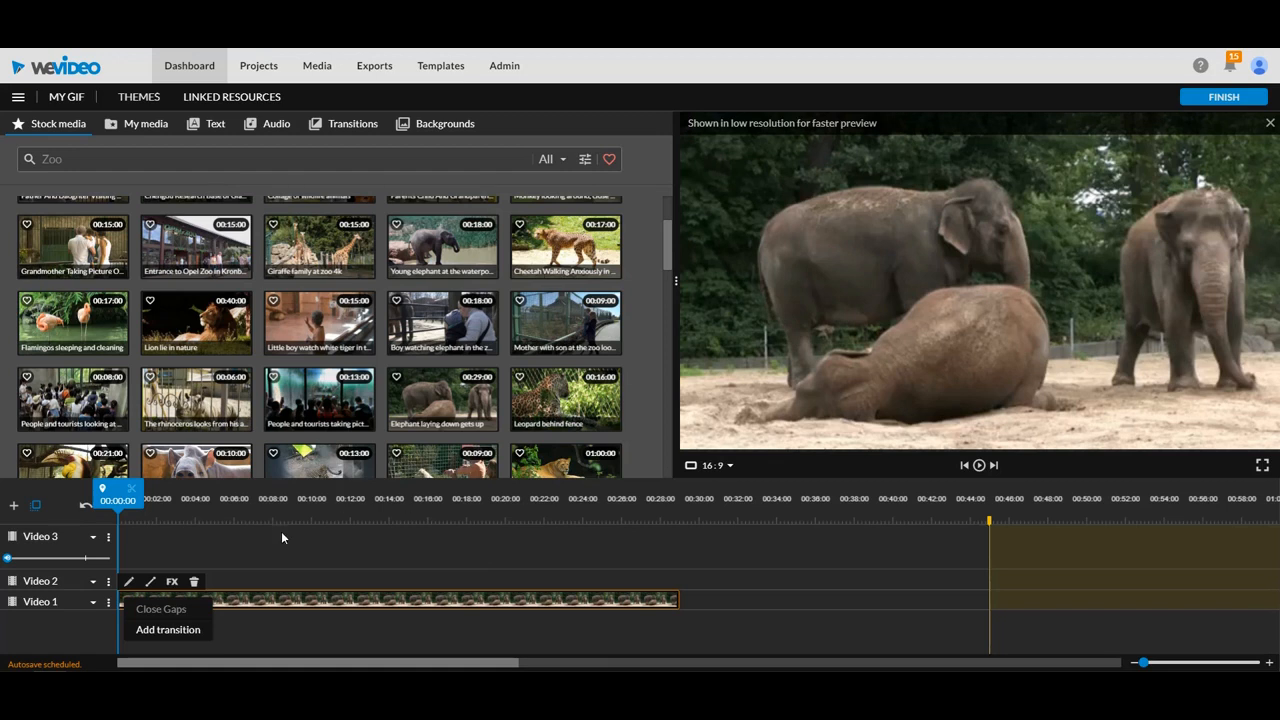
{"action": "left_click", "coordinate": [193, 556]}
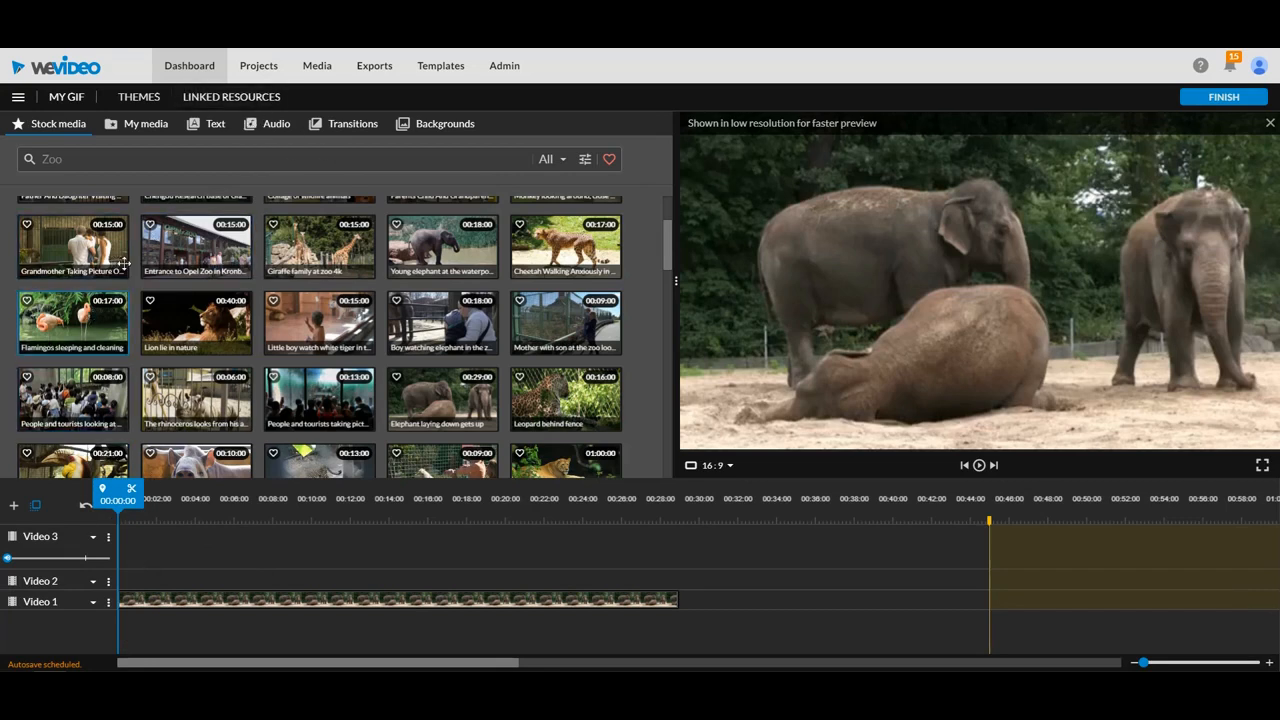
Step: Browse the callout, static and motion text styles and place the "Whisper - Title" at the start of Video 2
{"action": "left_click", "coordinate": [210, 128]}
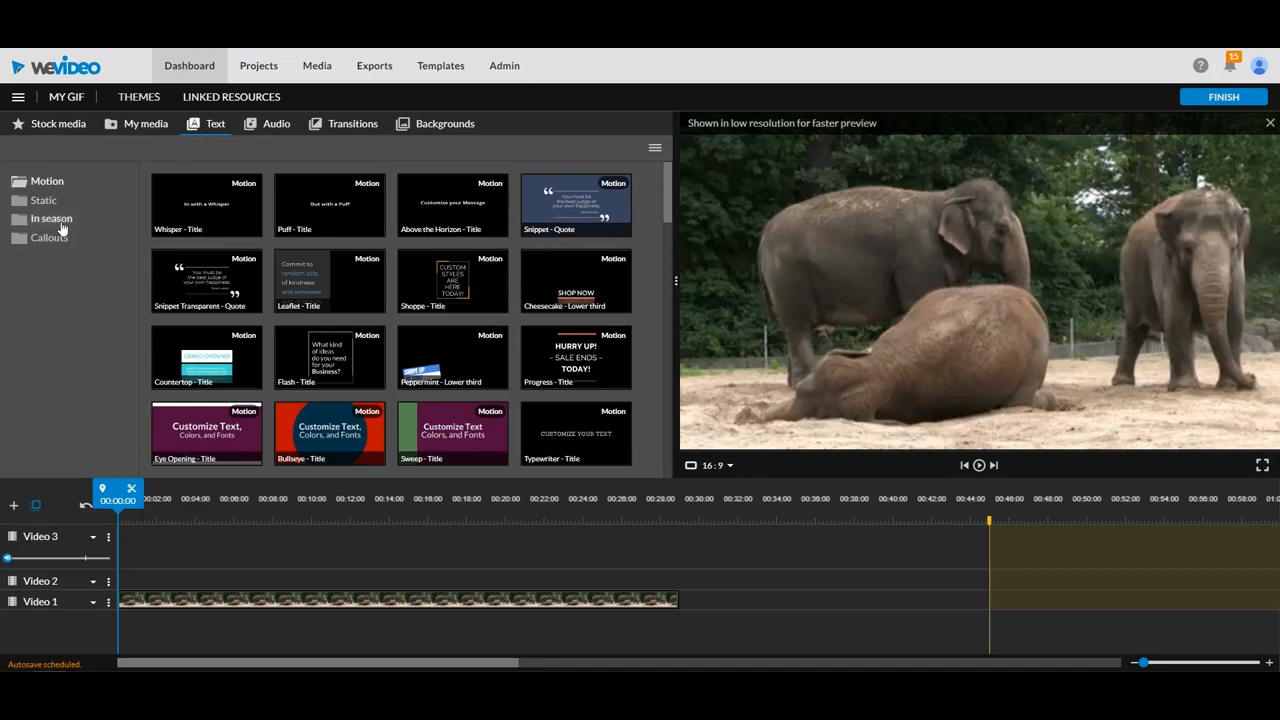
{"action": "left_click", "coordinate": [50, 239]}
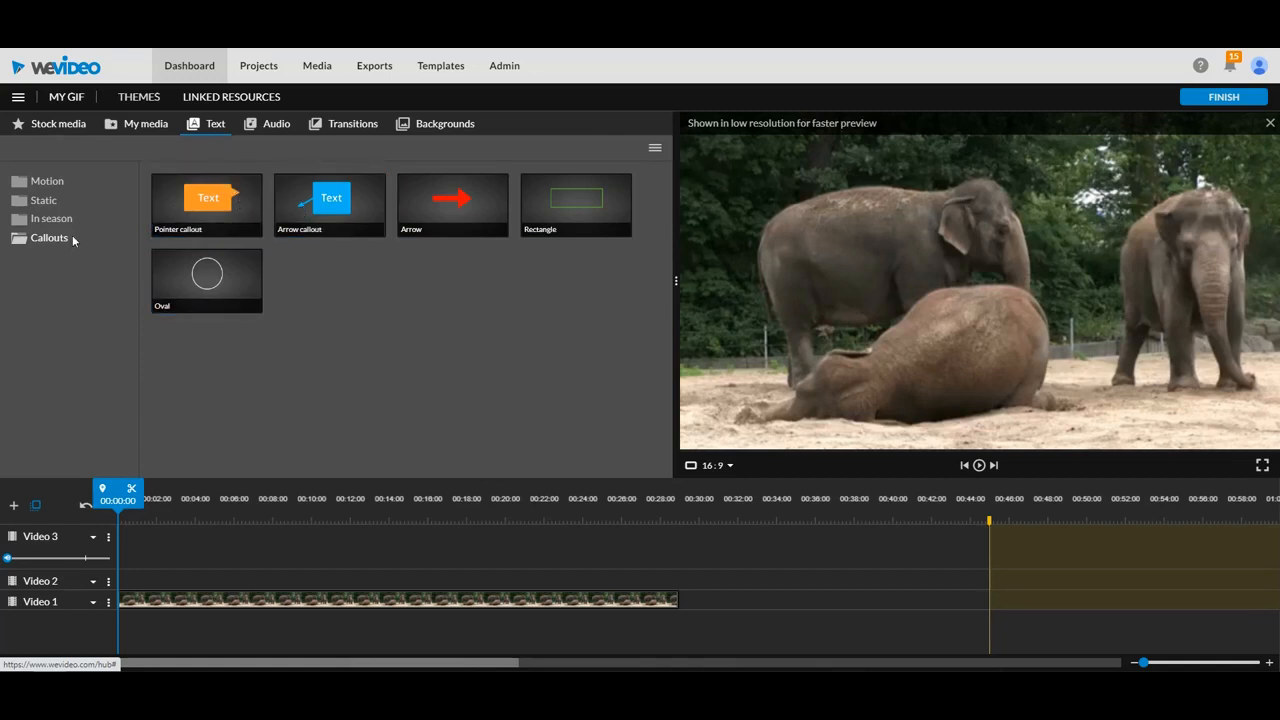
{"action": "left_click", "coordinate": [50, 185]}
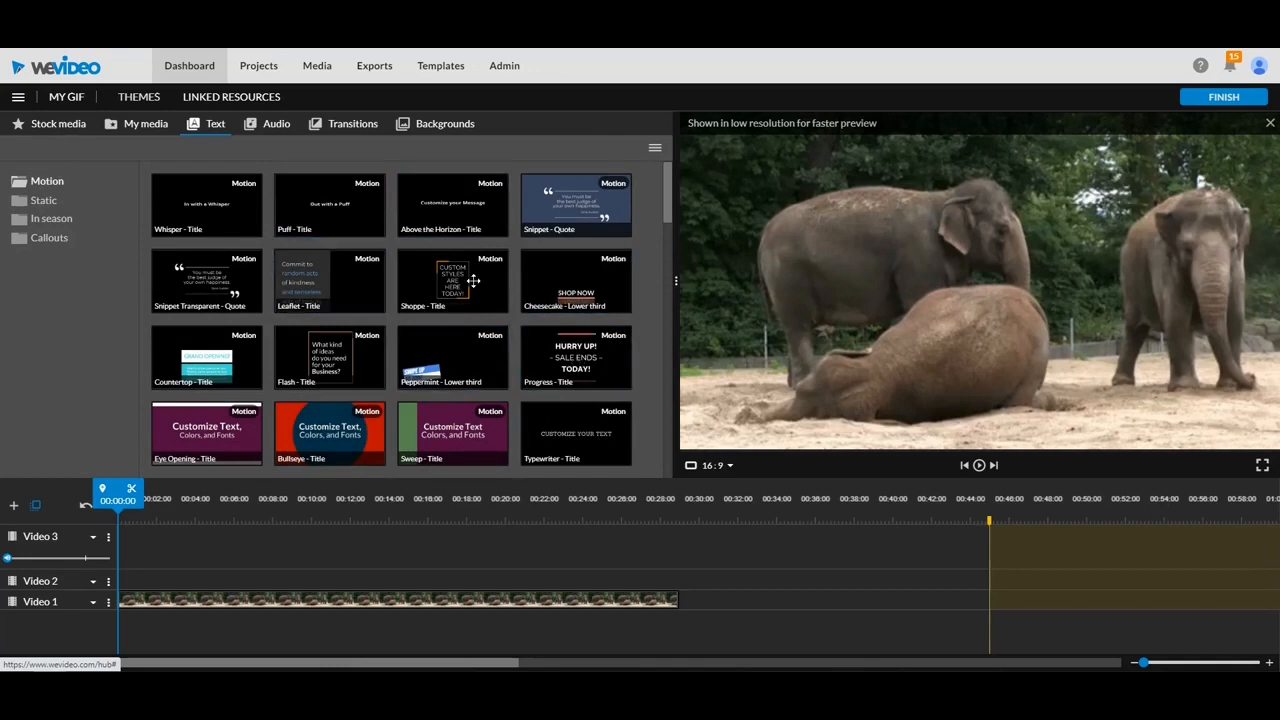
{"action": "scroll", "coordinate": [240, 345], "scroll_direction": "down", "scroll_amount": 3}
{"action": "scroll", "coordinate": [260, 340], "scroll_direction": "up", "scroll_amount": 3}
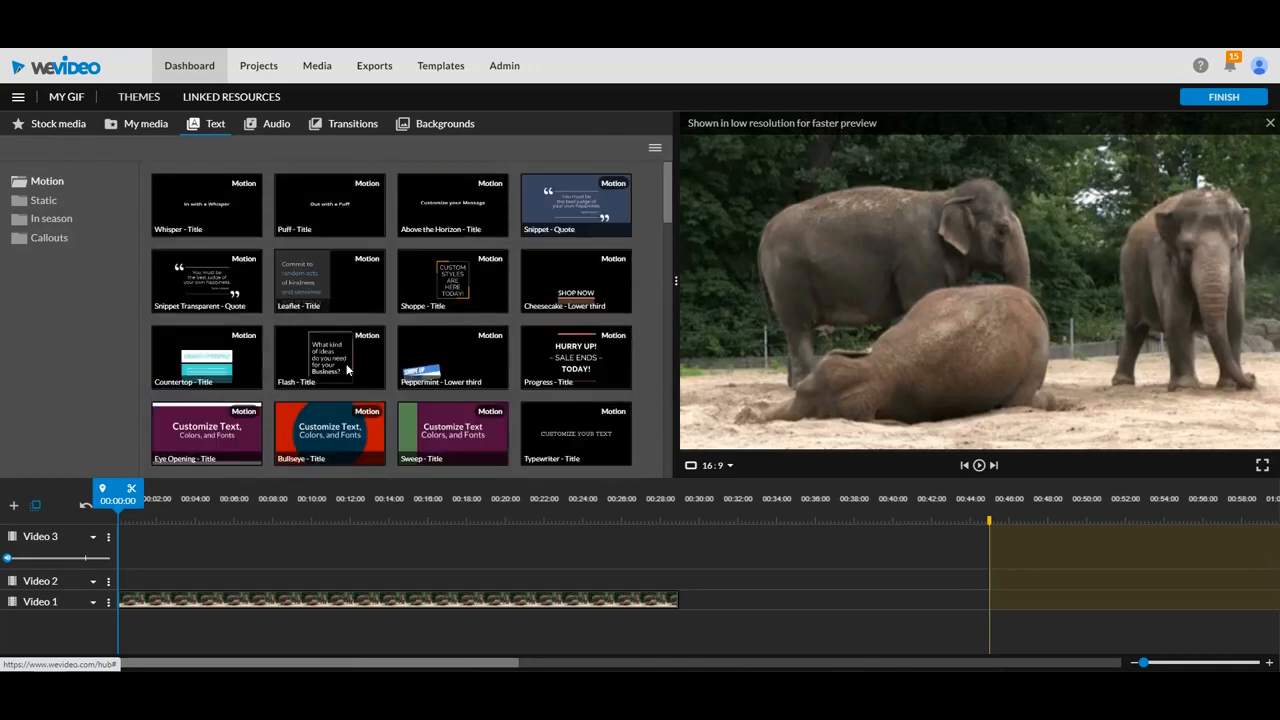
{"action": "left_click", "coordinate": [35, 205]}
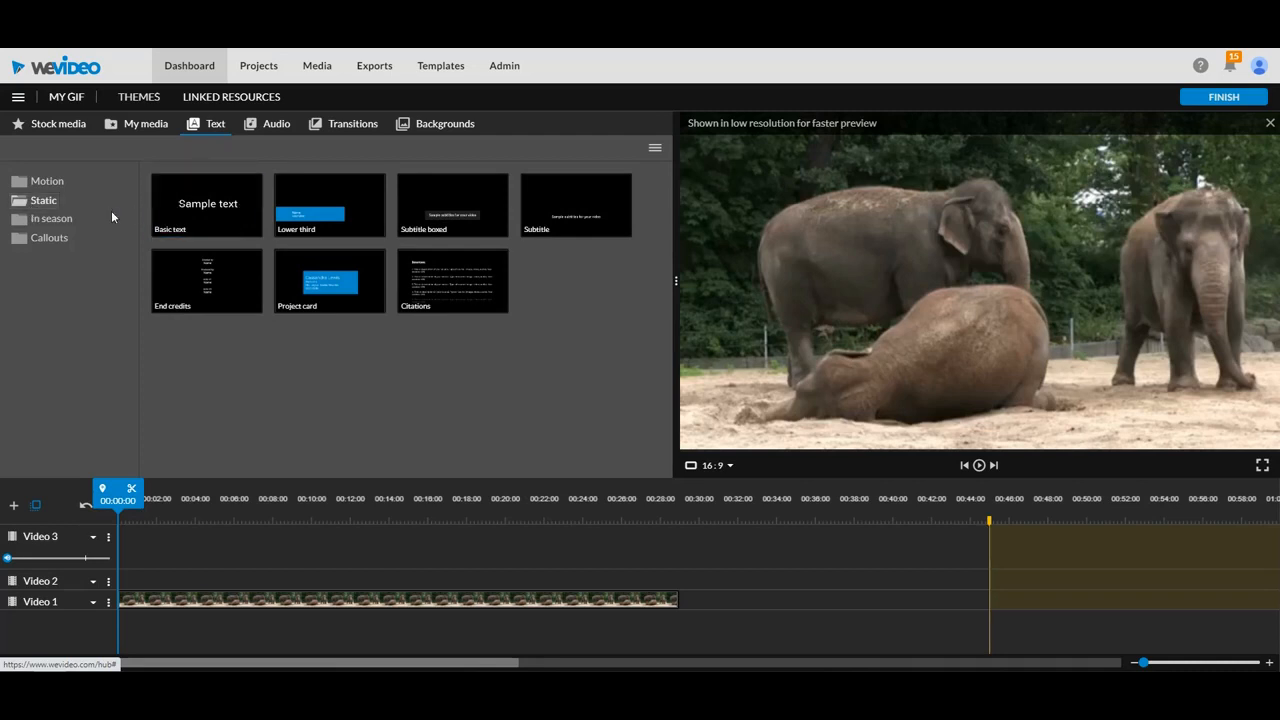
{"action": "left_click", "coordinate": [47, 183]}
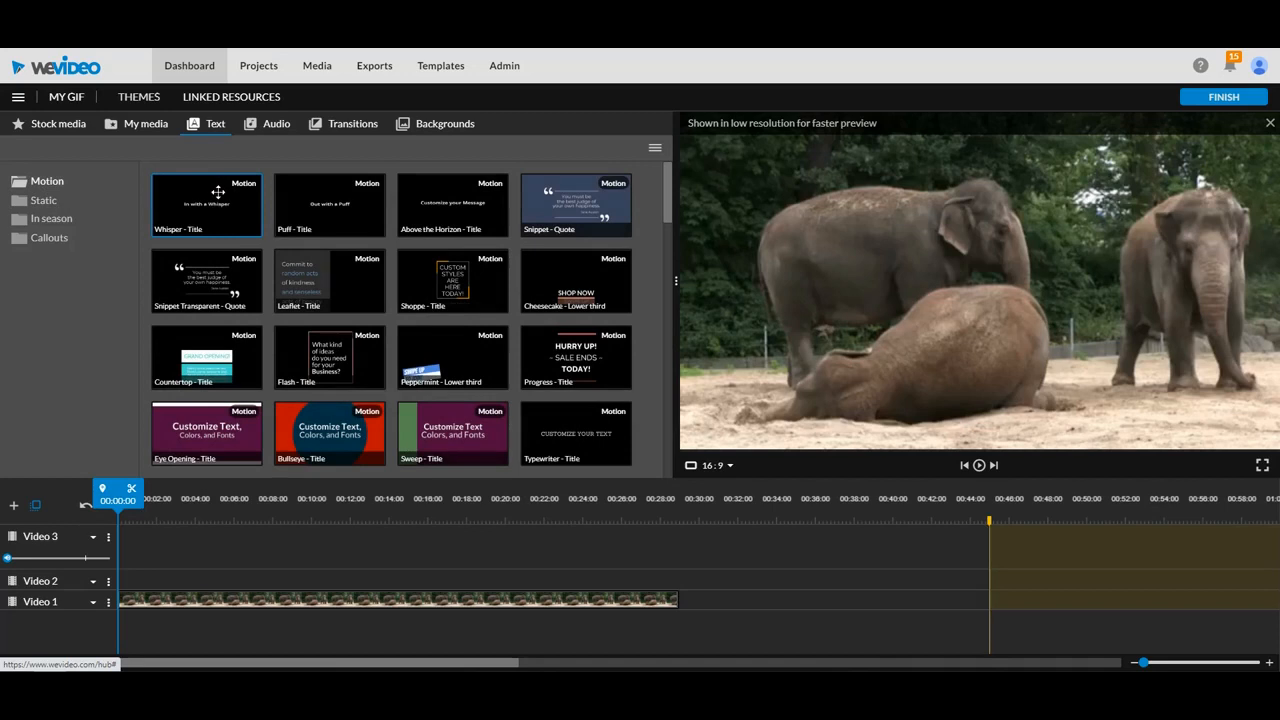
{"action": "left_click_drag", "start_coordinate": [218, 191], "coordinate": [130, 580]}
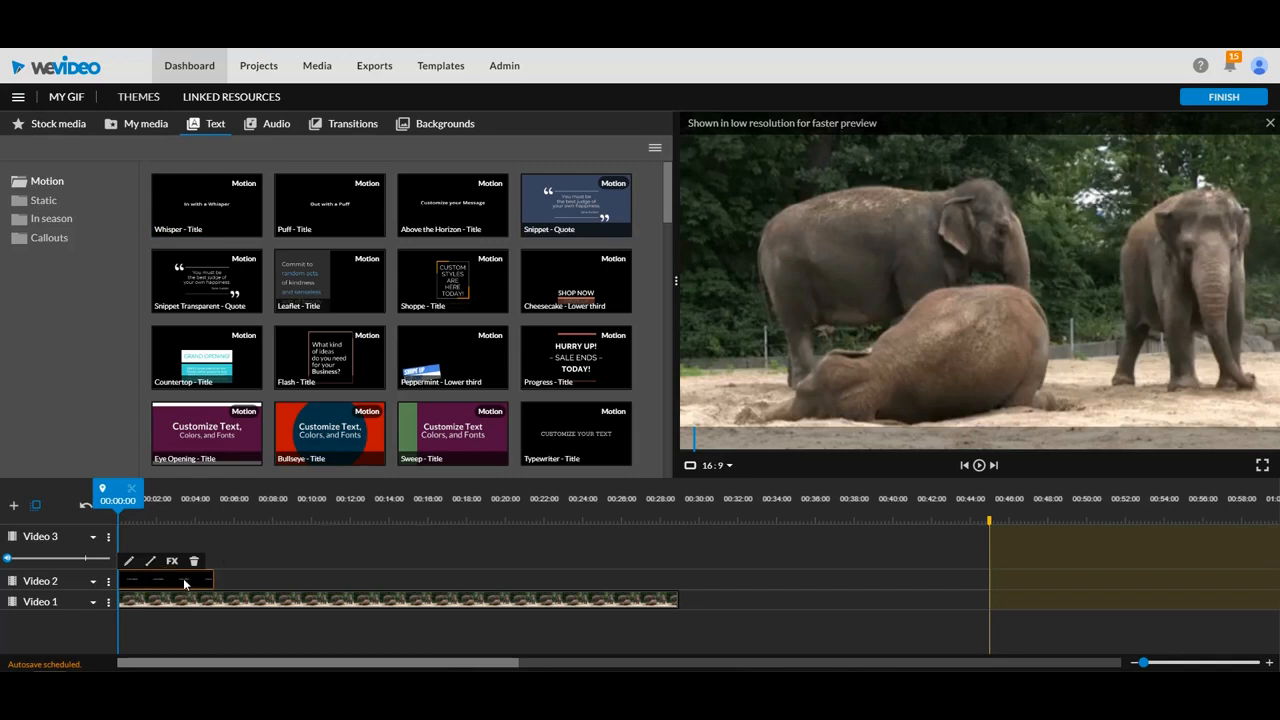
Step: Change the Video 2 title's text to "Elephants" in the 2Dumb font and colour it yellow
{"action": "double_click", "coordinate": [184, 581]}
{"action": "left_click", "coordinate": [186, 273]}
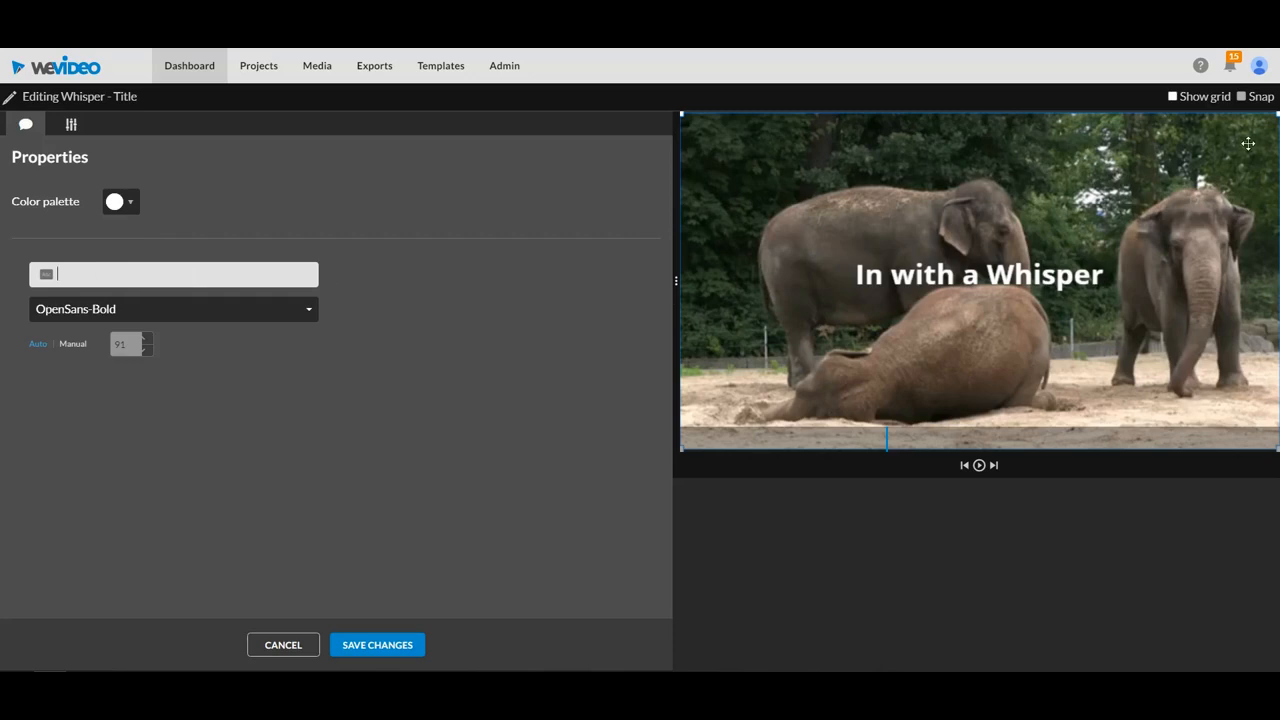
{"action": "type", "text": "Elephants"}
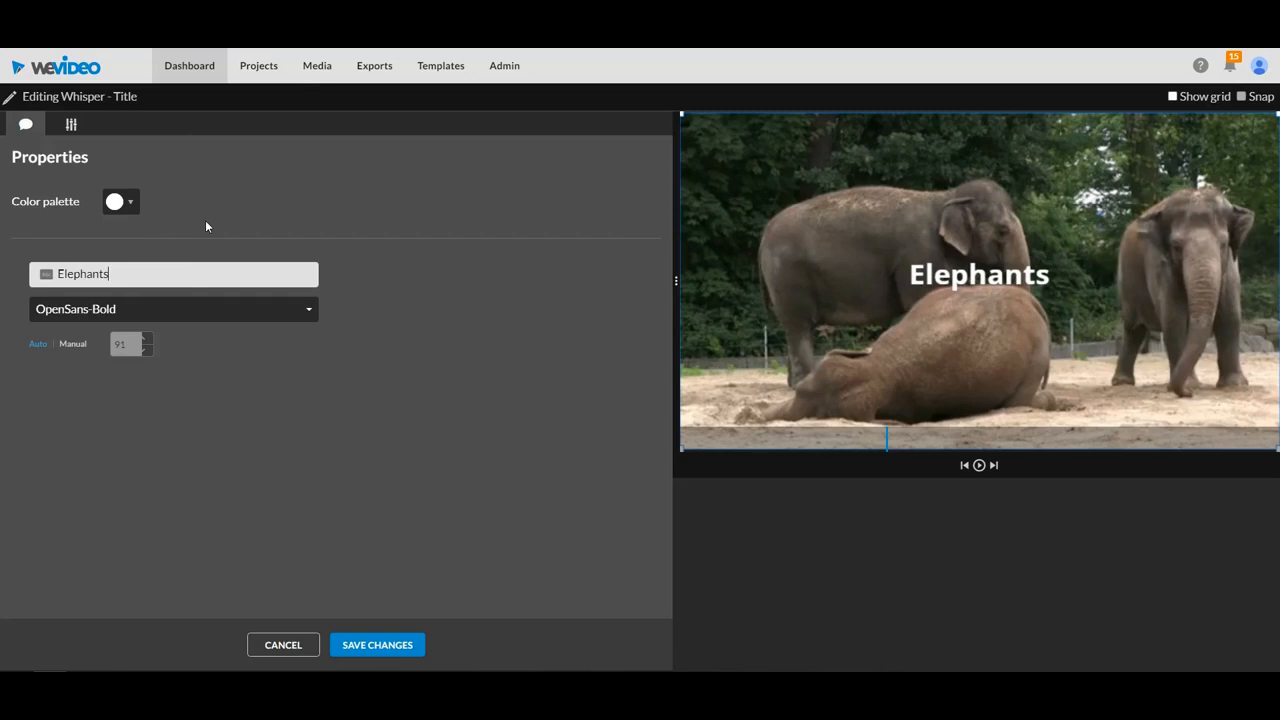
{"action": "left_click", "coordinate": [171, 309]}
{"action": "left_click", "coordinate": [139, 334]}
{"action": "left_click", "coordinate": [129, 199]}
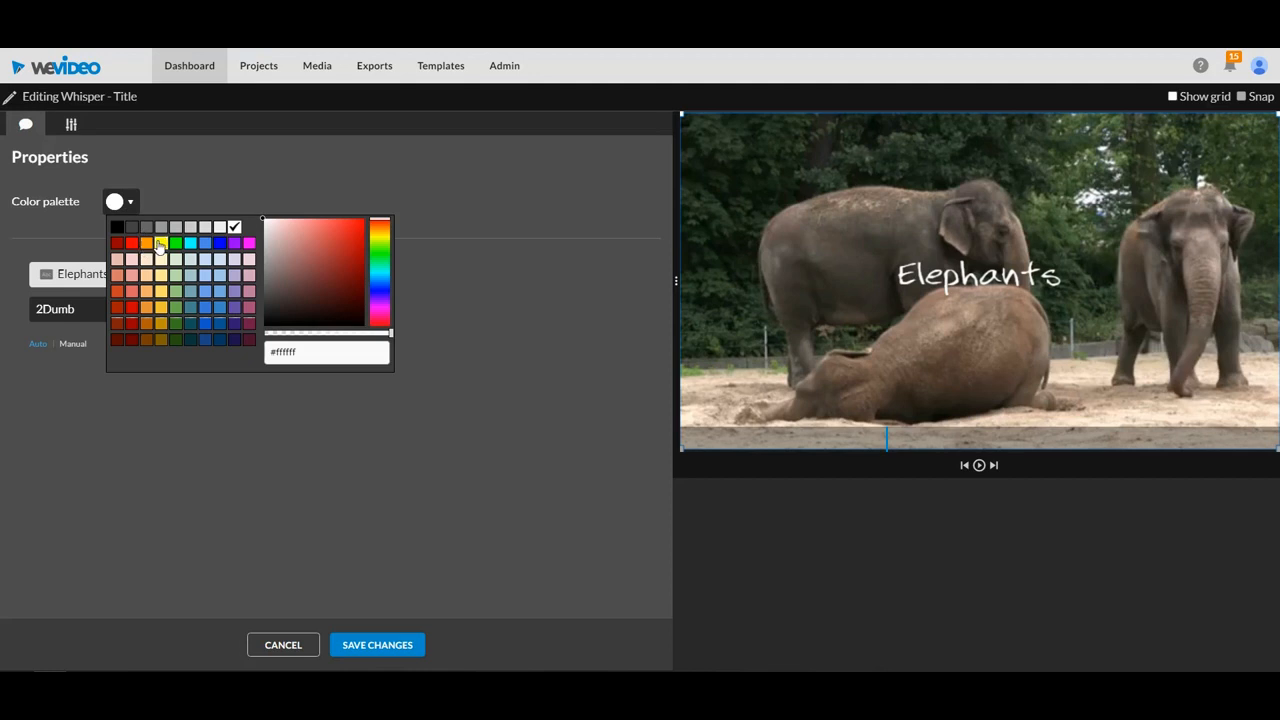
{"action": "left_click", "coordinate": [160, 244]}
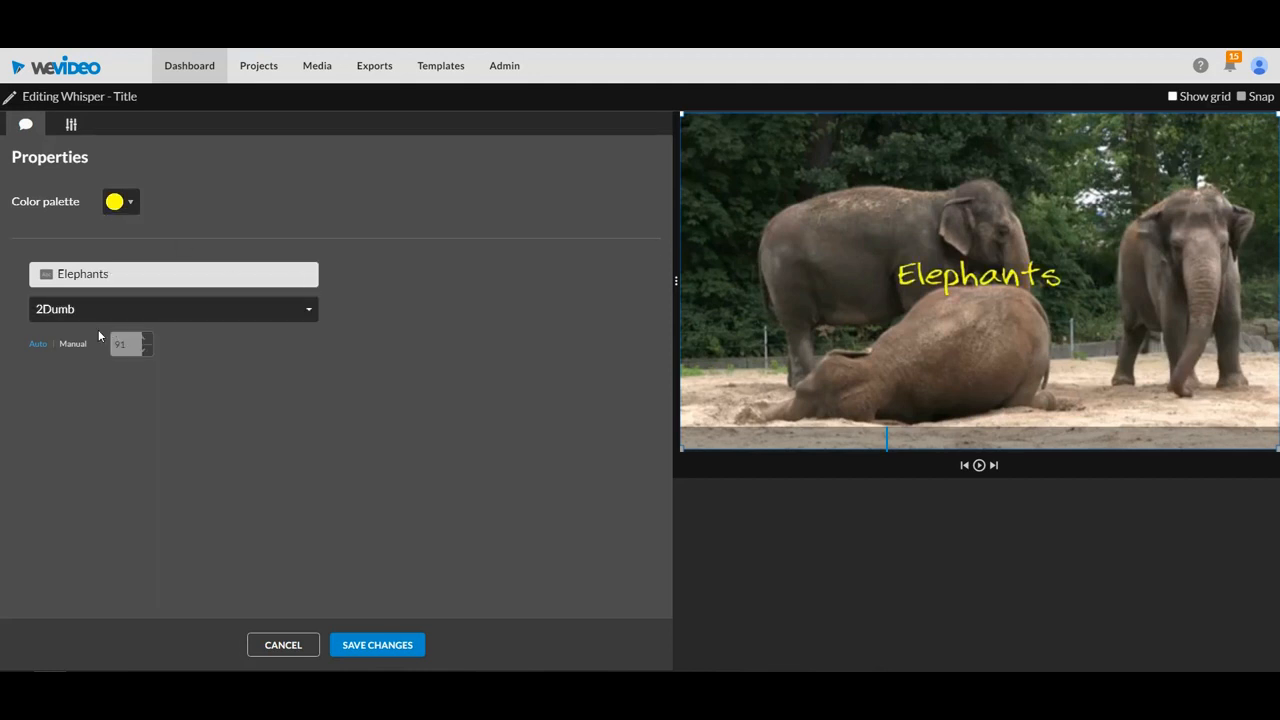
Step: Set the "Elephants" title's size manually to 104, move it to the frame's upper left corner, and save the changes
{"action": "left_click", "coordinate": [73, 346]}
{"action": "left_click", "coordinate": [148, 339]}
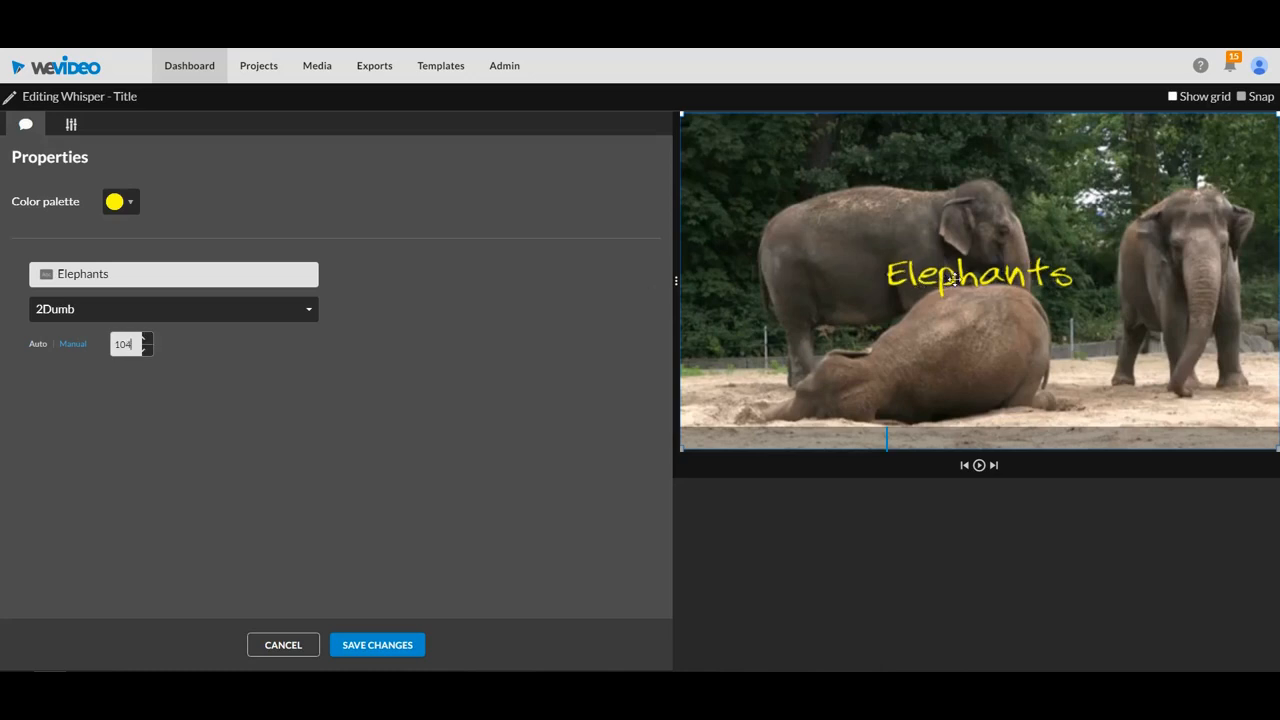
{"action": "left_click_drag", "start_coordinate": [997, 277], "coordinate": [811, 150]}
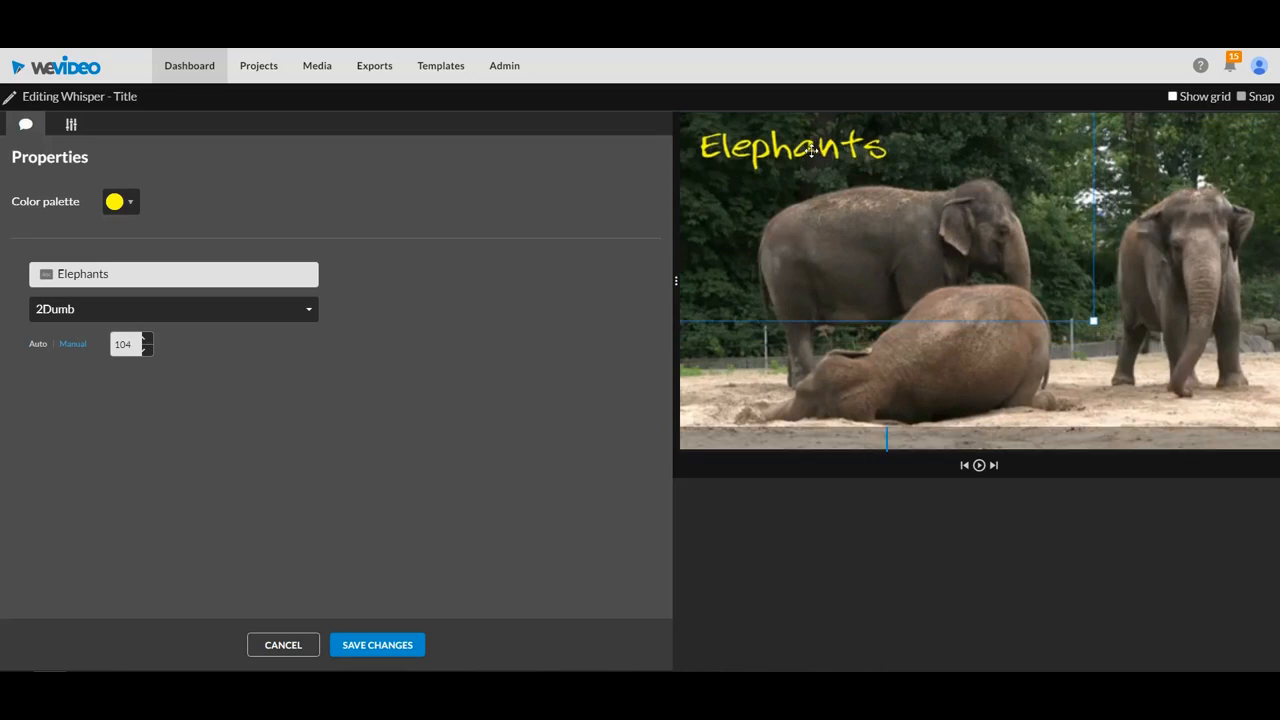
{"action": "left_click", "coordinate": [384, 645]}
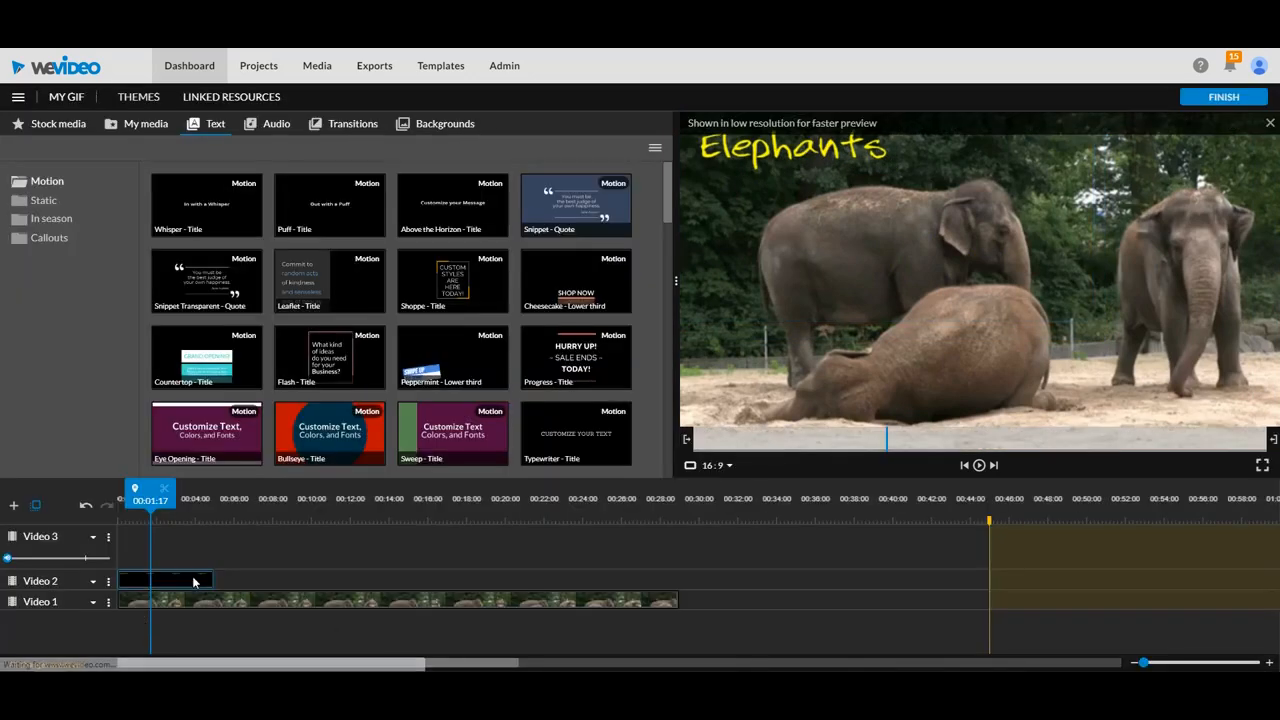
Step: Play the edit from the beginning past the end of the "Elephants" title to check its animation
{"action": "mouse_move", "coordinate": [205, 574]}
{"action": "left_mouse_down"}
{"action": "mouse_move", "coordinate": [173, 578]}
{"action": "mouse_move", "coordinate": [222, 579]}
{"action": "mouse_move", "coordinate": [210, 582]}
{"action": "left_mouse_up"}
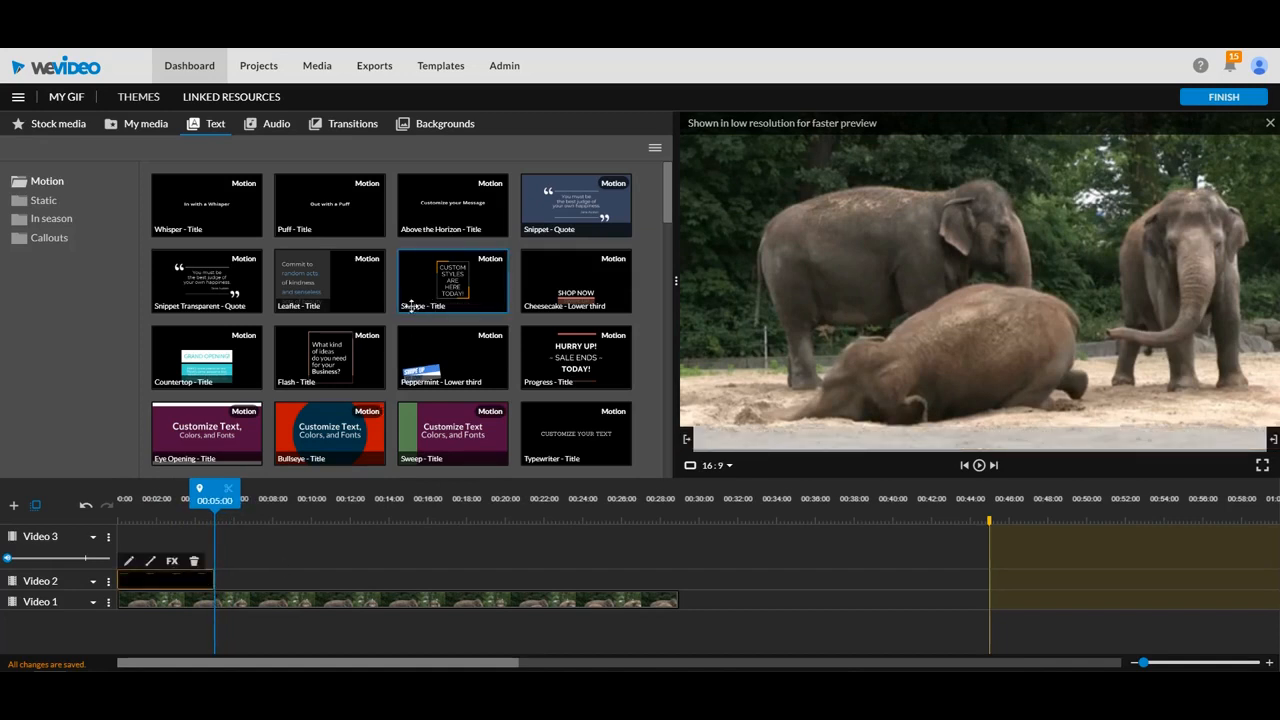
{"action": "left_click", "coordinate": [963, 466]}
{"action": "key", "text": "space"}
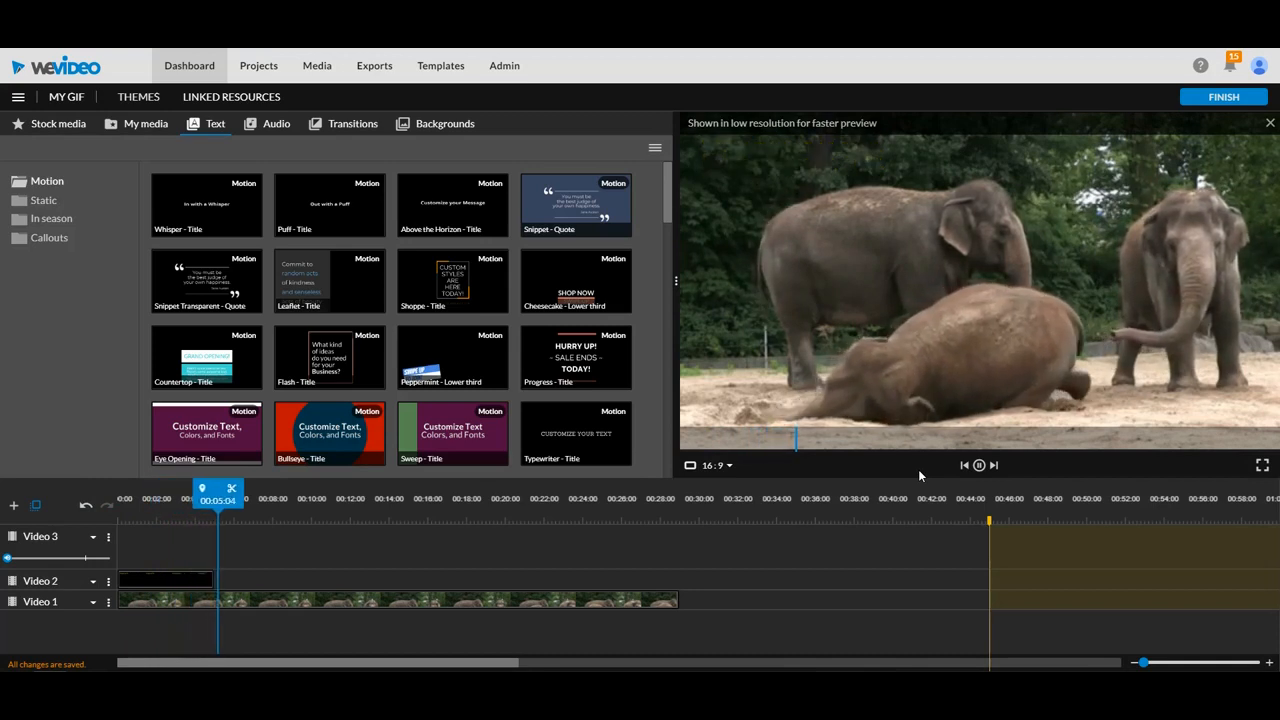
{"action": "key", "text": "space"}
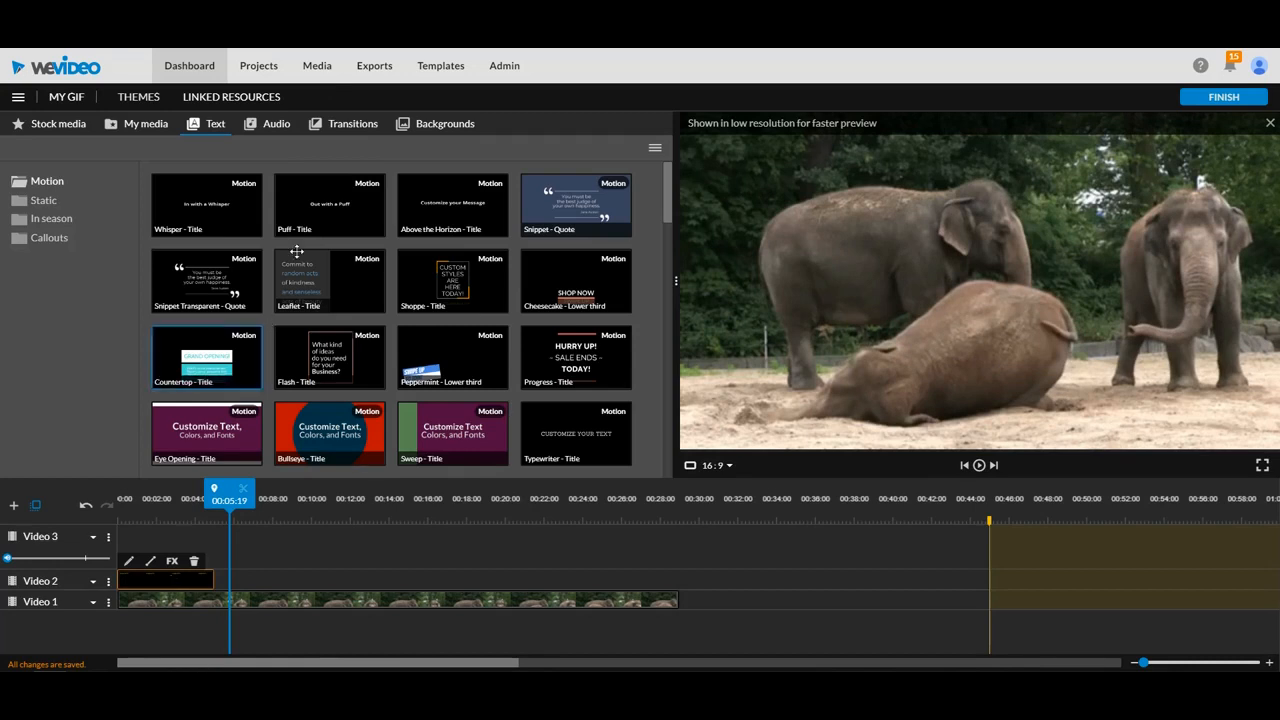
Step: Place a second "Whisper - Title" on Video 3, starting midway through the "Elephants" title, and play the overlap from the beginning
{"action": "left_click_drag", "start_coordinate": [206, 185], "coordinate": [187, 537]}
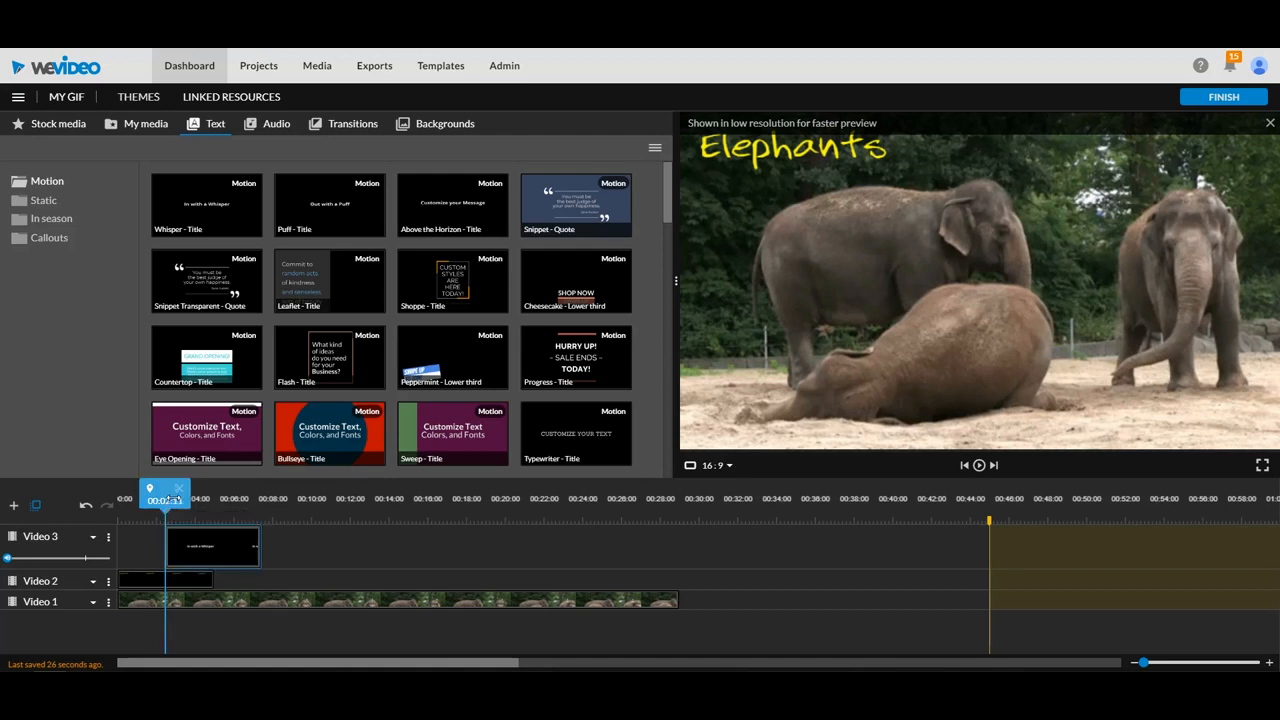
{"action": "left_click_drag", "start_coordinate": [176, 490], "coordinate": [133, 490]}
{"action": "key", "text": "space"}
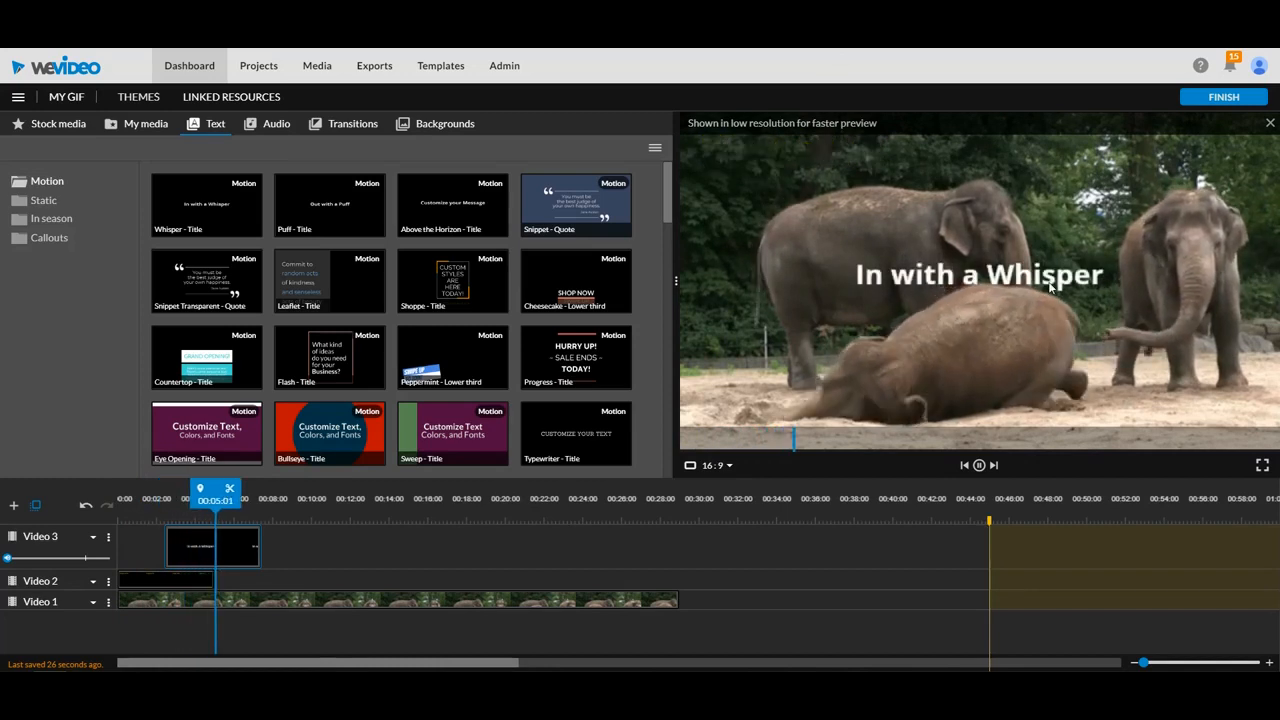
{"action": "key", "text": "space"}
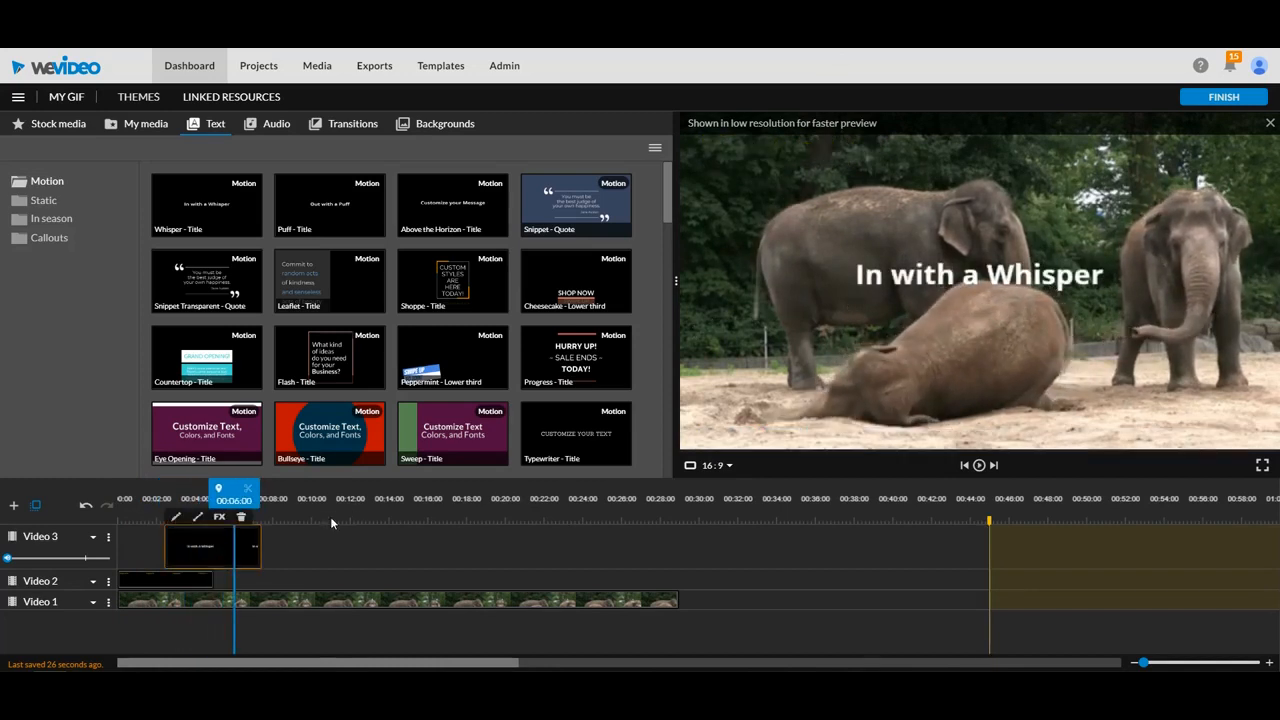
Step: Replace the Video 3 title's text with "What they do when you're not watching."
{"action": "double_click", "coordinate": [211, 553]}
{"action": "triple_click", "coordinate": [180, 273]}
{"action": "key", "text": "BackSpace"}
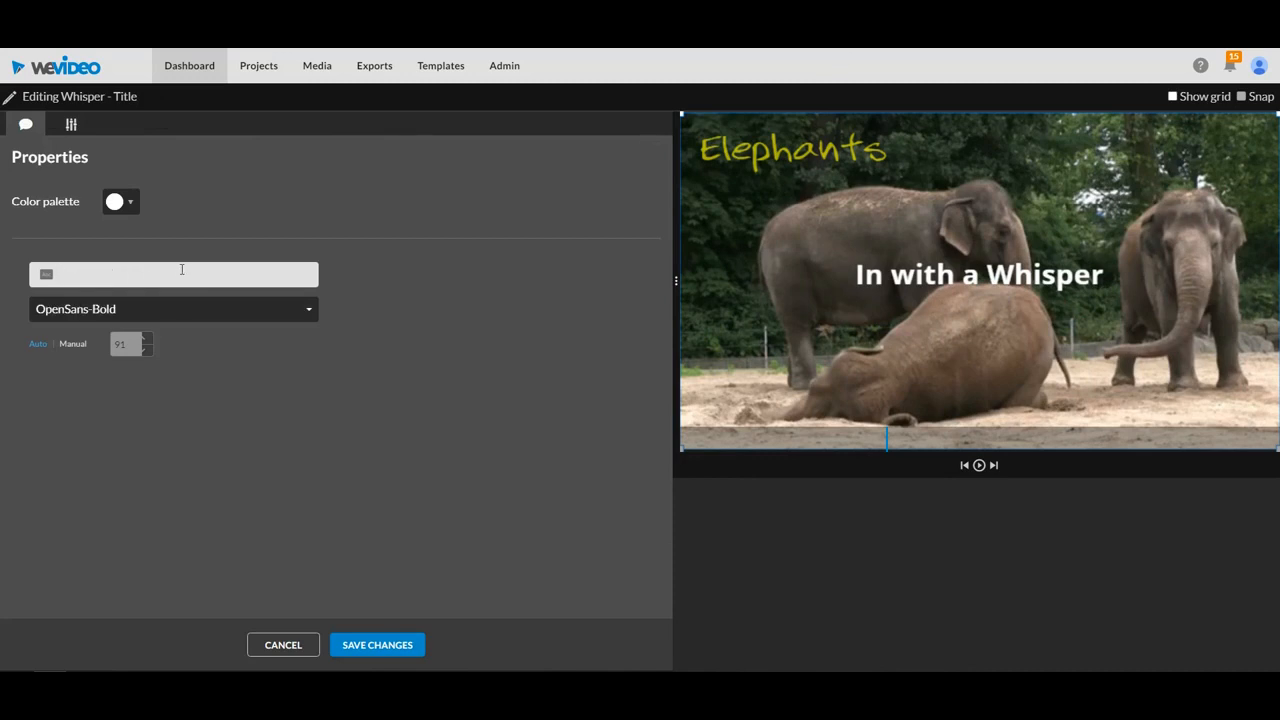
{"action": "type", "text": "What they do when your"}
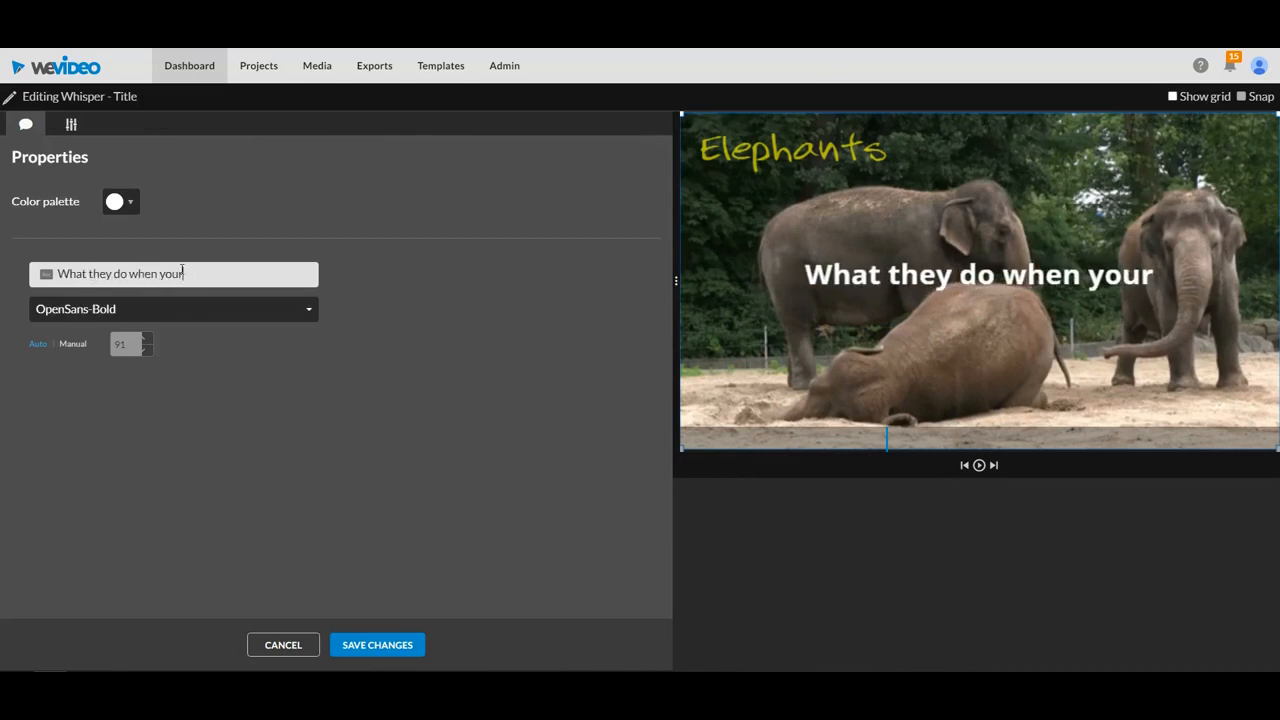
{"action": "key", "text": "BackSpace"}
{"action": "type", "text": "'re not watching"}
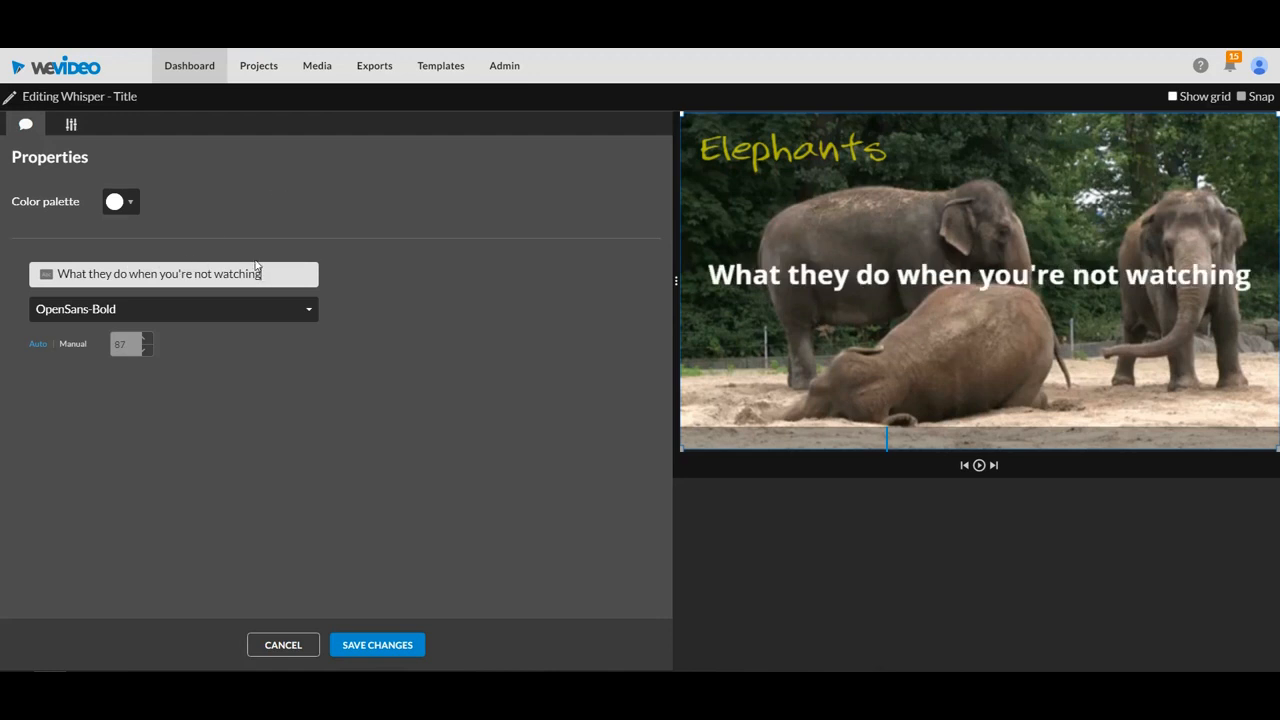
Step: Try green for the Video 3 title, move it to the frame's lower edge, recolour it red, and save the changes
{"action": "left_click", "coordinate": [126, 206]}
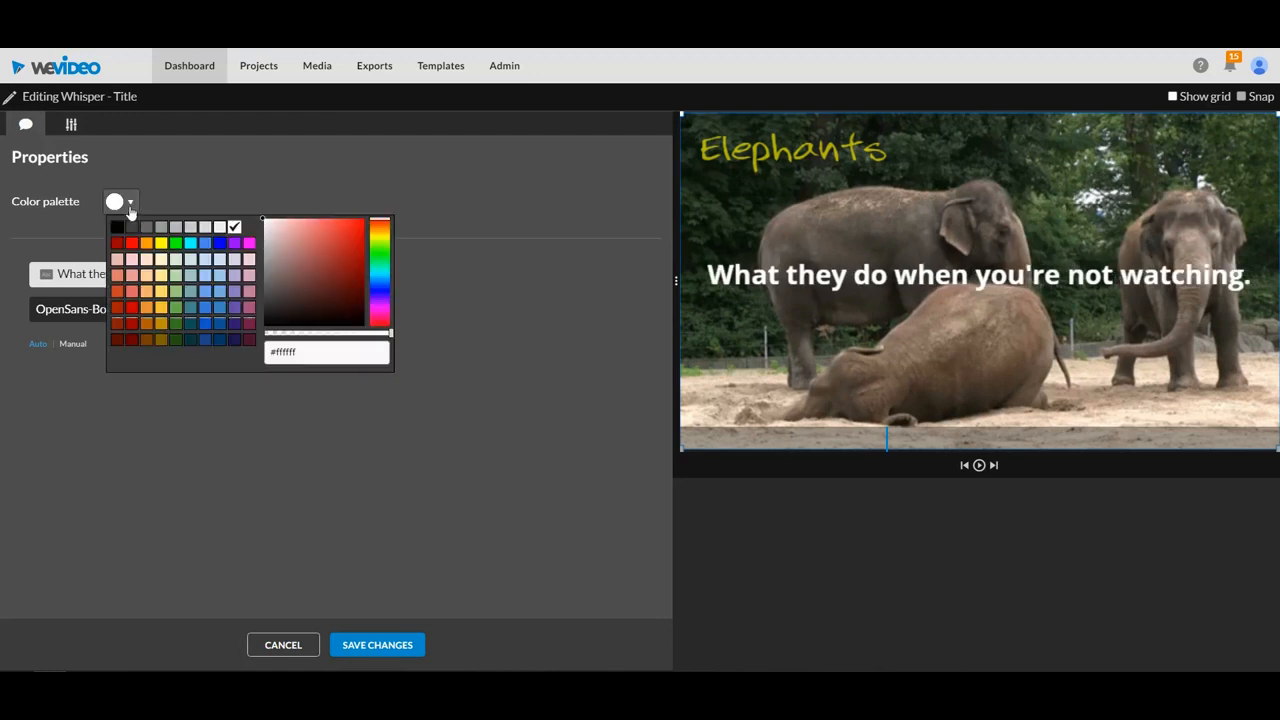
{"action": "left_click", "coordinate": [181, 244]}
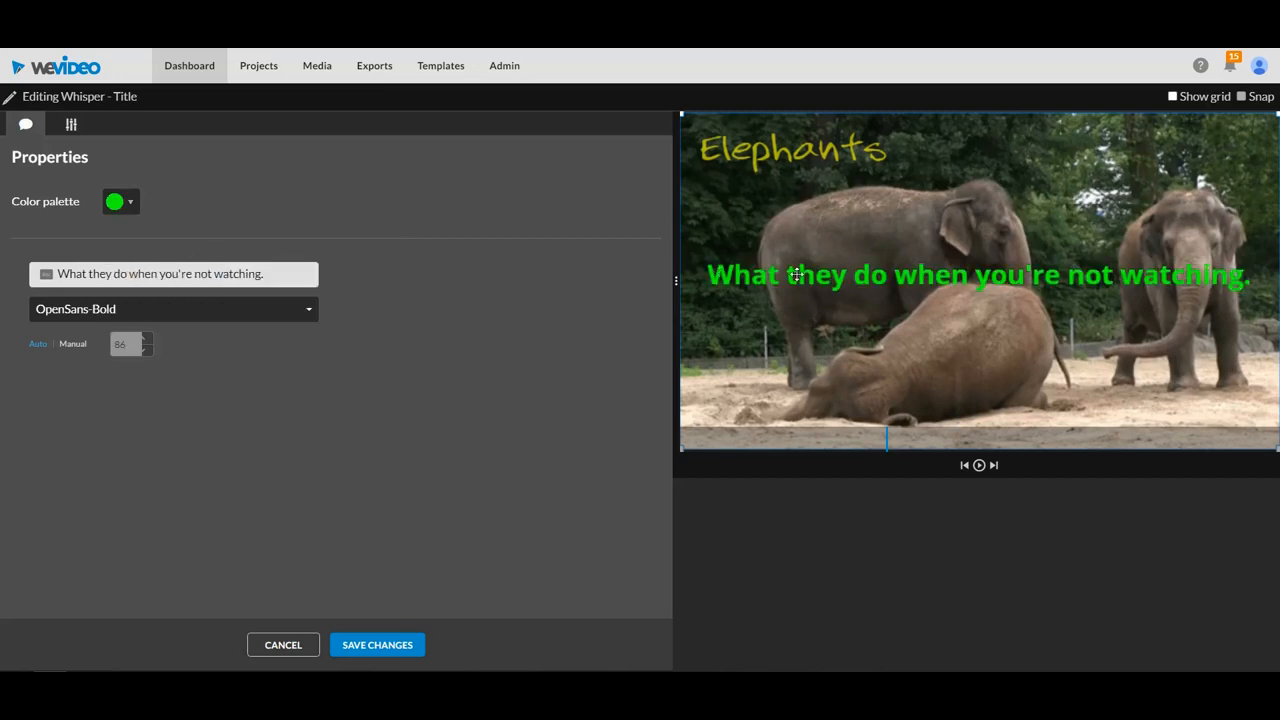
{"action": "left_click_drag", "start_coordinate": [859, 275], "coordinate": [855, 428]}
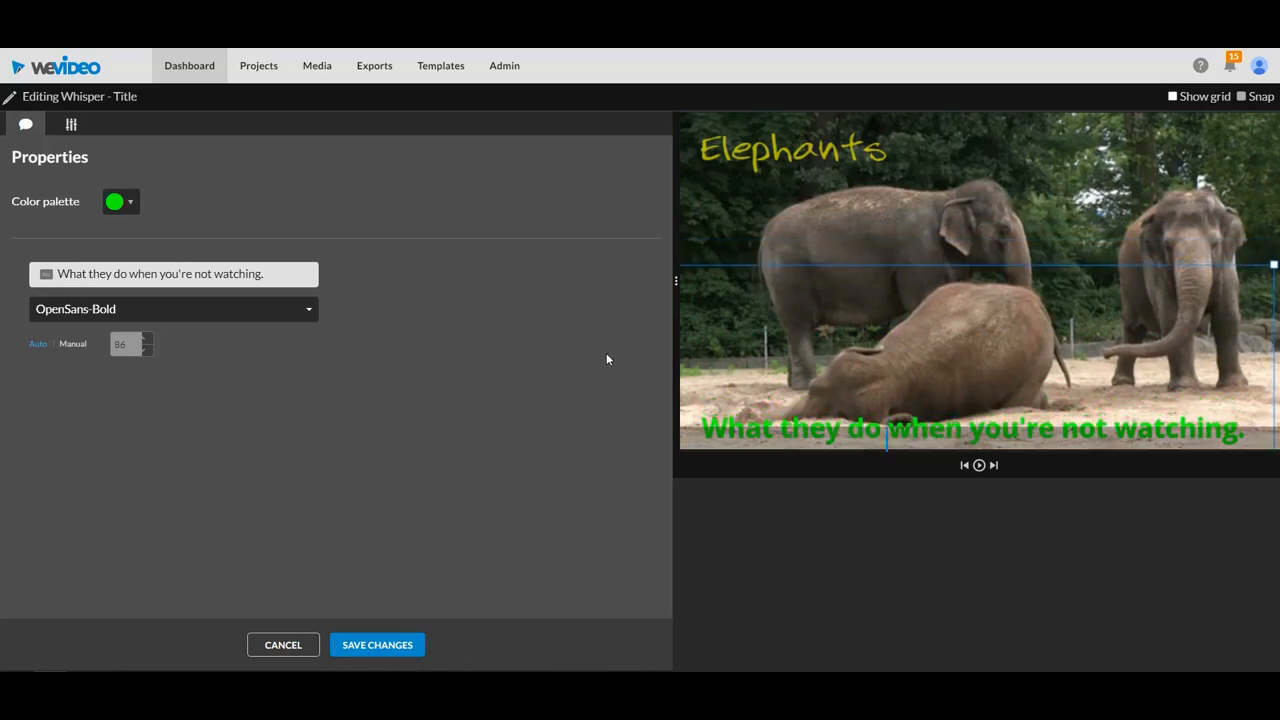
{"action": "left_click", "coordinate": [126, 206]}
{"action": "left_click", "coordinate": [134, 238]}
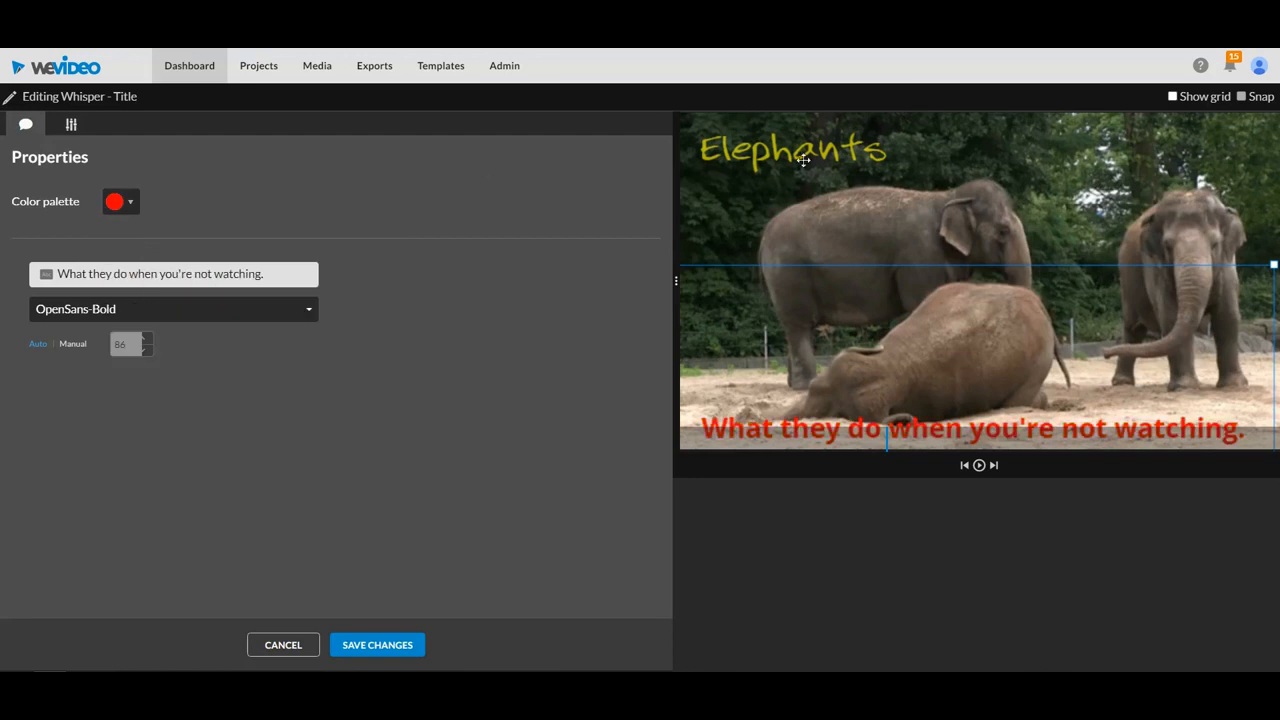
{"action": "left_click", "coordinate": [365, 648]}
Step: Return to the start of the timeline and play the clip with both titles
{"action": "left_click_drag", "start_coordinate": [197, 496], "coordinate": [167, 499]}
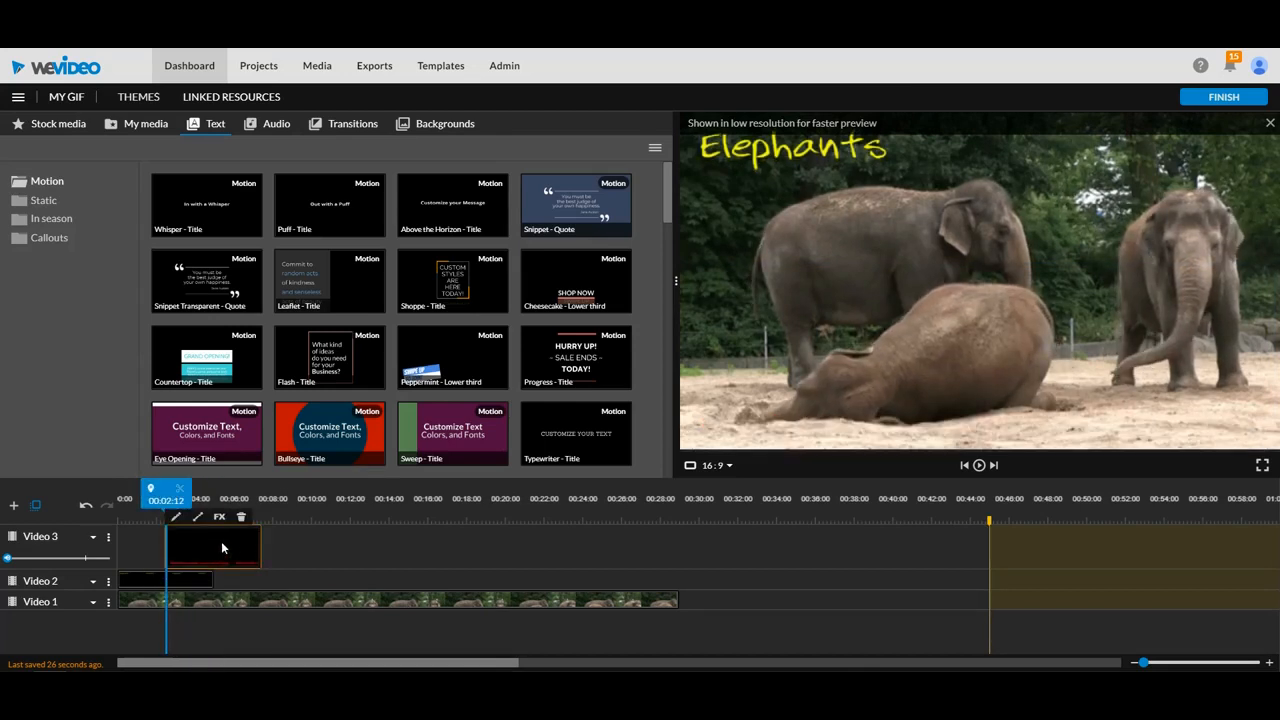
{"action": "left_click_drag", "start_coordinate": [170, 501], "coordinate": [109, 500]}
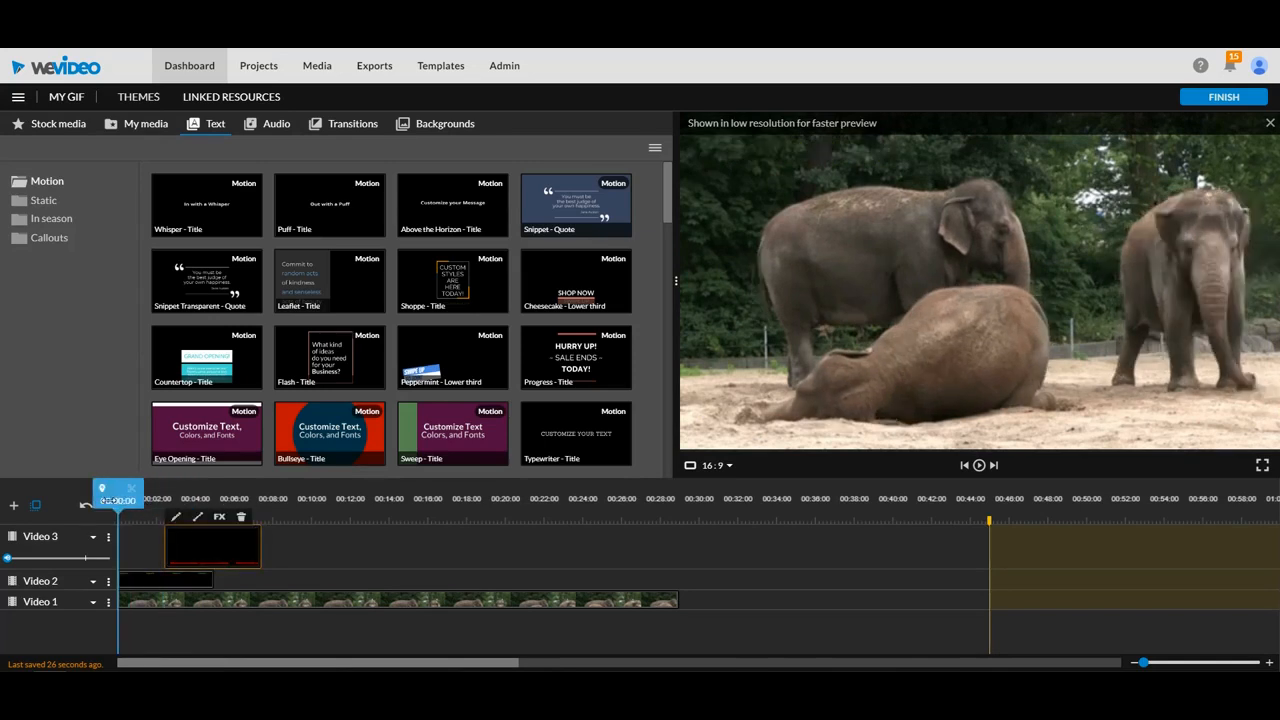
{"action": "key", "text": "space"}
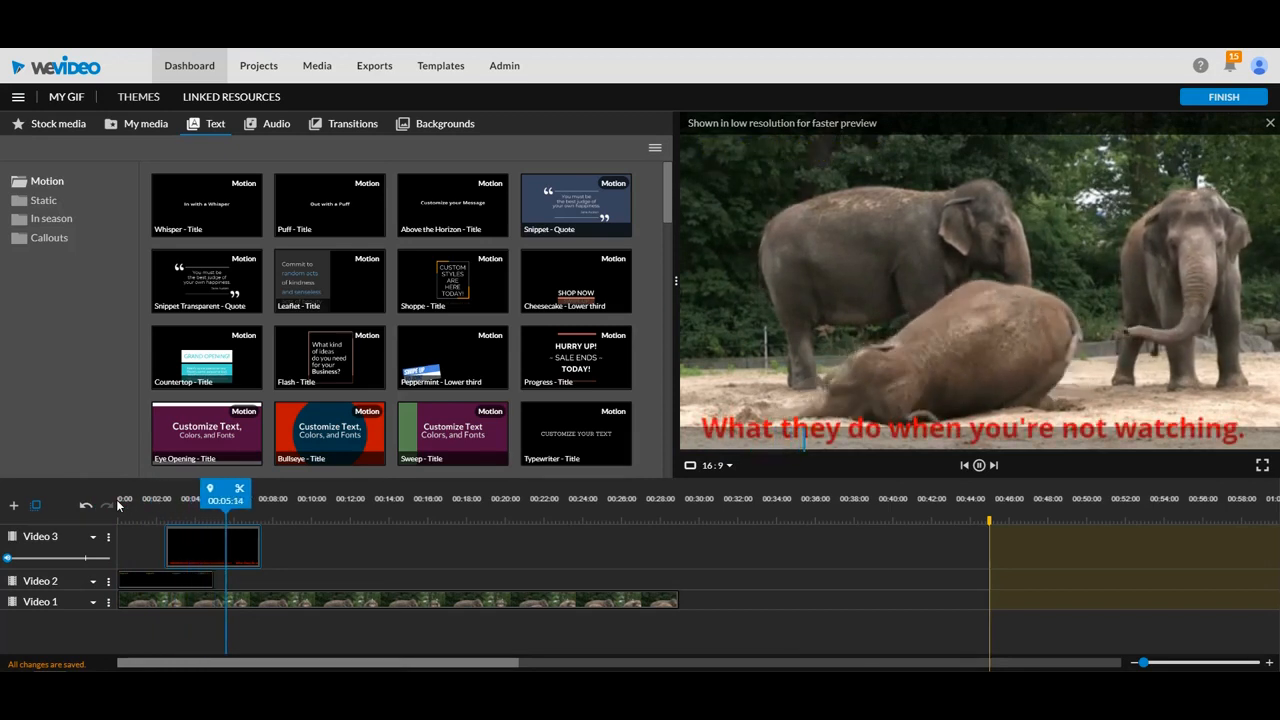
Step: Stop playback, add an Arrow callout, and place it on a new Video 4 track starting at 00:05:00
{"action": "key", "text": "space"}
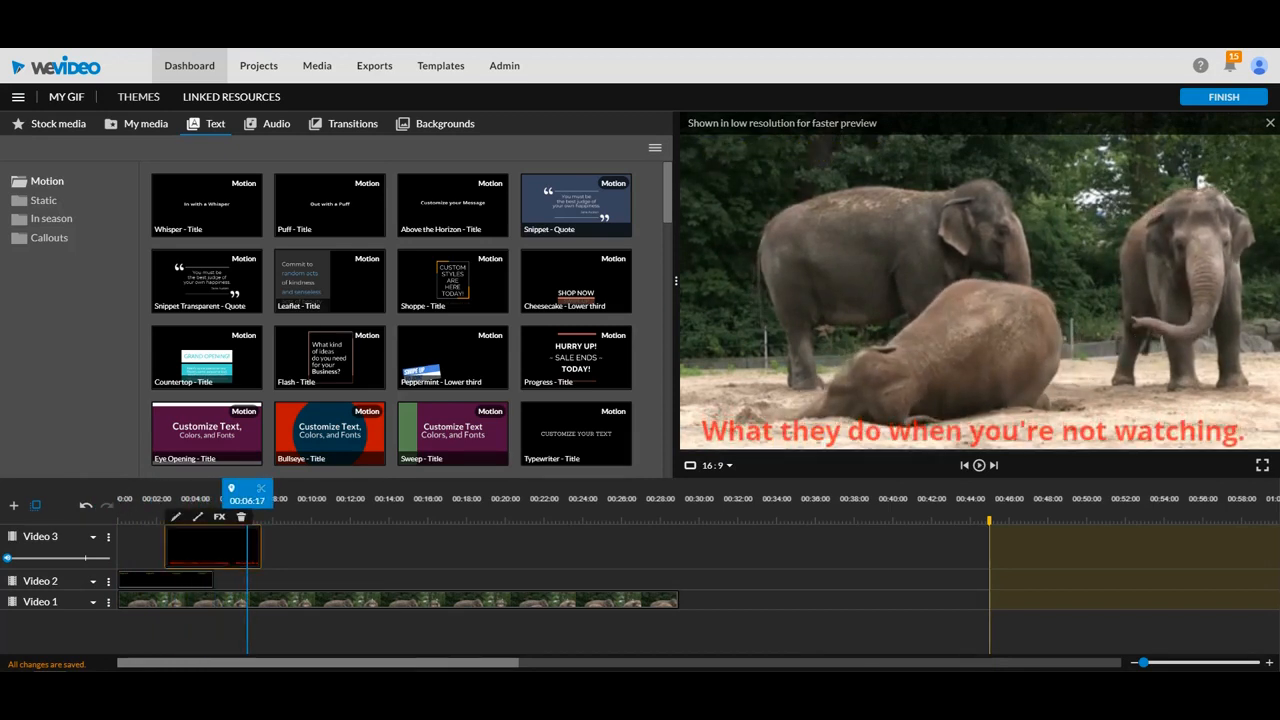
{"action": "left_click", "coordinate": [50, 240]}
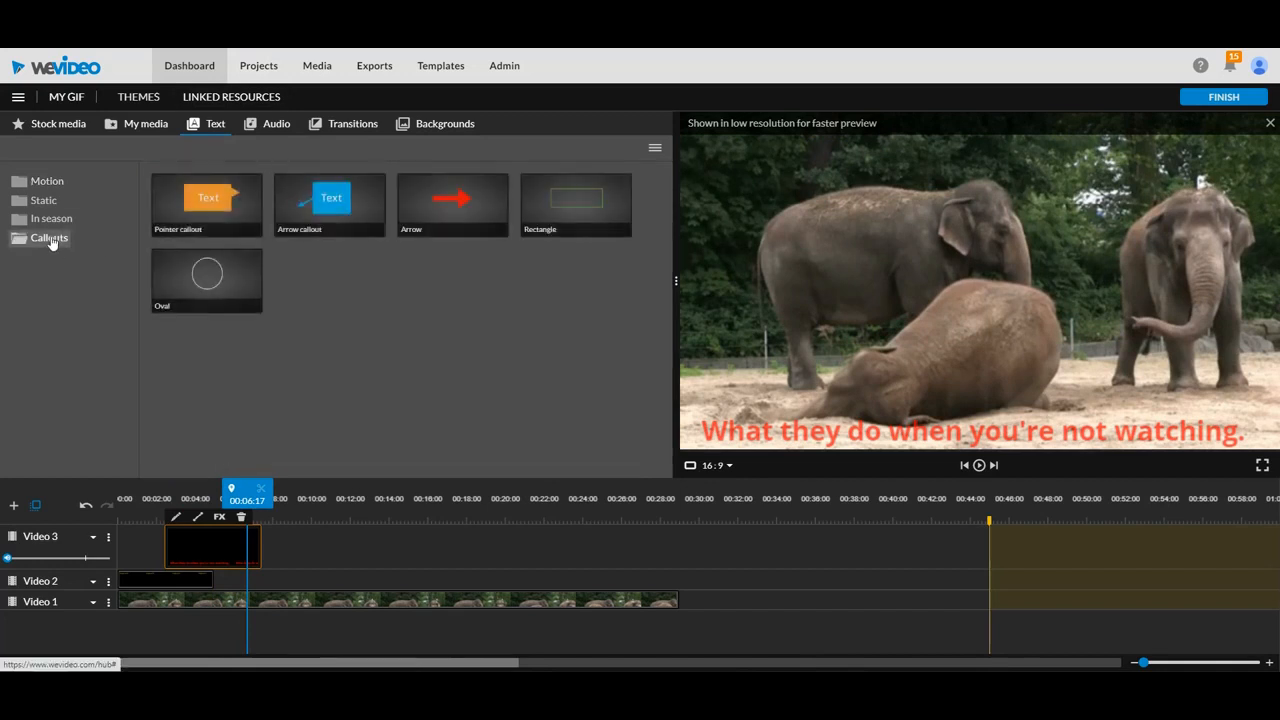
{"action": "left_click_drag", "start_coordinate": [457, 211], "coordinate": [268, 576]}
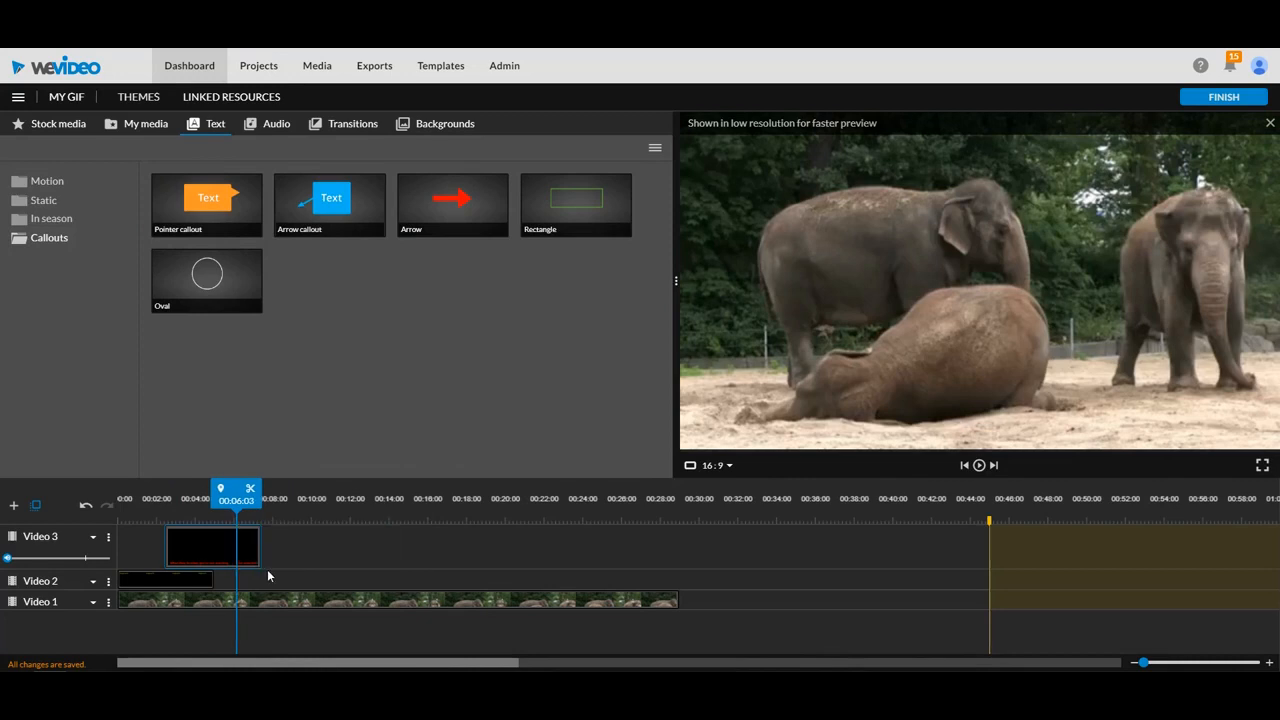
{"action": "left_click_drag", "start_coordinate": [452, 205], "coordinate": [274, 578]}
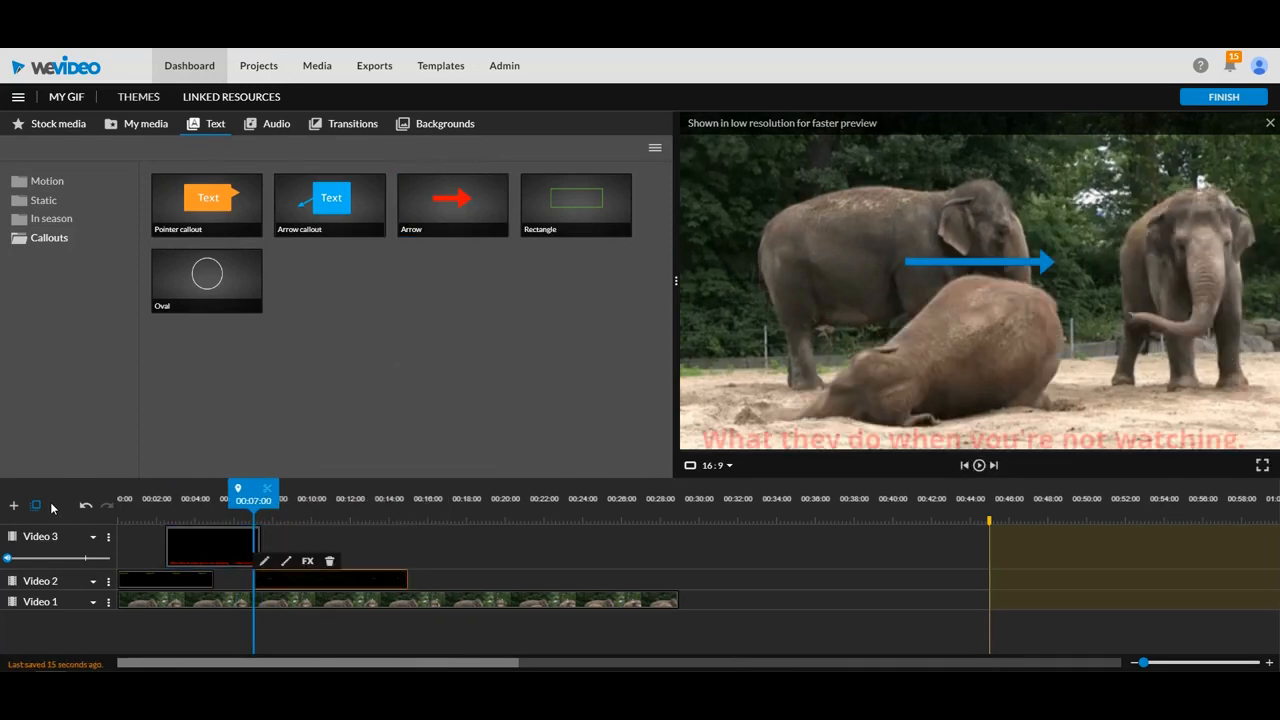
{"action": "left_click", "coordinate": [16, 506]}
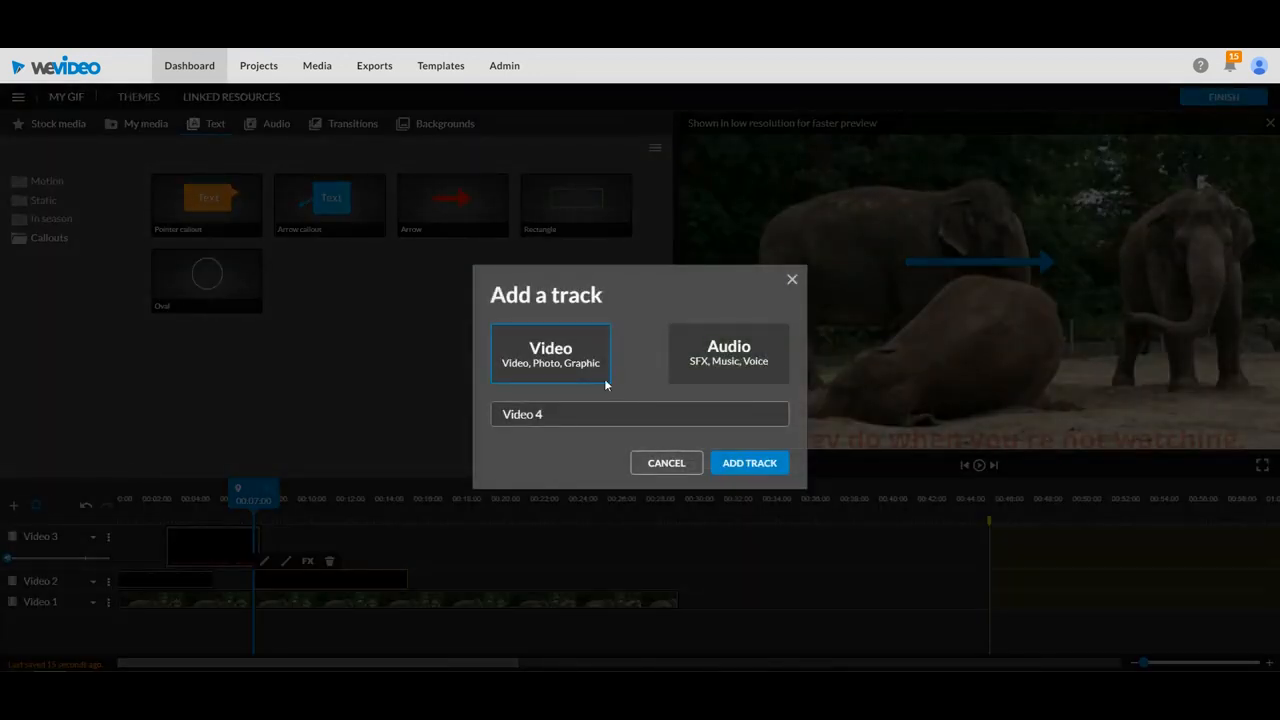
{"action": "left_click", "coordinate": [752, 462]}
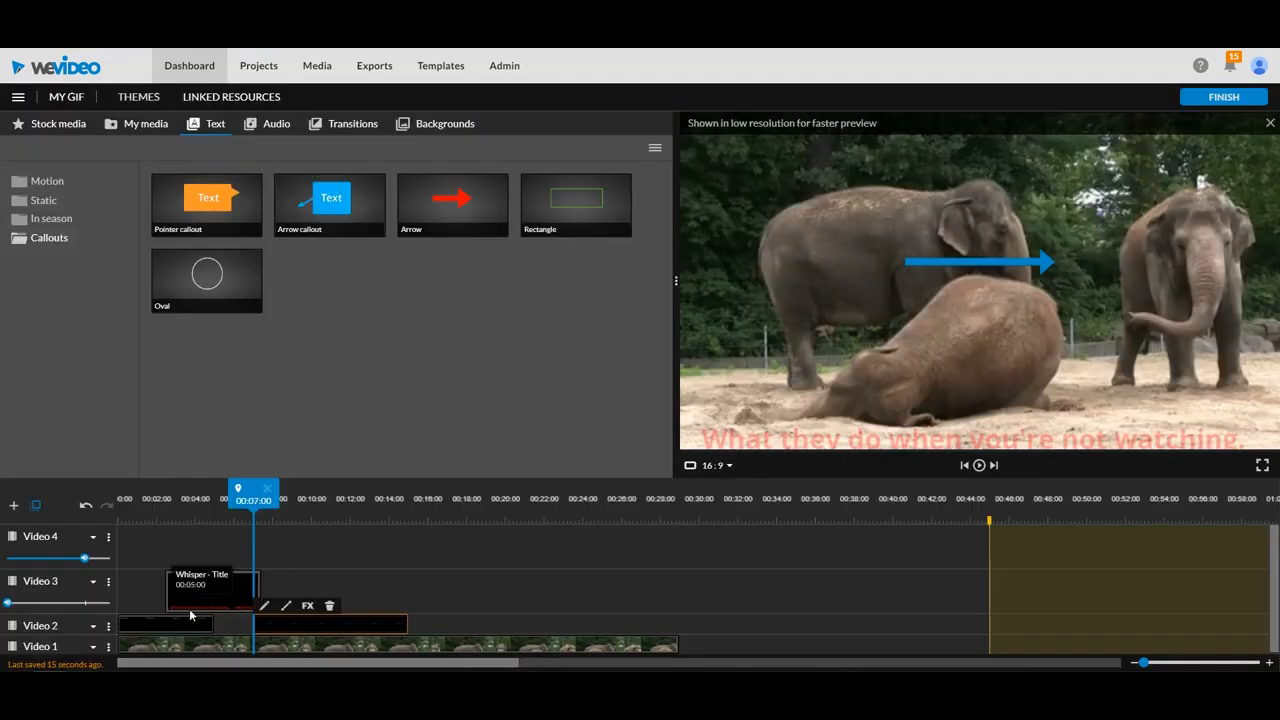
{"action": "left_click_drag", "start_coordinate": [298, 630], "coordinate": [264, 549]}
Step: Recolour the arrow purple, point it from position x 109, y 150 at the lying elephant's head, and save the changes
{"action": "double_click", "coordinate": [264, 546]}
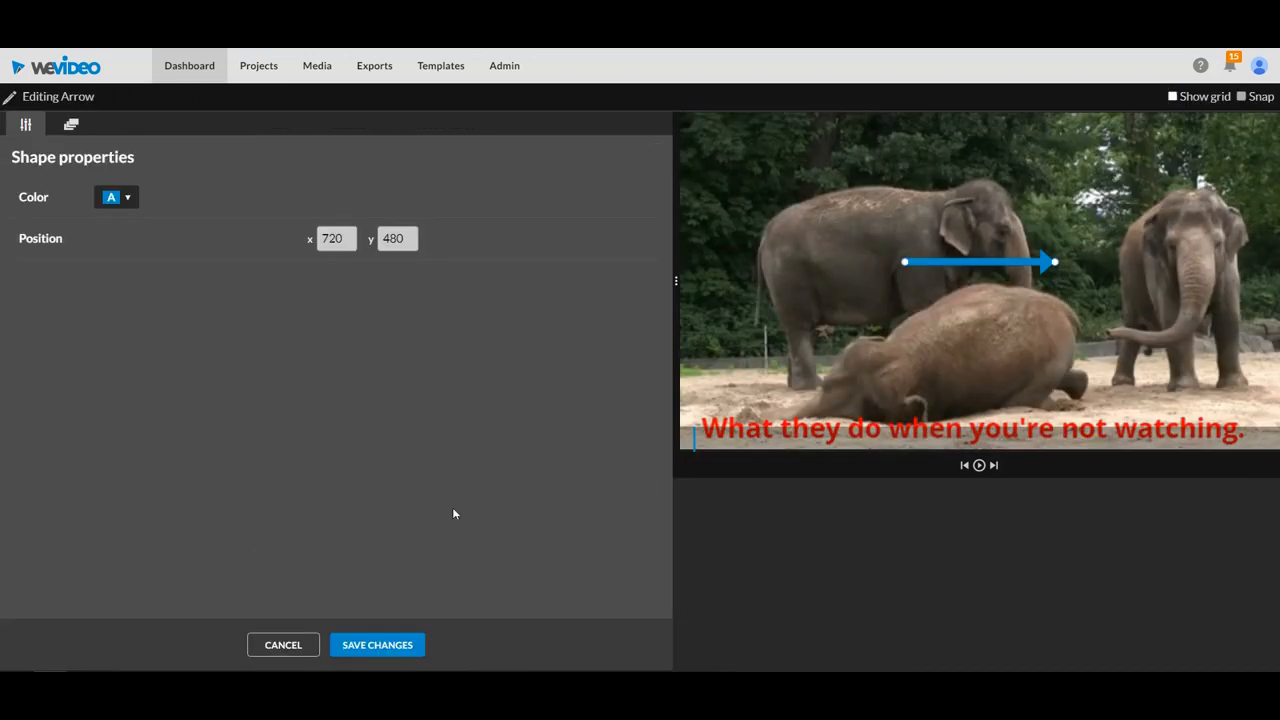
{"action": "left_click", "coordinate": [125, 198]}
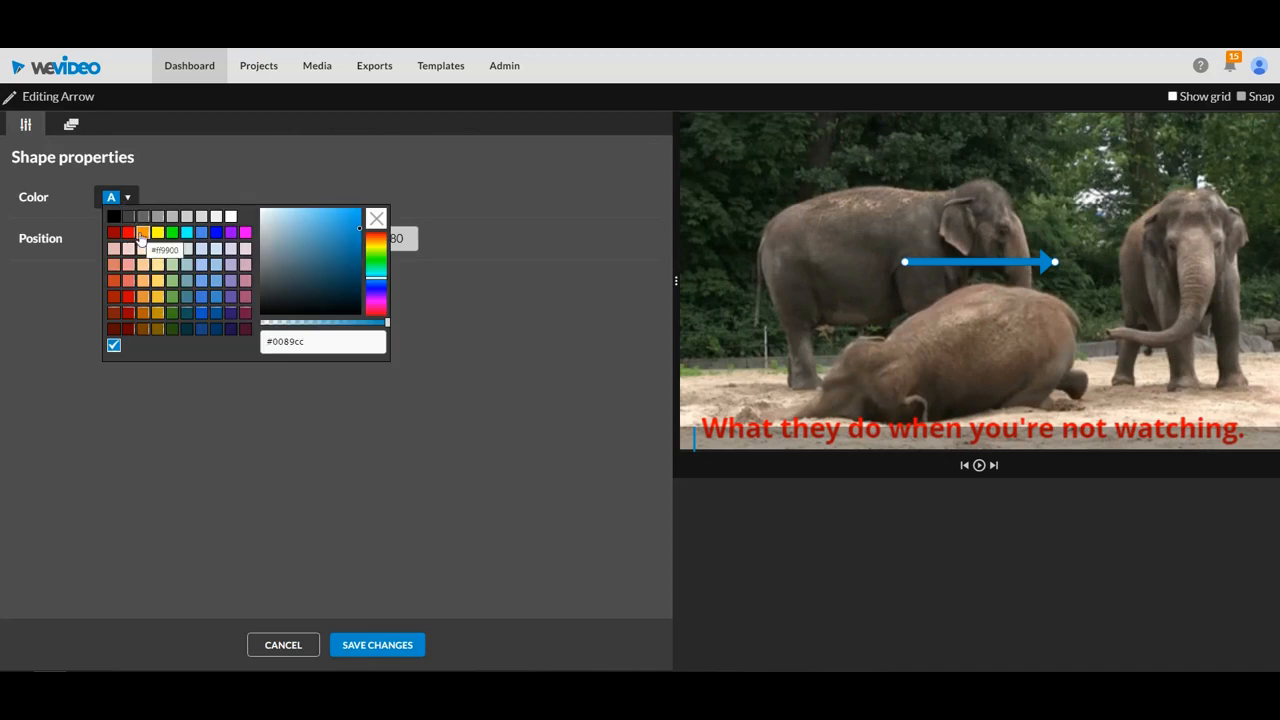
{"action": "left_click", "coordinate": [230, 233]}
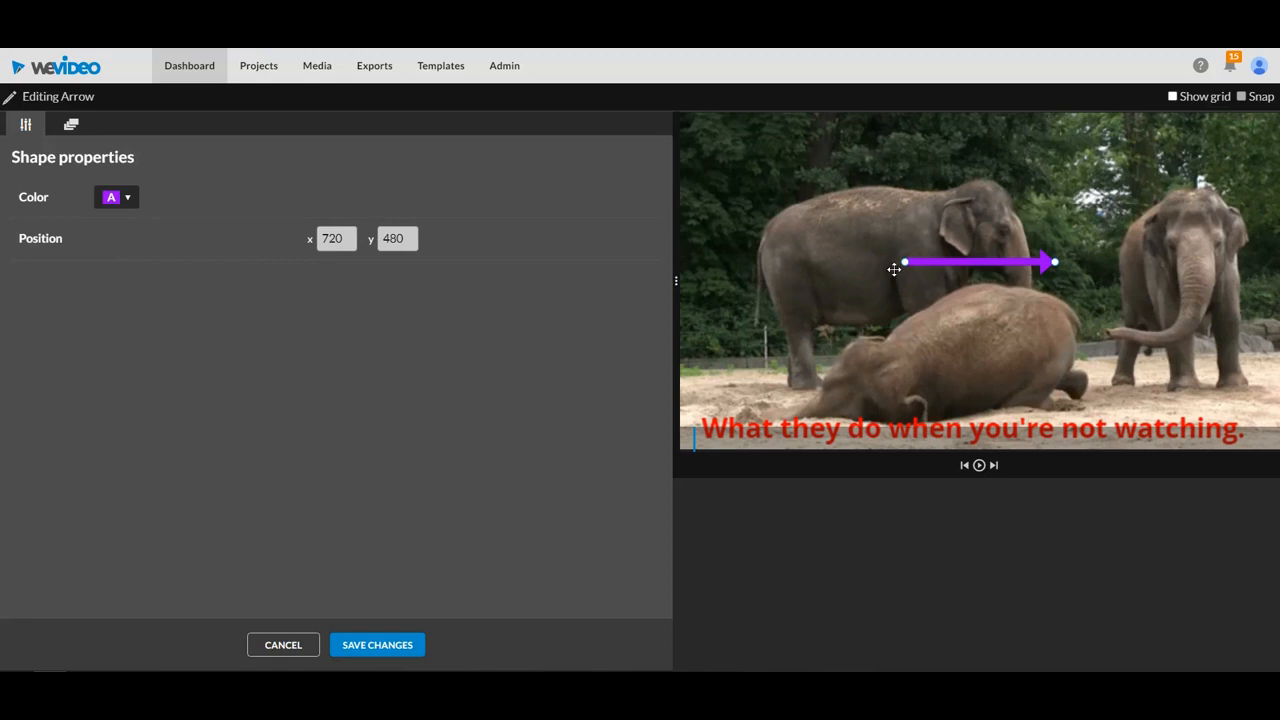
{"action": "left_click_drag", "start_coordinate": [905, 263], "coordinate": [1183, 172]}
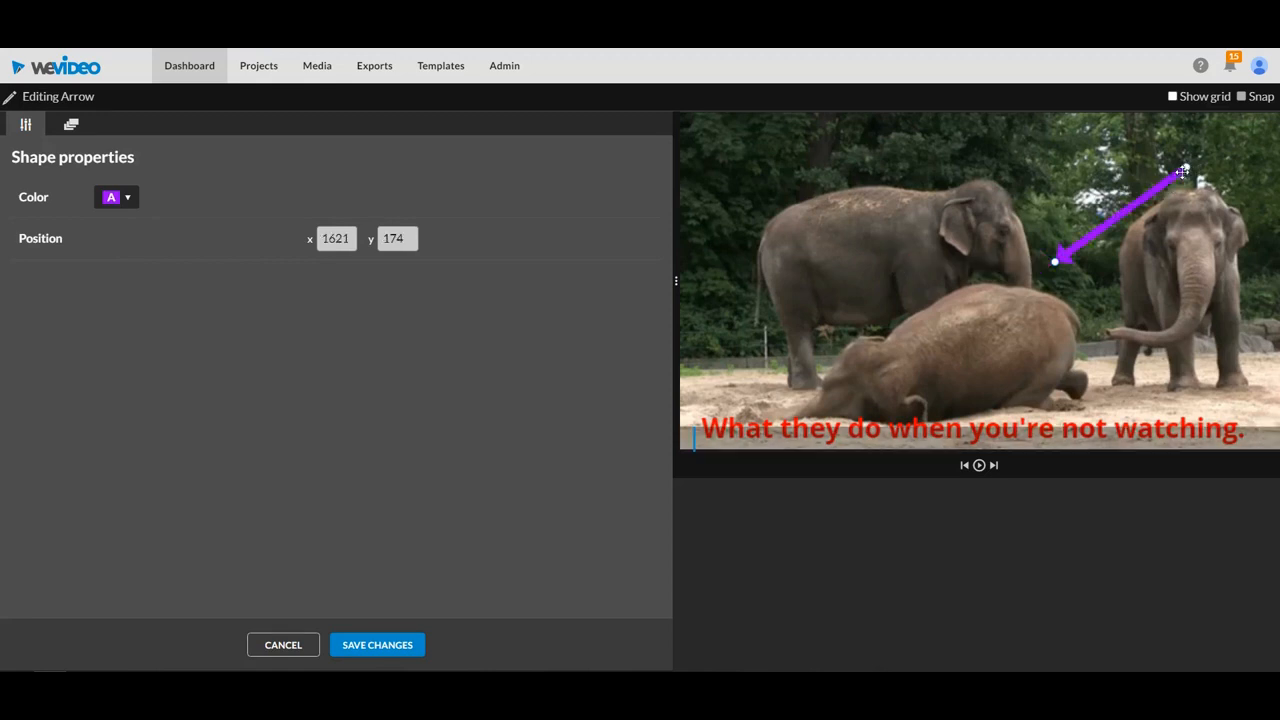
{"action": "left_click_drag", "start_coordinate": [1055, 261], "coordinate": [884, 362]}
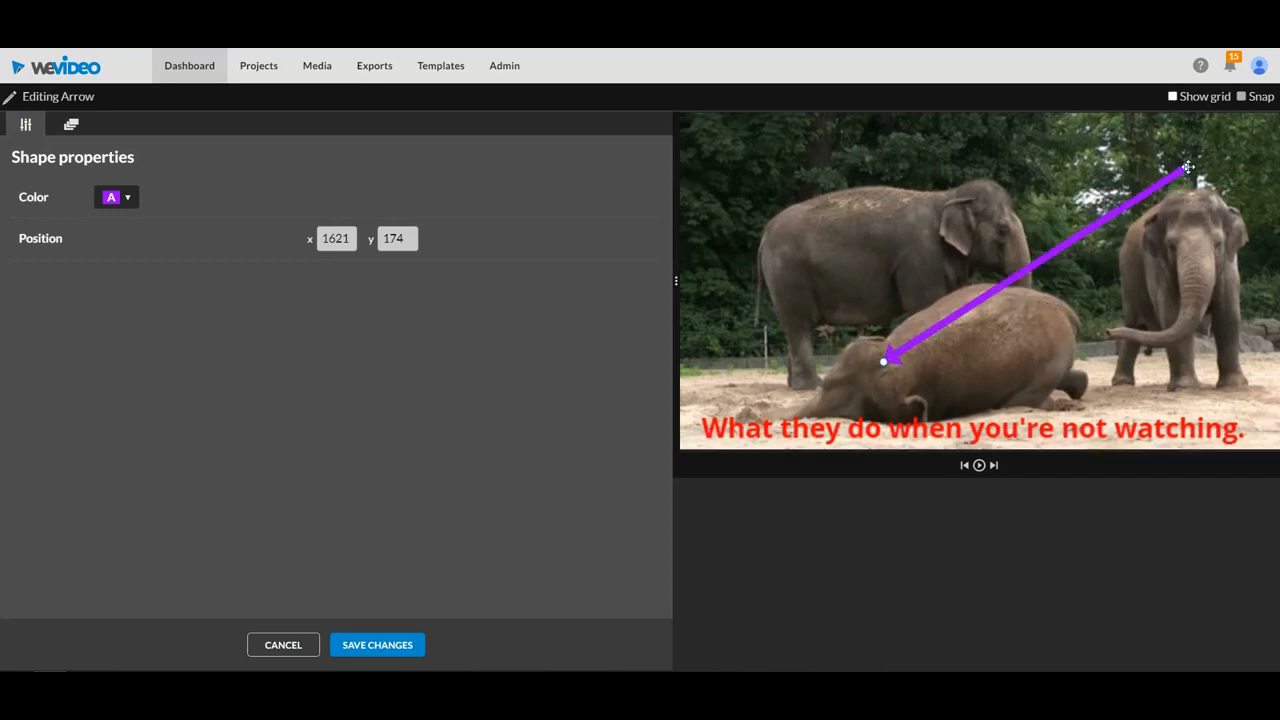
{"action": "left_click", "coordinate": [715, 160]}
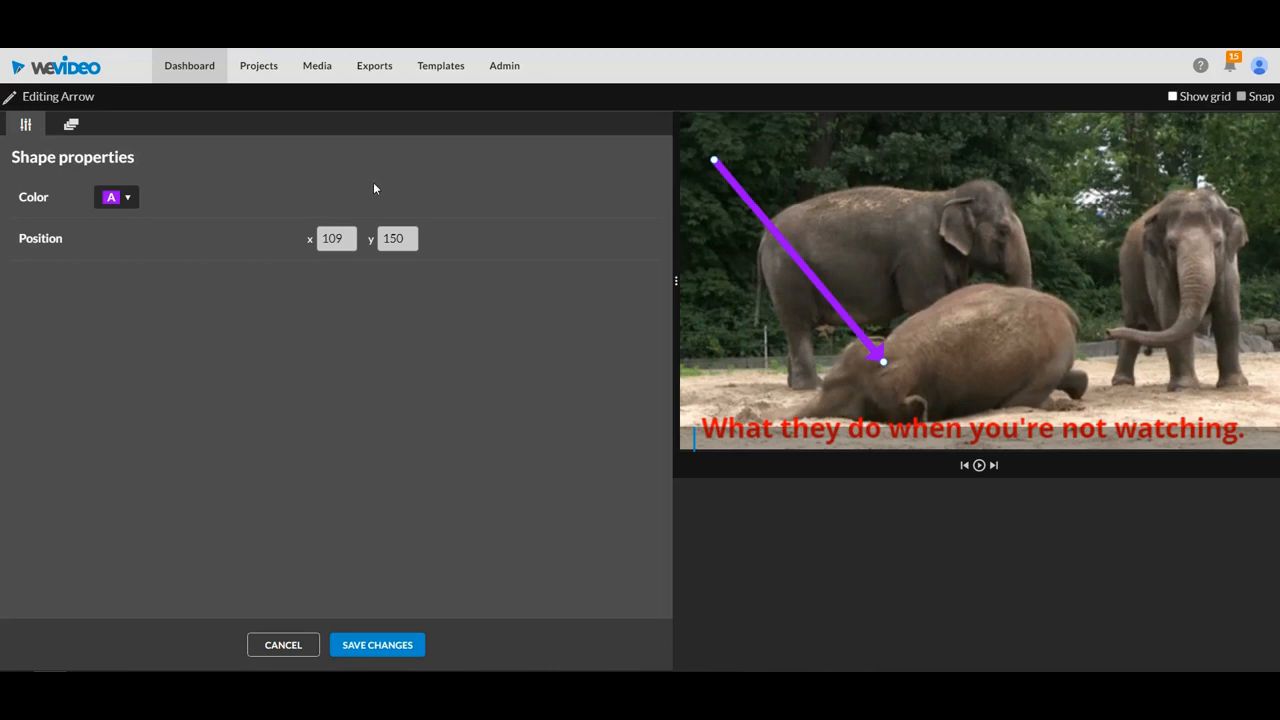
{"action": "left_click", "coordinate": [362, 648]}
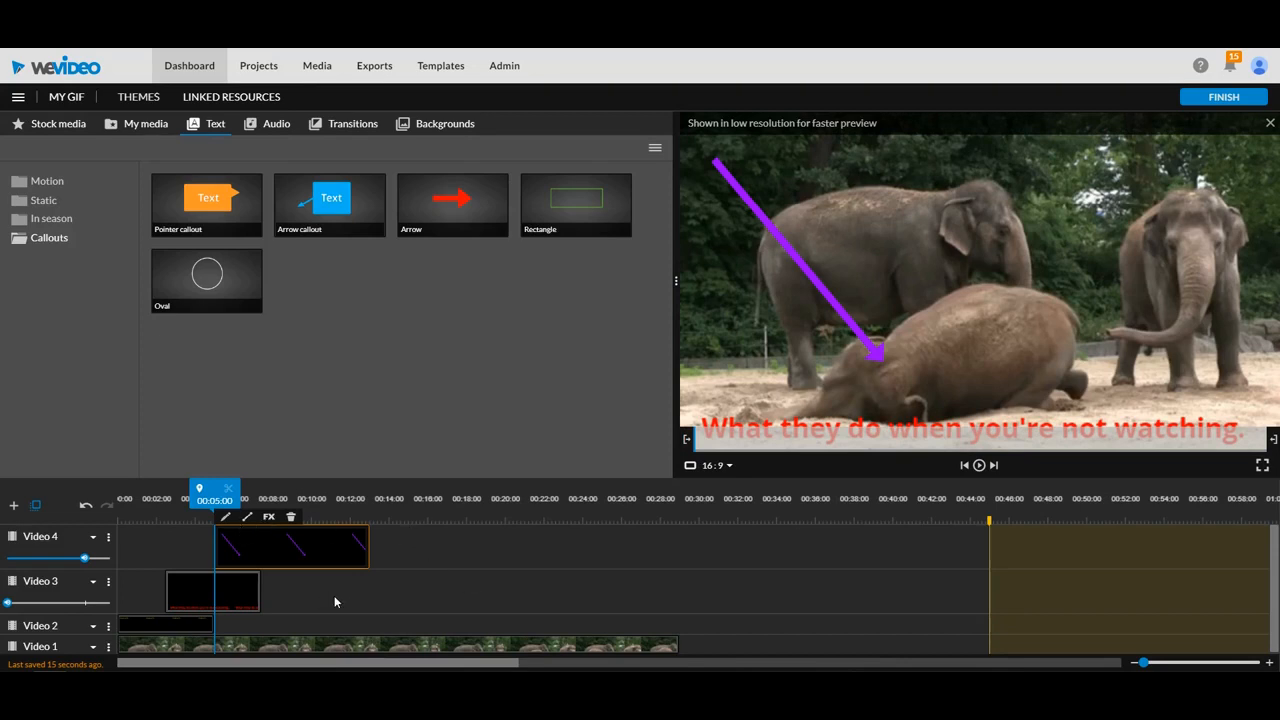
Step: Extend the Video 3 title to end at 00:16:01 and the "Elephants" title on Video 2 to end at about 00:11:22
{"action": "left_click_drag", "start_coordinate": [216, 495], "coordinate": [607, 549]}
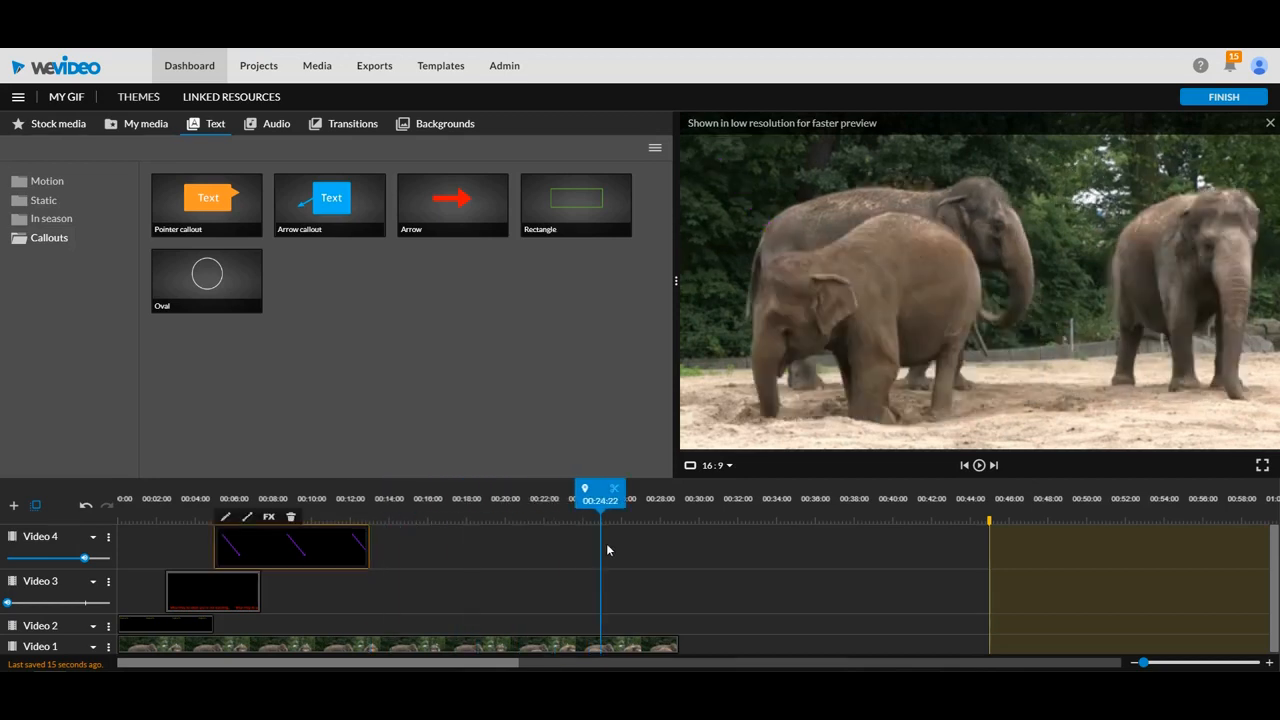
{"action": "left_click_drag", "start_coordinate": [607, 505], "coordinate": [466, 494]}
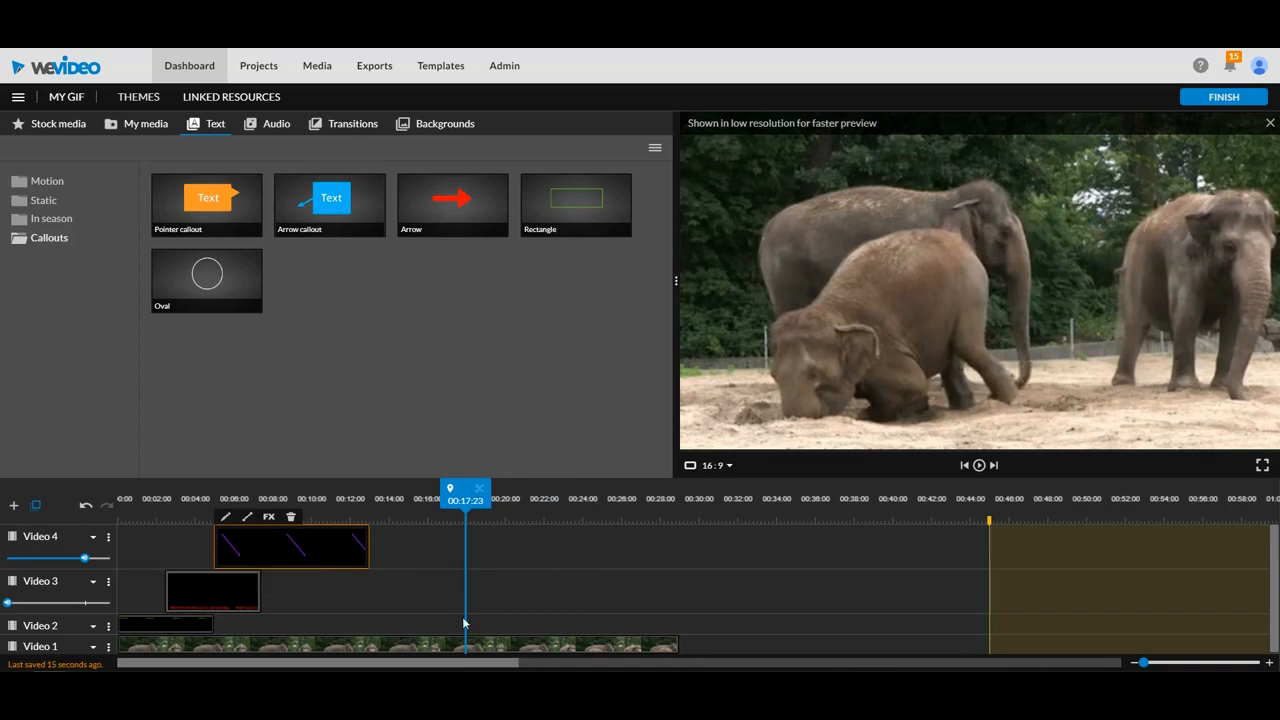
{"action": "left_click_drag", "start_coordinate": [466, 500], "coordinate": [406, 500]}
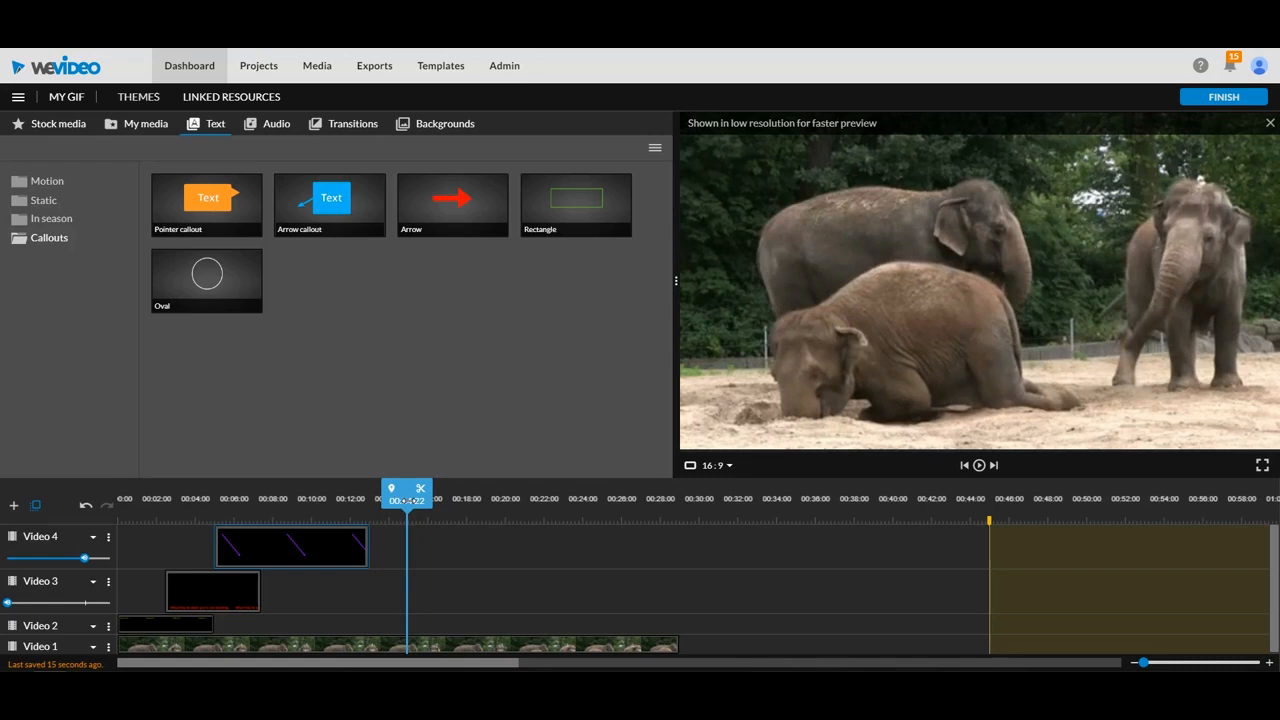
{"action": "left_click", "coordinate": [258, 588]}
{"action": "left_click_drag", "start_coordinate": [258, 585], "coordinate": [427, 589]}
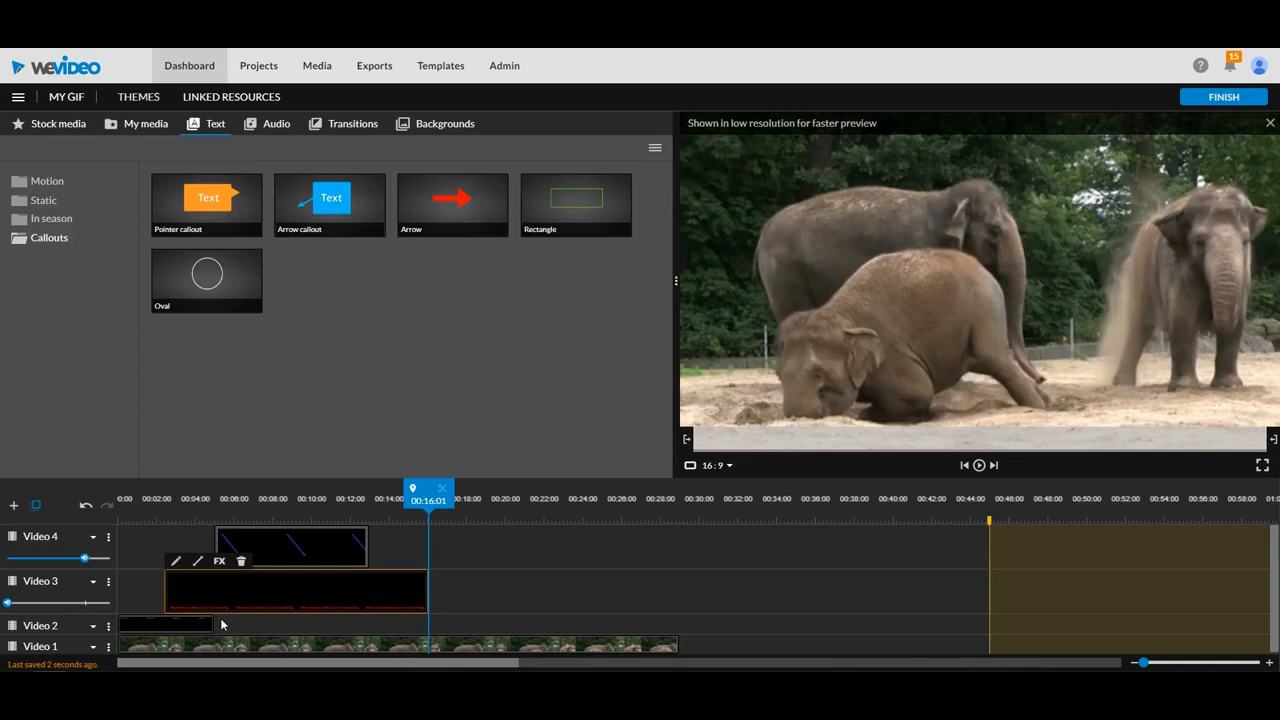
{"action": "left_click", "coordinate": [212, 622]}
{"action": "left_click_drag", "start_coordinate": [210, 621], "coordinate": [348, 622]}
Step: Move the arrow to start at 00:11:22, and shift and trim the Video 3 title to run from 00:03:16 to 00:15:18
{"action": "left_click_drag", "start_coordinate": [325, 540], "coordinate": [459, 543]}
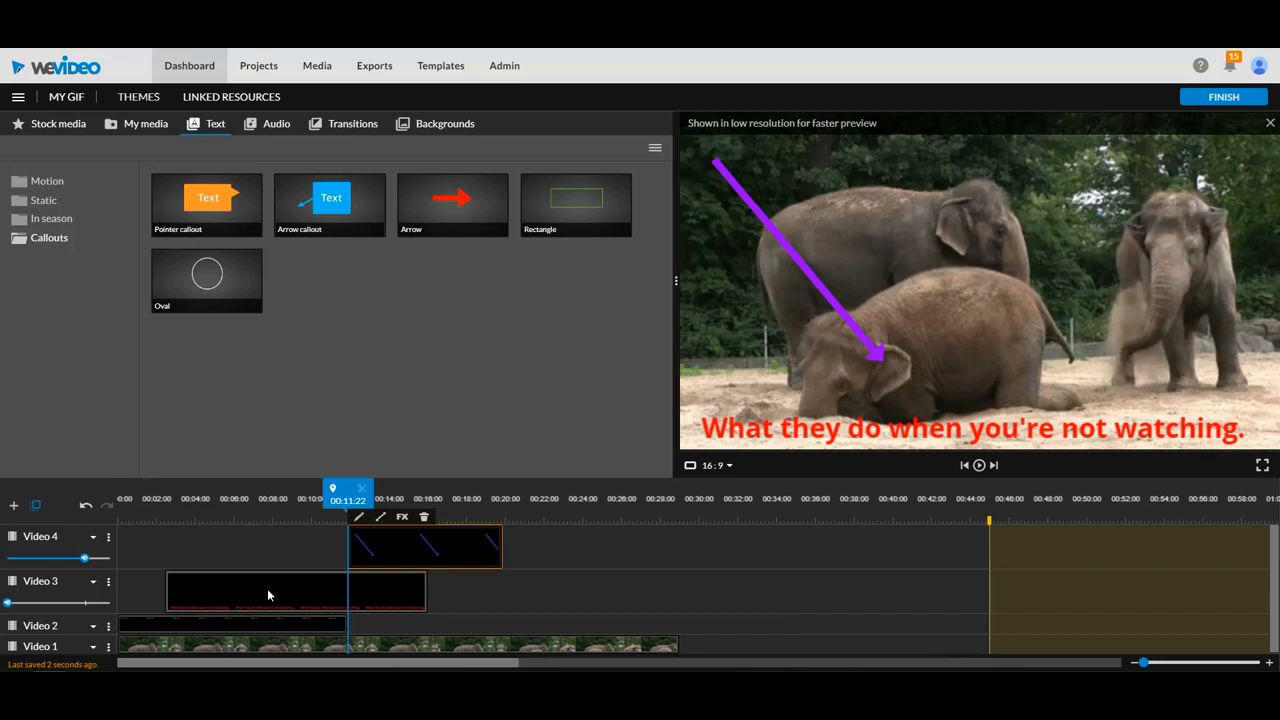
{"action": "left_click_drag", "start_coordinate": [221, 629], "coordinate": [266, 585]}
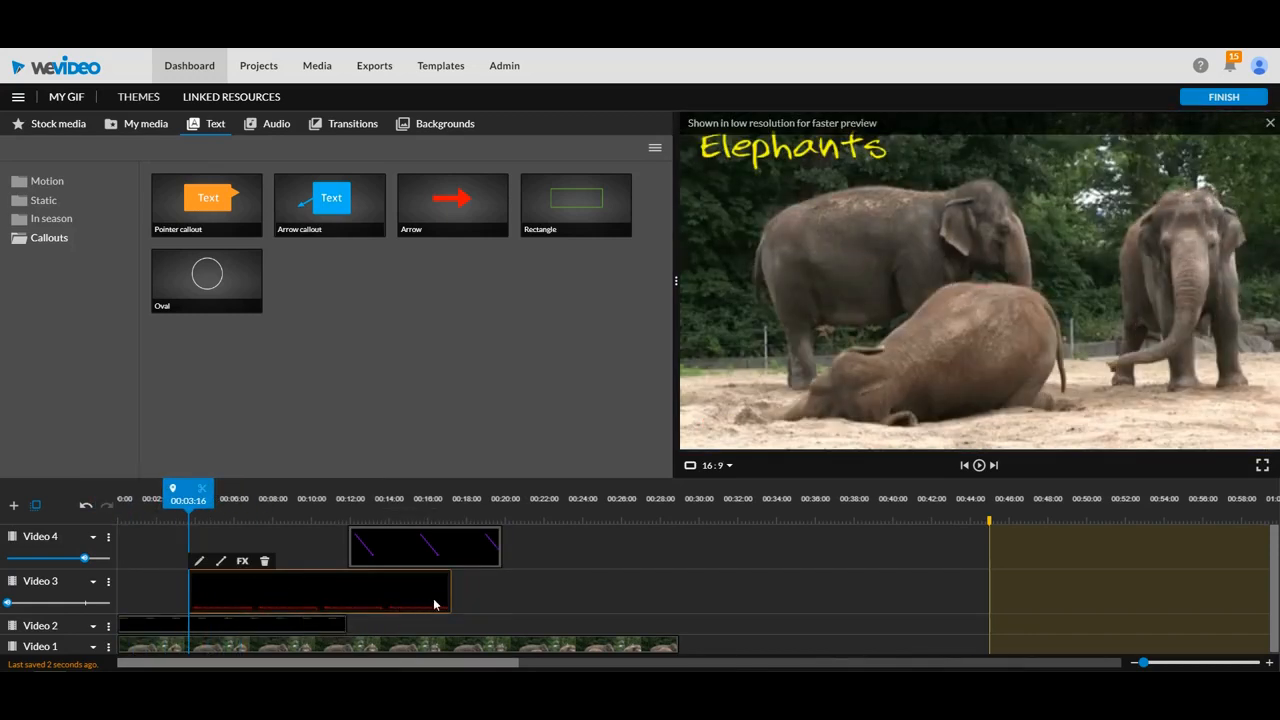
{"action": "left_click_drag", "start_coordinate": [454, 601], "coordinate": [420, 597]}
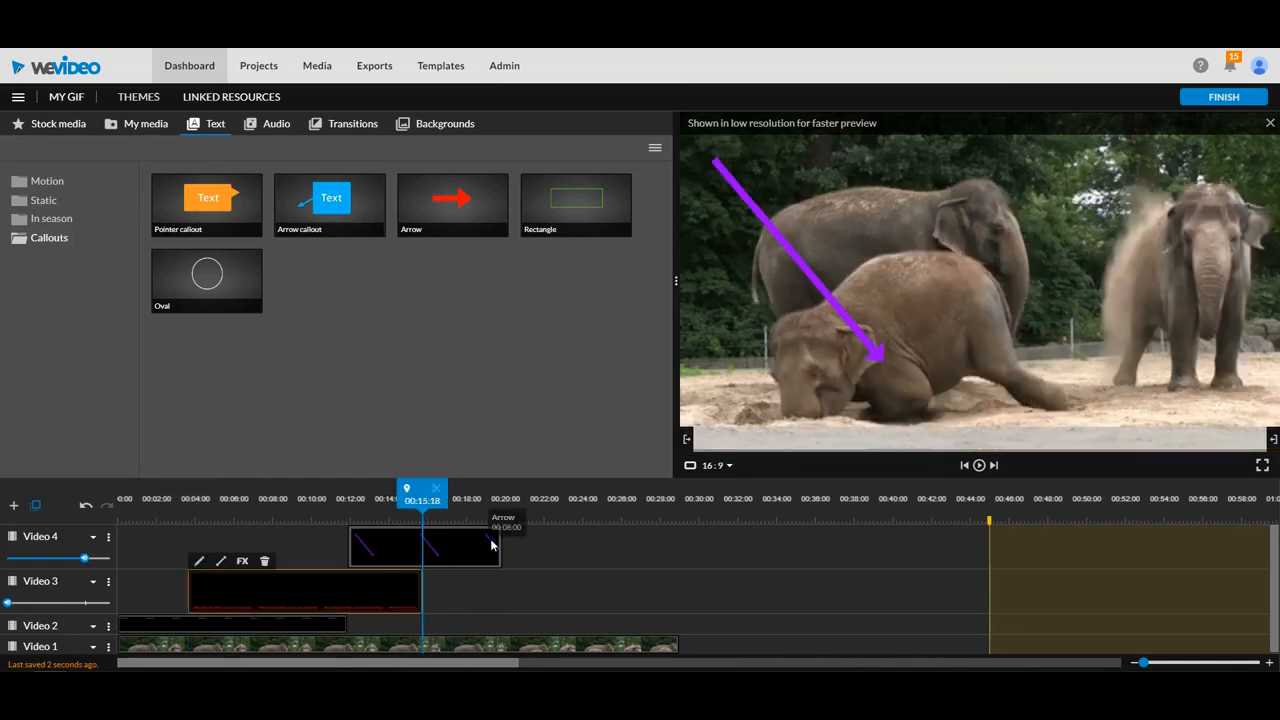
Step: Return to the start of the timeline and play the clip with both titles and the arrow
{"action": "left_click", "coordinate": [491, 545]}
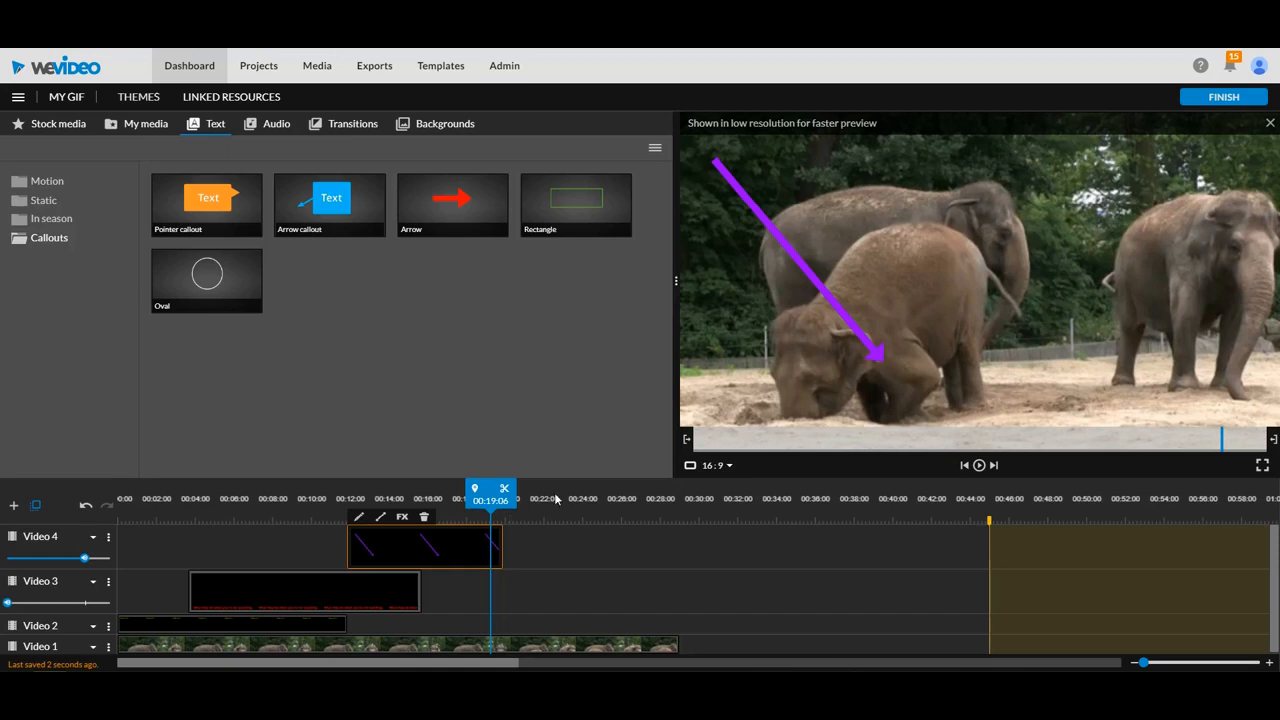
{"action": "left_click", "coordinate": [963, 466]}
{"action": "key", "text": "space"}
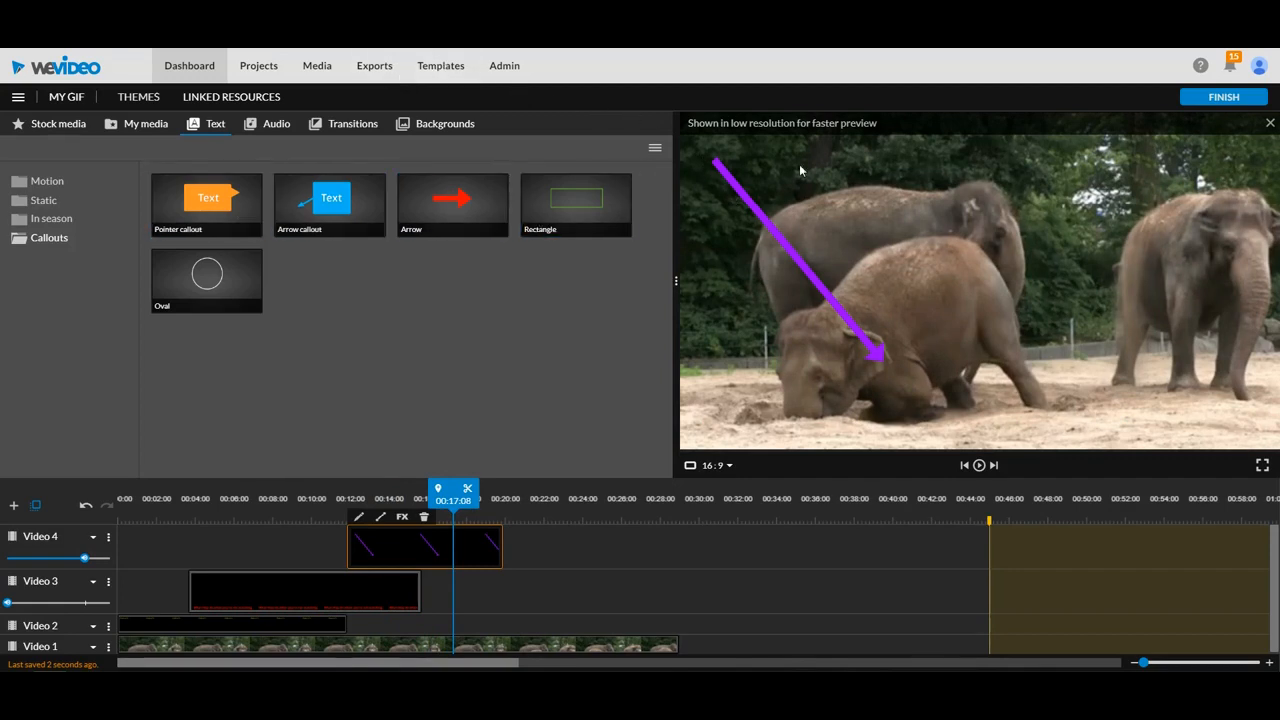
Step: Finish the project and title the export "Summit Sample"
{"action": "left_click", "coordinate": [1211, 95]}
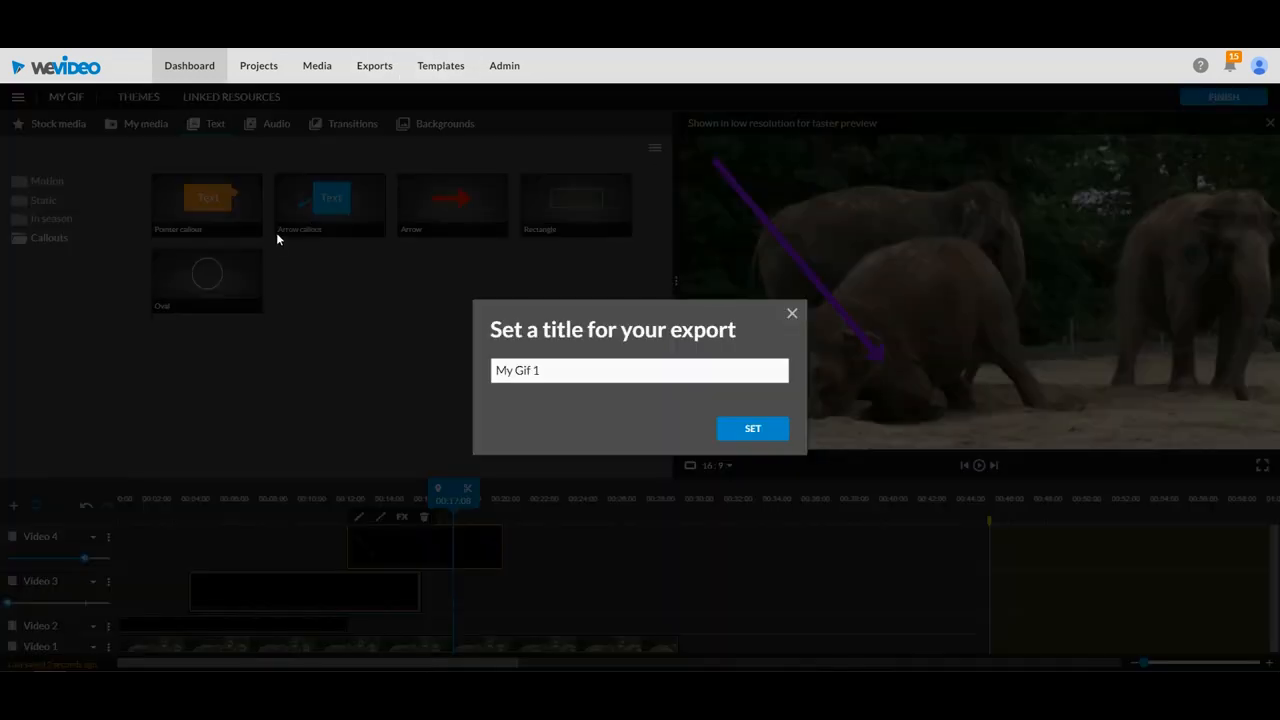
{"action": "left_click", "coordinate": [567, 369]}
{"action": "left_click_drag", "start_coordinate": [568, 368], "coordinate": [432, 372]}
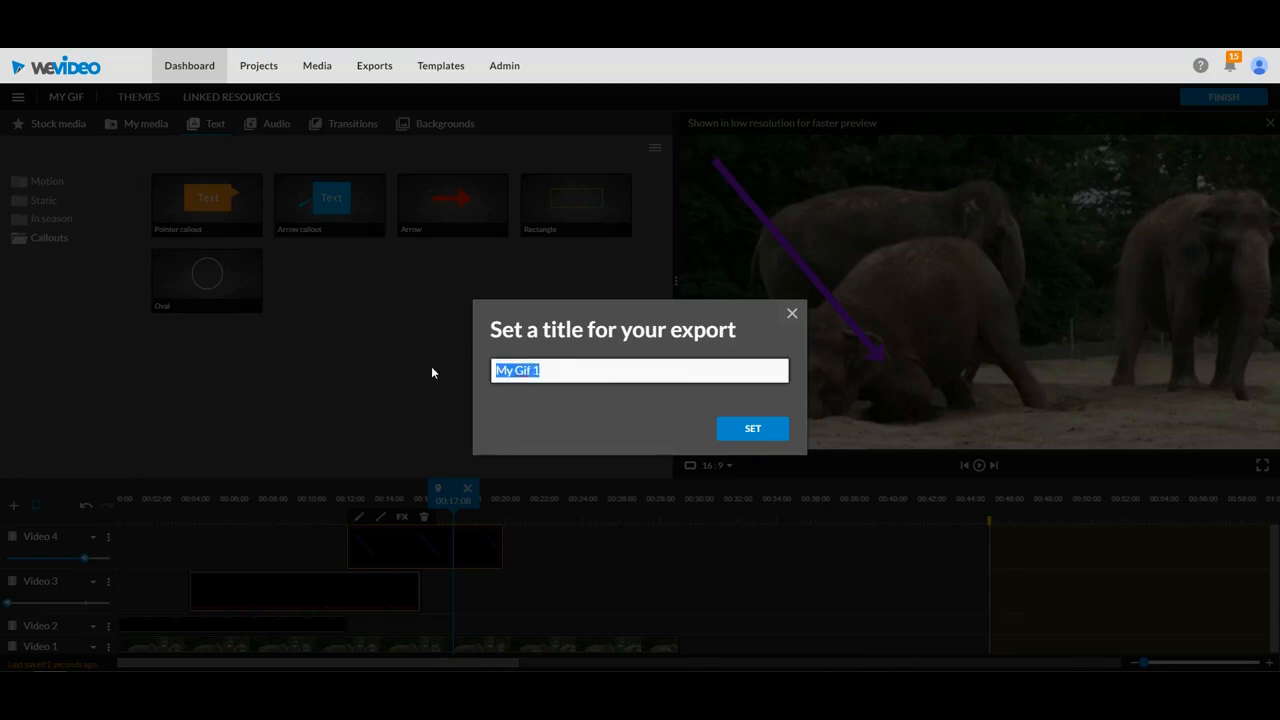
{"action": "type", "text": "Summit Sample"}
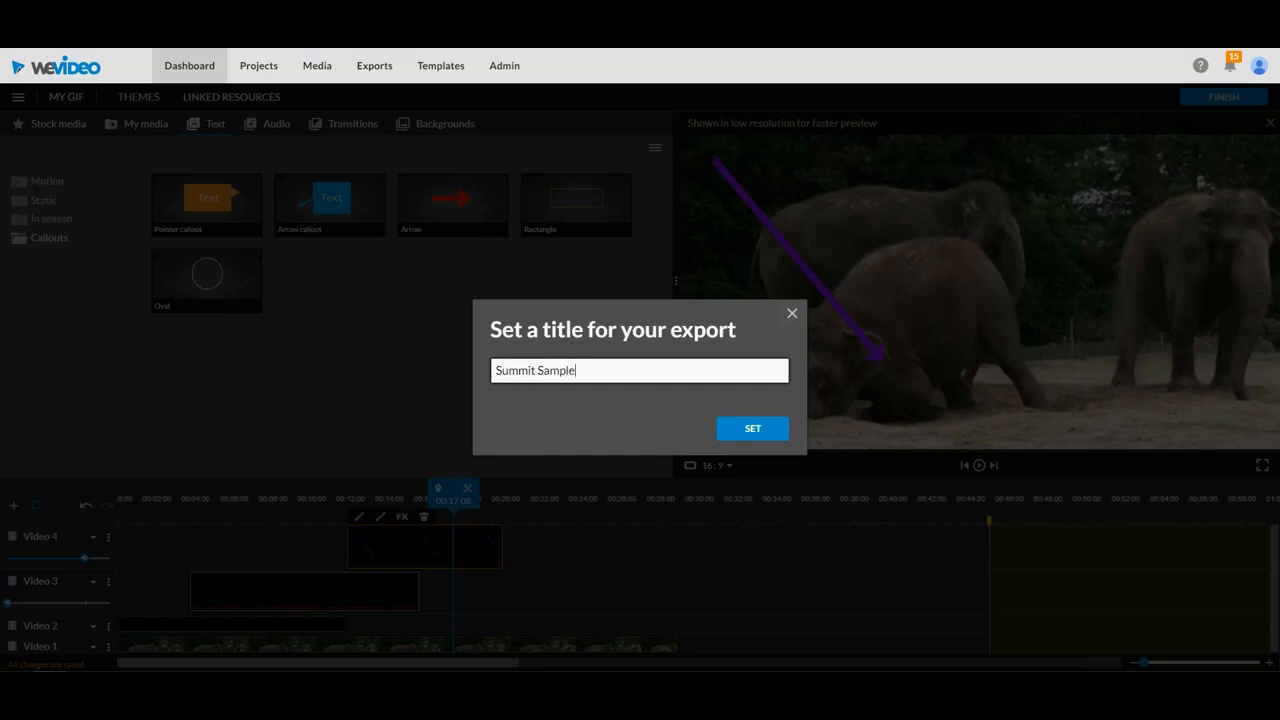
{"action": "key", "text": "Return"}
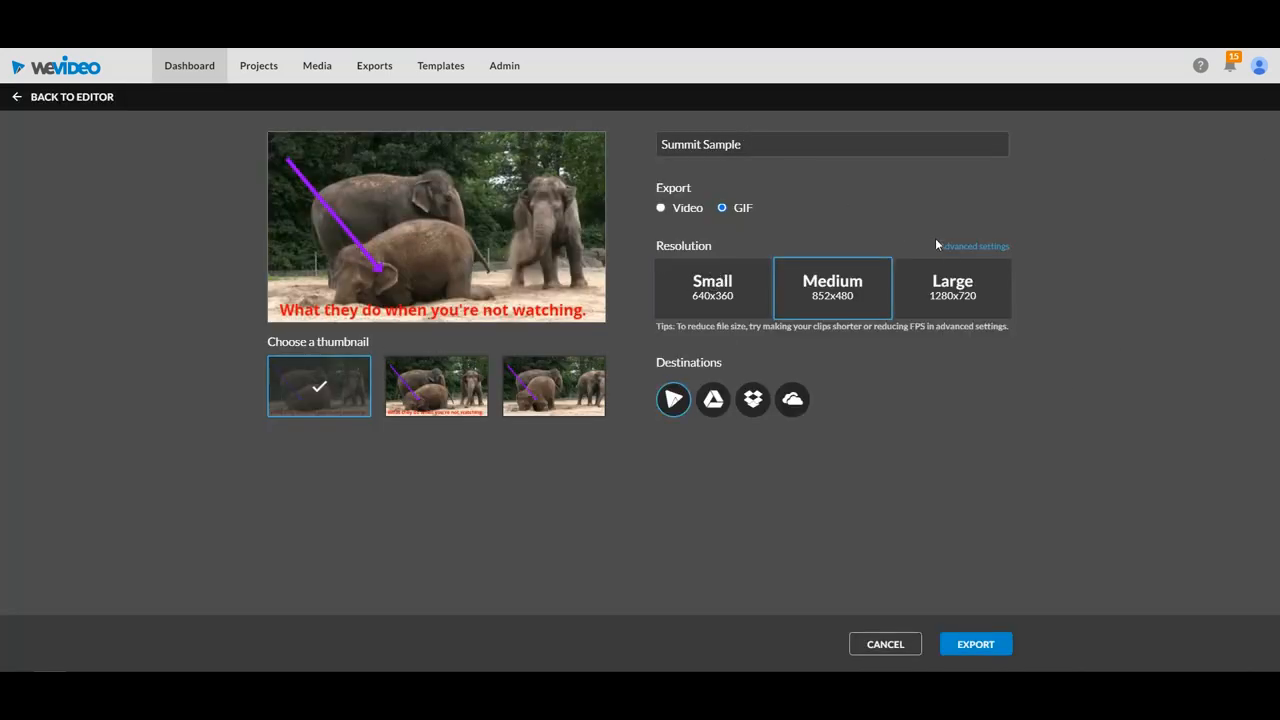
Step: Export the GIF at Small (640x360) resolution, adding Google Drive as a destination
{"action": "left_click", "coordinate": [697, 282]}
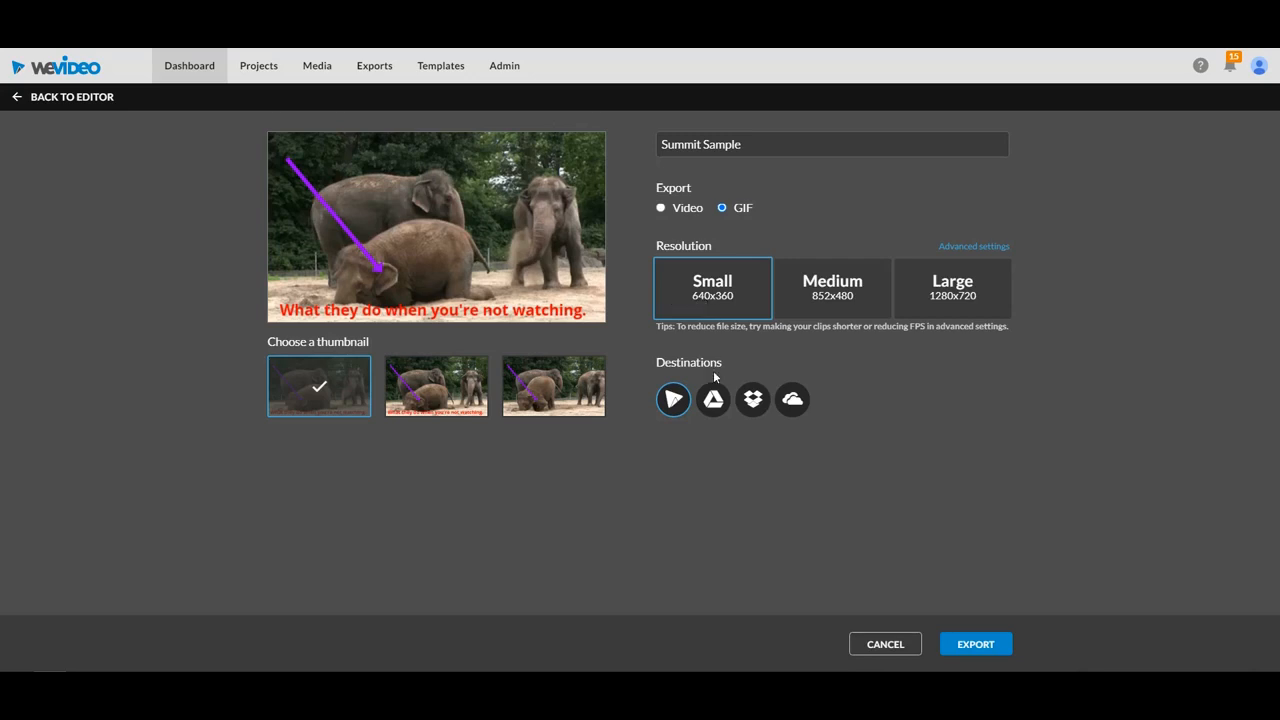
{"action": "left_click", "coordinate": [713, 401]}
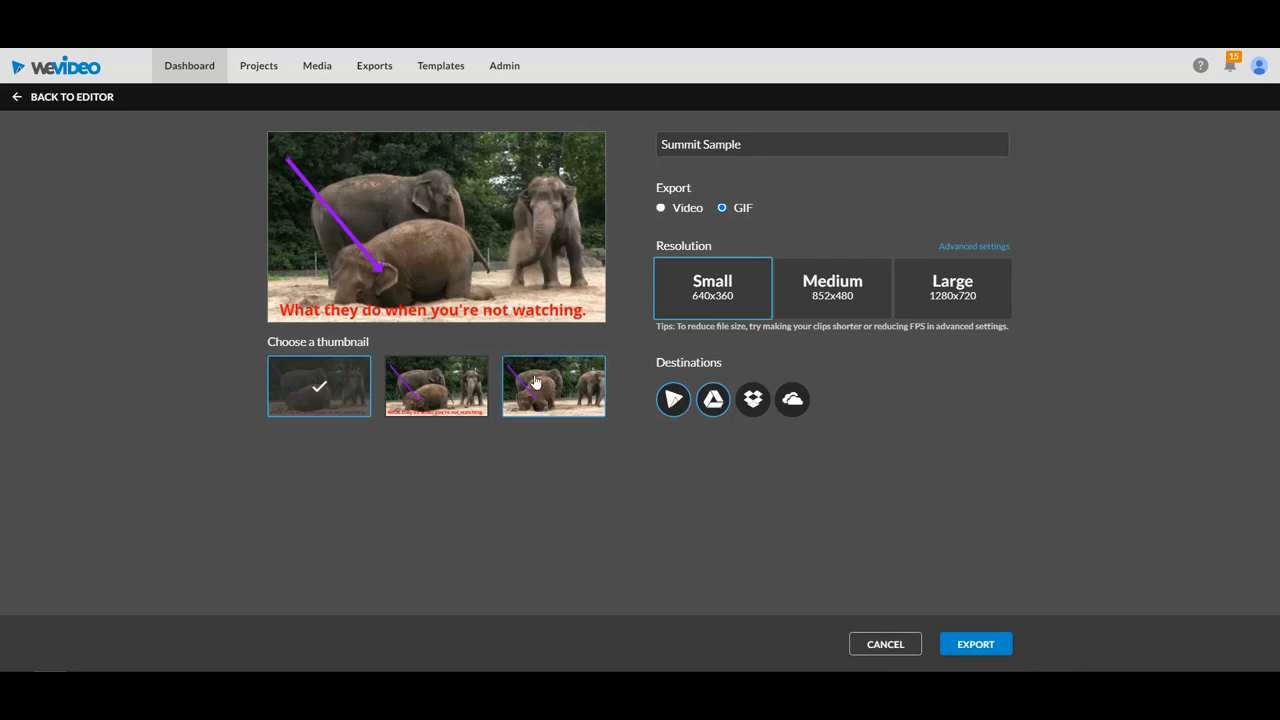
{"action": "left_click", "coordinate": [967, 645]}
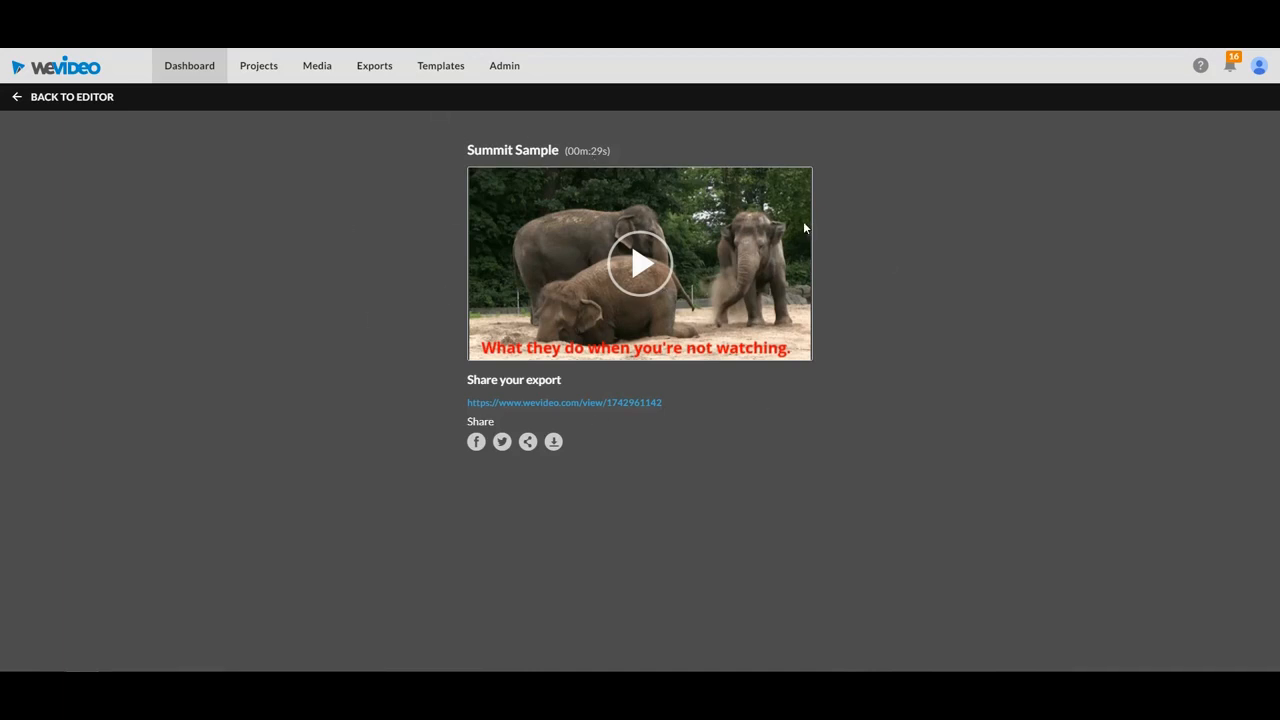
Step: Open the "Summit Sample" GIF from the list of exports to view it and its details
{"action": "left_click", "coordinate": [373, 68]}
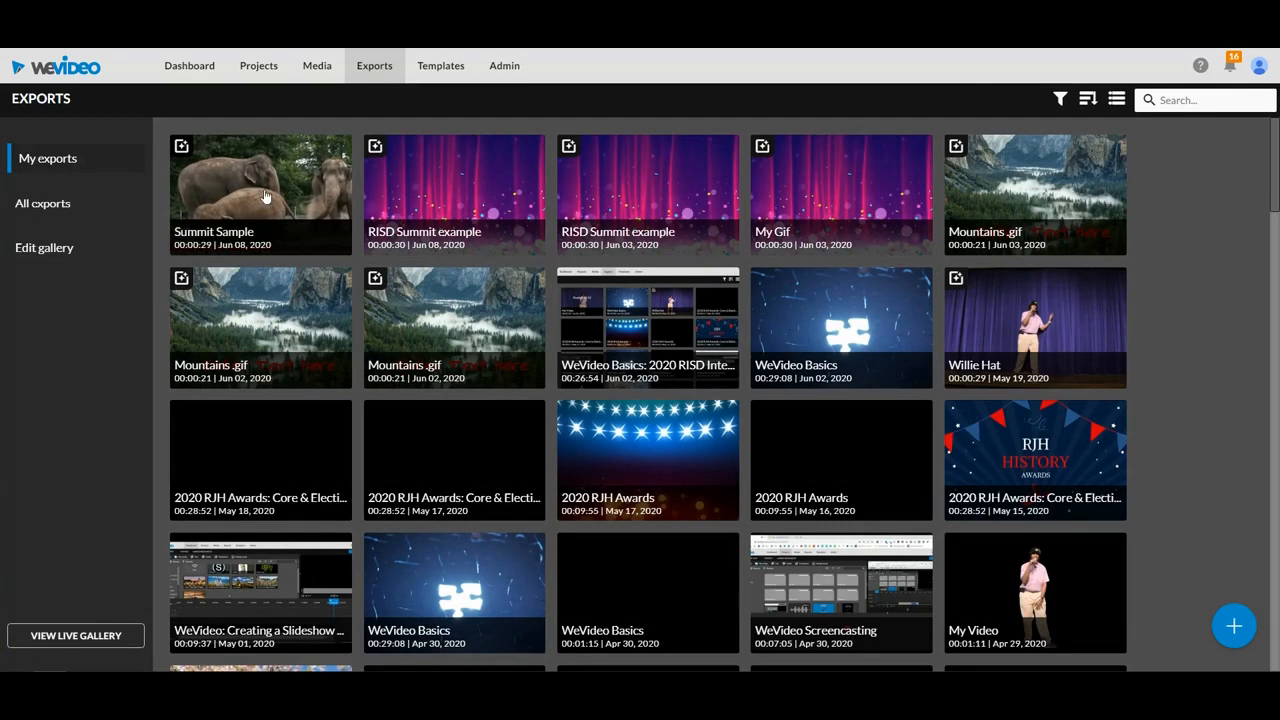
{"action": "left_click", "coordinate": [261, 195]}
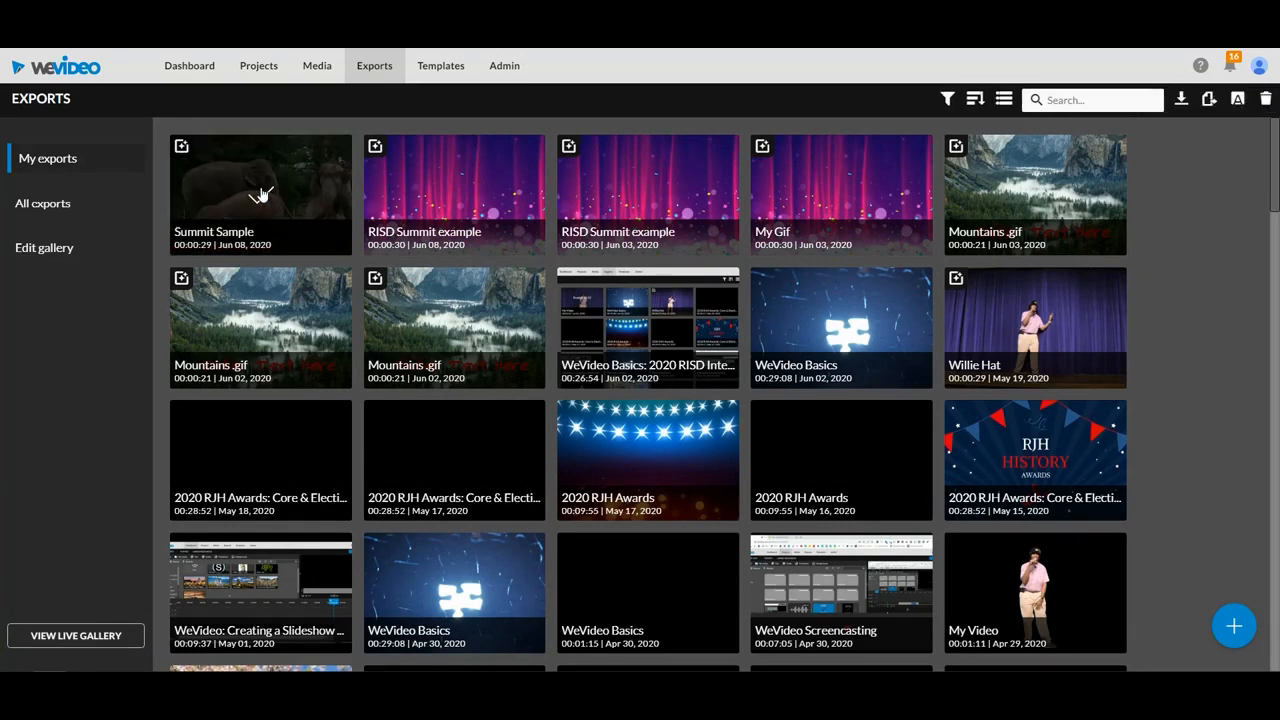
{"action": "left_click", "coordinate": [261, 192]}
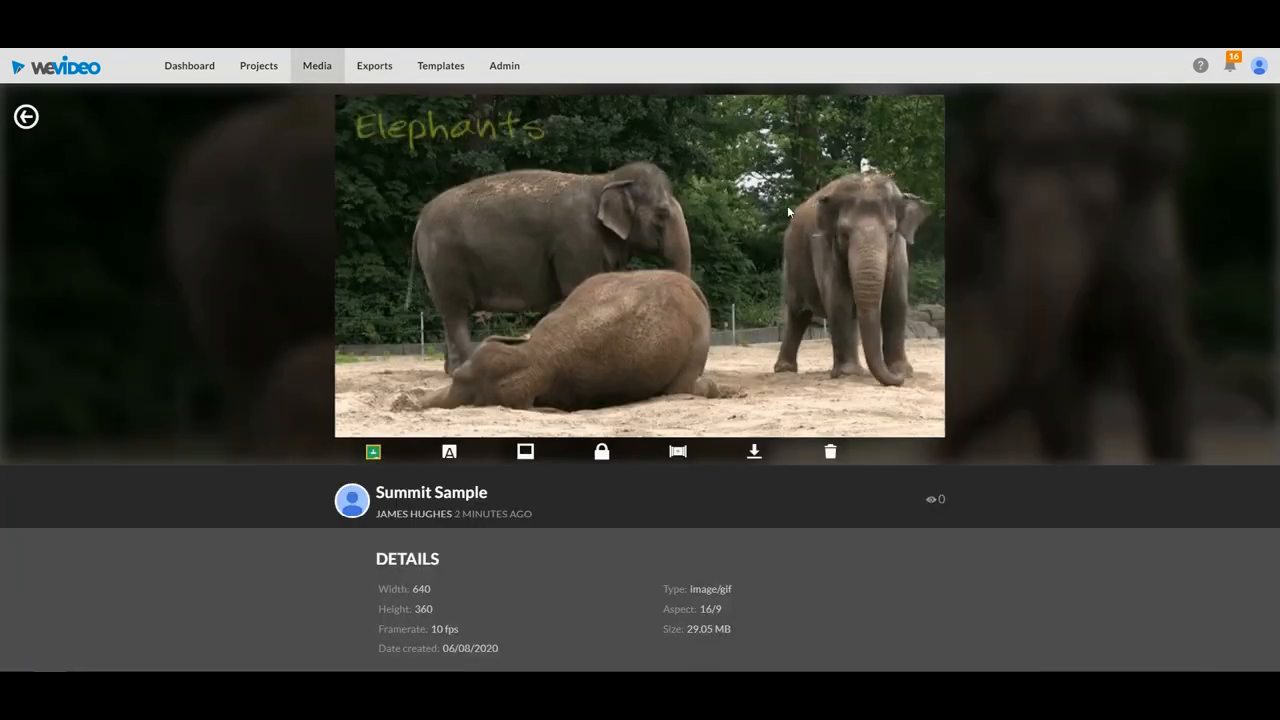